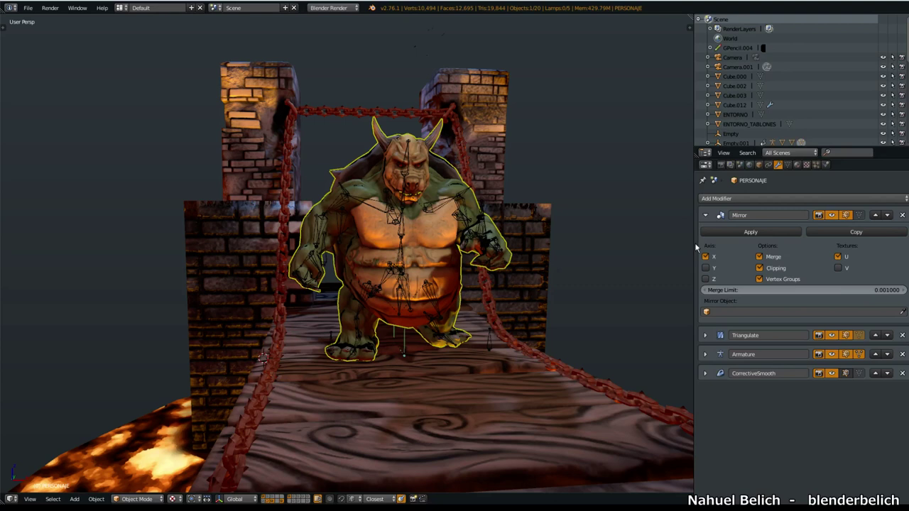
Step: Toggle the character PERSONAJE's Mirror modifier on and off repeatedly to compare halves
{"action": "left_click", "coordinate": [831, 215]}
{"action": "left_click", "coordinate": [831, 215]}
{"action": "left_click", "coordinate": [831, 215]}
{"action": "left_click", "coordinate": [831, 215]}
{"action": "left_click", "coordinate": [831, 215]}
{"action": "left_click", "coordinate": [831, 215]}
{"action": "left_click", "coordinate": [831, 215]}
{"action": "left_click", "coordinate": [831, 215]}
{"action": "left_click", "coordinate": [832, 215]}
{"action": "left_click", "coordinate": [831, 215]}
{"action": "left_click", "coordinate": [831, 215]}
{"action": "left_click", "coordinate": [831, 215]}
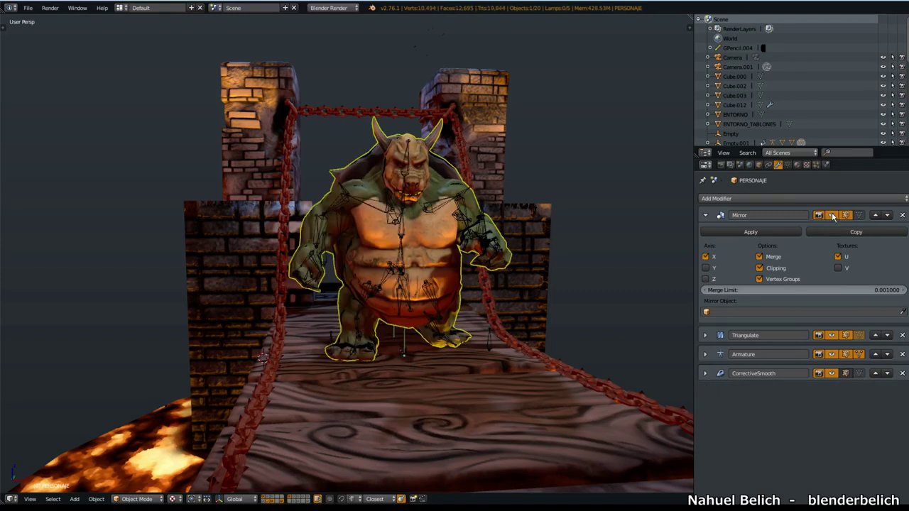
{"action": "left_click", "coordinate": [831, 215]}
{"action": "left_click", "coordinate": [831, 215]}
{"action": "left_click", "coordinate": [831, 215]}
{"action": "left_click", "coordinate": [832, 215]}
{"action": "left_click", "coordinate": [831, 215]}
{"action": "left_click", "coordinate": [831, 215]}
{"action": "left_click", "coordinate": [831, 215]}
{"action": "left_click", "coordinate": [831, 215]}
{"action": "left_click", "coordinate": [831, 216]}
{"action": "left_click", "coordinate": [831, 215]}
Step: Orbit closer to the character and toggle its mirror again, leaving it fully mirrored
{"action": "mouse_move", "coordinate": [590, 274]}
{"action": "middle_mouse_down"}
{"action": "mouse_move", "coordinate": [467, 261]}
{"action": "mouse_move", "coordinate": [391, 305]}
{"action": "mouse_move", "coordinate": [394, 323]}
{"action": "mouse_move", "coordinate": [421, 320]}
{"action": "mouse_move", "coordinate": [424, 339]}
{"action": "mouse_move", "coordinate": [424, 323]}
{"action": "middle_mouse_up"}
{"action": "scroll", "coordinate": [420, 320], "scroll_direction": "up", "scroll_amount": 2}
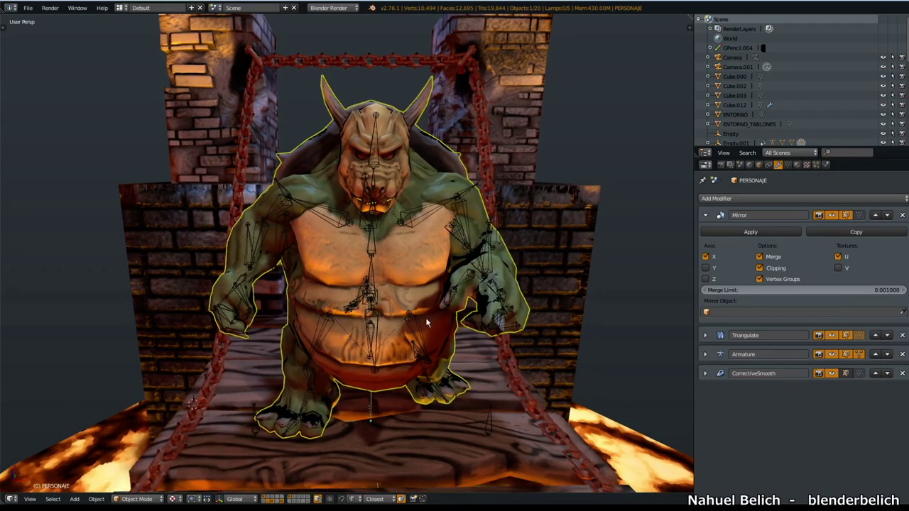
{"action": "left_click", "coordinate": [832, 216]}
{"action": "left_click", "coordinate": [832, 216]}
{"action": "left_click", "coordinate": [832, 216]}
{"action": "left_click", "coordinate": [832, 216]}
{"action": "left_click", "coordinate": [831, 215]}
{"action": "left_click", "coordinate": [832, 215]}
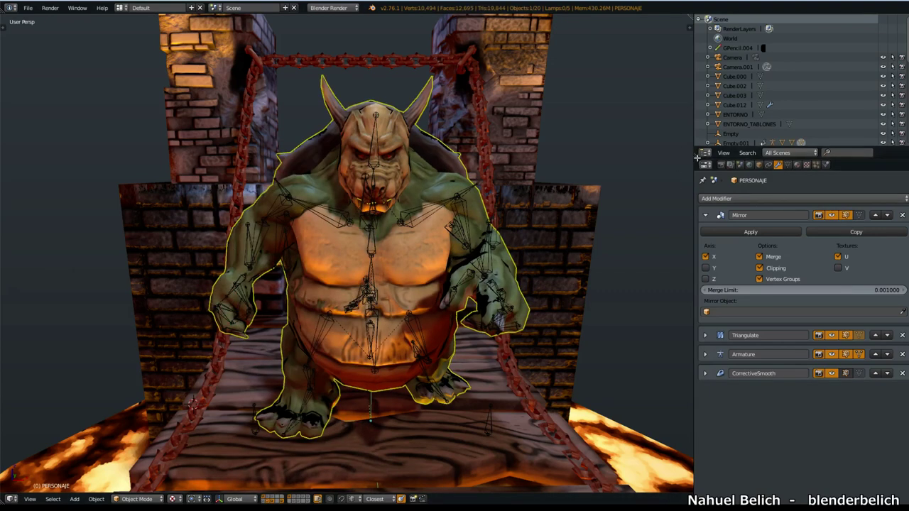
Step: Swap the large and small editor areas and switch the main 3D view to an empty layer
{"action": "left_click_drag", "start_coordinate": [696, 158], "coordinate": [591, 270], "text": "ctrl"}
{"action": "key", "text": "shift+F5"}
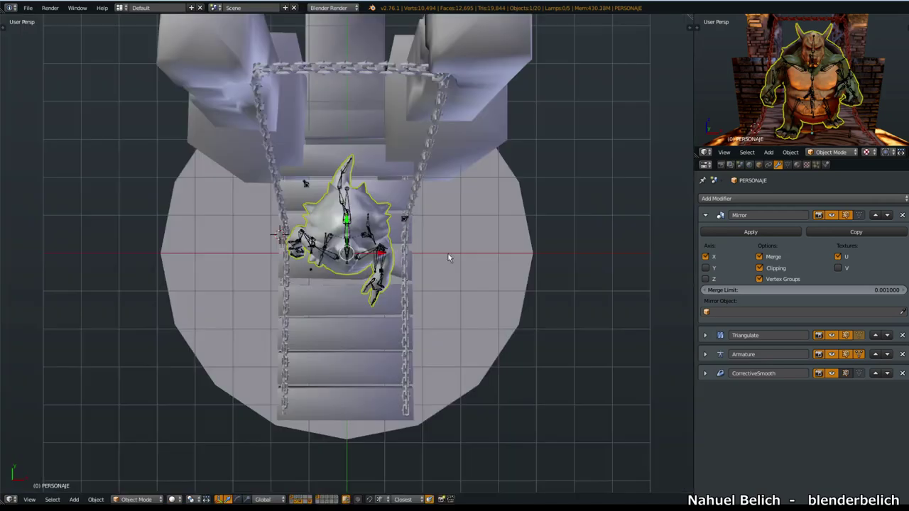
{"action": "mouse_move", "coordinate": [391, 339]}
{"action": "middle_mouse_down"}
{"action": "mouse_move", "coordinate": [397, 286]}
{"action": "mouse_move", "coordinate": [417, 354]}
{"action": "middle_mouse_up"}
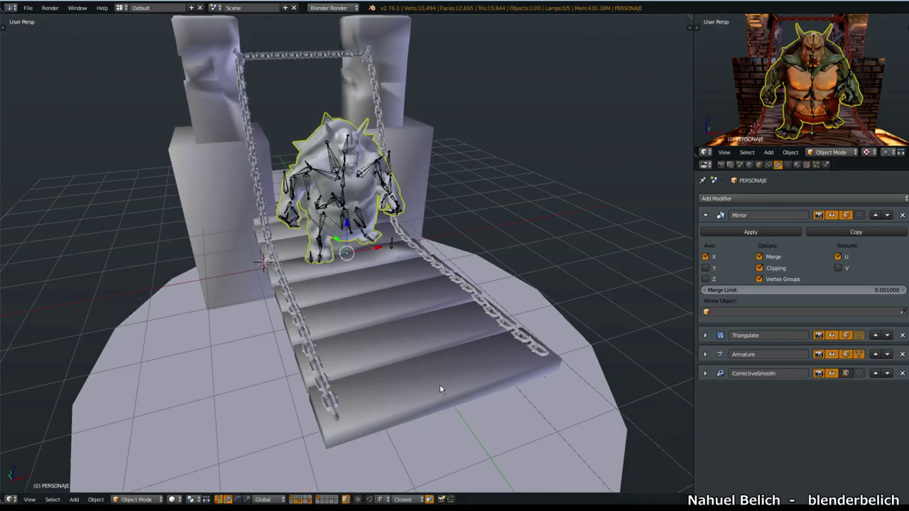
{"action": "left_click", "coordinate": [308, 498]}
Step: Snap the 3D cursor to the world origin with Shift+S > Cursor to Center and orbit around it
{"action": "key", "text": "shift+s"}
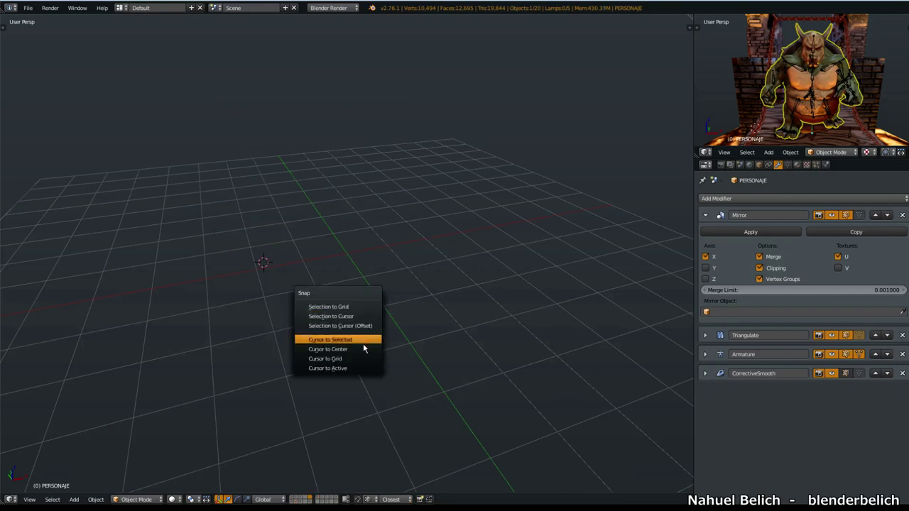
{"action": "left_click", "coordinate": [363, 348]}
{"action": "mouse_move", "coordinate": [384, 305]}
{"action": "middle_mouse_down"}
{"action": "mouse_move", "coordinate": [382, 322]}
{"action": "mouse_move", "coordinate": [389, 312]}
{"action": "middle_mouse_up"}
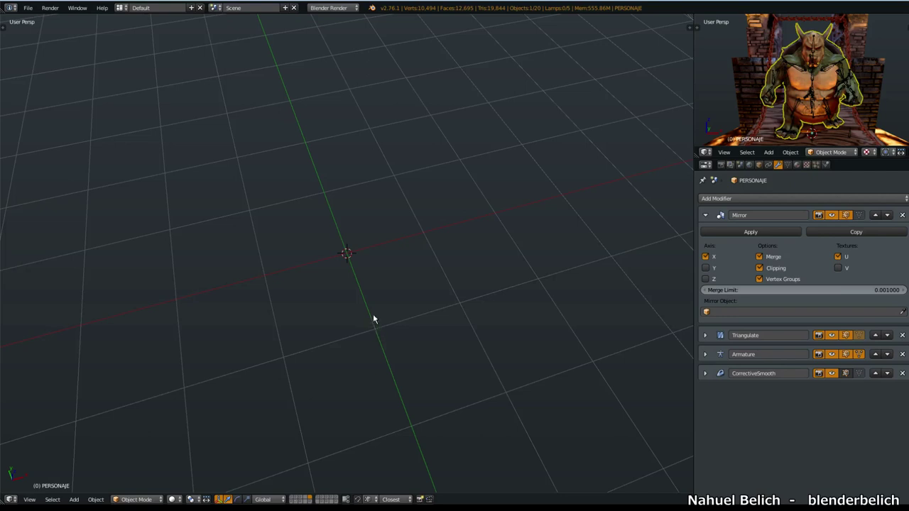
{"action": "mouse_move", "coordinate": [377, 318]}
{"action": "middle_mouse_down"}
{"action": "mouse_move", "coordinate": [376, 301]}
{"action": "mouse_move", "coordinate": [395, 316]}
{"action": "mouse_move", "coordinate": [379, 353]}
{"action": "mouse_move", "coordinate": [339, 229]}
{"action": "mouse_move", "coordinate": [345, 262]}
{"action": "middle_mouse_up"}
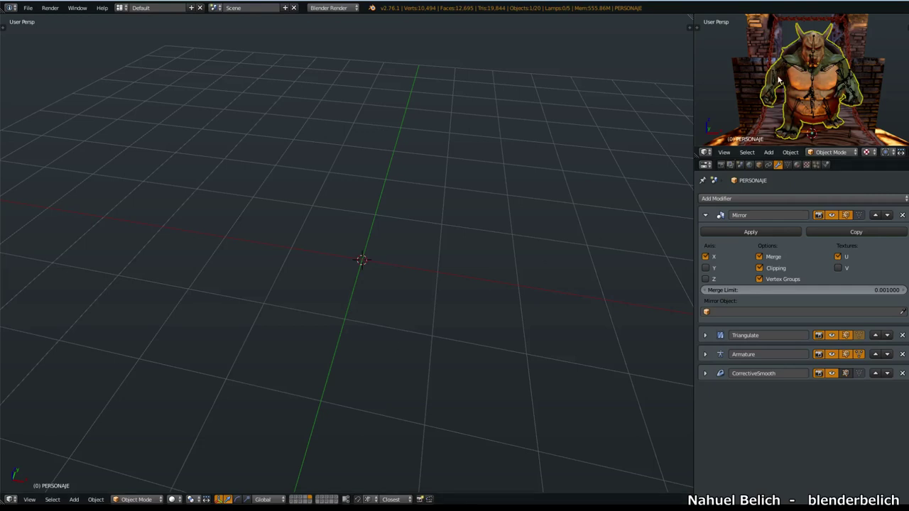
{"action": "mouse_move", "coordinate": [394, 239]}
{"action": "middle_mouse_down"}
{"action": "mouse_move", "coordinate": [443, 232]}
{"action": "mouse_move", "coordinate": [432, 245]}
{"action": "middle_mouse_up"}
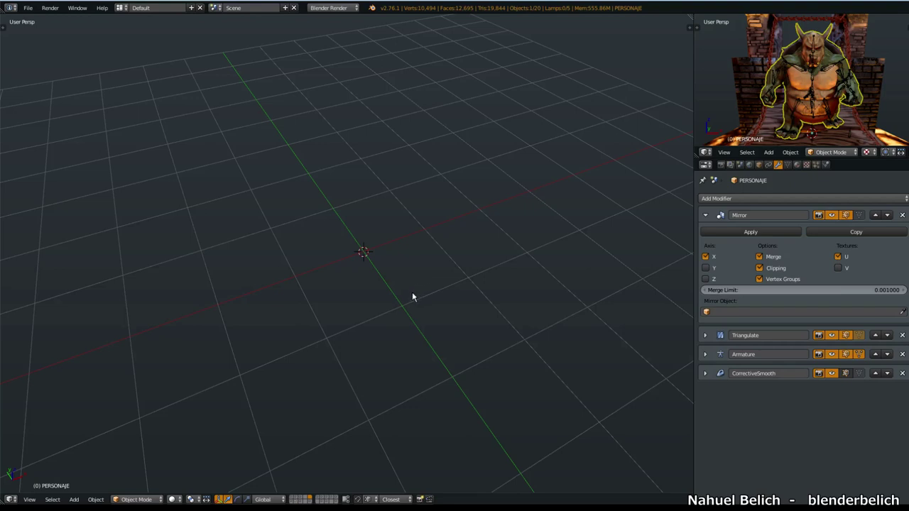
{"action": "mouse_move", "coordinate": [396, 313]}
{"action": "middle_mouse_down"}
{"action": "mouse_move", "coordinate": [412, 287]}
{"action": "mouse_move", "coordinate": [380, 282]}
{"action": "middle_mouse_up"}
Step: Add a cube at the 3D cursor and loop-cut it through the middle in Edit Mode
{"action": "key", "text": "shift+a"}
{"action": "mouse_move", "coordinate": [415, 216]}
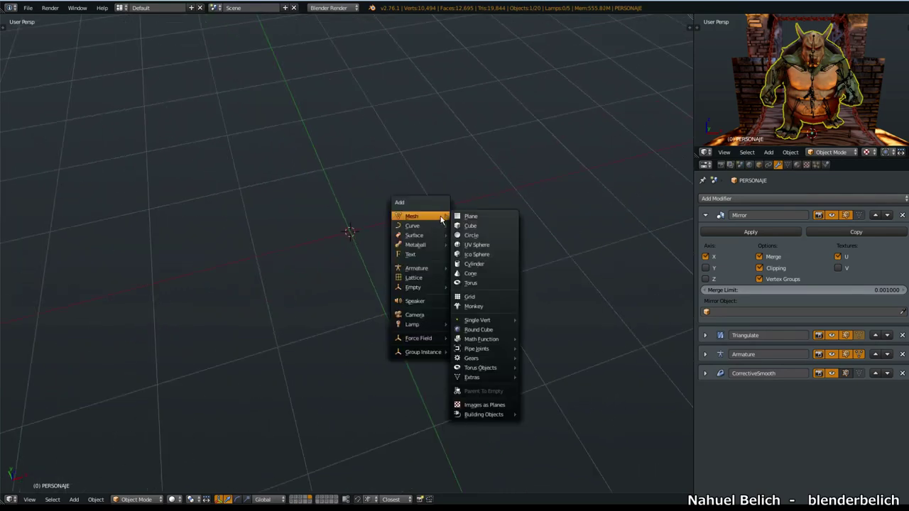
{"action": "left_click", "coordinate": [463, 225]}
{"action": "scroll", "coordinate": [396, 310], "scroll_direction": "down", "scroll_amount": 3}
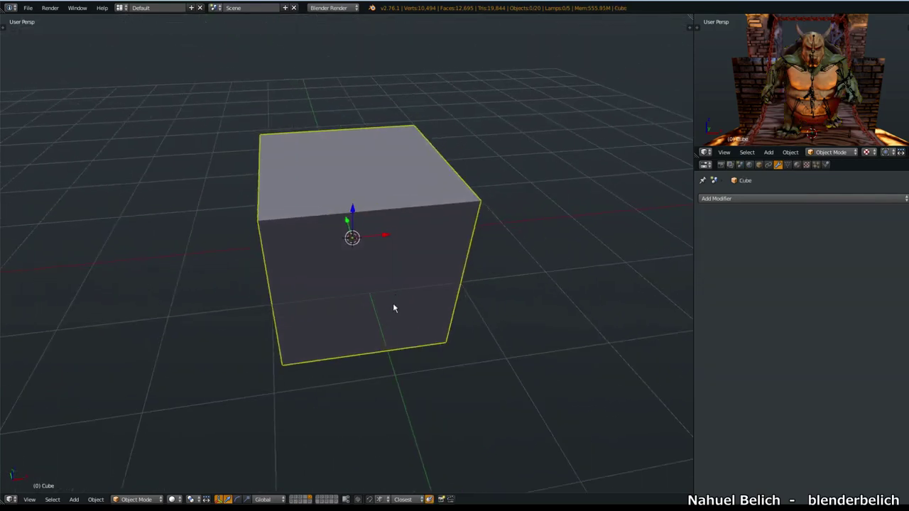
{"action": "key", "text": "Tab"}
{"action": "key", "text": "ctrl+r"}
{"action": "left_click", "coordinate": [365, 220]}
Step: Select the cube's left half and delete its vertices, leaving an open half-box
{"action": "middle_click_drag", "start_coordinate": [365, 222], "coordinate": [310, 270]}
{"action": "right_click", "coordinate": [276, 269]}
{"action": "right_click", "coordinate": [259, 185], "text": "shift"}
{"action": "right_click", "coordinate": [269, 255], "text": "shift"}
{"action": "middle_click_drag", "start_coordinate": [270, 291], "coordinate": [288, 304]}
{"action": "key", "text": "x"}
{"action": "left_click", "coordinate": [287, 304]}
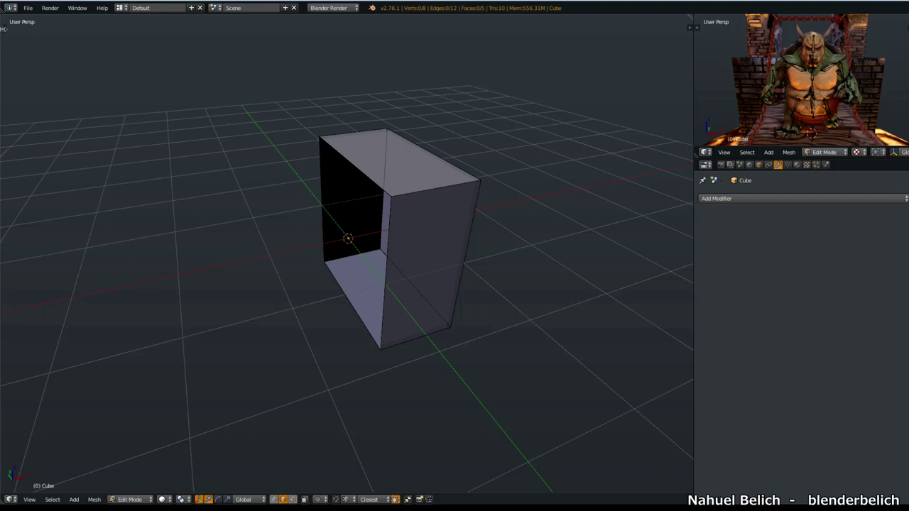
Step: Inspect the open half-box from several angles, then return to Object Mode
{"action": "key", "text": "t"}
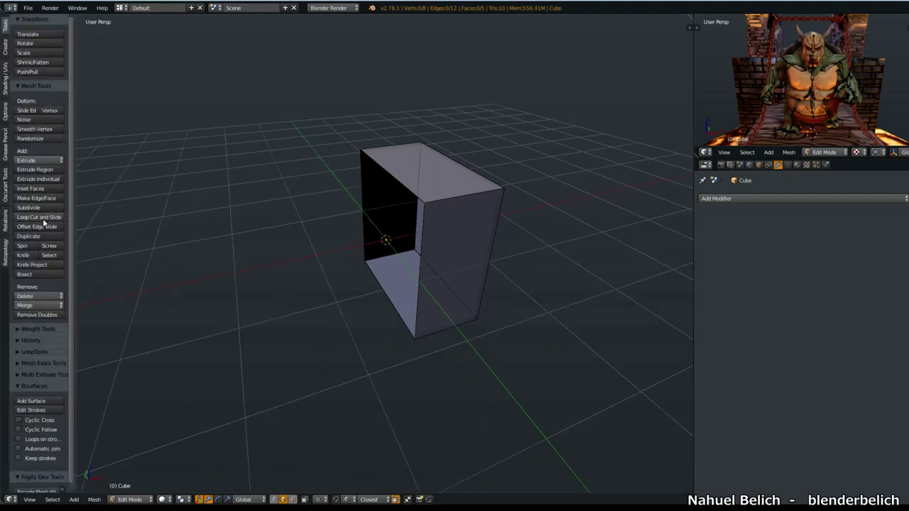
{"action": "middle_click_drag", "start_coordinate": [499, 243], "coordinate": [451, 234]}
{"action": "key", "text": "ctrl+r"}
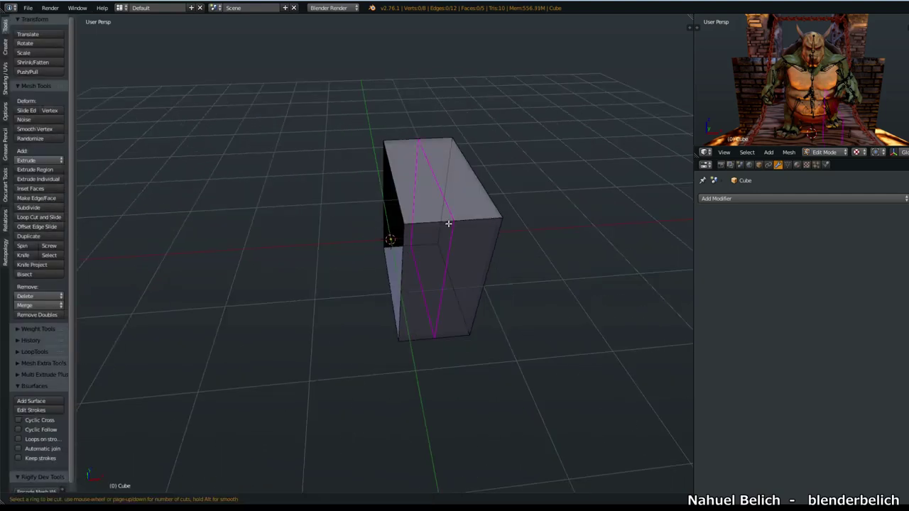
{"action": "key", "text": "Escape"}
{"action": "key", "text": "t"}
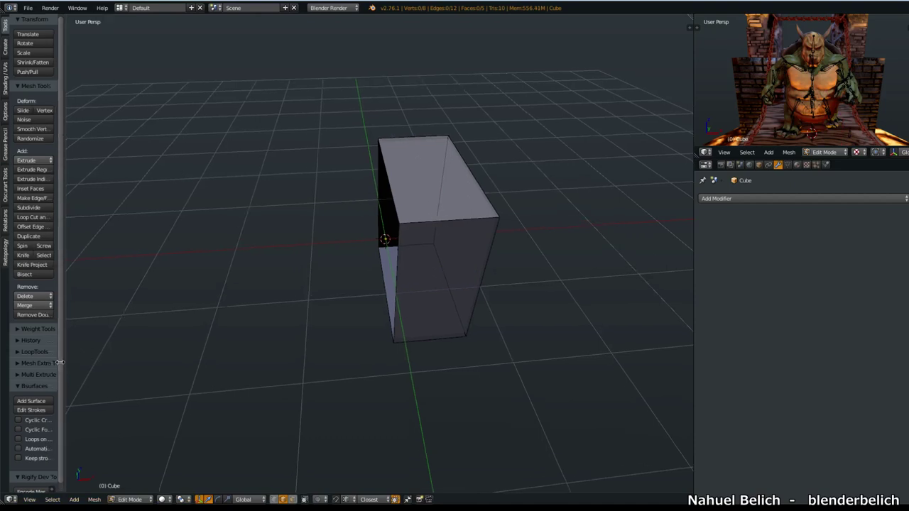
{"action": "mouse_move", "coordinate": [237, 292]}
{"action": "middle_mouse_down"}
{"action": "mouse_move", "coordinate": [462, 223]}
{"action": "mouse_move", "coordinate": [475, 230]}
{"action": "middle_mouse_up"}
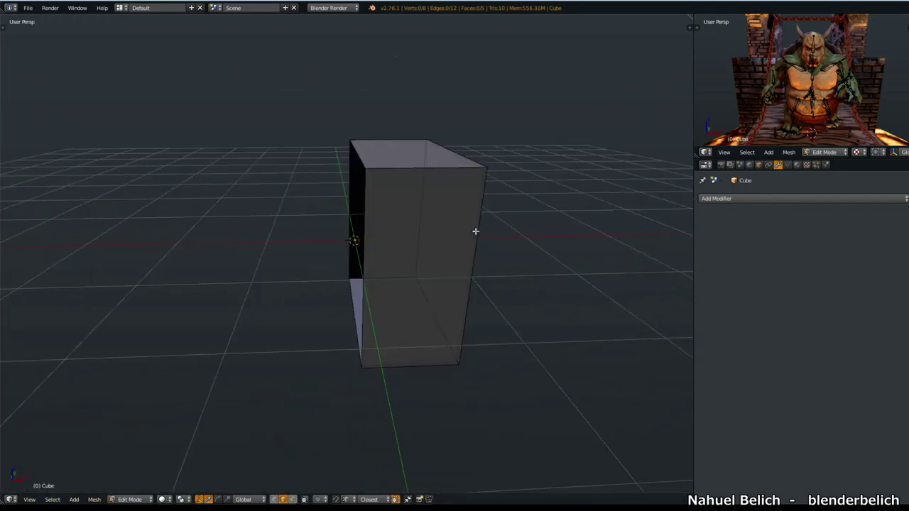
{"action": "mouse_move", "coordinate": [406, 260]}
{"action": "middle_mouse_down"}
{"action": "mouse_move", "coordinate": [454, 263]}
{"action": "mouse_move", "coordinate": [424, 274]}
{"action": "middle_mouse_up"}
{"action": "middle_click_drag", "start_coordinate": [428, 229], "coordinate": [415, 269]}
{"action": "key", "text": "Tab"}
{"action": "left_click", "coordinate": [424, 261]}
{"action": "mouse_move", "coordinate": [391, 234]}
{"action": "middle_mouse_down"}
{"action": "mouse_move", "coordinate": [416, 226]}
{"action": "mouse_move", "coordinate": [392, 199]}
{"action": "mouse_move", "coordinate": [419, 211]}
{"action": "mouse_move", "coordinate": [359, 196]}
{"action": "middle_mouse_up"}
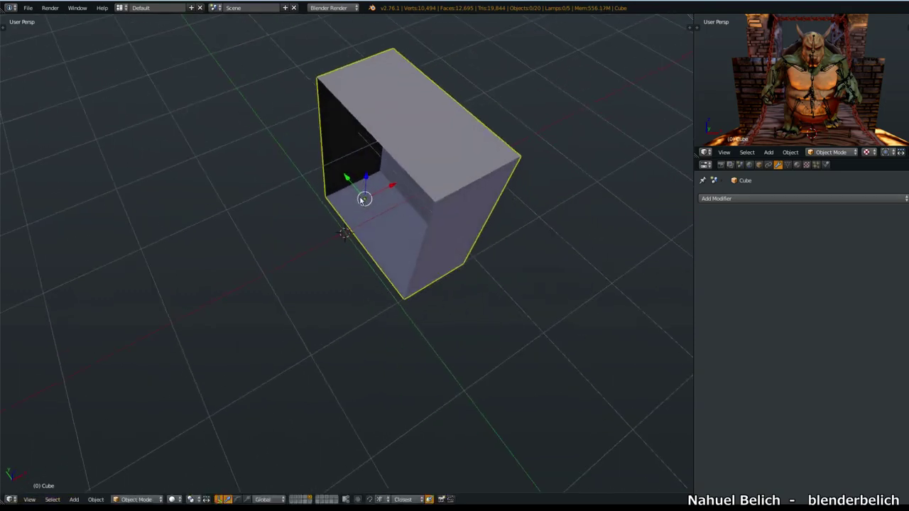
Step: Show the Transform panel and Object properties, then clear the half-box's location to 0, 0, 0 with Alt+G
{"action": "mouse_move", "coordinate": [457, 250]}
{"action": "middle_mouse_down"}
{"action": "mouse_move", "coordinate": [462, 259]}
{"action": "mouse_move", "coordinate": [424, 221]}
{"action": "mouse_move", "coordinate": [448, 257]}
{"action": "middle_mouse_up"}
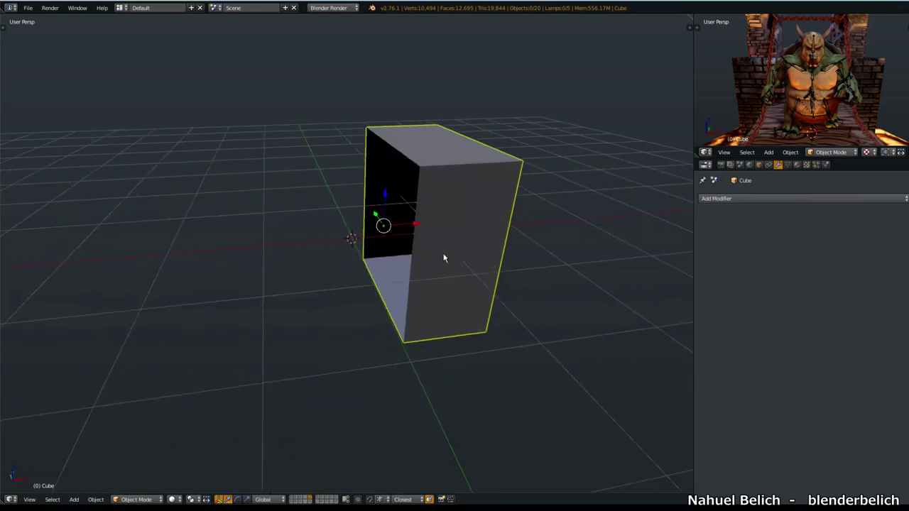
{"action": "left_click", "coordinate": [688, 24]}
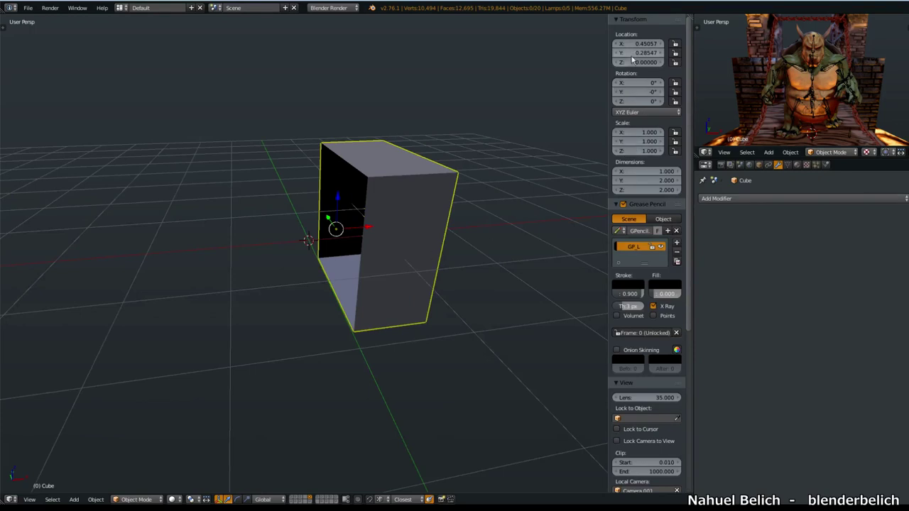
{"action": "left_click_drag", "start_coordinate": [608, 98], "coordinate": [598, 98]}
{"action": "middle_click_drag", "start_coordinate": [471, 181], "coordinate": [428, 242]}
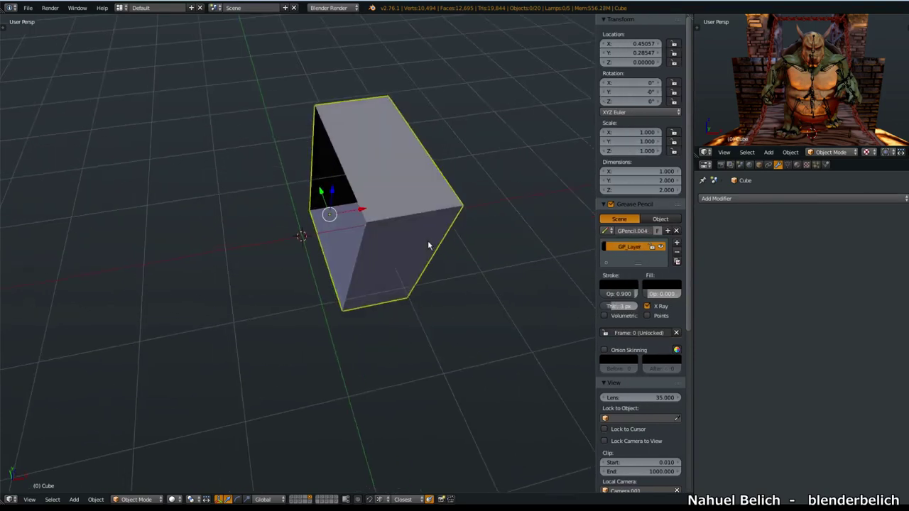
{"action": "left_click", "coordinate": [758, 164]}
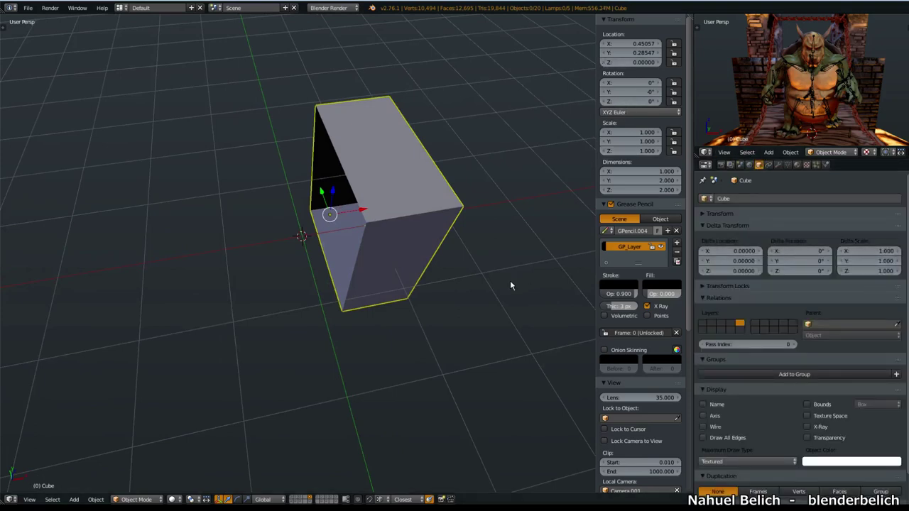
{"action": "middle_click_drag", "start_coordinate": [439, 249], "coordinate": [405, 269]}
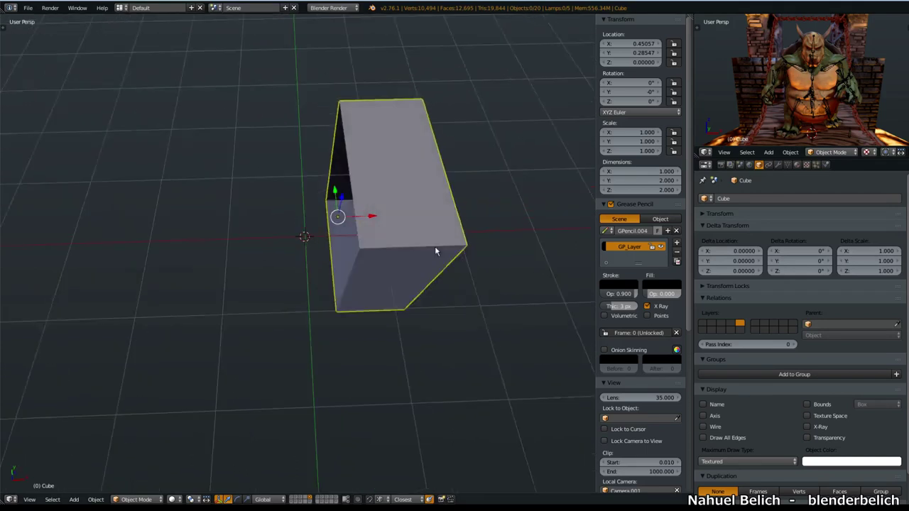
{"action": "scroll", "coordinate": [401, 256], "scroll_direction": "up", "scroll_amount": 1}
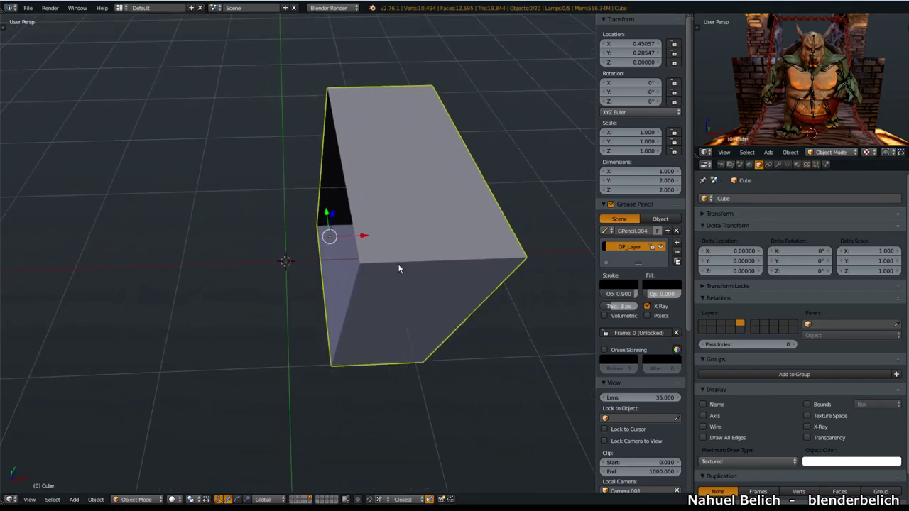
{"action": "key", "text": "alt+g"}
{"action": "middle_click_drag", "start_coordinate": [395, 268], "coordinate": [418, 260]}
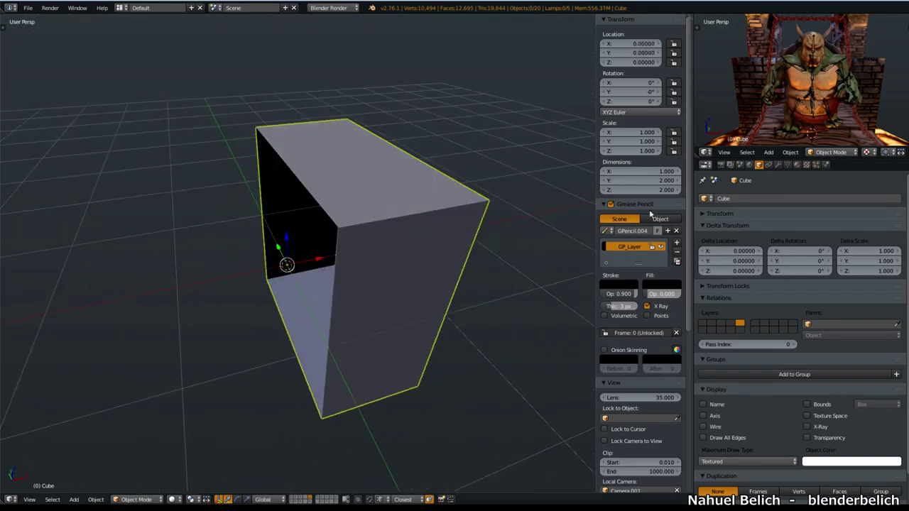
Step: Add a Mirror modifier to the half-box and switch to a top orthographic view
{"action": "left_click", "coordinate": [778, 164]}
{"action": "left_click", "coordinate": [765, 199]}
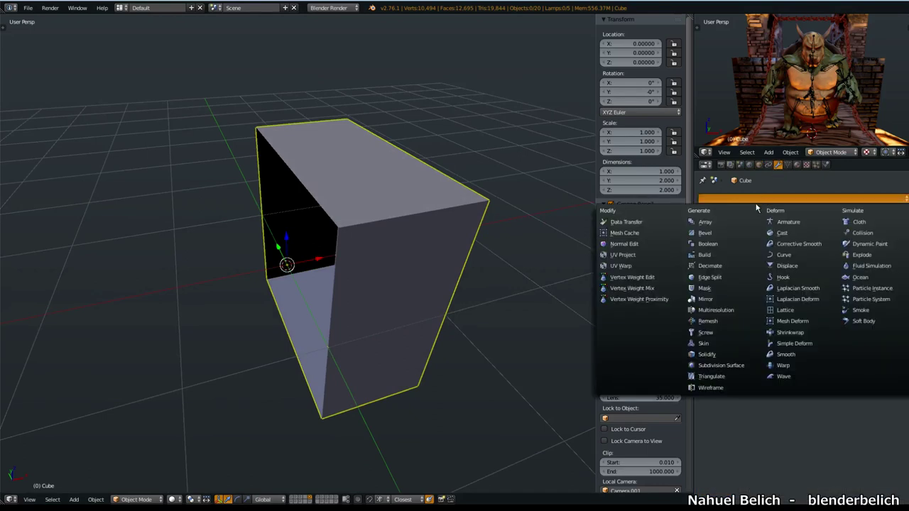
{"action": "left_click", "coordinate": [712, 301]}
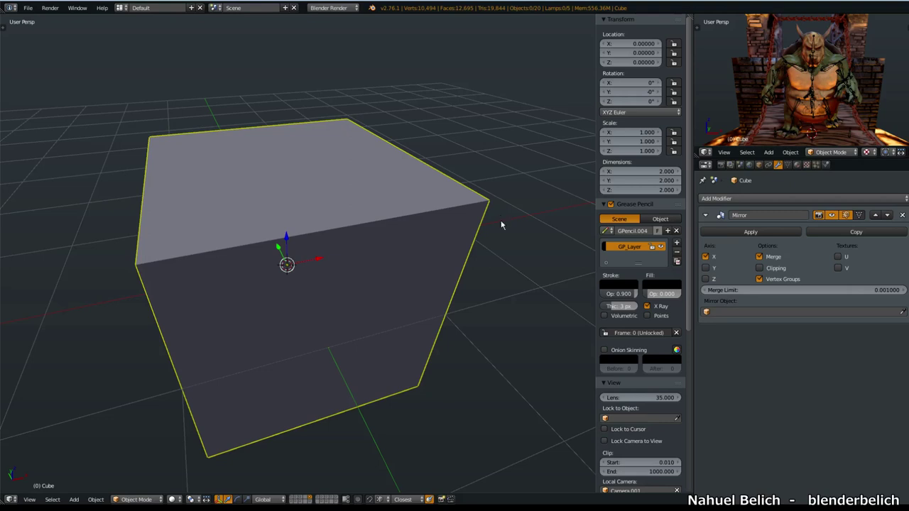
{"action": "mouse_move", "coordinate": [450, 301]}
{"action": "middle_mouse_down"}
{"action": "mouse_move", "coordinate": [519, 316]}
{"action": "mouse_move", "coordinate": [508, 335]}
{"action": "middle_mouse_up"}
{"action": "key", "text": "KP_5"}
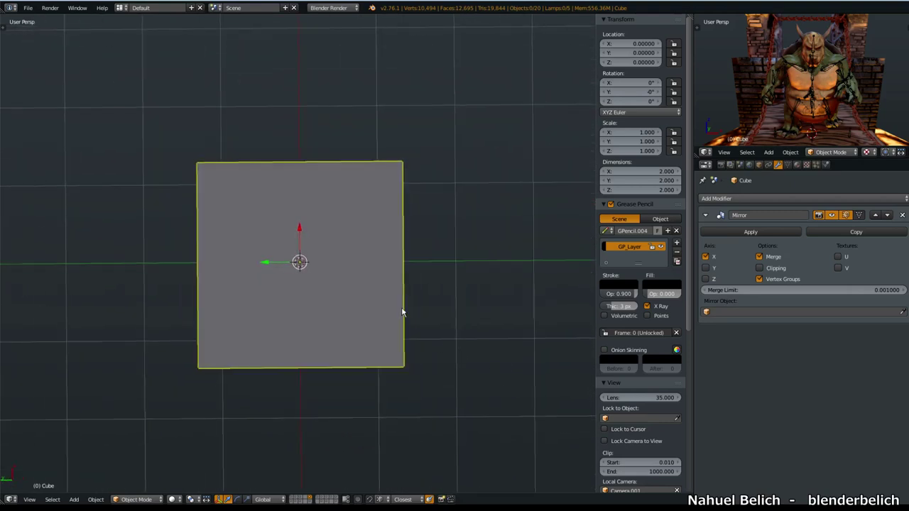
{"action": "scroll", "coordinate": [400, 311], "scroll_direction": "down", "scroll_amount": 1}
{"action": "key", "text": "KP_7"}
{"action": "mouse_move", "coordinate": [400, 311]}
{"action": "middle_mouse_down"}
{"action": "mouse_move", "coordinate": [367, 345]}
{"action": "mouse_move", "coordinate": [290, 314]}
{"action": "mouse_move", "coordinate": [401, 284]}
{"action": "mouse_move", "coordinate": [474, 286]}
{"action": "mouse_move", "coordinate": [421, 296]}
{"action": "mouse_move", "coordinate": [357, 290]}
{"action": "mouse_move", "coordinate": [372, 299]}
{"action": "middle_mouse_up"}
Step: Uncheck the Mirror modifier's X axis so only the 1 × 2 × 2 half shows, viewed from top
{"action": "left_click", "coordinate": [713, 258]}
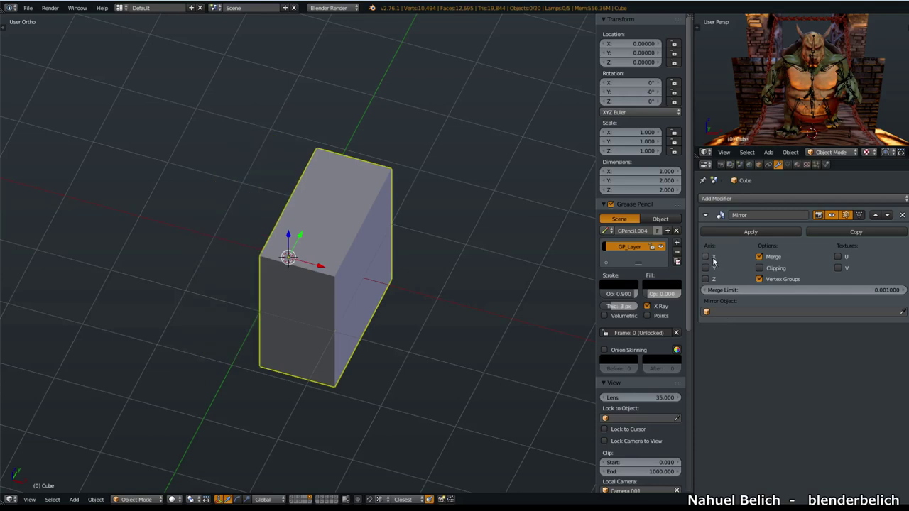
{"action": "mouse_move", "coordinate": [459, 330]}
{"action": "middle_mouse_down"}
{"action": "mouse_move", "coordinate": [391, 333]}
{"action": "mouse_move", "coordinate": [374, 312]}
{"action": "middle_mouse_up"}
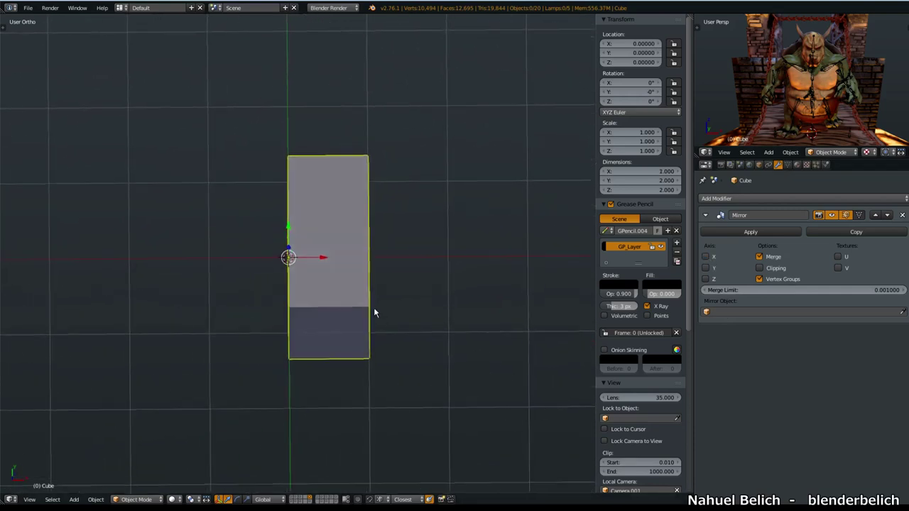
{"action": "middle_click_drag", "start_coordinate": [302, 270], "coordinate": [368, 266], "text": "shift"}
{"action": "key", "text": "KP_7"}
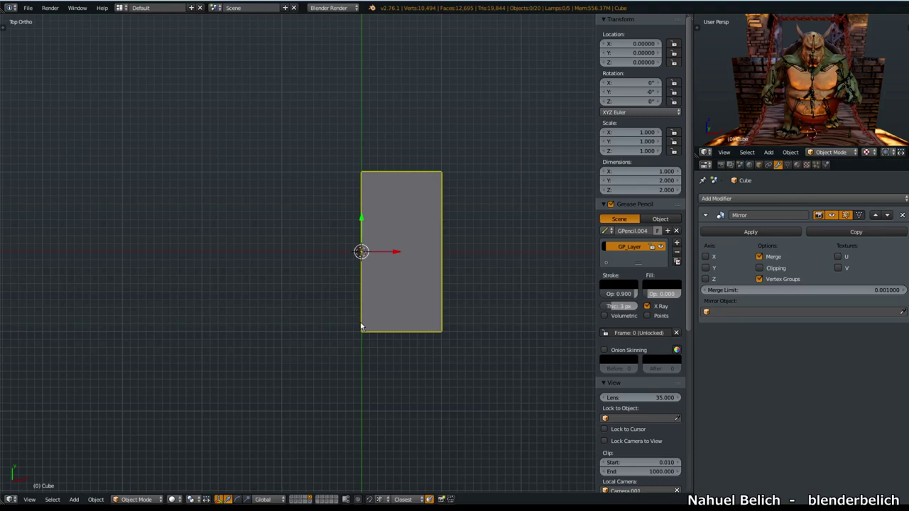
Step: Sketch Grease Pencil arcs around the half-box showing the mirror direction
{"action": "mouse_move", "coordinate": [368, 249]}
{"action": "middle_mouse_down"}
{"action": "mouse_move", "coordinate": [396, 225]}
{"action": "mouse_move", "coordinate": [290, 100]}
{"action": "middle_mouse_up"}
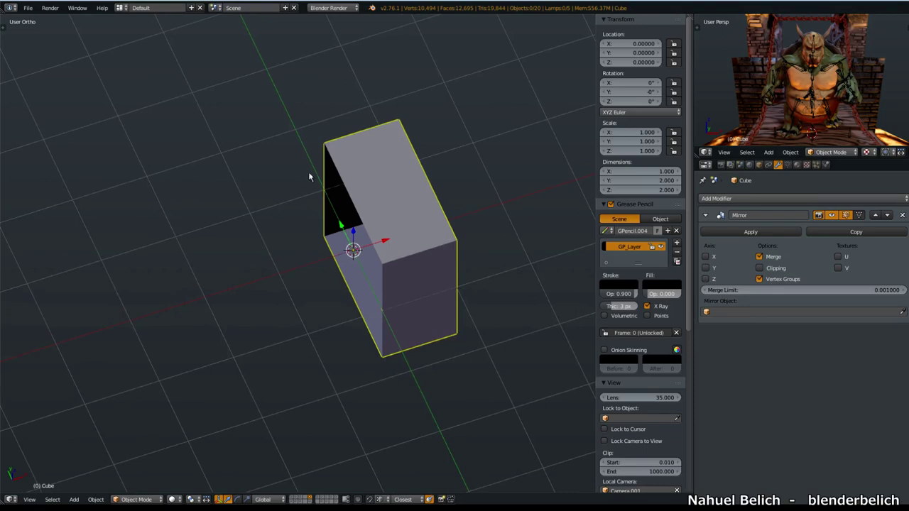
{"action": "middle_click_drag", "start_coordinate": [387, 192], "coordinate": [381, 218]}
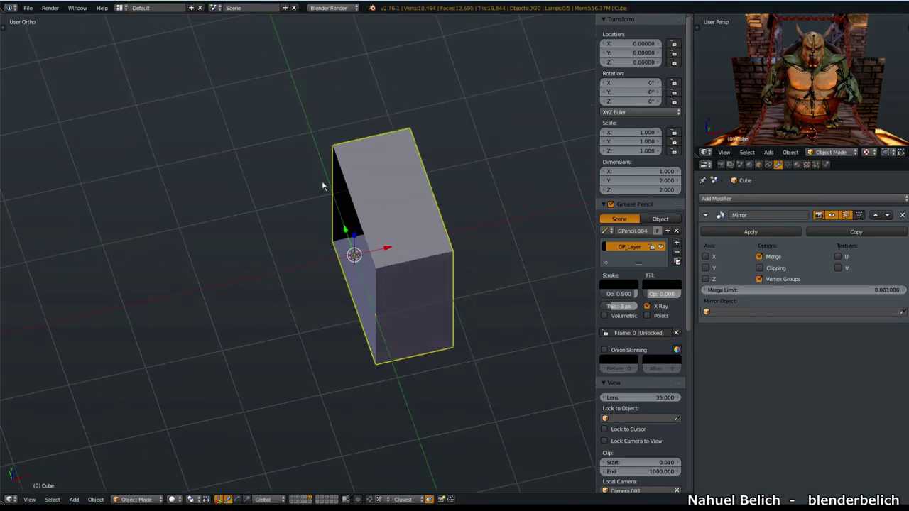
{"action": "mouse_move", "coordinate": [389, 253]}
{"action": "left_mouse_down"}
{"action": "mouse_move", "coordinate": [333, 294]}
{"action": "mouse_move", "coordinate": [337, 316]}
{"action": "left_mouse_up"}
{"action": "left_click_drag", "start_coordinate": [387, 250], "coordinate": [398, 275]}
{"action": "middle_click_drag", "start_coordinate": [384, 295], "coordinate": [367, 303]}
{"action": "mouse_move", "coordinate": [342, 157]}
{"action": "left_mouse_down"}
{"action": "mouse_move", "coordinate": [223, 259]}
{"action": "mouse_move", "coordinate": [326, 404]}
{"action": "left_mouse_up"}
{"action": "mouse_move", "coordinate": [299, 140]}
{"action": "left_mouse_down"}
{"action": "mouse_move", "coordinate": [355, 144]}
{"action": "mouse_move", "coordinate": [329, 171]}
{"action": "left_mouse_up"}
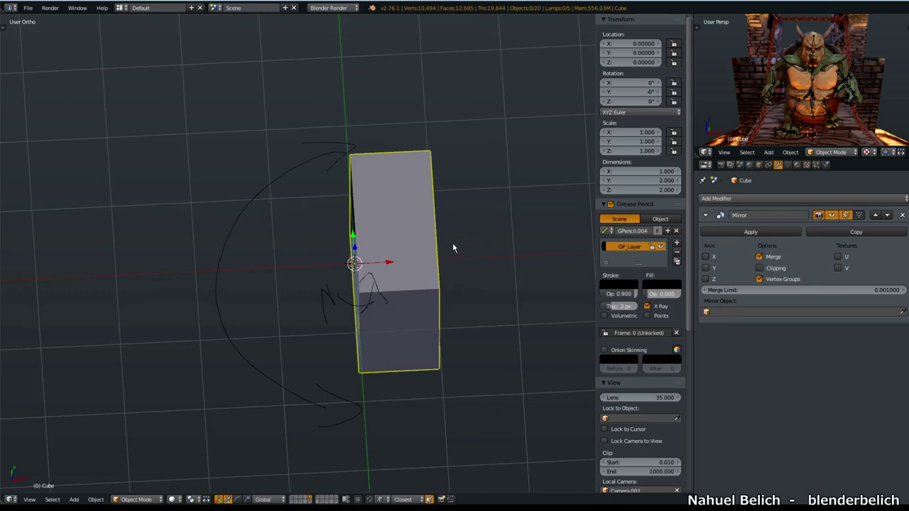
Step: Tick Mirror Axis X so the half-box reflects into a full 2 × 2 × 2 cube
{"action": "left_click", "coordinate": [706, 257]}
{"action": "left_click", "coordinate": [707, 257]}
{"action": "left_click", "coordinate": [706, 257]}
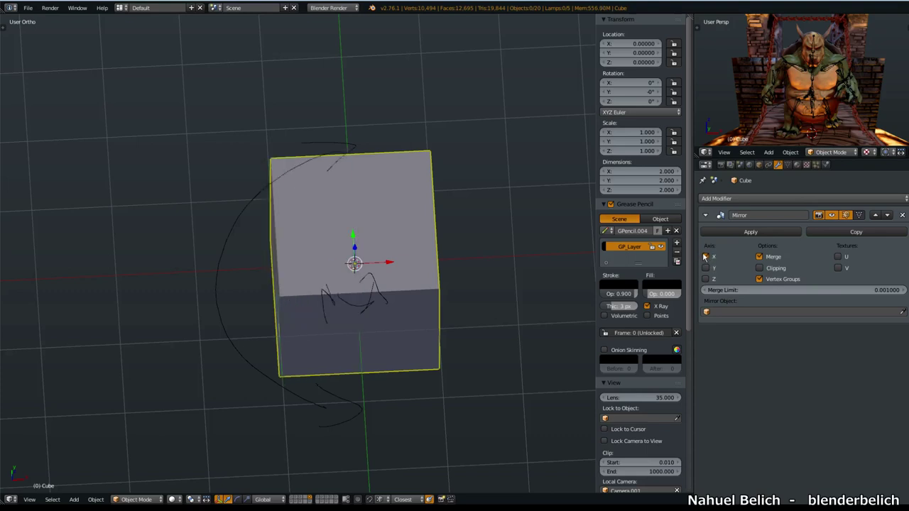
{"action": "middle_click_drag", "start_coordinate": [385, 309], "coordinate": [384, 293]}
Step: Draw guide lines on the cube, then erase the sketch strokes with the Grease Pencil eraser
{"action": "left_click_drag", "start_coordinate": [381, 359], "coordinate": [372, 279]}
{"action": "left_click_drag", "start_coordinate": [327, 145], "coordinate": [359, 245]}
{"action": "mouse_move", "coordinate": [370, 343]}
{"action": "right_mouse_down"}
{"action": "mouse_move", "coordinate": [369, 282]}
{"action": "mouse_move", "coordinate": [400, 290]}
{"action": "mouse_move", "coordinate": [328, 297]}
{"action": "right_mouse_up"}
{"action": "mouse_move", "coordinate": [375, 374]}
{"action": "right_mouse_down"}
{"action": "mouse_move", "coordinate": [340, 382]}
{"action": "mouse_move", "coordinate": [345, 426]}
{"action": "mouse_move", "coordinate": [233, 361]}
{"action": "mouse_move", "coordinate": [253, 363]}
{"action": "mouse_move", "coordinate": [241, 201]}
{"action": "mouse_move", "coordinate": [296, 168]}
{"action": "mouse_move", "coordinate": [314, 134]}
{"action": "mouse_move", "coordinate": [344, 221]}
{"action": "right_mouse_up"}
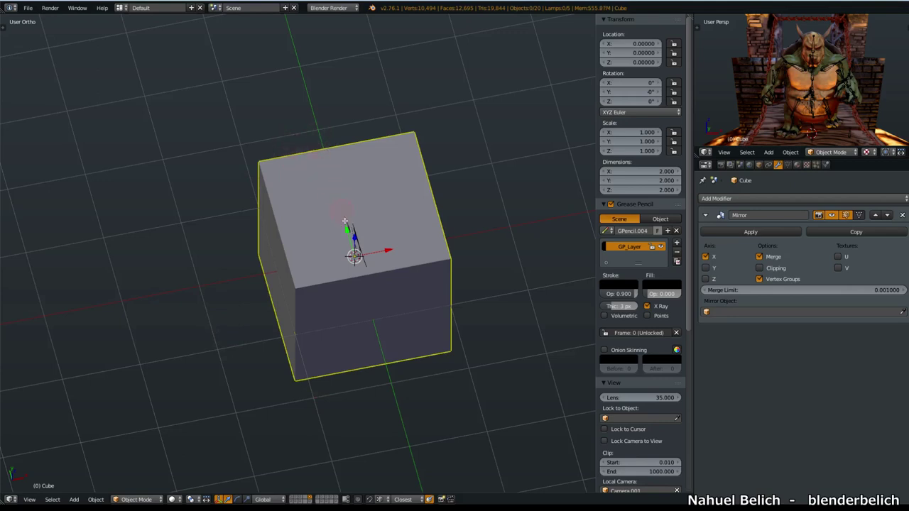
Step: Toggle the X mirror off and on to show the half versus the full cube
{"action": "middle_click_drag", "start_coordinate": [417, 267], "coordinate": [421, 289]}
{"action": "scroll", "coordinate": [425, 311], "scroll_direction": "down", "scroll_amount": 2}
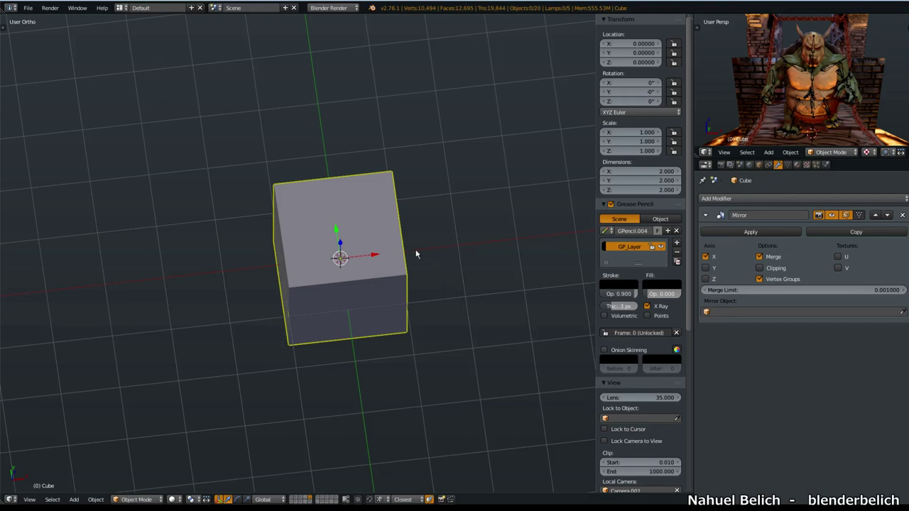
{"action": "scroll", "coordinate": [376, 301], "scroll_direction": "up", "scroll_amount": 1}
{"action": "middle_click_drag", "start_coordinate": [373, 302], "coordinate": [399, 318]}
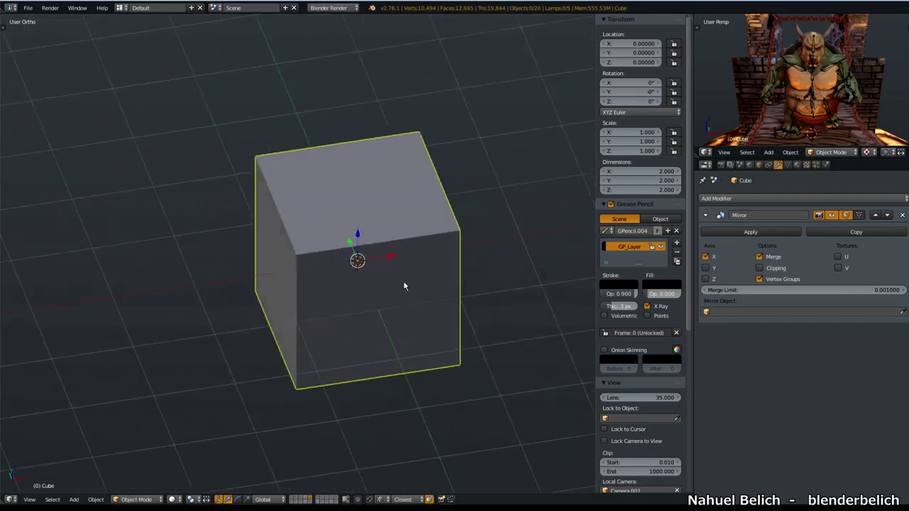
{"action": "mouse_move", "coordinate": [398, 314]}
{"action": "middle_mouse_down"}
{"action": "mouse_move", "coordinate": [395, 293]}
{"action": "mouse_move", "coordinate": [396, 314]}
{"action": "mouse_move", "coordinate": [428, 313]}
{"action": "middle_mouse_up"}
{"action": "left_click", "coordinate": [706, 257]}
{"action": "left_click", "coordinate": [705, 257]}
{"action": "left_click", "coordinate": [706, 257]}
{"action": "left_click", "coordinate": [706, 257]}
{"action": "left_click", "coordinate": [705, 258]}
{"action": "left_click", "coordinate": [706, 257]}
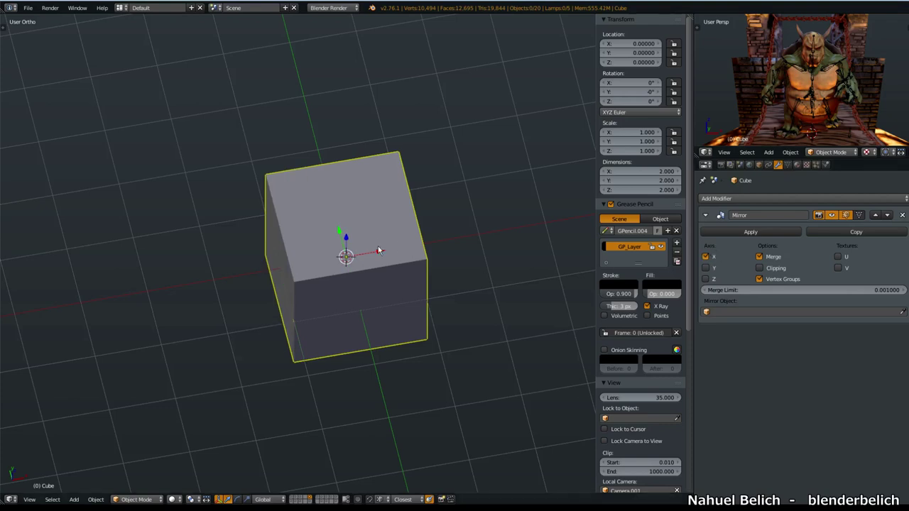
Step: Rotate the cube about Z, set Transform Orientation to Local, and rotate it again
{"action": "key", "text": "r"}
{"action": "left_click", "coordinate": [377, 274]}
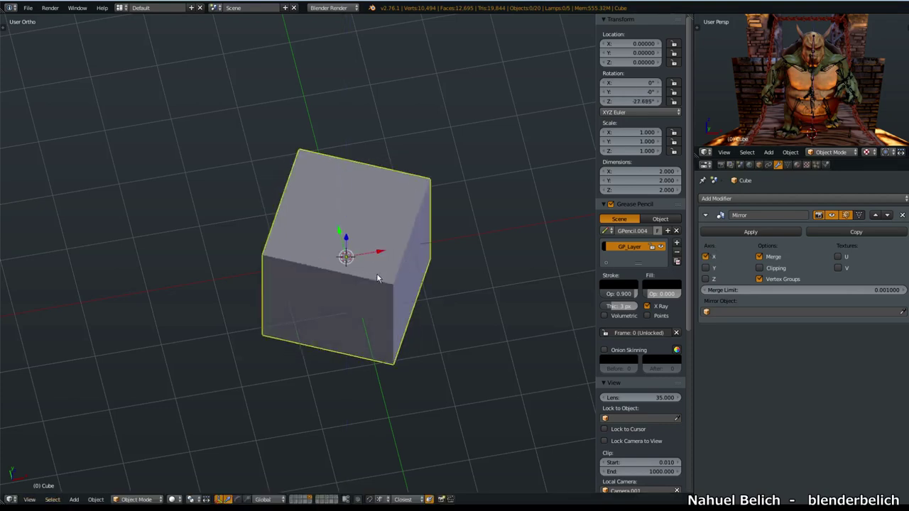
{"action": "middle_click_drag", "start_coordinate": [377, 274], "coordinate": [396, 291]}
{"action": "left_click", "coordinate": [263, 499]}
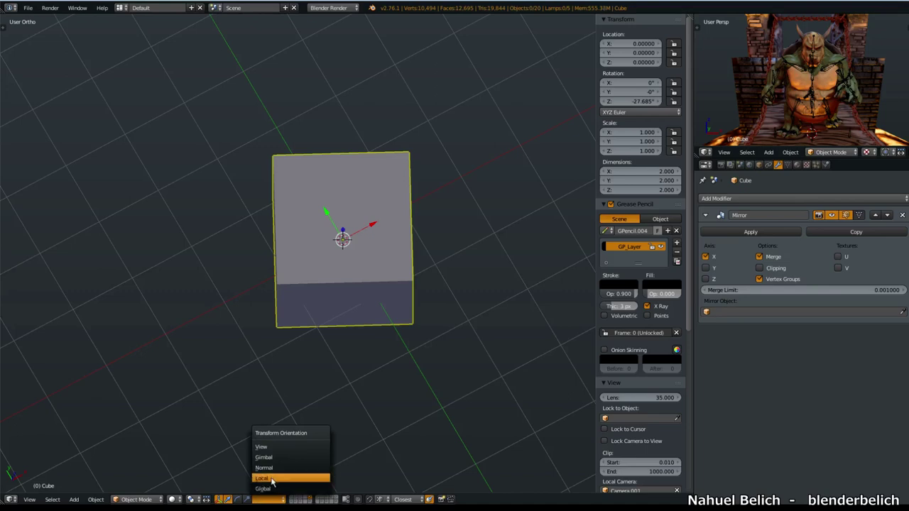
{"action": "left_click", "coordinate": [274, 480]}
{"action": "middle_click_drag", "start_coordinate": [385, 250], "coordinate": [436, 230]}
{"action": "key", "text": "r"}
{"action": "left_click", "coordinate": [421, 262]}
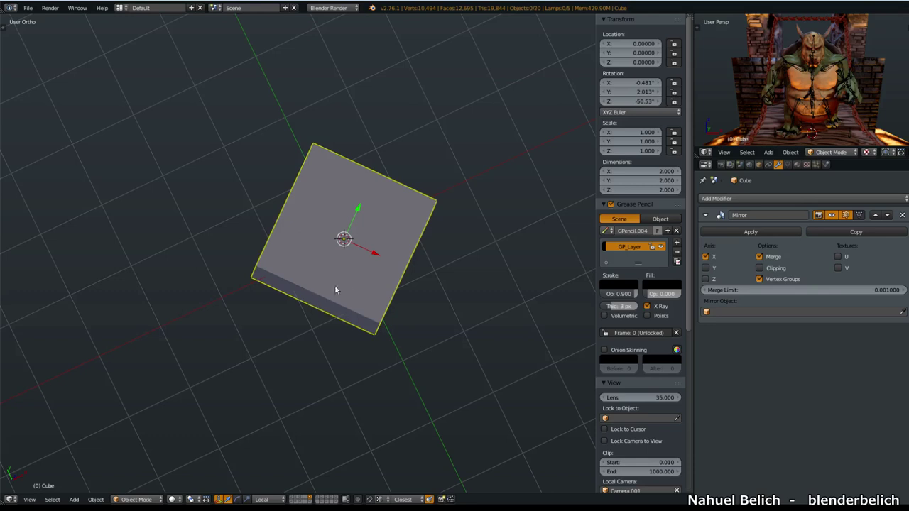
Step: Sketch and erase a guide stroke, then clear the cube's rotation to 0°, 0°, 0° with Alt+R
{"action": "left_click_drag", "start_coordinate": [374, 164], "coordinate": [346, 237]}
{"action": "right_click_drag", "start_coordinate": [352, 258], "coordinate": [311, 233]}
{"action": "middle_click_drag", "start_coordinate": [355, 232], "coordinate": [391, 310]}
{"action": "key", "text": "alt+r"}
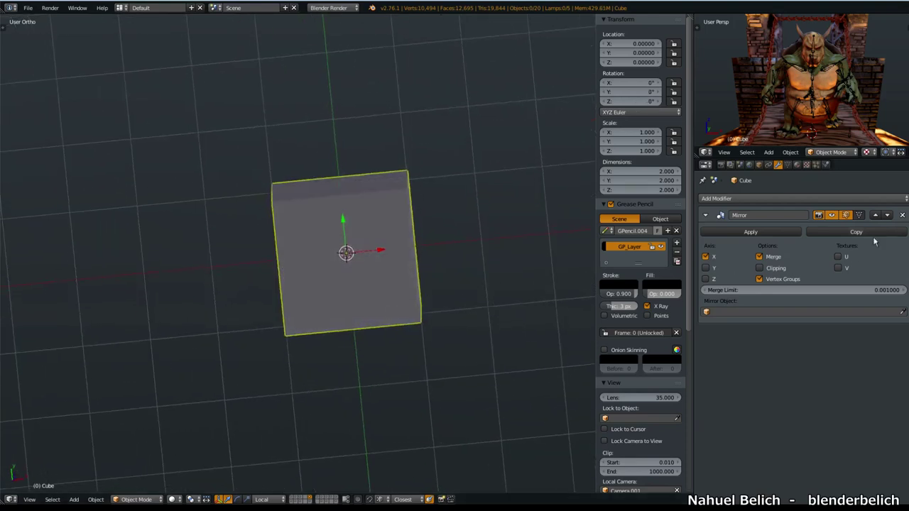
Step: Remove the Mirror modifier from the half cube and view it from the top
{"action": "left_click", "coordinate": [903, 215]}
{"action": "middle_click_drag", "start_coordinate": [452, 245], "coordinate": [345, 244]}
{"action": "key", "text": "KP_7"}
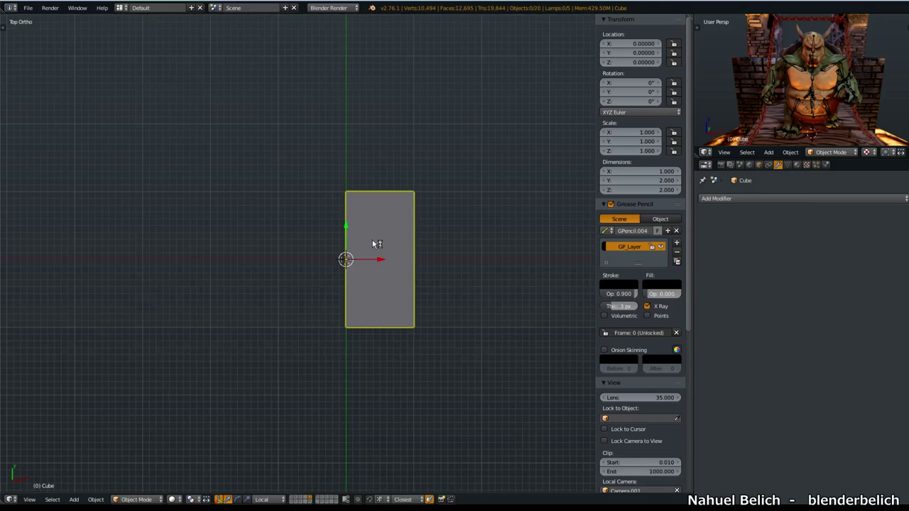
Step: Select the whole mesh in Edit Mode and rotate it to lie roughly along X
{"action": "key", "text": "Tab"}
{"action": "key", "text": "a"}
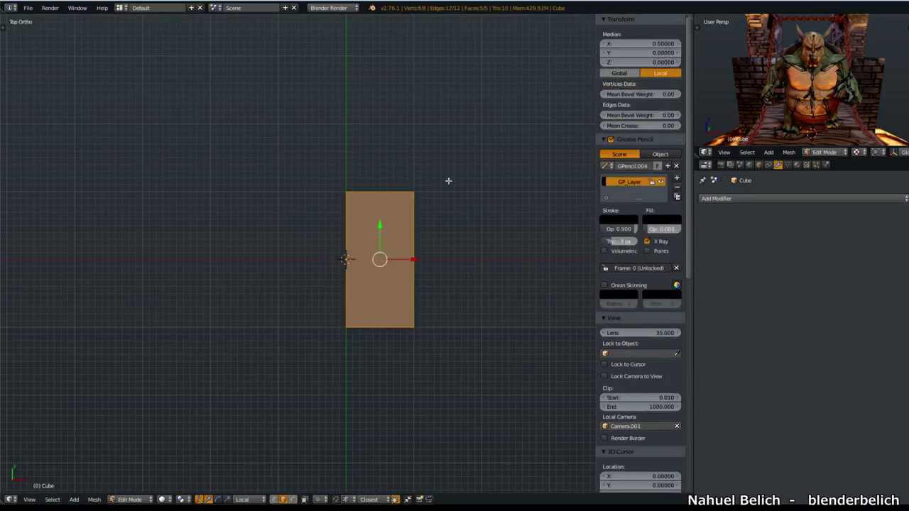
{"action": "key", "text": "r"}
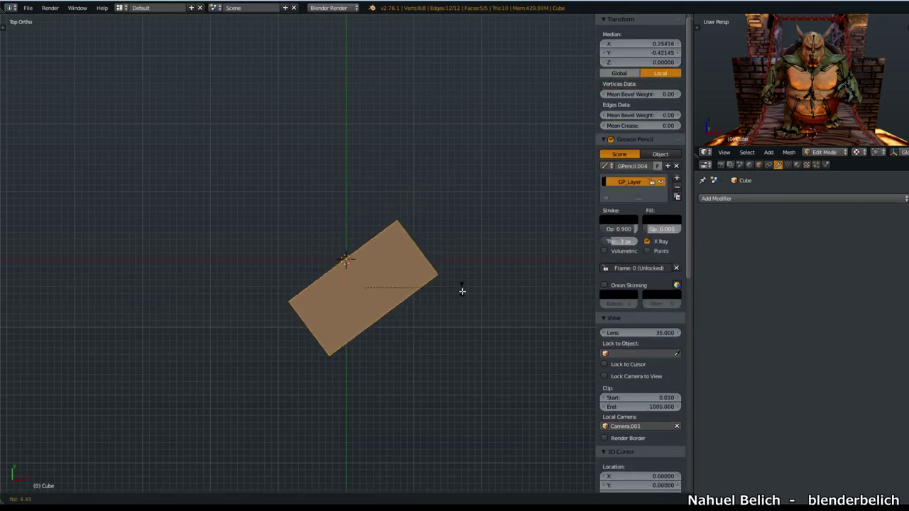
{"action": "left_click", "coordinate": [456, 345]}
{"action": "key", "text": "r"}
{"action": "left_click", "coordinate": [462, 313]}
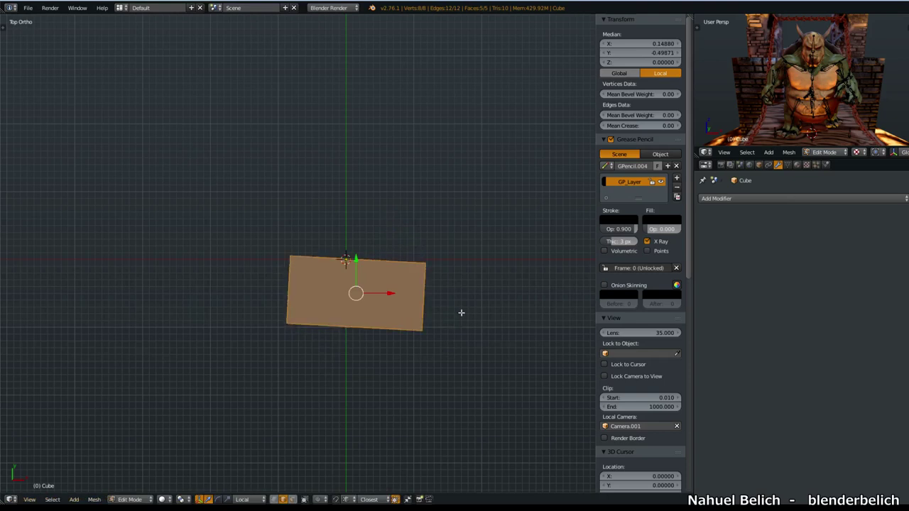
{"action": "key", "text": "Tab"}
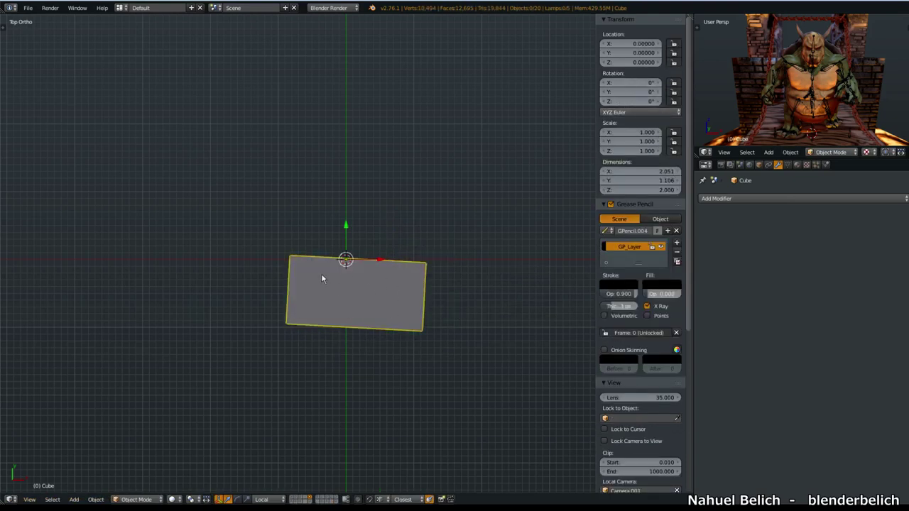
Step: Add a Mirror modifier to the rotated slab and sketch -X/X arcs showing the reflected halves
{"action": "left_click", "coordinate": [766, 198]}
{"action": "left_click", "coordinate": [708, 300]}
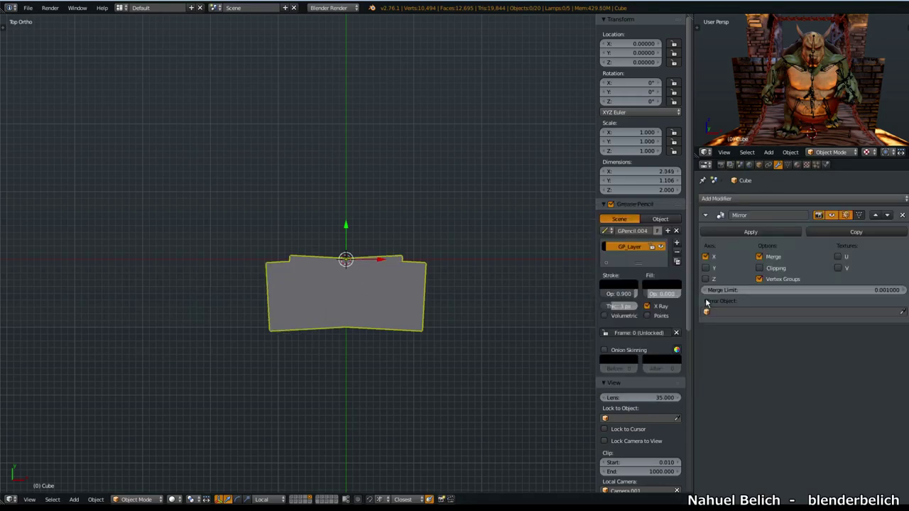
{"action": "scroll", "coordinate": [356, 273], "scroll_direction": "up", "scroll_amount": 2}
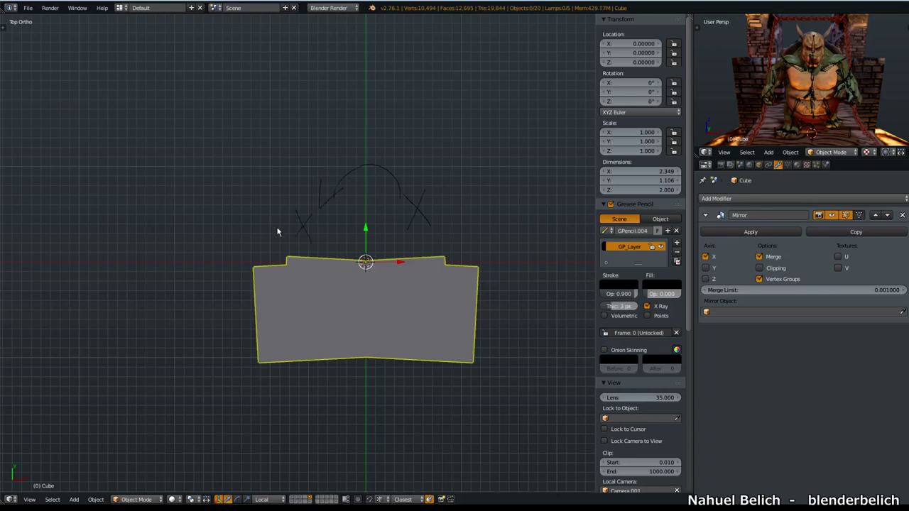
{"action": "left_click_drag", "start_coordinate": [335, 137], "coordinate": [422, 150]}
Step: Switch the mirror axis from X to Y, then move the slab's face down off the mirror line in Edit Mode
{"action": "left_click", "coordinate": [707, 259]}
{"action": "left_click", "coordinate": [705, 267]}
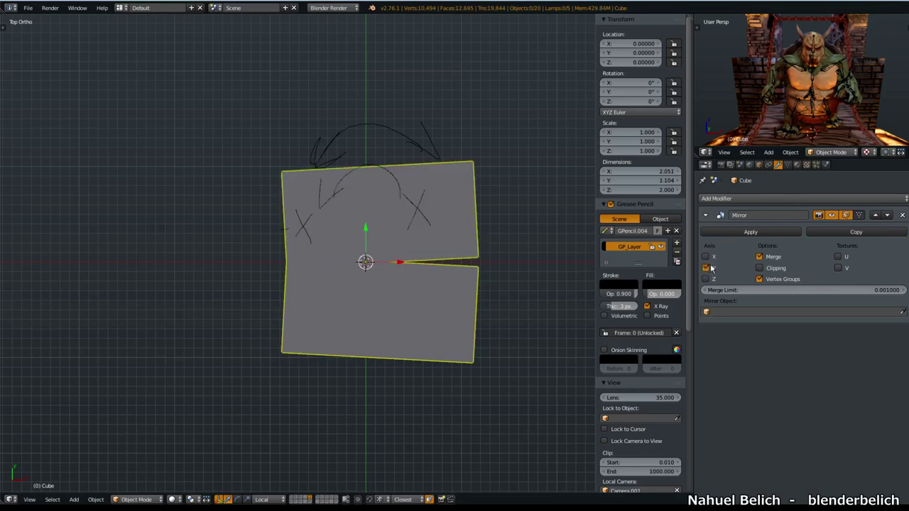
{"action": "key", "text": "Tab"}
{"action": "left_click", "coordinate": [465, 268]}
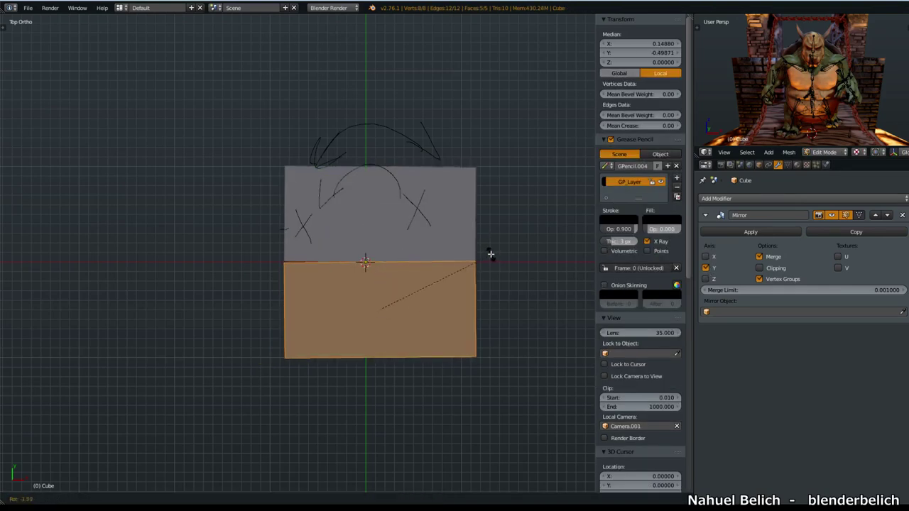
{"action": "key", "text": "ctrl+z"}
{"action": "key", "text": "g"}
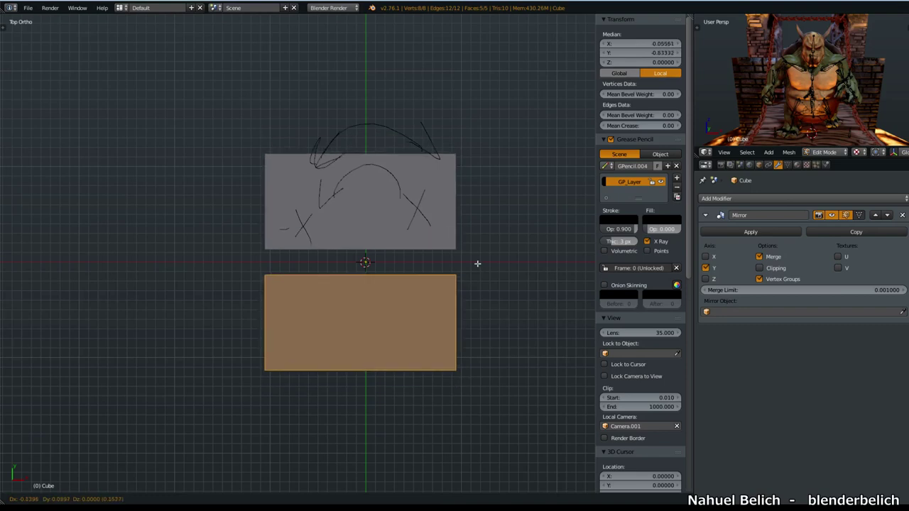
{"action": "left_click", "coordinate": [470, 284]}
Step: Rotate the face, shift it down and to the right, then re-enable Mirror X for four copies
{"action": "key", "text": "r"}
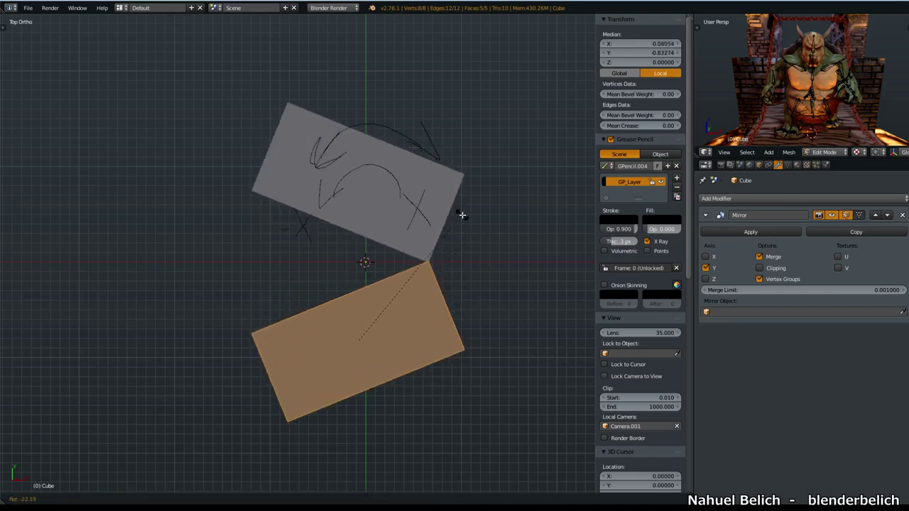
{"action": "left_click", "coordinate": [440, 269]}
{"action": "key", "text": "g"}
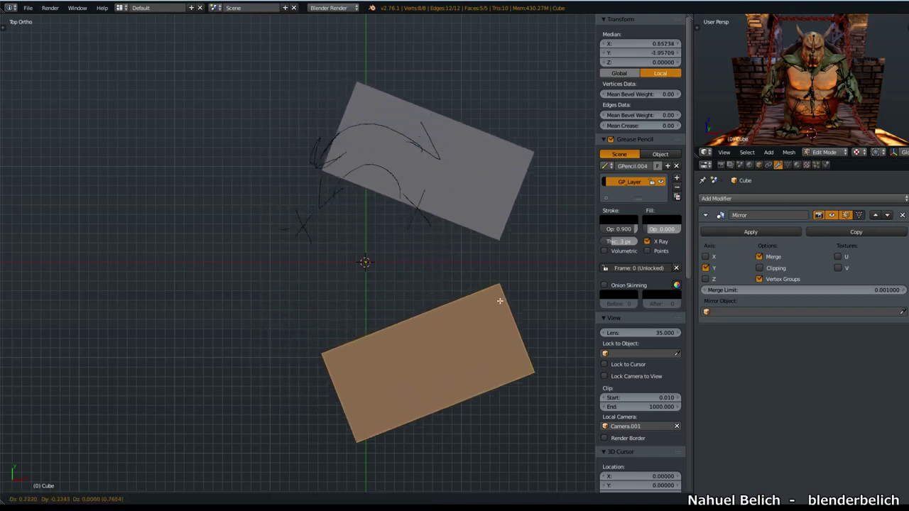
{"action": "left_click", "coordinate": [523, 330]}
{"action": "left_click", "coordinate": [706, 256]}
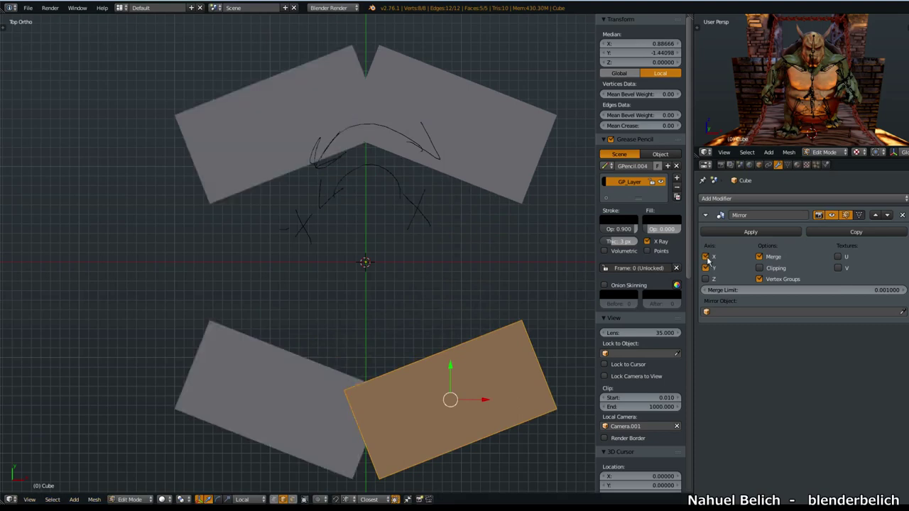
Step: Rotate the face again and lift the box along Z to about 1.47, producing eight mirrored blocks
{"action": "key", "text": "r"}
{"action": "left_click", "coordinate": [531, 282]}
{"action": "middle_click_drag", "start_coordinate": [531, 283], "coordinate": [490, 227]}
{"action": "scroll", "coordinate": [398, 362], "scroll_direction": "down", "scroll_amount": 2}
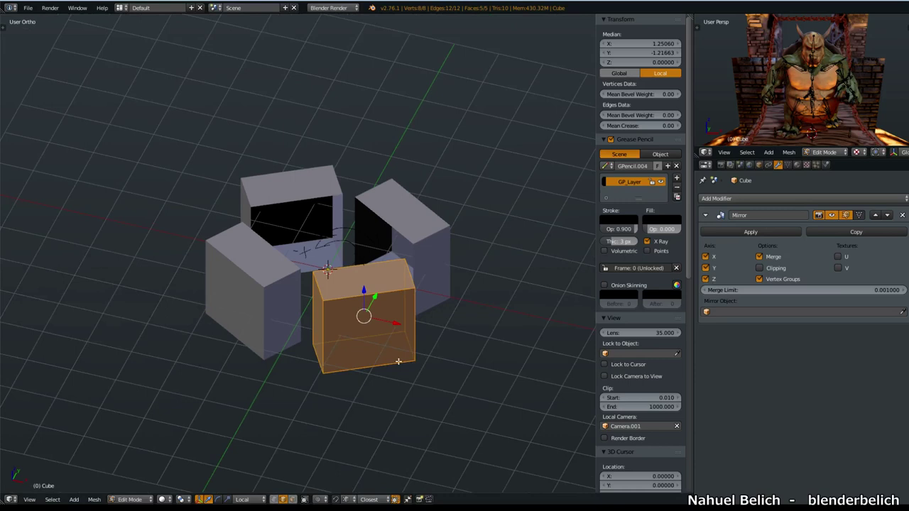
{"action": "left_click_drag", "start_coordinate": [363, 291], "coordinate": [373, 228]}
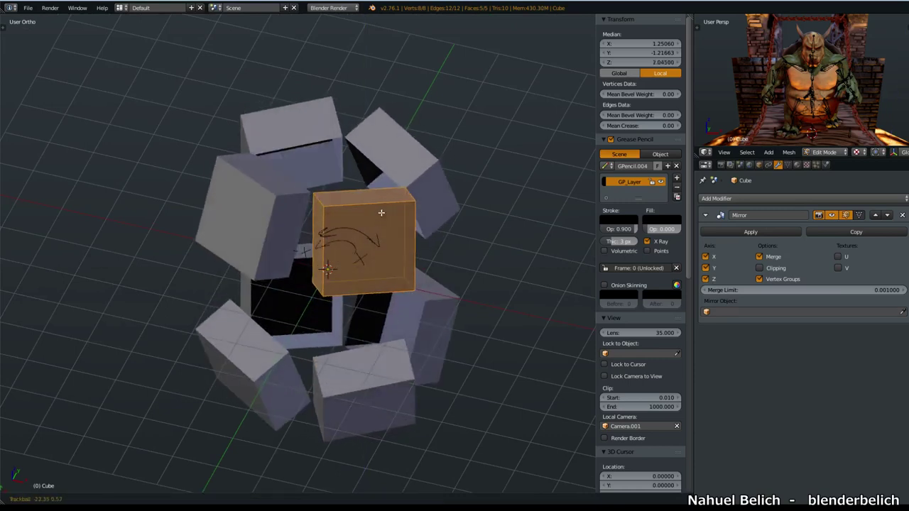
{"action": "mouse_move", "coordinate": [373, 228]}
{"action": "middle_mouse_down"}
{"action": "mouse_move", "coordinate": [483, 206]}
{"action": "mouse_move", "coordinate": [492, 234]}
{"action": "mouse_move", "coordinate": [407, 183]}
{"action": "mouse_move", "coordinate": [399, 93]}
{"action": "middle_mouse_up"}
{"action": "left_click_drag", "start_coordinate": [399, 93], "coordinate": [400, 125]}
{"action": "mouse_move", "coordinate": [400, 125]}
{"action": "middle_mouse_down"}
{"action": "mouse_move", "coordinate": [371, 197]}
{"action": "mouse_move", "coordinate": [340, 236]}
{"action": "mouse_move", "coordinate": [341, 275]}
{"action": "middle_mouse_up"}
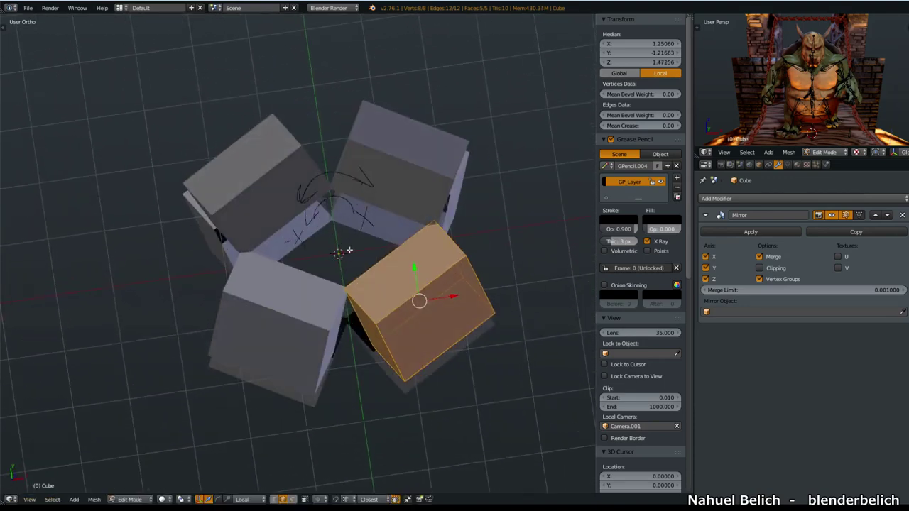
Step: In Object Mode, nudge the cube's location off the origin, then clear it with Alt+G
{"action": "key", "text": "Tab"}
{"action": "mouse_move", "coordinate": [631, 47]}
{"action": "left_mouse_down"}
{"action": "mouse_move", "coordinate": [628, 65]}
{"action": "mouse_move", "coordinate": [418, 180]}
{"action": "left_mouse_up"}
{"action": "key", "text": "alt+g"}
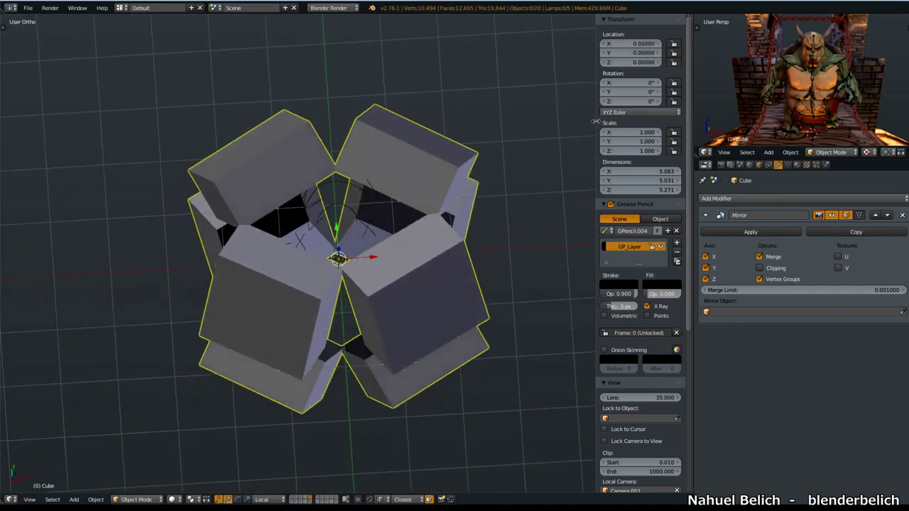
Step: Return the cube's Z rotation to 0°, erase the grease pencil sketches, and bring up the Add menu
{"action": "mouse_move", "coordinate": [631, 100]}
{"action": "left_mouse_down"}
{"action": "mouse_move", "coordinate": [744, 83]}
{"action": "mouse_move", "coordinate": [608, 123]}
{"action": "left_mouse_up"}
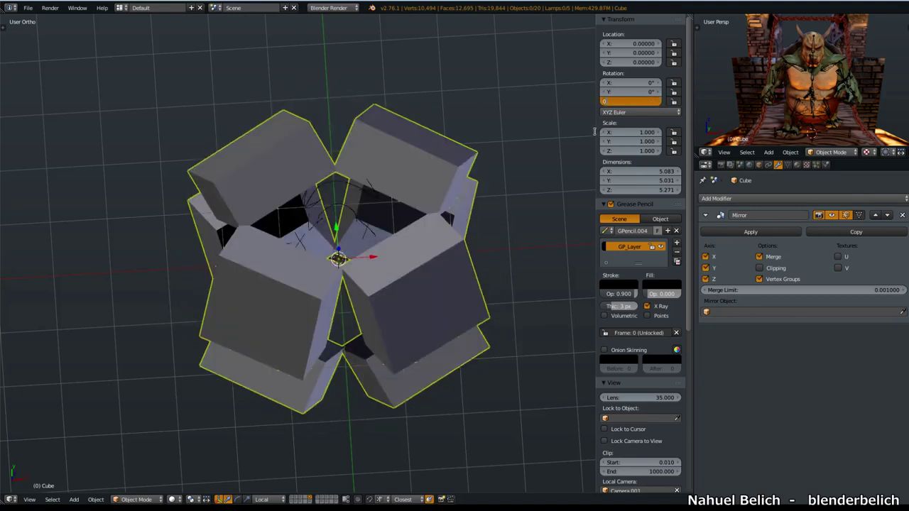
{"action": "left_click_drag", "start_coordinate": [604, 129], "coordinate": [605, 131]}
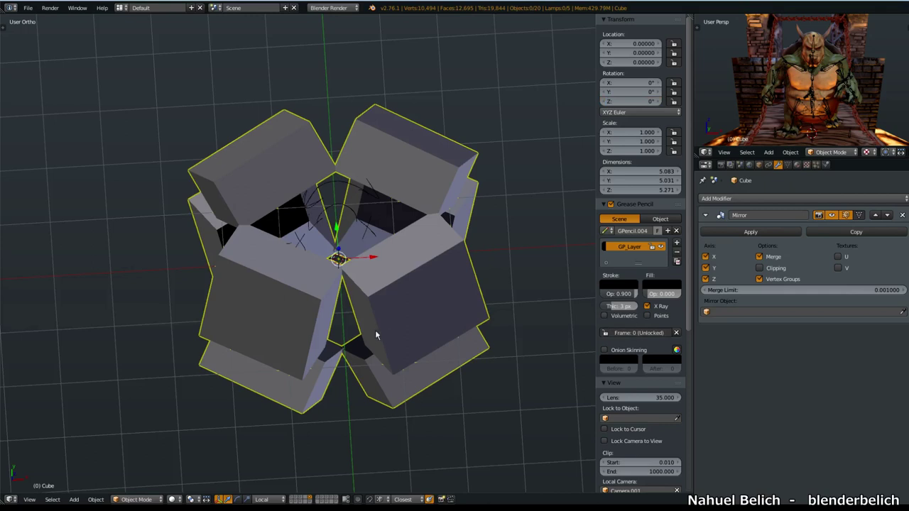
{"action": "mouse_move", "coordinate": [400, 277]}
{"action": "middle_mouse_down"}
{"action": "mouse_move", "coordinate": [371, 282]}
{"action": "mouse_move", "coordinate": [371, 271]}
{"action": "middle_mouse_up"}
{"action": "mouse_move", "coordinate": [344, 170]}
{"action": "right_mouse_down"}
{"action": "mouse_move", "coordinate": [355, 158]}
{"action": "mouse_move", "coordinate": [280, 182]}
{"action": "mouse_move", "coordinate": [319, 181]}
{"action": "right_mouse_up"}
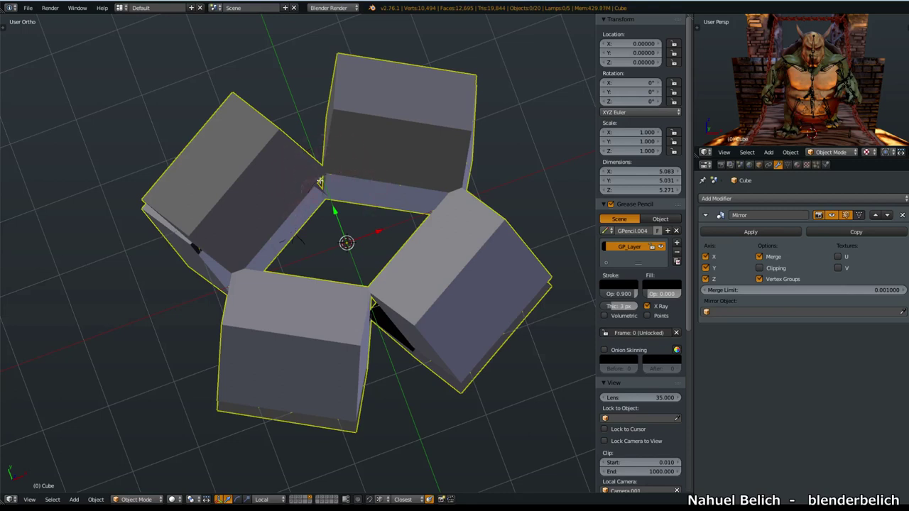
{"action": "middle_click_drag", "start_coordinate": [374, 305], "coordinate": [446, 297]}
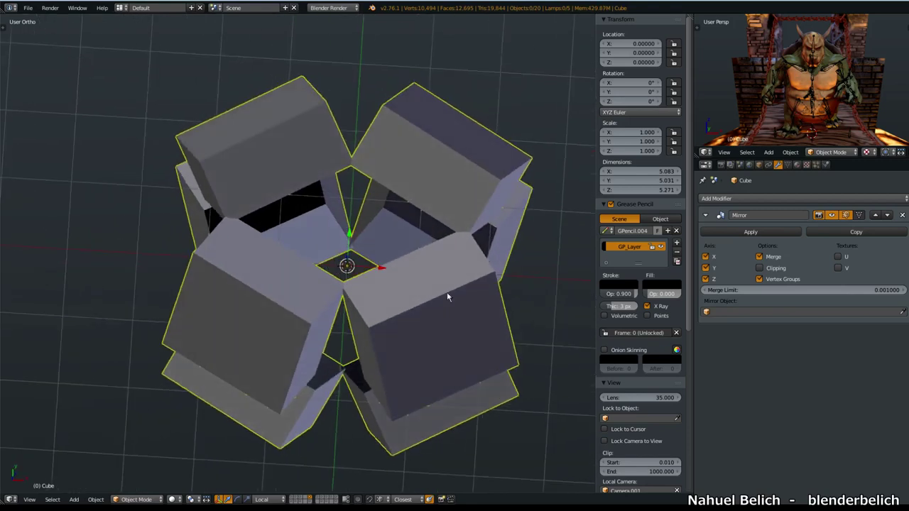
{"action": "middle_click_drag", "start_coordinate": [337, 233], "coordinate": [349, 250]}
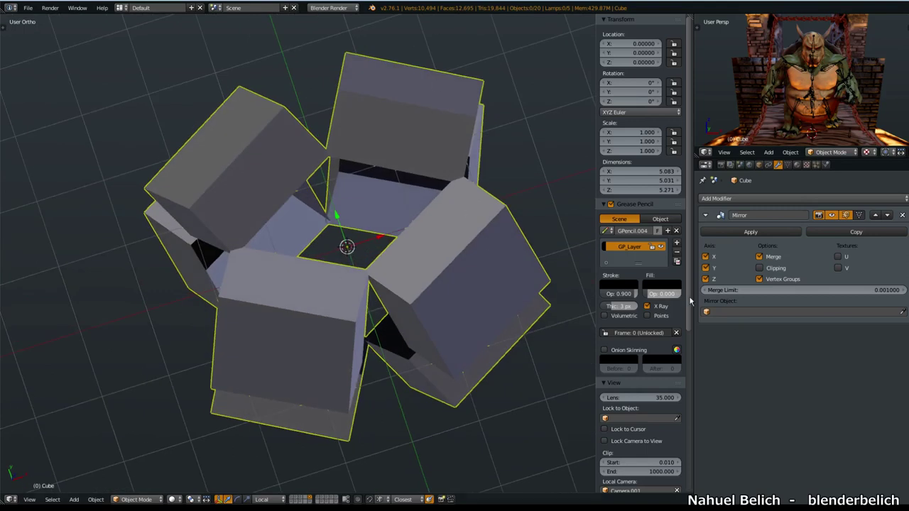
{"action": "middle_click_drag", "start_coordinate": [407, 278], "coordinate": [366, 283]}
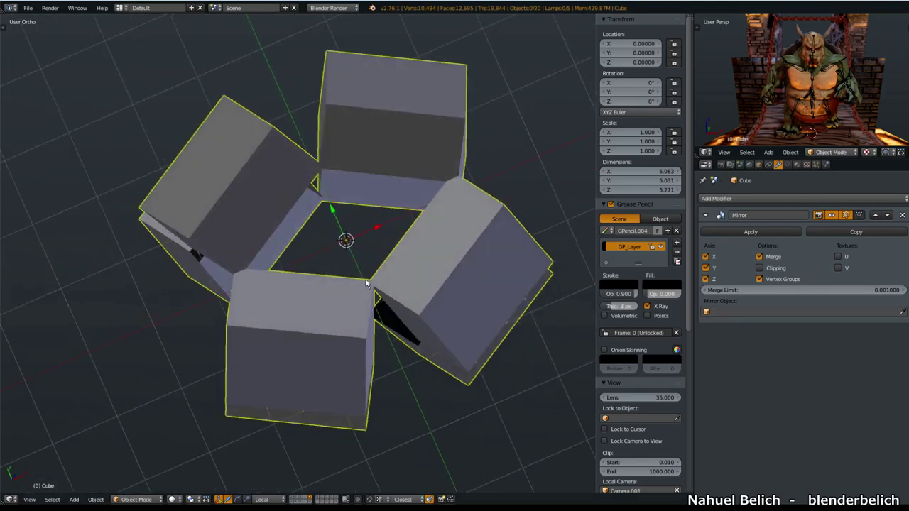
{"action": "key", "text": "shift+a"}
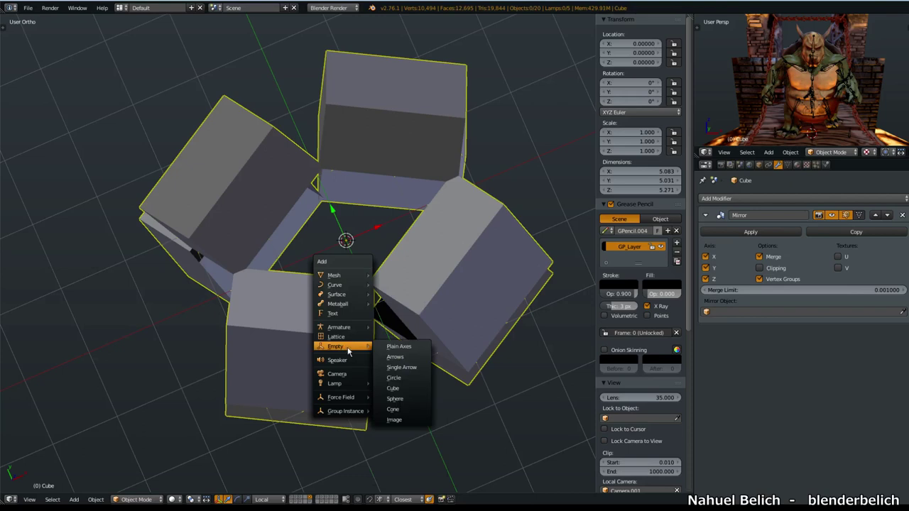
{"action": "mouse_move", "coordinate": [341, 346]}
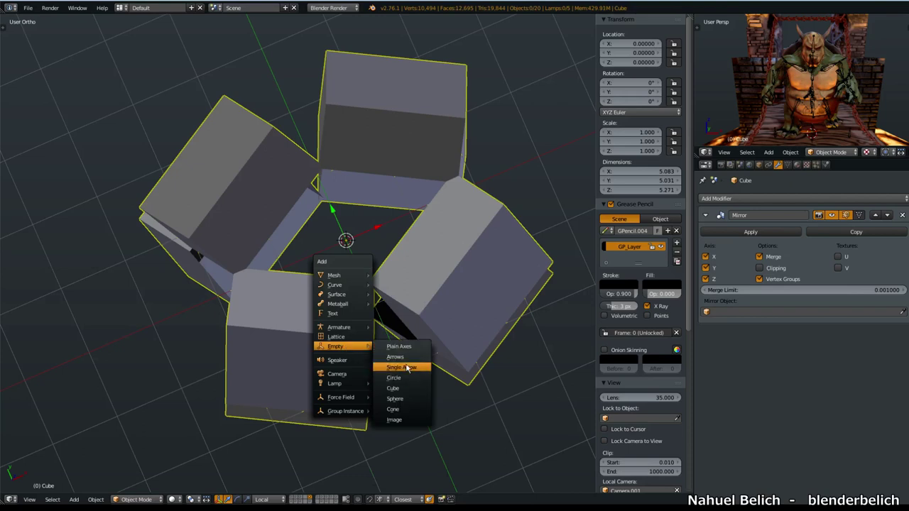
Step: Add an empty at the centre, displayed as Arrows with size about 3.93
{"action": "left_click", "coordinate": [409, 367]}
{"action": "middle_click_drag", "start_coordinate": [405, 362], "coordinate": [429, 306]}
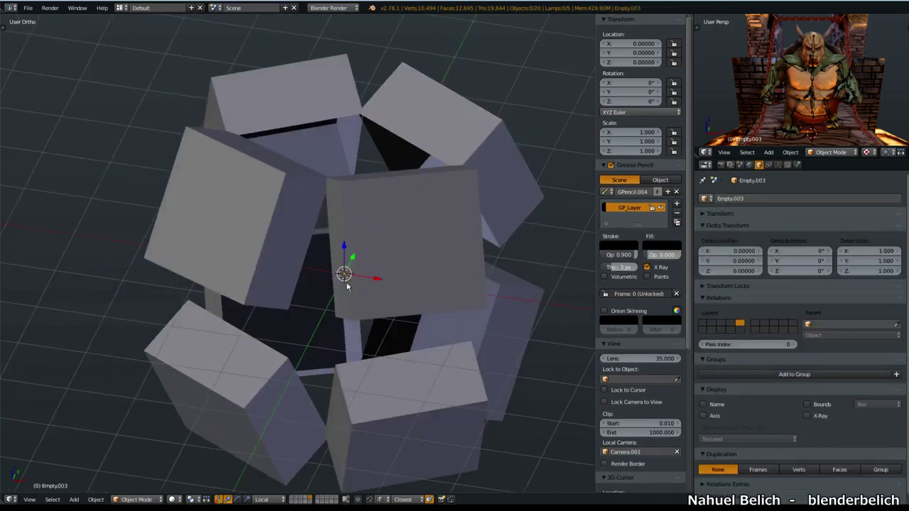
{"action": "left_click", "coordinate": [778, 164]}
{"action": "left_click", "coordinate": [815, 212]}
{"action": "left_click", "coordinate": [782, 187]}
{"action": "left_click_drag", "start_coordinate": [821, 223], "coordinate": [880, 223]}
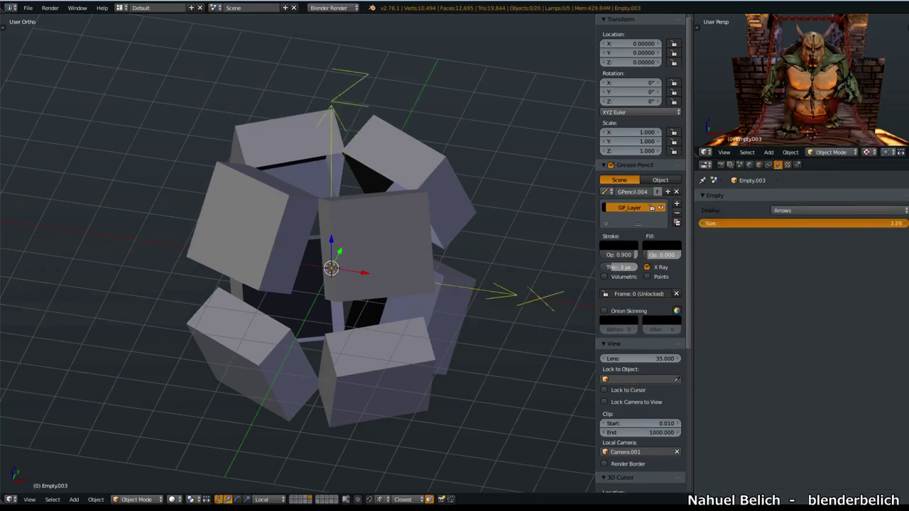
Step: Select the cube and set Empty.003 as its Mirror modifier's mirror object
{"action": "mouse_move", "coordinate": [468, 235]}
{"action": "middle_mouse_down"}
{"action": "mouse_move", "coordinate": [422, 229]}
{"action": "mouse_move", "coordinate": [558, 218]}
{"action": "middle_mouse_up"}
{"action": "right_click", "coordinate": [416, 229]}
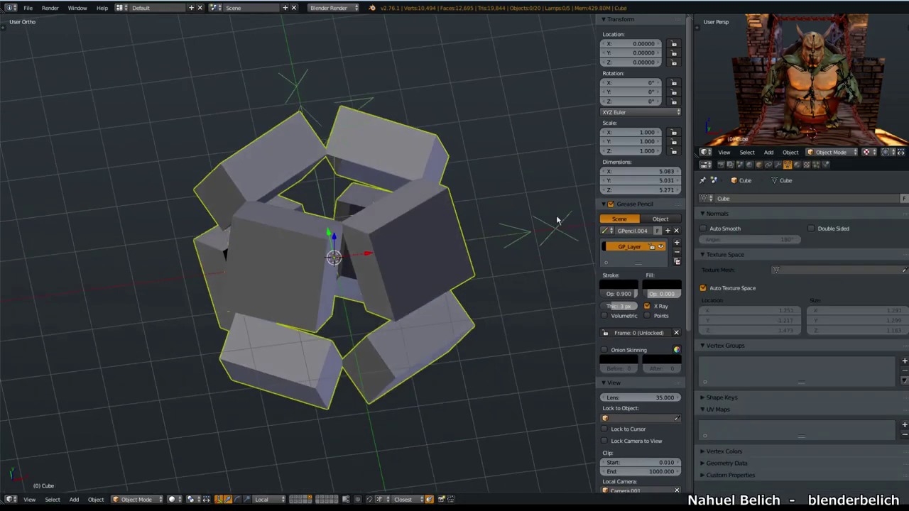
{"action": "left_click", "coordinate": [785, 166]}
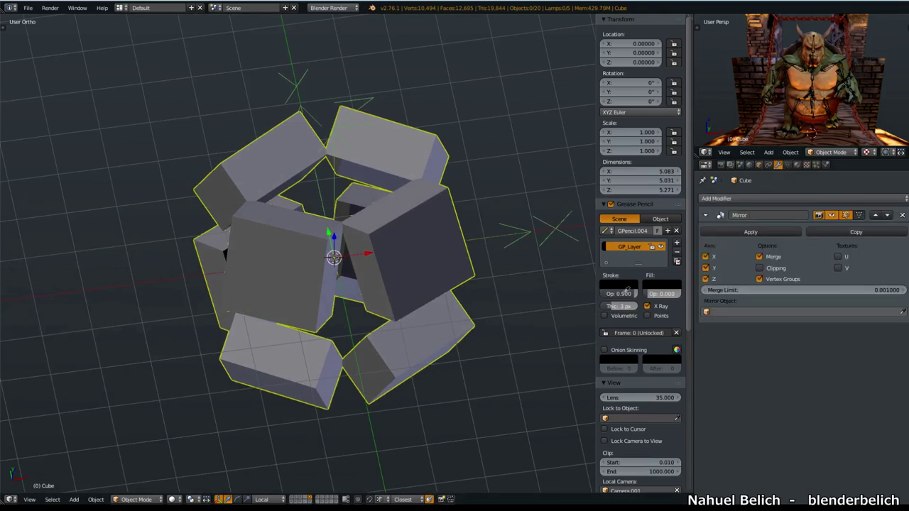
{"action": "left_click", "coordinate": [298, 91]}
{"action": "mouse_move", "coordinate": [470, 277]}
{"action": "middle_mouse_down"}
{"action": "mouse_move", "coordinate": [482, 298]}
{"action": "mouse_move", "coordinate": [418, 243]}
{"action": "mouse_move", "coordinate": [440, 255]}
{"action": "middle_mouse_up"}
{"action": "mouse_move", "coordinate": [455, 303]}
{"action": "middle_mouse_down"}
{"action": "mouse_move", "coordinate": [473, 329]}
{"action": "mouse_move", "coordinate": [471, 345]}
{"action": "mouse_move", "coordinate": [443, 352]}
{"action": "mouse_move", "coordinate": [389, 301]}
{"action": "mouse_move", "coordinate": [419, 325]}
{"action": "middle_mouse_up"}
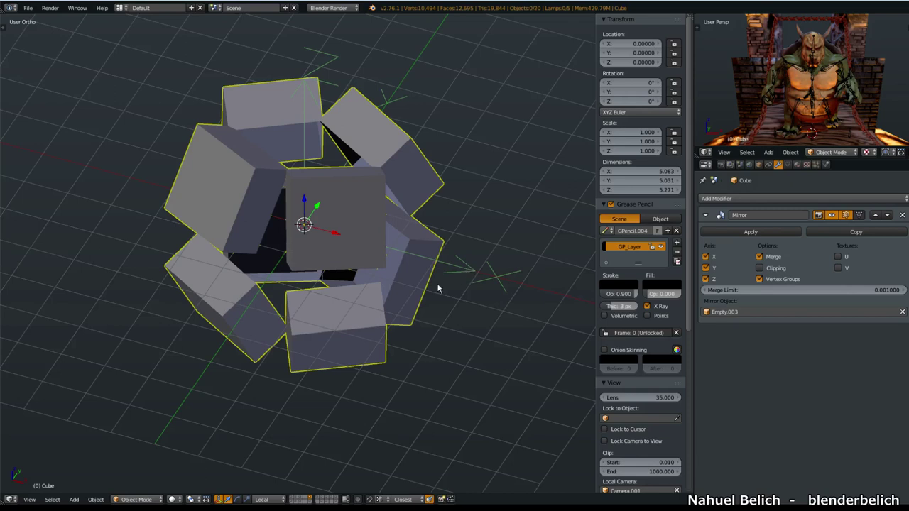
{"action": "right_click", "coordinate": [479, 279]}
{"action": "middle_click_drag", "start_coordinate": [472, 280], "coordinate": [479, 301]}
{"action": "key", "text": "g"}
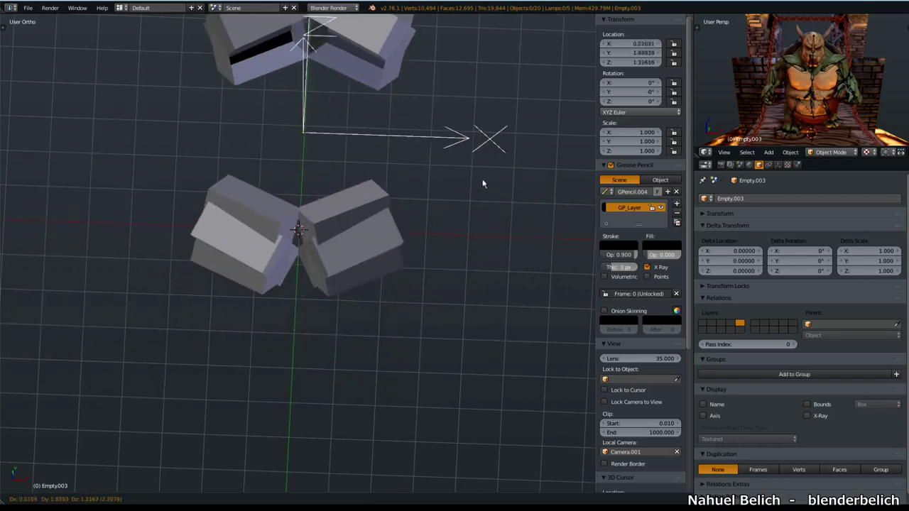
{"action": "left_click", "coordinate": [382, 265]}
{"action": "middle_click_drag", "start_coordinate": [382, 265], "coordinate": [358, 328]}
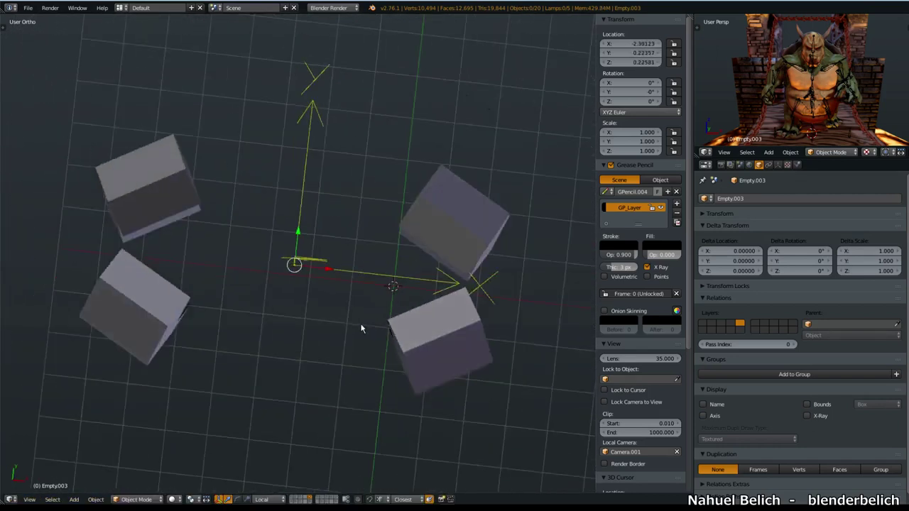
{"action": "key", "text": "r"}
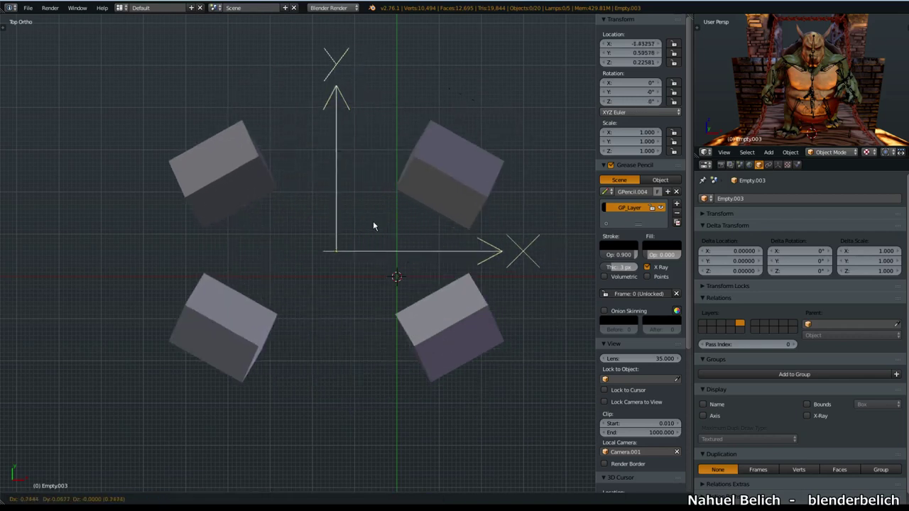
{"action": "left_click", "coordinate": [387, 225]}
{"action": "middle_click_drag", "start_coordinate": [367, 304], "coordinate": [376, 239]}
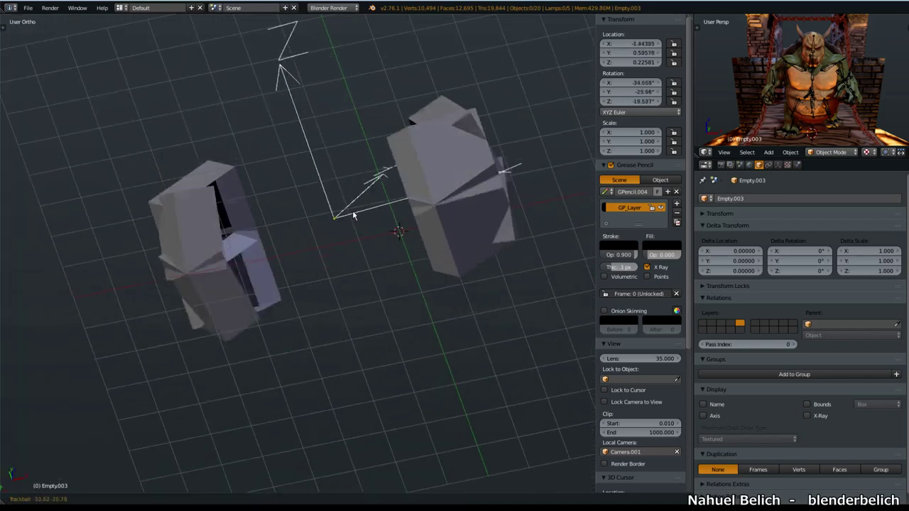
{"action": "key", "text": "r"}
{"action": "key", "text": "r"}
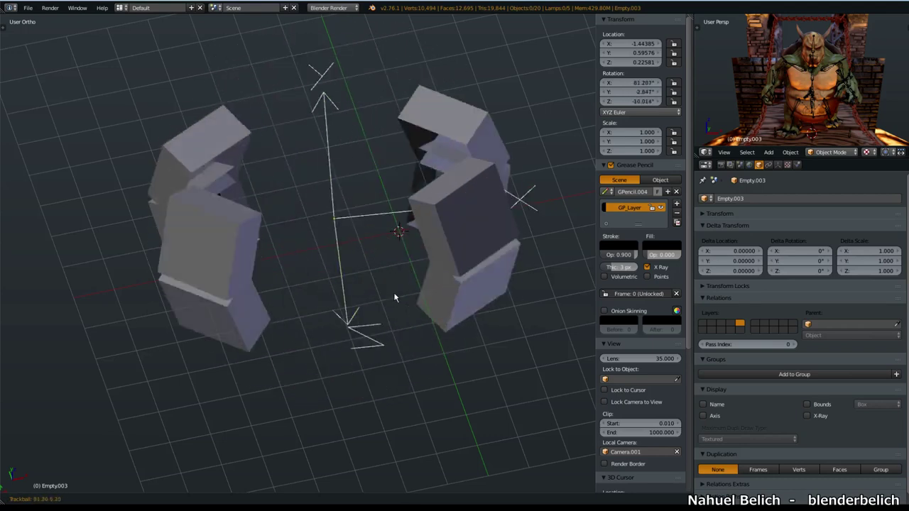
{"action": "left_click", "coordinate": [397, 220]}
{"action": "key", "text": "r"}
{"action": "key", "text": "r"}
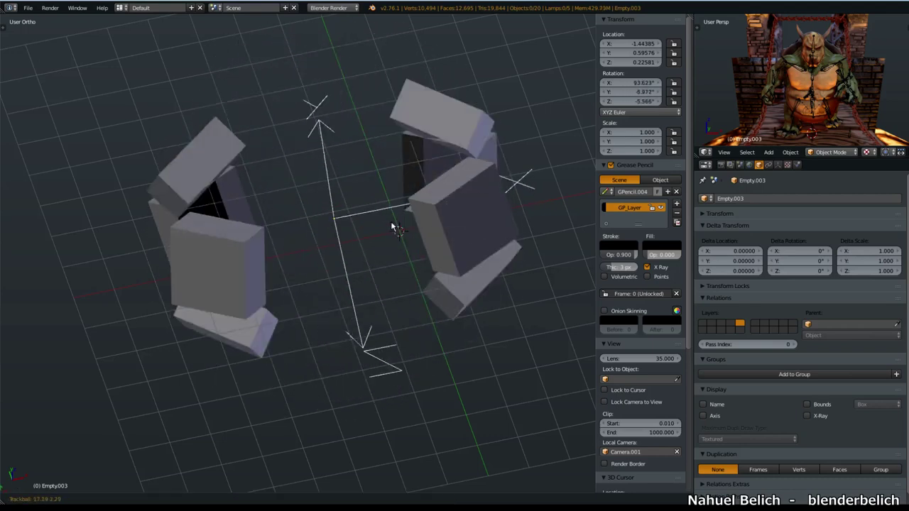
{"action": "left_click", "coordinate": [384, 248]}
{"action": "key", "text": "KP_7"}
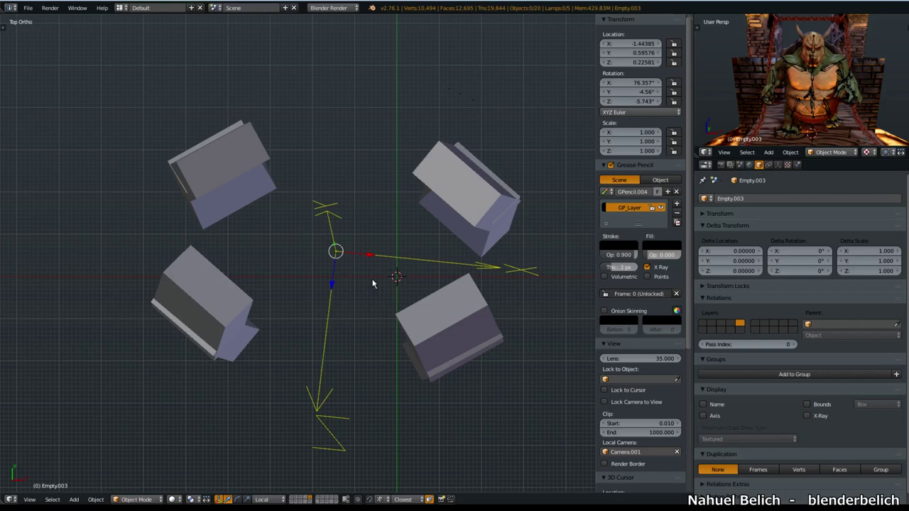
{"action": "key", "text": "alt+g"}
{"action": "key", "text": "alt+r"}
Step: Duplicate the cube's top face and delete the rest of the cube's geometry
{"action": "middle_click_drag", "start_coordinate": [379, 284], "coordinate": [446, 266]}
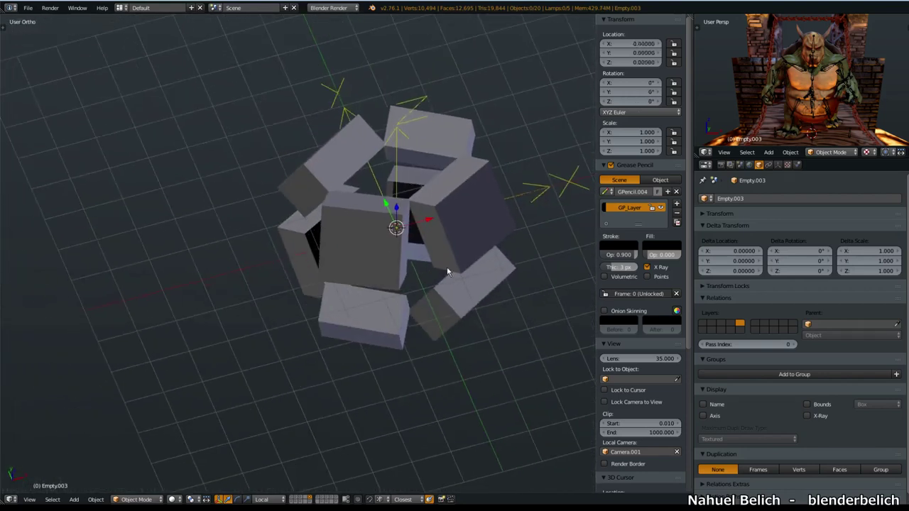
{"action": "right_click", "coordinate": [447, 320]}
{"action": "key", "text": "Tab"}
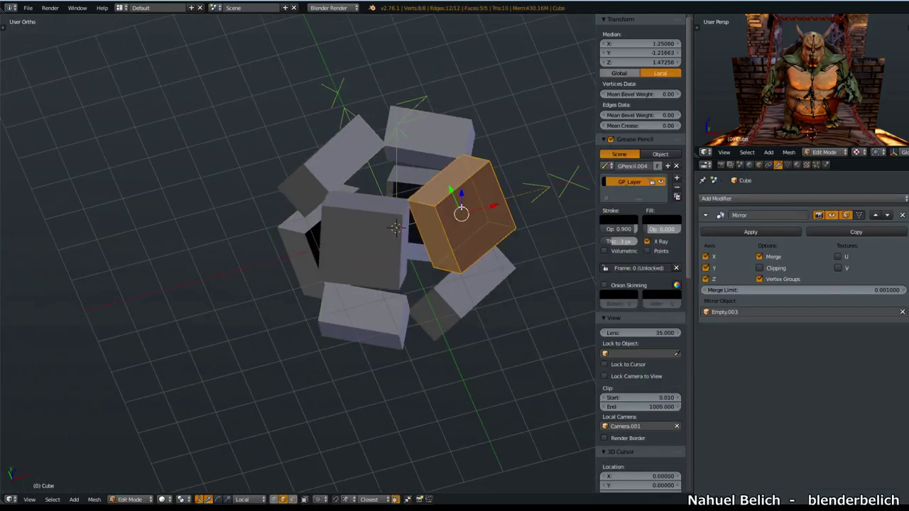
{"action": "key", "text": "ctrl+Tab"}
{"action": "left_click", "coordinate": [426, 207]}
{"action": "right_click", "coordinate": [447, 201]}
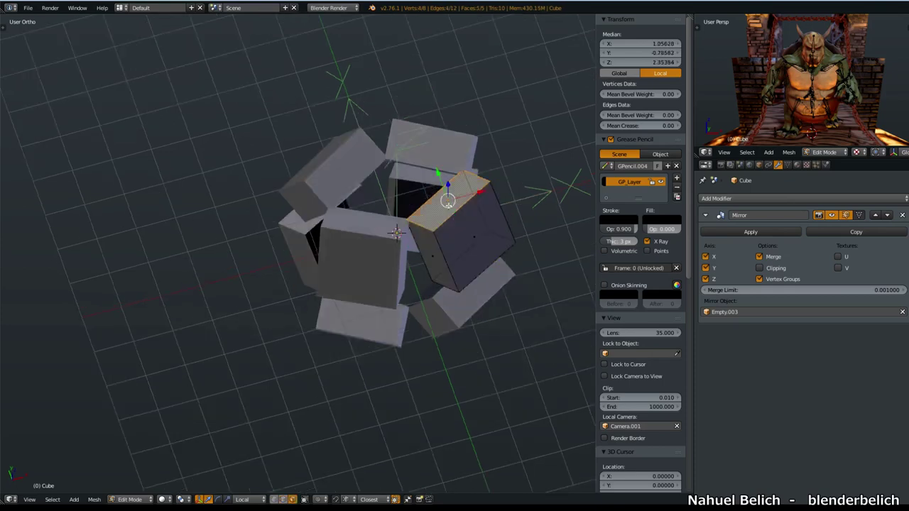
{"action": "key", "text": "shift+d"}
{"action": "left_click", "coordinate": [470, 172]}
{"action": "right_click", "coordinate": [469, 231]}
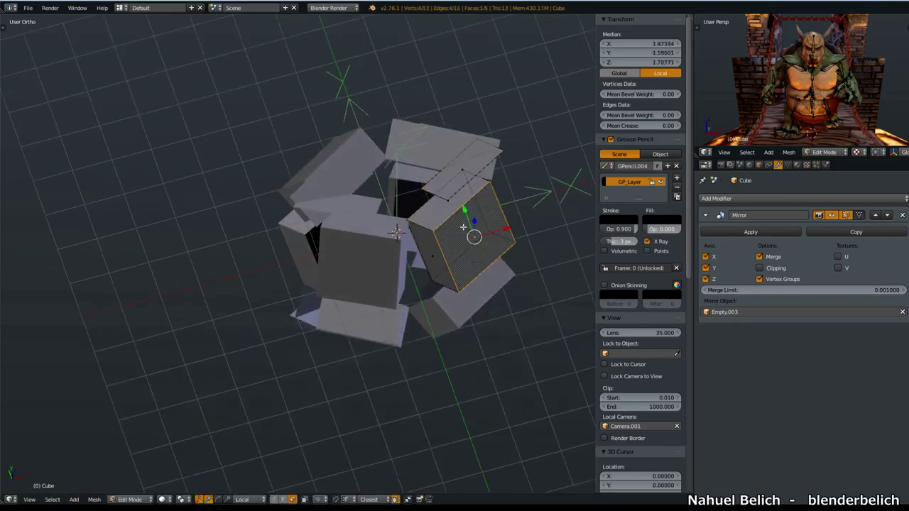
{"action": "key", "text": "x"}
{"action": "left_click", "coordinate": [455, 226]}
Step: From front view, rotate the copied face twice and flatten it along Z
{"action": "mouse_move", "coordinate": [450, 225]}
{"action": "middle_mouse_down"}
{"action": "mouse_move", "coordinate": [464, 255]}
{"action": "mouse_move", "coordinate": [500, 232]}
{"action": "mouse_move", "coordinate": [440, 258]}
{"action": "mouse_move", "coordinate": [395, 307]}
{"action": "middle_mouse_up"}
{"action": "key", "text": "KP_1"}
{"action": "right_click", "coordinate": [297, 186]}
{"action": "key", "text": "r"}
{"action": "left_click", "coordinate": [395, 203]}
{"action": "middle_click_drag", "start_coordinate": [385, 227], "coordinate": [416, 223]}
{"action": "key", "text": "r"}
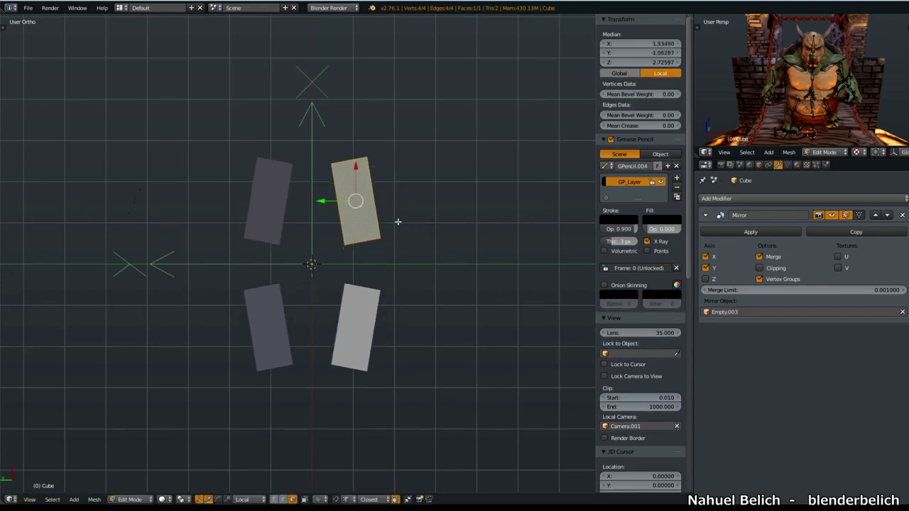
{"action": "left_click", "coordinate": [413, 174]}
{"action": "middle_click_drag", "start_coordinate": [414, 174], "coordinate": [345, 196]}
{"action": "key", "text": "s"}
{"action": "key", "text": "z"}
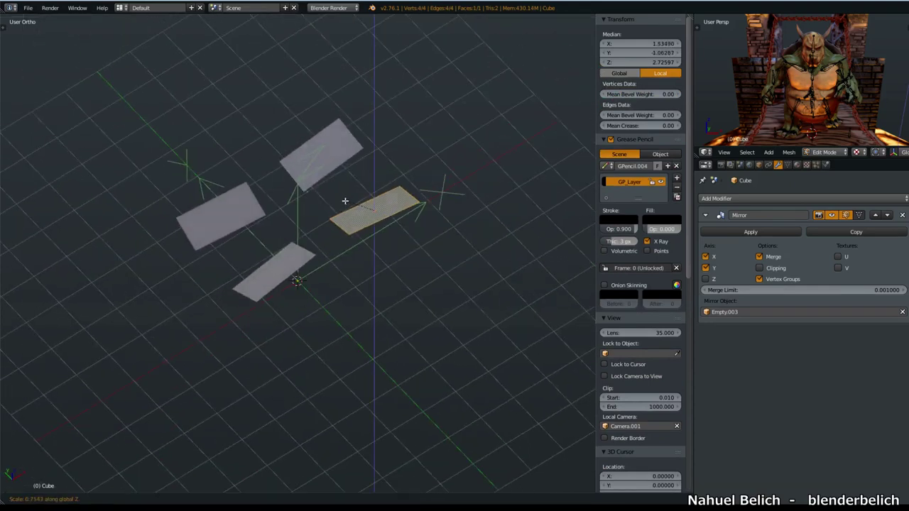
{"action": "left_click", "coordinate": [345, 202]}
Step: In top view, tilt the face slightly and move it toward the centre
{"action": "key", "text": "KP_7"}
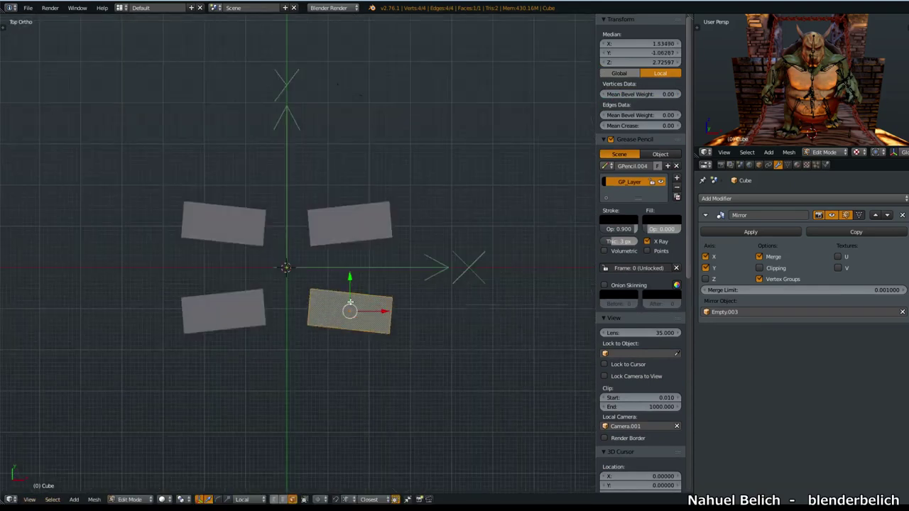
{"action": "key", "text": "r"}
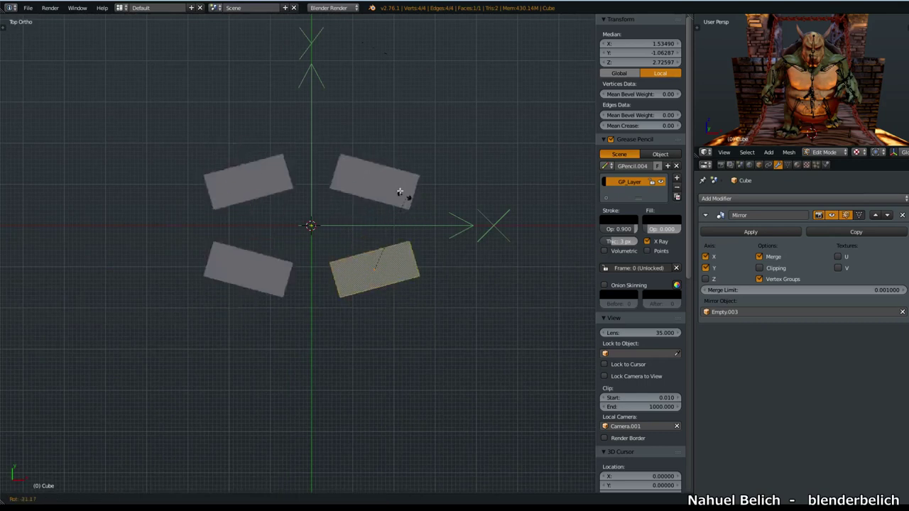
{"action": "left_click", "coordinate": [367, 298]}
{"action": "scroll", "coordinate": [368, 298], "scroll_direction": "up", "scroll_amount": 2}
{"action": "scroll", "coordinate": [427, 242], "scroll_direction": "up", "scroll_amount": 2}
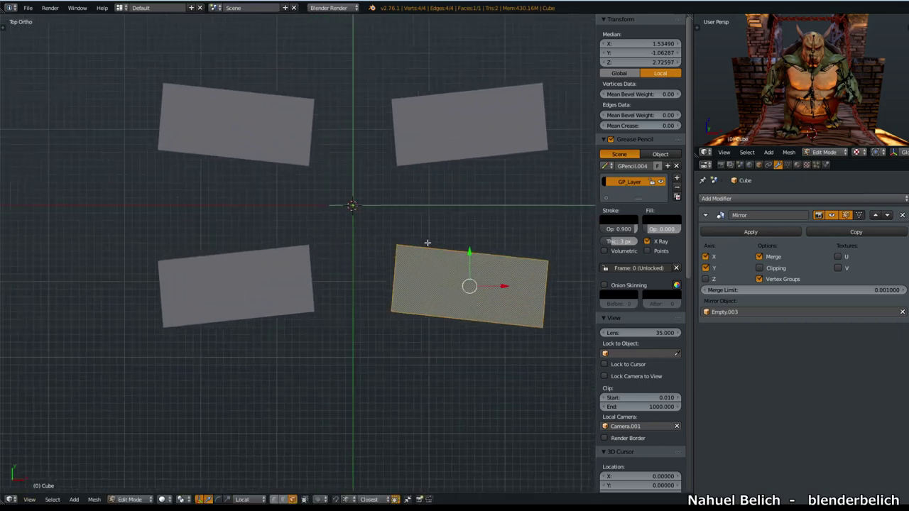
{"action": "key", "text": "g"}
{"action": "left_click", "coordinate": [464, 189]}
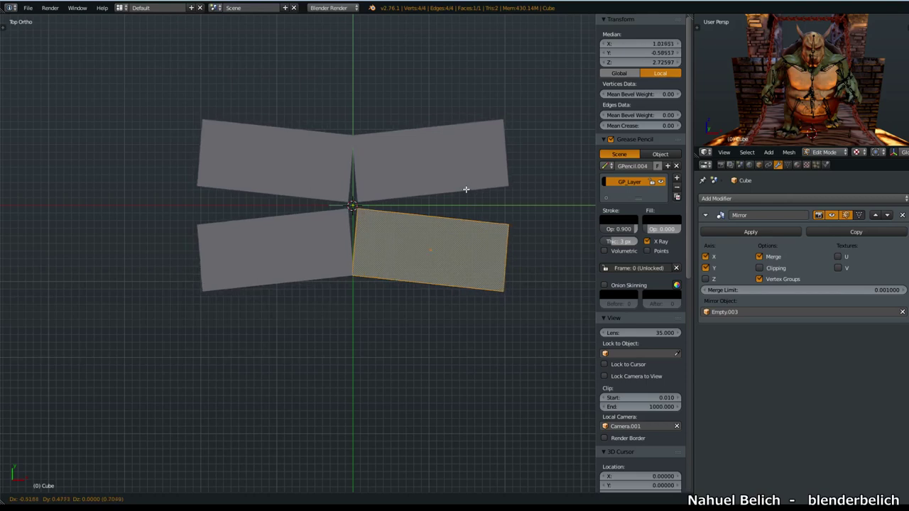
{"action": "scroll", "coordinate": [428, 215], "scroll_direction": "up", "scroll_amount": 3}
Step: In vertex select mode, move the inner corner vertex onto the mirror centre
{"action": "key", "text": "ctrl+Tab"}
{"action": "left_click", "coordinate": [394, 188]}
{"action": "right_click", "coordinate": [416, 167]}
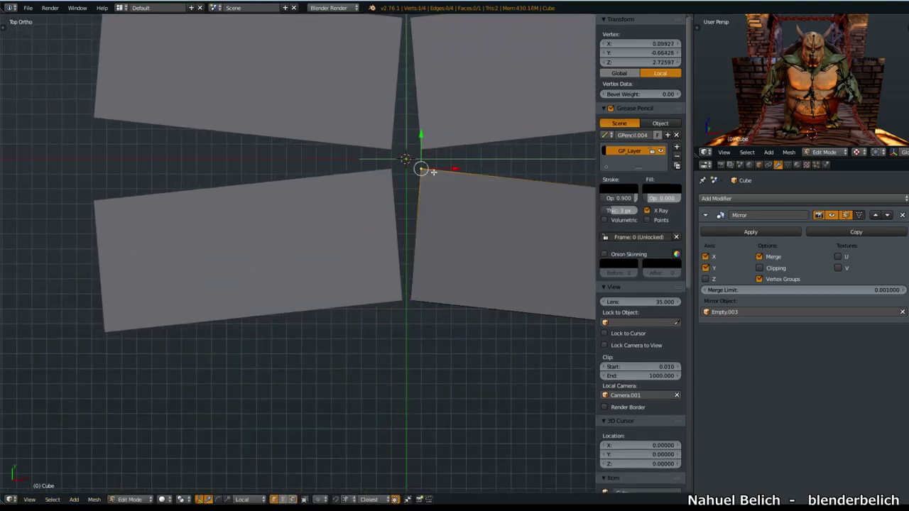
{"action": "key", "text": "g"}
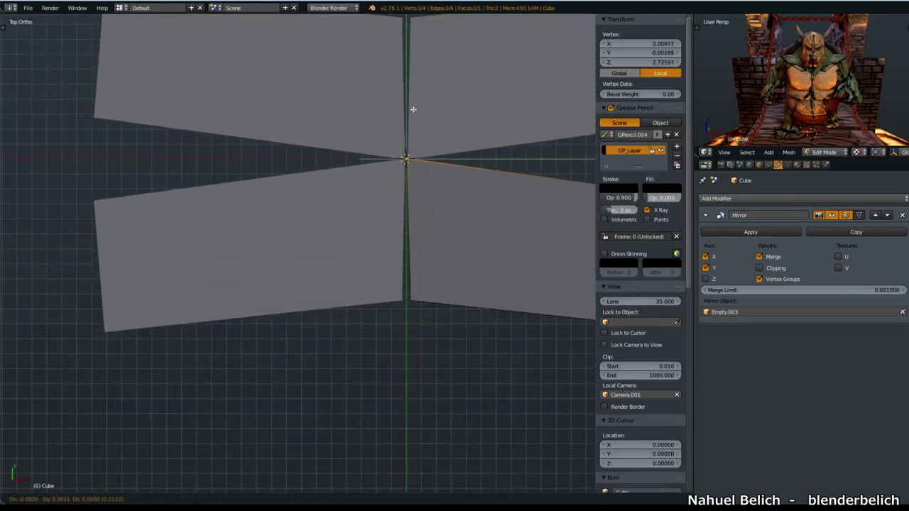
{"action": "left_click", "coordinate": [398, 187]}
Step: Nudge the centre vertex, turn off Merge in the Mirror modifier, and readjust the vertex
{"action": "key", "text": "g"}
{"action": "left_click", "coordinate": [384, 303]}
{"action": "mouse_move", "coordinate": [384, 304]}
{"action": "middle_mouse_down"}
{"action": "mouse_move", "coordinate": [406, 298]}
{"action": "mouse_move", "coordinate": [435, 218]}
{"action": "mouse_move", "coordinate": [357, 310]}
{"action": "mouse_move", "coordinate": [351, 284]}
{"action": "mouse_move", "coordinate": [391, 296]}
{"action": "mouse_move", "coordinate": [378, 352]}
{"action": "mouse_move", "coordinate": [411, 305]}
{"action": "middle_mouse_up"}
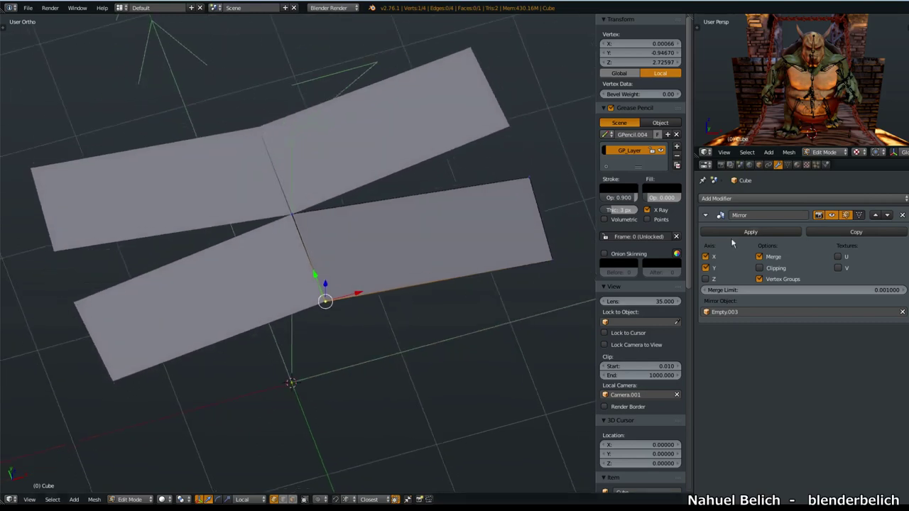
{"action": "left_click", "coordinate": [763, 259]}
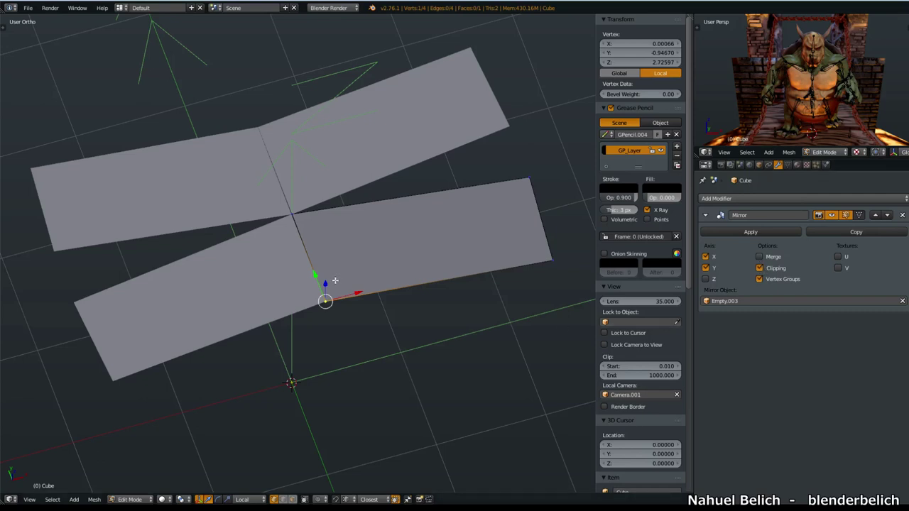
{"action": "left_click_drag", "start_coordinate": [335, 282], "coordinate": [371, 293]}
{"action": "mouse_move", "coordinate": [277, 324]}
{"action": "left_mouse_down"}
{"action": "mouse_move", "coordinate": [364, 285]}
{"action": "mouse_move", "coordinate": [361, 301]}
{"action": "mouse_move", "coordinate": [315, 320]}
{"action": "left_mouse_up"}
{"action": "left_click", "coordinate": [315, 320]}
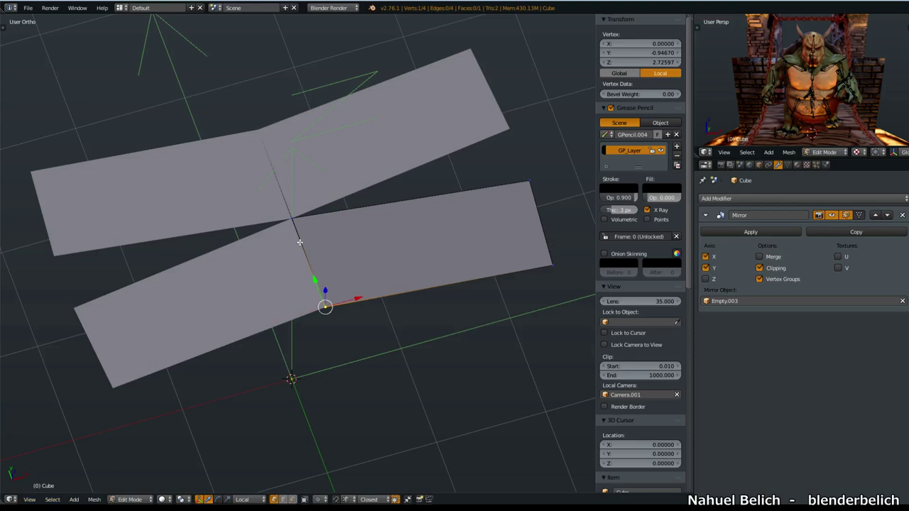
Step: Select the top outer vertex and slide it along Y in two moves
{"action": "middle_click_drag", "start_coordinate": [300, 242], "coordinate": [321, 259]}
{"action": "mouse_move", "coordinate": [387, 265]}
{"action": "middle_mouse_down"}
{"action": "mouse_move", "coordinate": [336, 282]}
{"action": "mouse_move", "coordinate": [397, 227]}
{"action": "mouse_move", "coordinate": [402, 203]}
{"action": "mouse_move", "coordinate": [365, 241]}
{"action": "mouse_move", "coordinate": [377, 145]}
{"action": "middle_mouse_up"}
{"action": "right_click", "coordinate": [360, 125]}
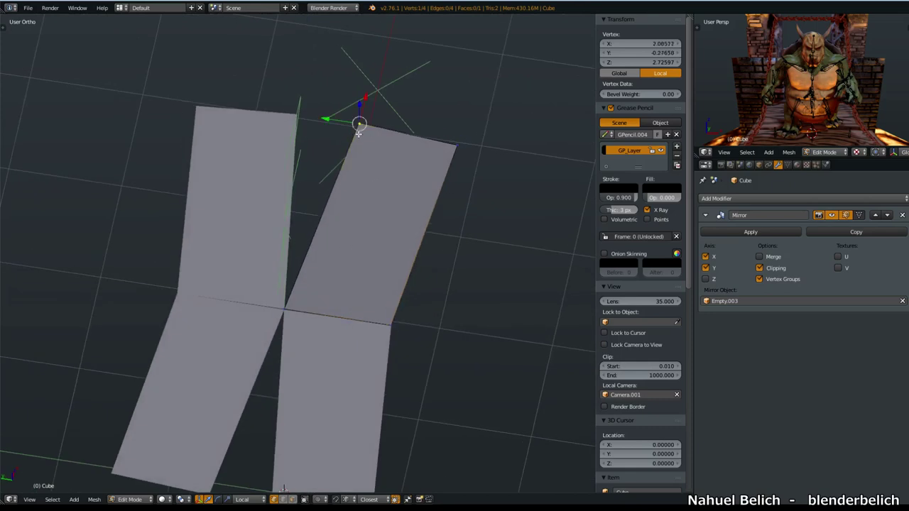
{"action": "key", "text": "g"}
{"action": "key", "text": "y"}
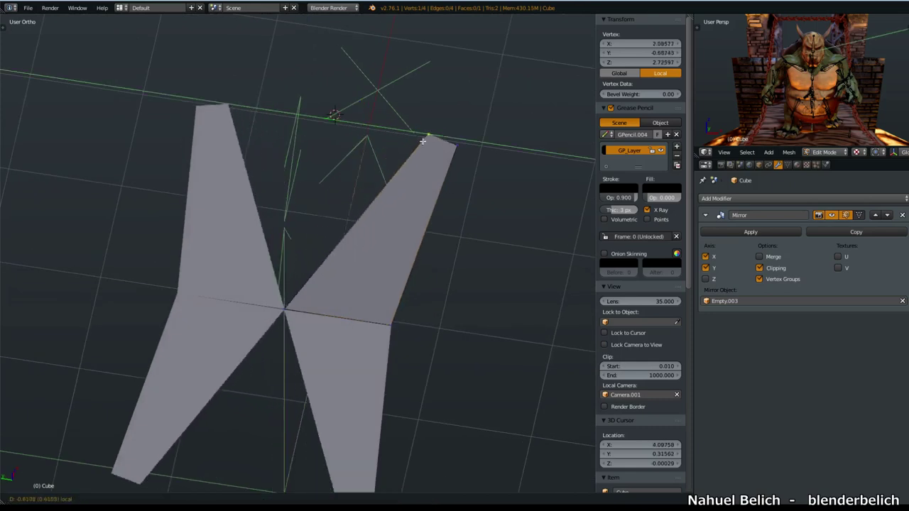
{"action": "left_click", "coordinate": [405, 146]}
{"action": "middle_click_drag", "start_coordinate": [411, 228], "coordinate": [366, 240]}
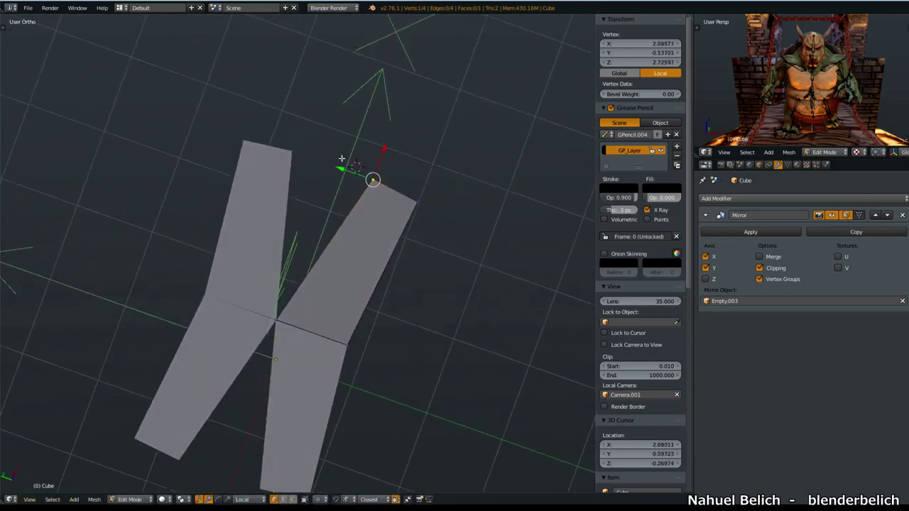
{"action": "key", "text": "g"}
{"action": "key", "text": "y"}
{"action": "left_click", "coordinate": [351, 188]}
Step: Shift the vertex along local X, then along Y onto the mirror plane
{"action": "key", "text": "g"}
{"action": "key", "text": "x"}
{"action": "key", "text": "x"}
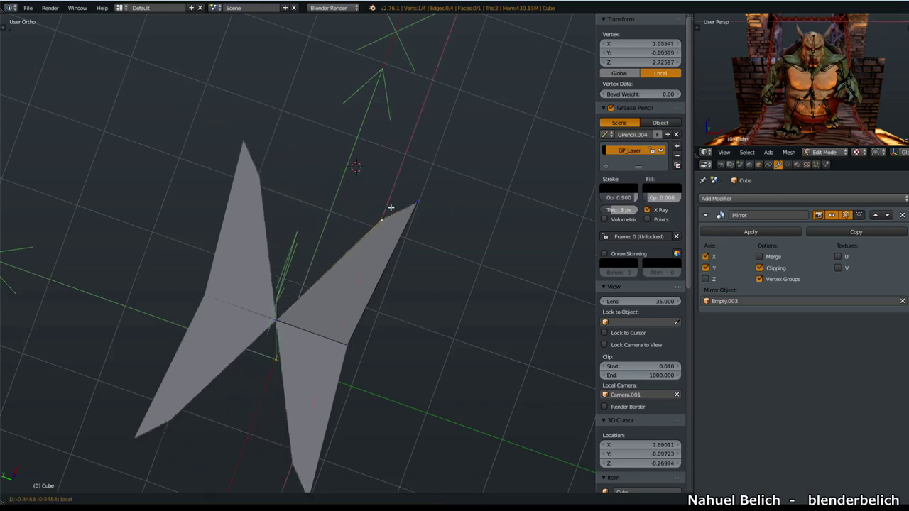
{"action": "left_click", "coordinate": [379, 215]}
{"action": "key", "text": "g"}
{"action": "key", "text": "y"}
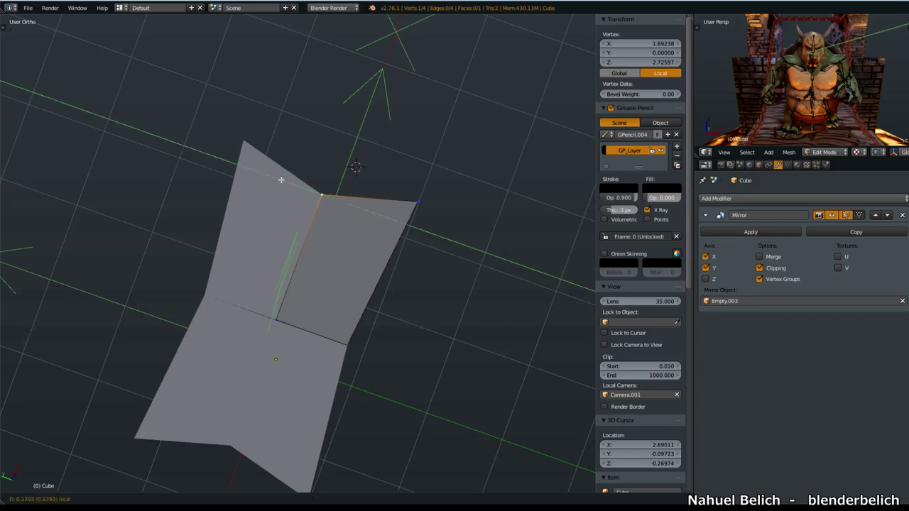
{"action": "left_click", "coordinate": [225, 171]}
{"action": "left_click", "coordinate": [273, 182]}
Step: Try further Y moves of the vertex but cancel them, leaving it in place
{"action": "key", "text": "g"}
{"action": "key", "text": "y"}
{"action": "key", "text": "Escape"}
{"action": "key", "text": "g"}
{"action": "key", "text": "y"}
{"action": "key", "text": "Escape"}
{"action": "key", "text": "g"}
{"action": "key", "text": "y"}
{"action": "key", "text": "Escape"}
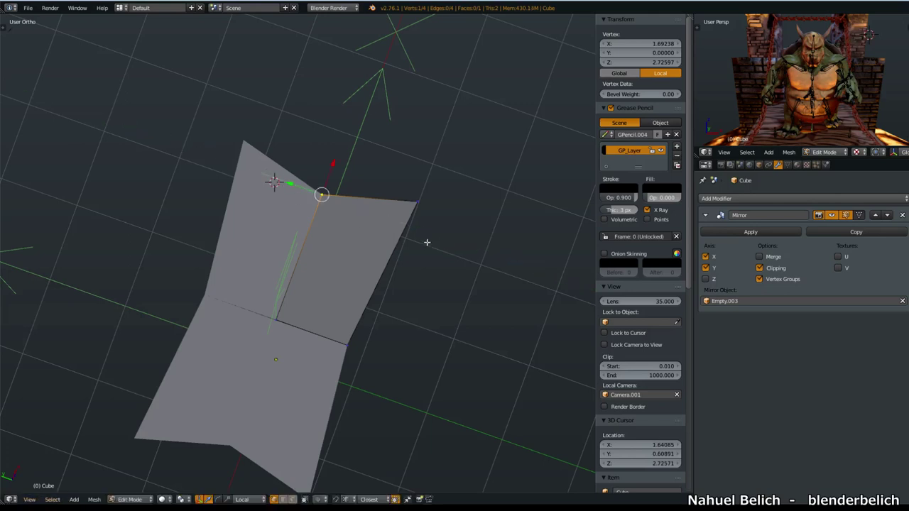
{"action": "mouse_move", "coordinate": [375, 223]}
{"action": "middle_mouse_down"}
{"action": "mouse_move", "coordinate": [364, 198]}
{"action": "mouse_move", "coordinate": [362, 226]}
{"action": "mouse_move", "coordinate": [378, 228]}
{"action": "mouse_move", "coordinate": [381, 208]}
{"action": "mouse_move", "coordinate": [364, 237]}
{"action": "middle_mouse_up"}
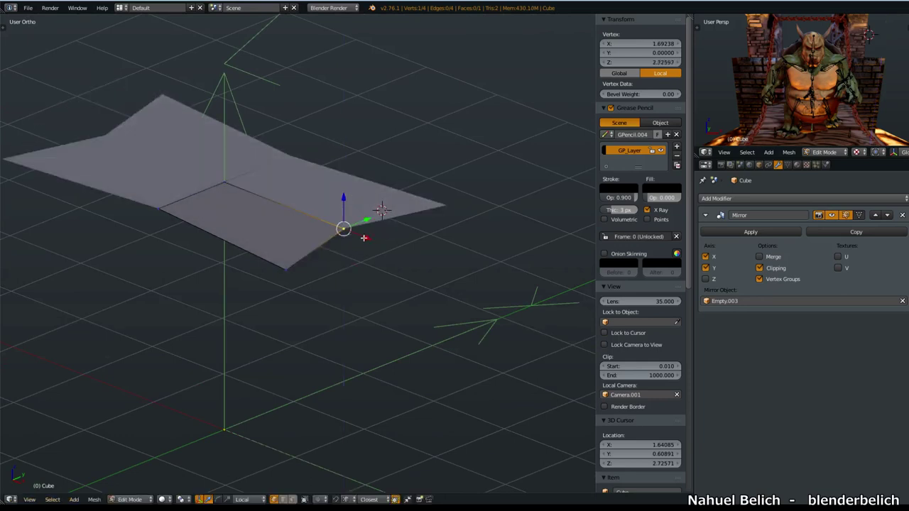
Step: Cancel the stray vertex move and orbit around the mirrored plane
{"action": "key", "text": "g"}
{"action": "key", "text": "Escape"}
{"action": "key", "text": "g"}
{"action": "mouse_move", "coordinate": [381, 211]}
{"action": "middle_mouse_down"}
{"action": "mouse_move", "coordinate": [364, 249]}
{"action": "mouse_move", "coordinate": [375, 267]}
{"action": "middle_mouse_up"}
{"action": "key", "text": "Escape"}
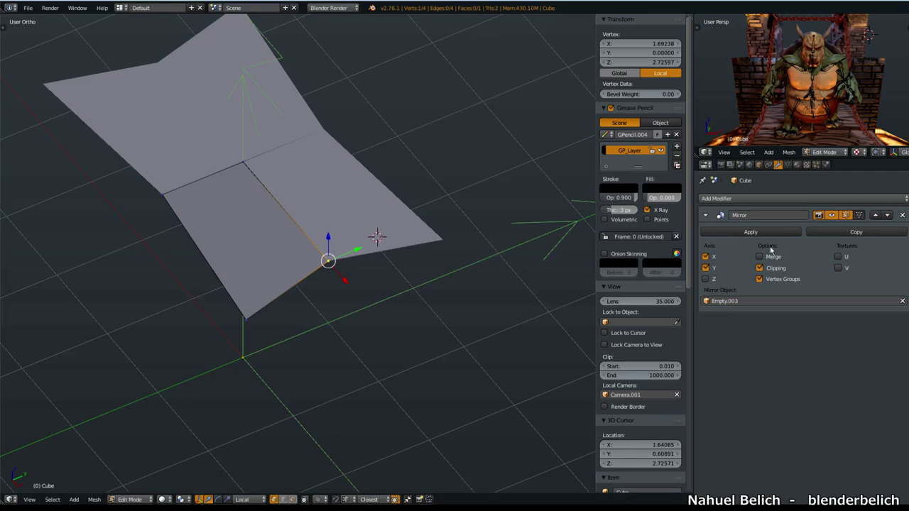
{"action": "middle_click_drag", "start_coordinate": [468, 264], "coordinate": [268, 249]}
Step: Select the right outer edge vertices and scale them to 0 on Y to straighten it
{"action": "right_click", "coordinate": [209, 202]}
{"action": "middle_click_drag", "start_coordinate": [209, 207], "coordinate": [233, 235]}
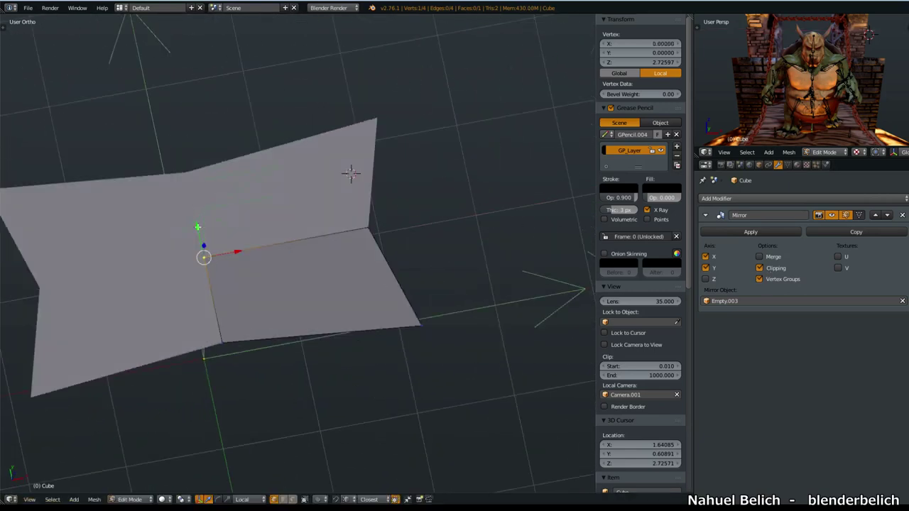
{"action": "middle_click_drag", "start_coordinate": [350, 173], "coordinate": [298, 154]}
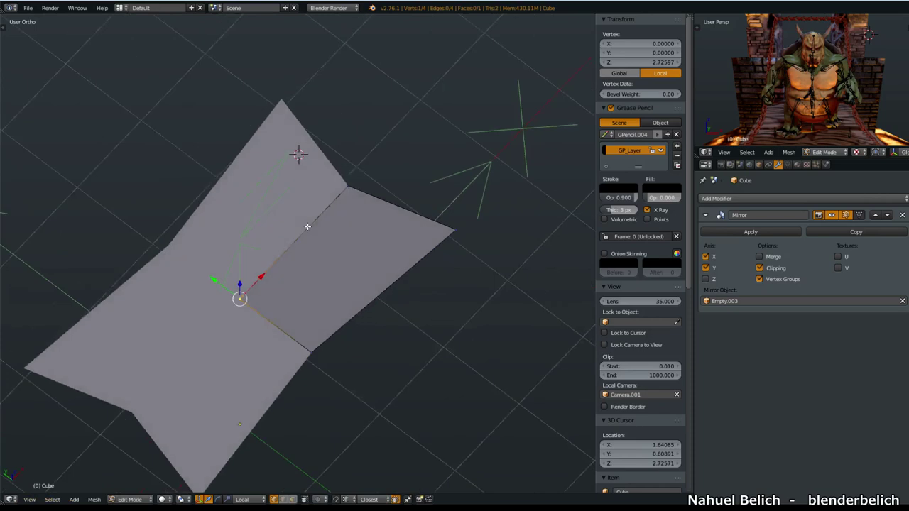
{"action": "right_click", "coordinate": [346, 184]}
{"action": "mouse_move", "coordinate": [348, 183]}
{"action": "middle_mouse_down"}
{"action": "mouse_move", "coordinate": [290, 220]}
{"action": "mouse_move", "coordinate": [262, 287]}
{"action": "middle_mouse_up"}
{"action": "right_click", "coordinate": [291, 284]}
{"action": "mouse_move", "coordinate": [364, 264]}
{"action": "middle_mouse_down"}
{"action": "mouse_move", "coordinate": [404, 294]}
{"action": "mouse_move", "coordinate": [390, 343]}
{"action": "mouse_move", "coordinate": [397, 340]}
{"action": "mouse_move", "coordinate": [384, 222]}
{"action": "middle_mouse_up"}
{"action": "right_click", "coordinate": [382, 153], "text": "shift"}
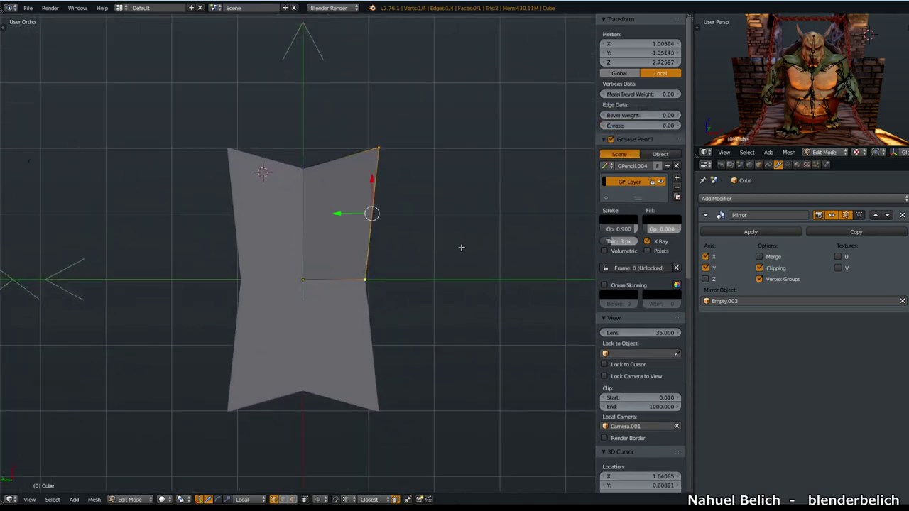
{"action": "key", "text": "s"}
{"action": "key", "text": "y"}
{"action": "key", "text": "0"}
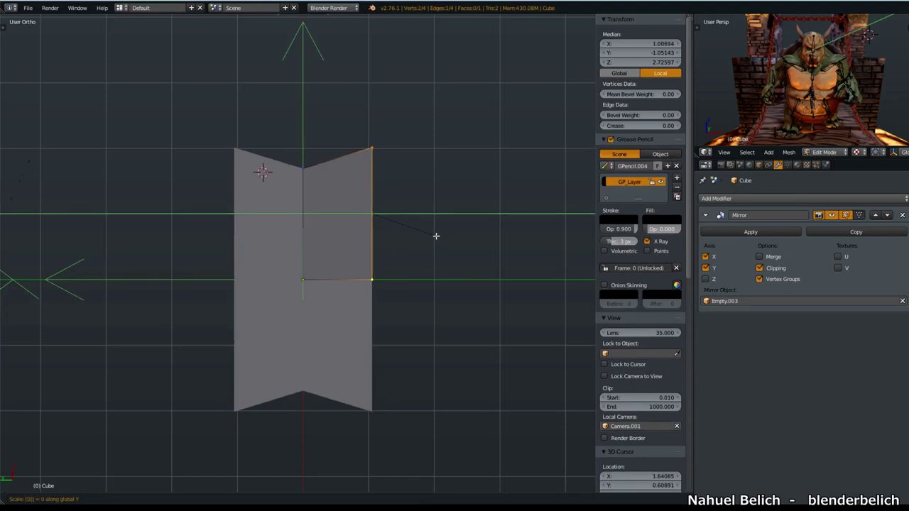
{"action": "key", "text": "Return"}
Step: Select the slanted top edge and scale it to 0 on X to flatten it
{"action": "right_click", "coordinate": [303, 167]}
{"action": "right_click", "coordinate": [372, 149], "text": "shift"}
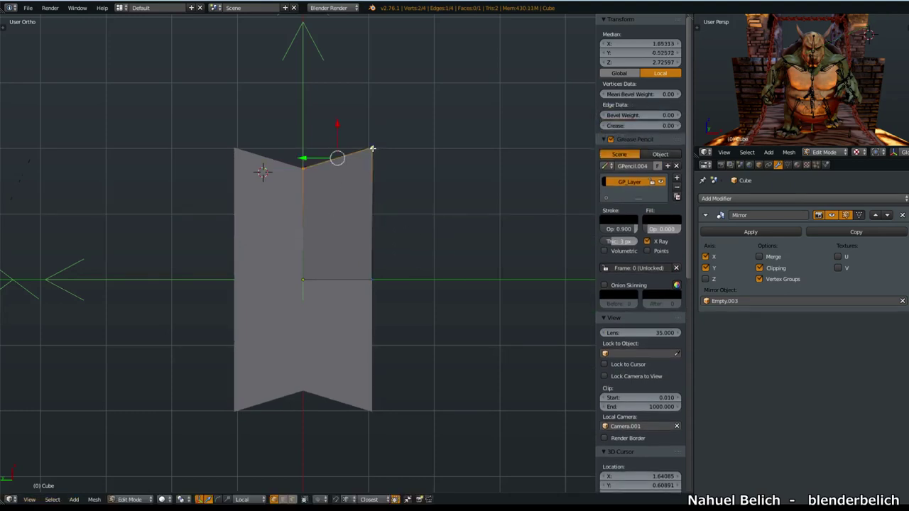
{"action": "key", "text": "s"}
{"action": "key", "text": "x"}
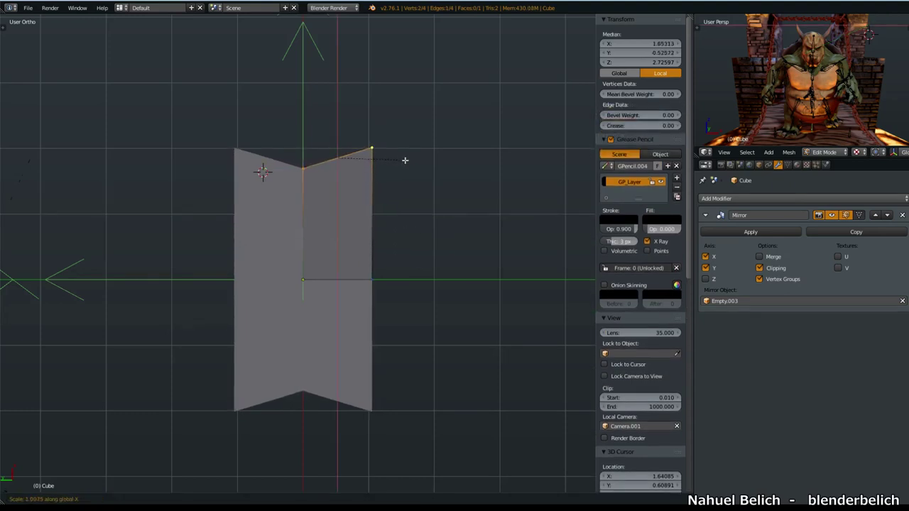
{"action": "key", "text": "0"}
{"action": "key", "text": "Return"}
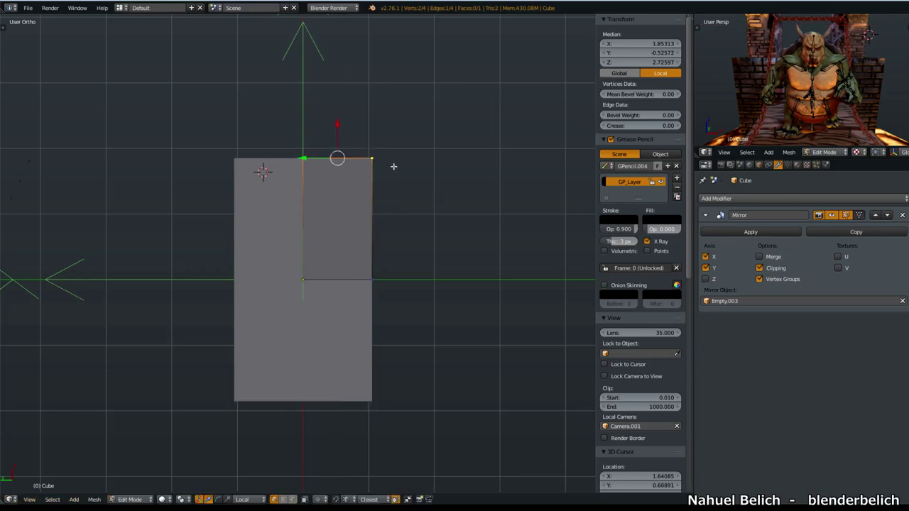
Step: Slide the right outer edge outward to widen the tabletop
{"action": "right_click", "coordinate": [371, 209]}
{"action": "left_click_drag", "start_coordinate": [352, 215], "coordinate": [498, 218]}
{"action": "middle_click_drag", "start_coordinate": [461, 258], "coordinate": [353, 305]}
{"action": "mouse_move", "coordinate": [325, 334]}
{"action": "middle_mouse_down"}
{"action": "mouse_move", "coordinate": [365, 340]}
{"action": "mouse_move", "coordinate": [386, 260]}
{"action": "middle_mouse_up"}
Step: In face select mode, extrude the quarter face upward about 0.39 and select its top face
{"action": "key", "text": "ctrl+Tab"}
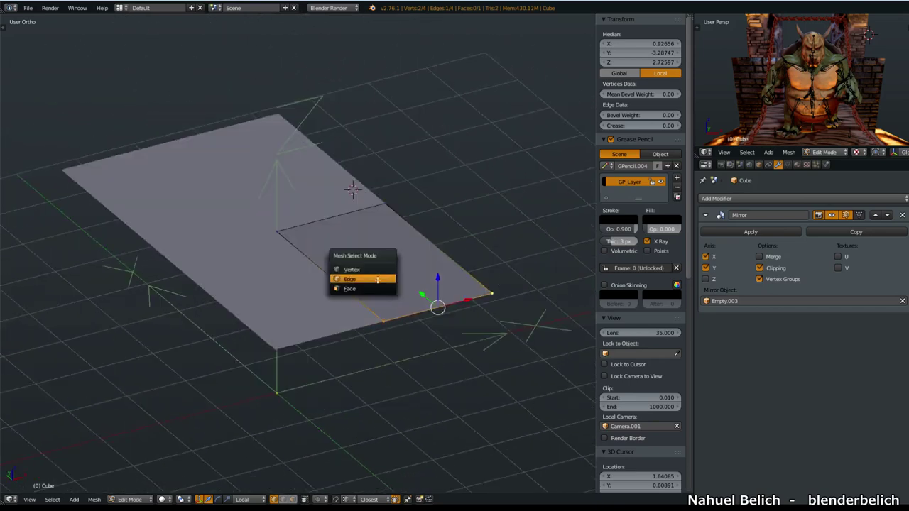
{"action": "left_click", "coordinate": [376, 289]}
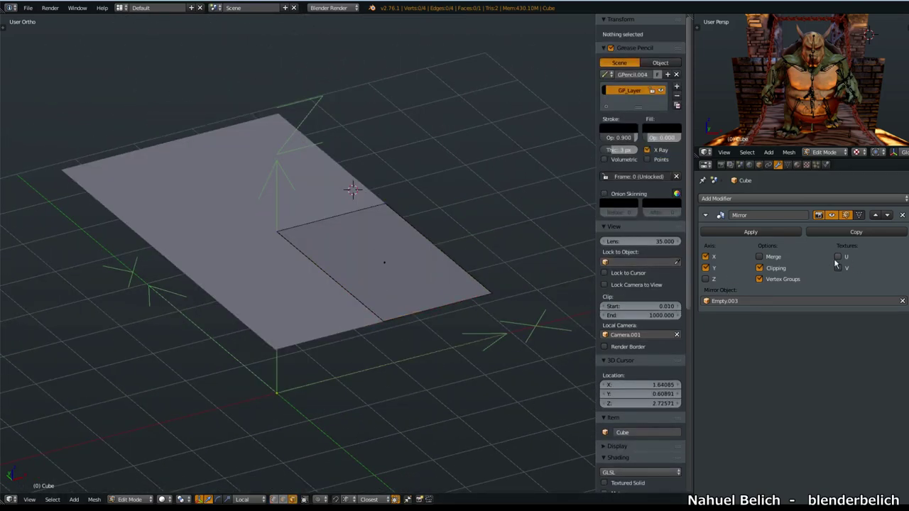
{"action": "middle_click_drag", "start_coordinate": [459, 279], "coordinate": [438, 289], "text": "shift"}
{"action": "scroll", "coordinate": [398, 280], "scroll_direction": "up", "scroll_amount": 2}
{"action": "right_click", "coordinate": [367, 276]}
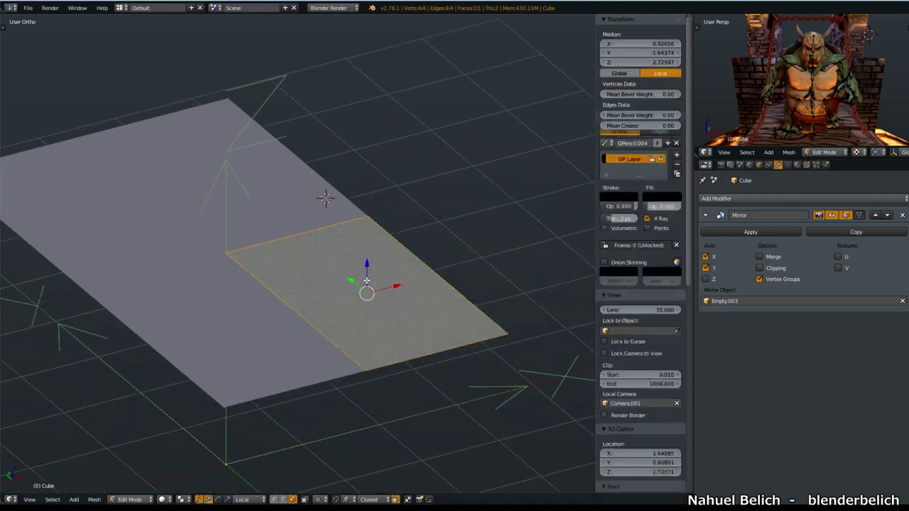
{"action": "key", "text": "e"}
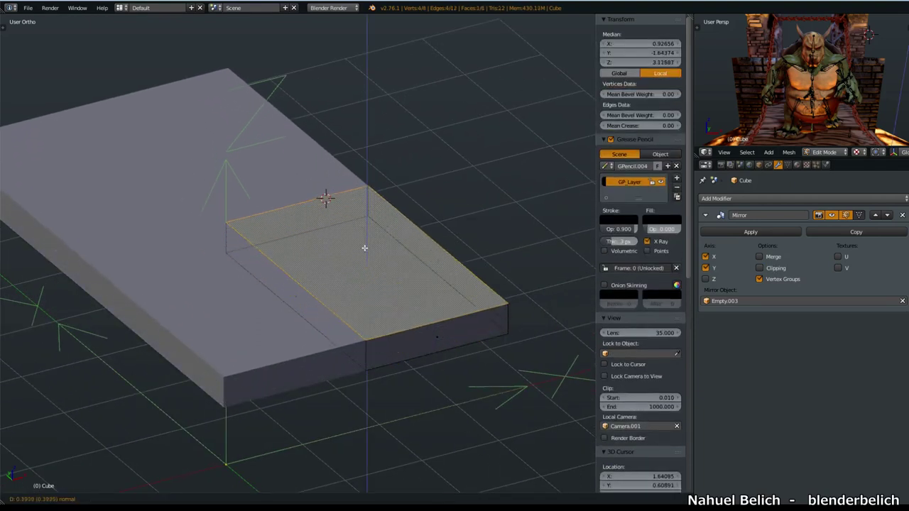
{"action": "left_click", "coordinate": [365, 247]}
{"action": "mouse_move", "coordinate": [365, 248]}
{"action": "middle_mouse_down"}
{"action": "mouse_move", "coordinate": [325, 276]}
{"action": "mouse_move", "coordinate": [300, 270]}
{"action": "mouse_move", "coordinate": [343, 222]}
{"action": "mouse_move", "coordinate": [296, 286]}
{"action": "mouse_move", "coordinate": [349, 263]}
{"action": "mouse_move", "coordinate": [333, 288]}
{"action": "mouse_move", "coordinate": [276, 294]}
{"action": "mouse_move", "coordinate": [347, 288]}
{"action": "mouse_move", "coordinate": [341, 304]}
{"action": "mouse_move", "coordinate": [356, 306]}
{"action": "mouse_move", "coordinate": [347, 310]}
{"action": "middle_mouse_up"}
{"action": "right_click", "coordinate": [296, 216], "text": "shift"}
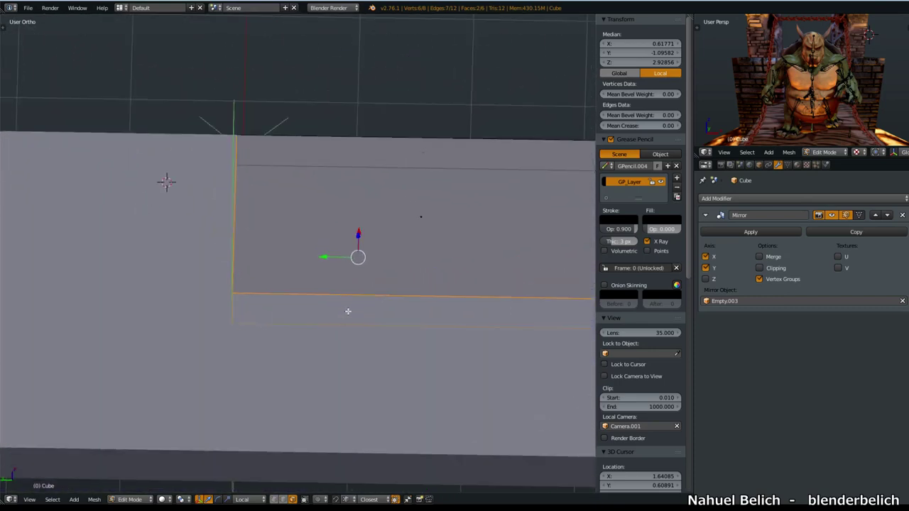
Step: Enable Merge on the Mirror modifier and add a Subdivision Surface at view level 3
{"action": "left_click", "coordinate": [772, 257]}
{"action": "key", "text": "Tab"}
{"action": "left_click", "coordinate": [775, 198]}
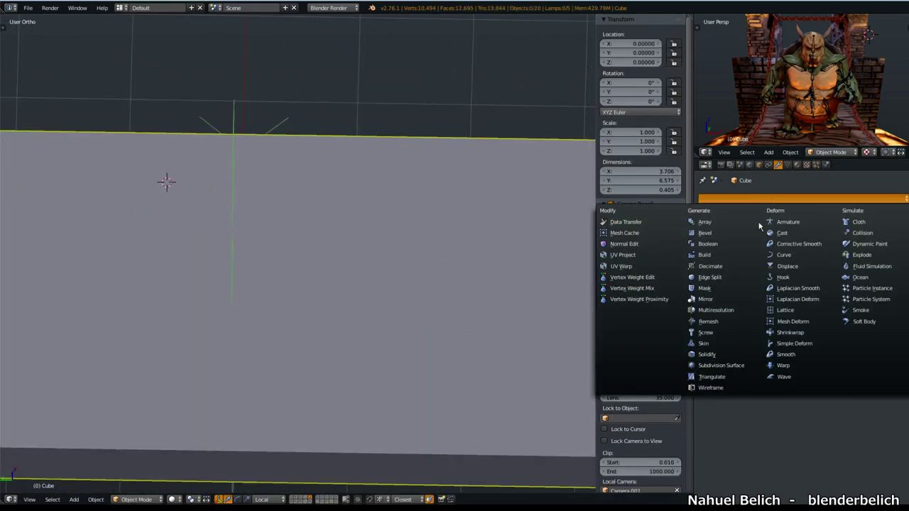
{"action": "left_click", "coordinate": [722, 366]}
{"action": "mouse_move", "coordinate": [548, 348]}
{"action": "middle_mouse_down"}
{"action": "mouse_move", "coordinate": [466, 418]}
{"action": "mouse_move", "coordinate": [497, 397]}
{"action": "middle_mouse_up"}
{"action": "left_click_drag", "start_coordinate": [753, 388], "coordinate": [788, 388]}
{"action": "mouse_move", "coordinate": [426, 341]}
{"action": "middle_mouse_down"}
{"action": "mouse_move", "coordinate": [383, 329]}
{"action": "mouse_move", "coordinate": [333, 370]}
{"action": "mouse_move", "coordinate": [168, 284]}
{"action": "mouse_move", "coordinate": [277, 282]}
{"action": "mouse_move", "coordinate": [377, 253]}
{"action": "mouse_move", "coordinate": [440, 284]}
{"action": "middle_mouse_up"}
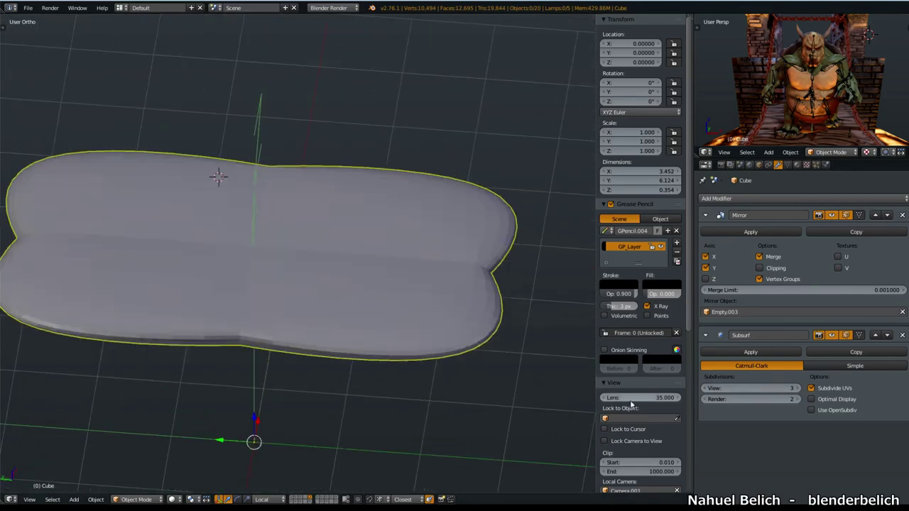
Step: Apply the Dark Gray lighting preset to the viewport
{"action": "scroll", "coordinate": [631, 404], "scroll_direction": "down", "scroll_amount": 8}
{"action": "scroll", "coordinate": [653, 303], "scroll_direction": "down", "scroll_amount": 2}
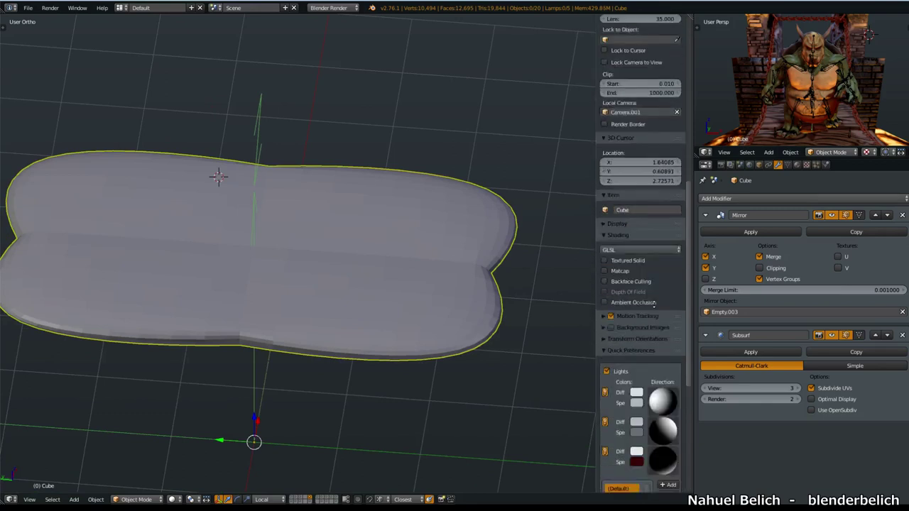
{"action": "scroll", "coordinate": [653, 303], "scroll_direction": "down", "scroll_amount": 3}
{"action": "left_click", "coordinate": [627, 448]}
{"action": "left_click", "coordinate": [626, 456]}
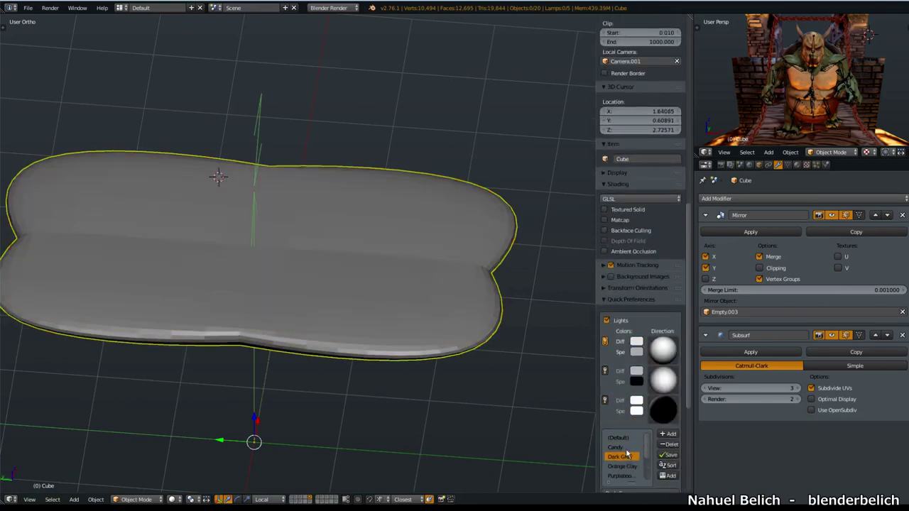
Step: Switch to the Candy lighting preset and delete the Subdivision Surface modifier
{"action": "left_click", "coordinate": [627, 448]}
{"action": "mouse_move", "coordinate": [439, 273]}
{"action": "middle_mouse_down"}
{"action": "mouse_move", "coordinate": [415, 305]}
{"action": "mouse_move", "coordinate": [348, 321]}
{"action": "mouse_move", "coordinate": [232, 375]}
{"action": "middle_mouse_up"}
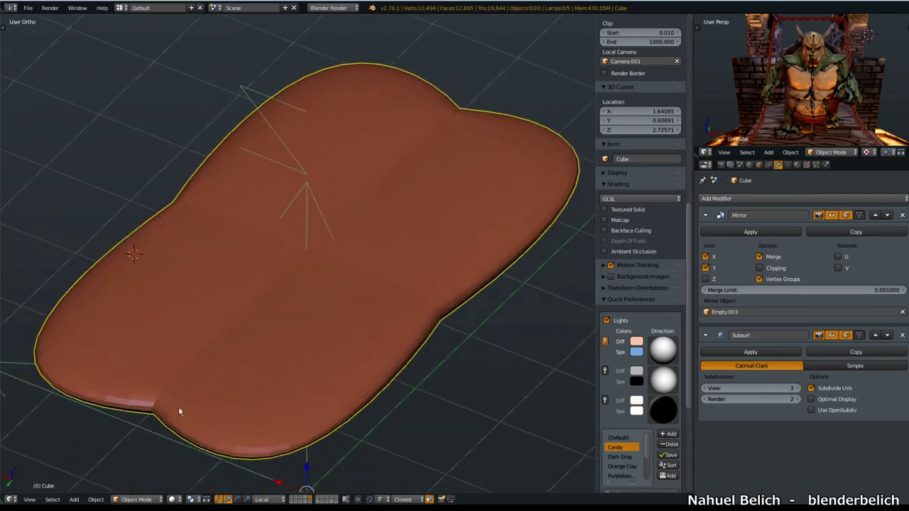
{"action": "mouse_move", "coordinate": [441, 110]}
{"action": "middle_mouse_down"}
{"action": "mouse_move", "coordinate": [304, 294]}
{"action": "mouse_move", "coordinate": [398, 315]}
{"action": "mouse_move", "coordinate": [338, 296]}
{"action": "mouse_move", "coordinate": [348, 215]}
{"action": "middle_mouse_up"}
{"action": "middle_click_drag", "start_coordinate": [319, 247], "coordinate": [342, 228]}
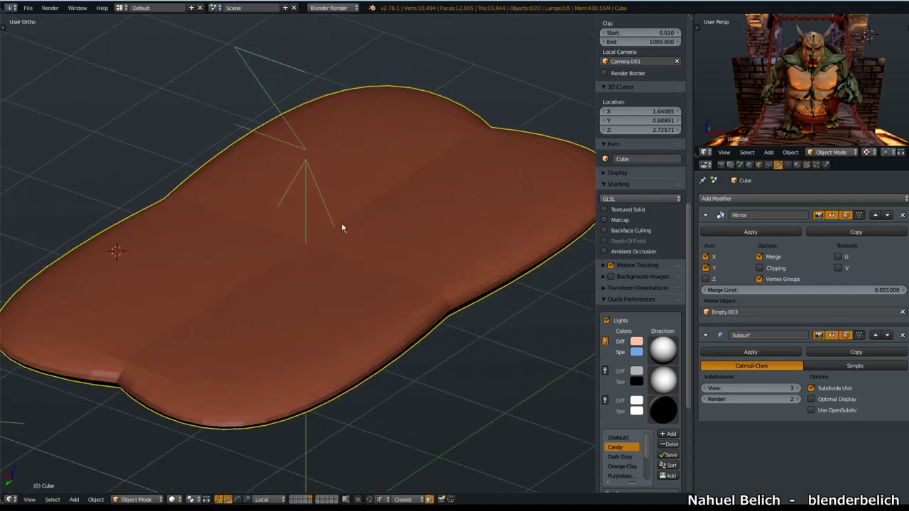
{"action": "mouse_move", "coordinate": [397, 269]}
{"action": "middle_mouse_down"}
{"action": "mouse_move", "coordinate": [375, 305]}
{"action": "mouse_move", "coordinate": [419, 284]}
{"action": "mouse_move", "coordinate": [402, 281]}
{"action": "middle_mouse_up"}
{"action": "left_click", "coordinate": [902, 337]}
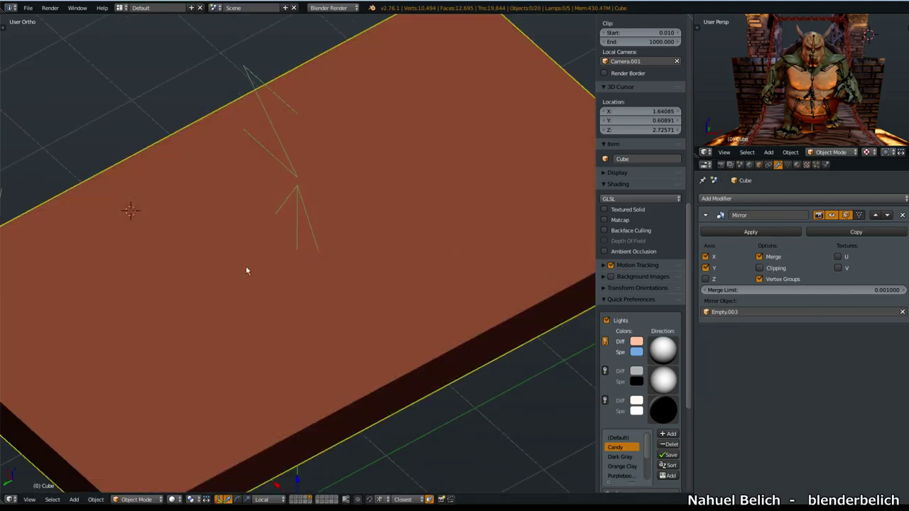
Step: In Edit Mode, delete the raised top part to leave a flat plane
{"action": "key", "text": "Tab"}
{"action": "scroll", "coordinate": [386, 297], "scroll_direction": "down", "scroll_amount": 5}
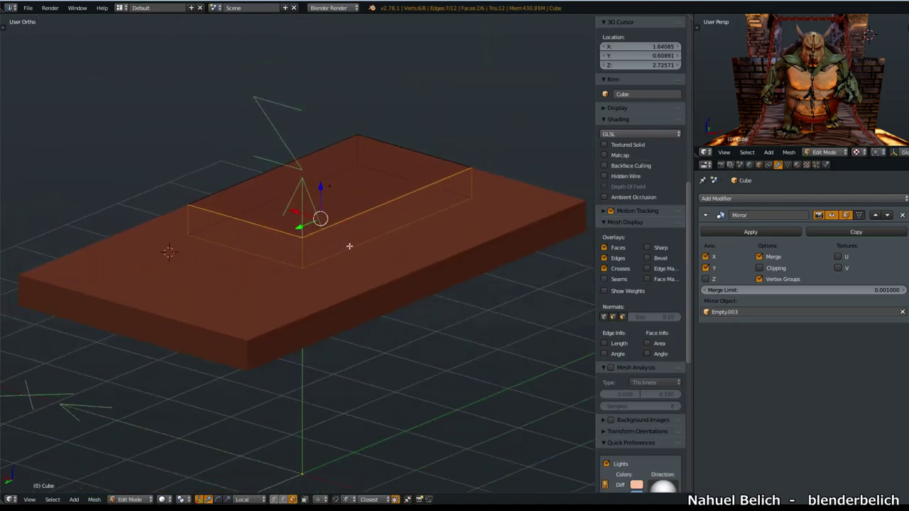
{"action": "right_click", "coordinate": [315, 195]}
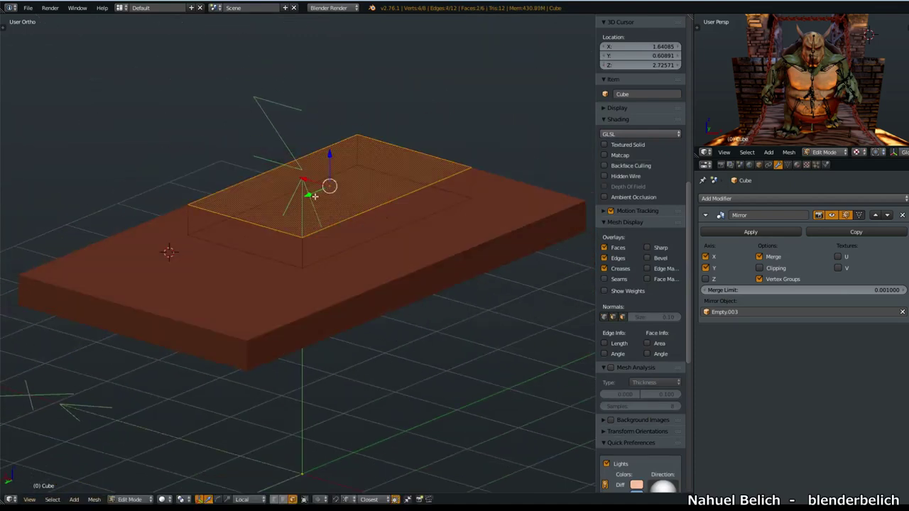
{"action": "key", "text": "x"}
{"action": "left_click", "coordinate": [335, 203]}
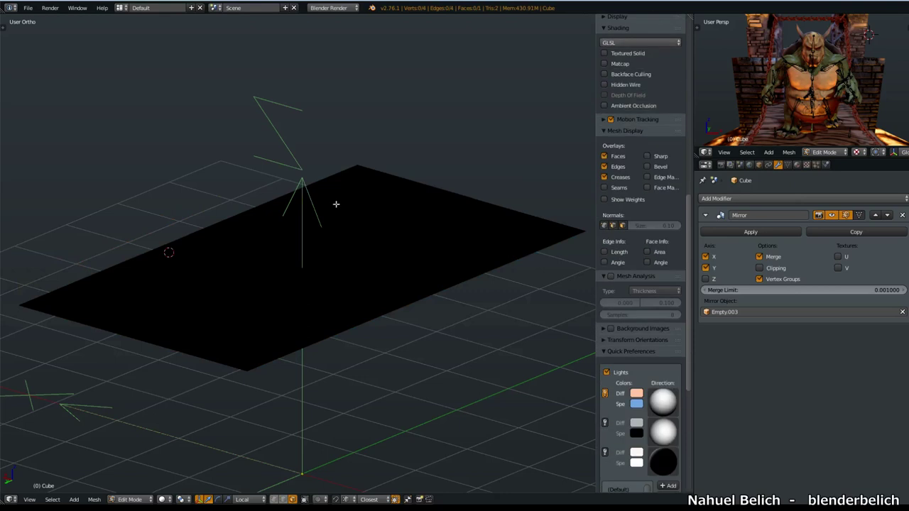
Step: Extrude the plane's face upward into a thin slab
{"action": "right_click", "coordinate": [328, 239]}
{"action": "middle_click_drag", "start_coordinate": [421, 242], "coordinate": [426, 281]}
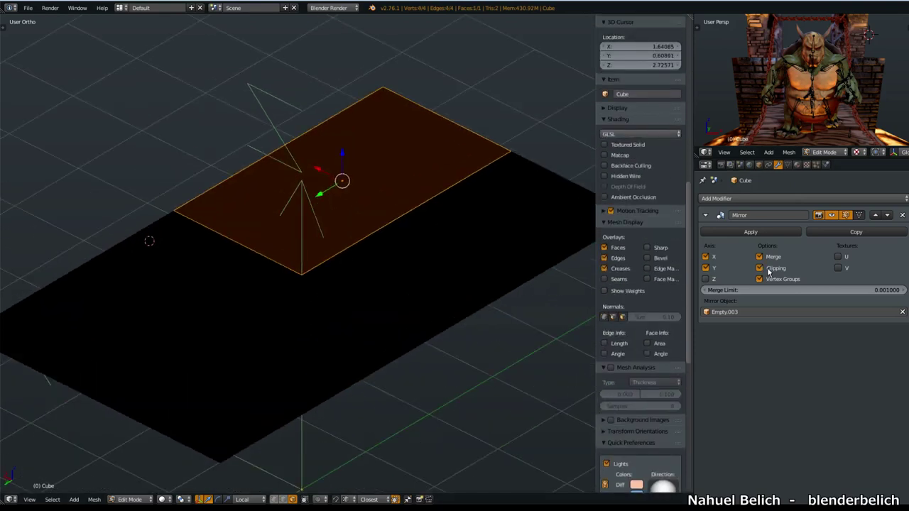
{"action": "key", "text": "e"}
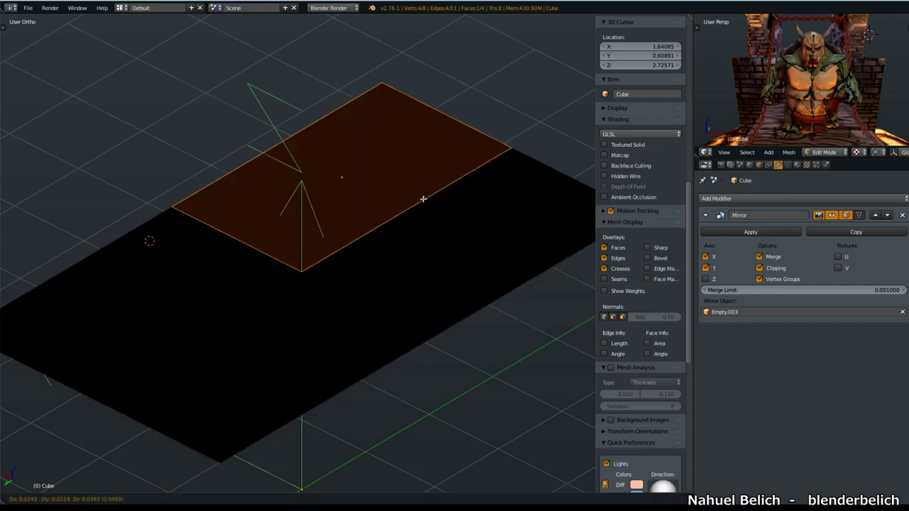
{"action": "left_click", "coordinate": [422, 176]}
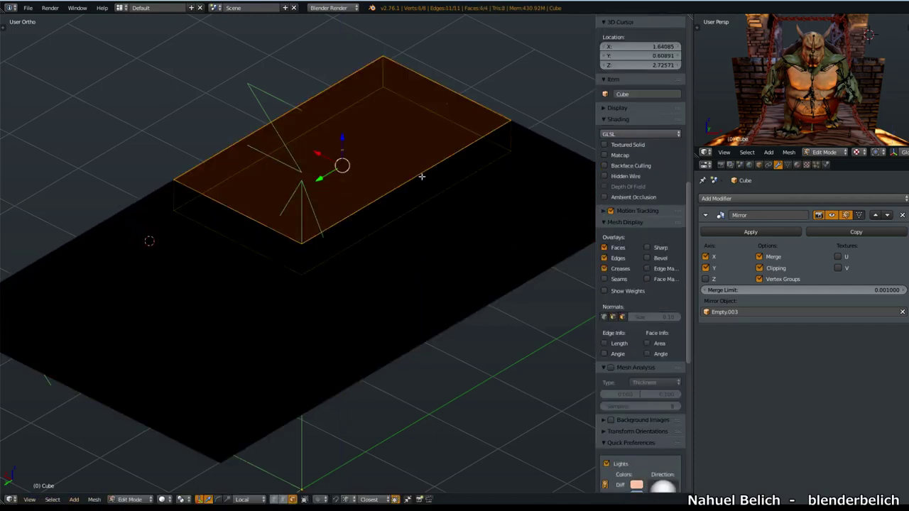
{"action": "mouse_move", "coordinate": [416, 202]}
{"action": "middle_mouse_down"}
{"action": "mouse_move", "coordinate": [422, 229]}
{"action": "mouse_move", "coordinate": [521, 212]}
{"action": "middle_mouse_up"}
Step: In vertex select mode, move the slab's corner vertex along Y
{"action": "scroll", "coordinate": [521, 212], "scroll_direction": "up", "scroll_amount": 2}
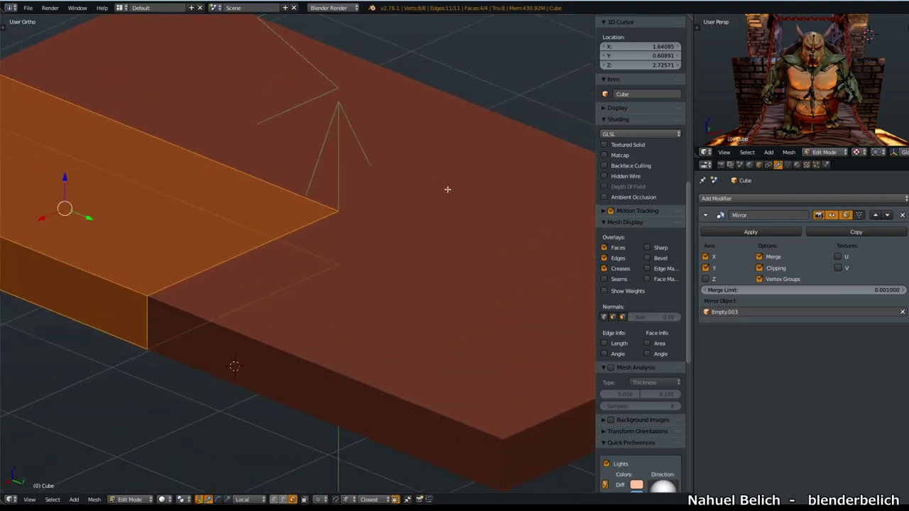
{"action": "scroll", "coordinate": [302, 264], "scroll_direction": "up", "scroll_amount": 2}
{"action": "scroll", "coordinate": [299, 272], "scroll_direction": "up", "scroll_amount": 1}
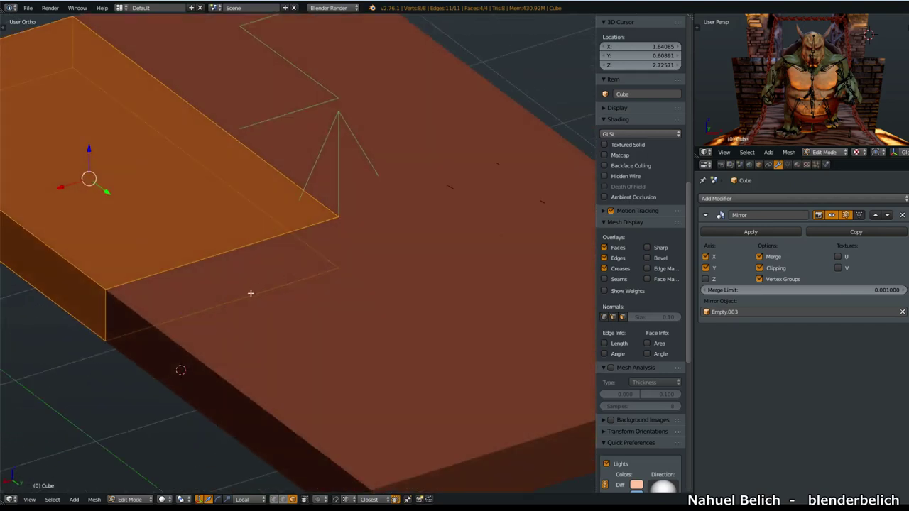
{"action": "middle_click_drag", "start_coordinate": [249, 294], "coordinate": [325, 292], "text": "shift"}
{"action": "key", "text": "ctrl+Tab"}
{"action": "left_click", "coordinate": [266, 290]}
{"action": "middle_click_drag", "start_coordinate": [249, 296], "coordinate": [274, 300]}
{"action": "right_click", "coordinate": [274, 301]}
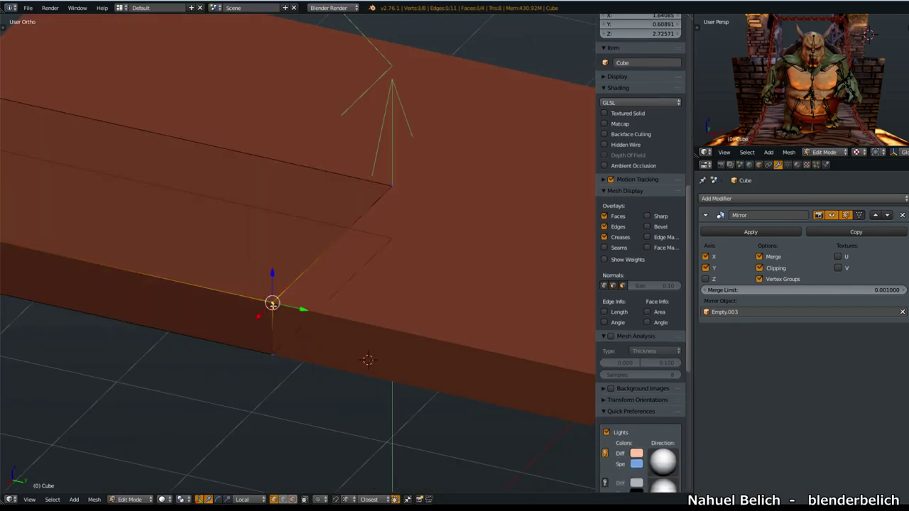
{"action": "key", "text": "g"}
{"action": "key", "text": "y"}
{"action": "key", "text": "y"}
{"action": "left_click", "coordinate": [276, 332]}
Step: Select the corner vertices, then extrude the corner face upward in face mode
{"action": "right_click", "coordinate": [381, 176]}
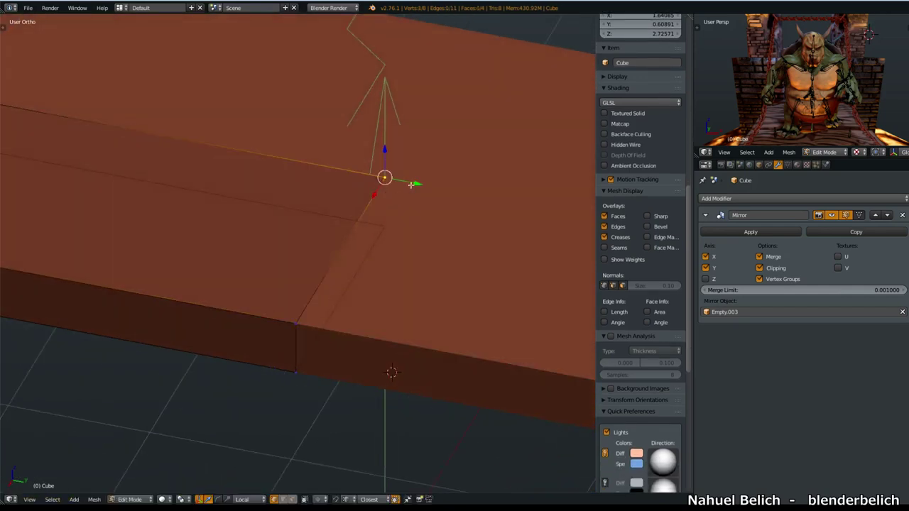
{"action": "mouse_move", "coordinate": [381, 177]}
{"action": "middle_mouse_down"}
{"action": "mouse_move", "coordinate": [352, 246]}
{"action": "mouse_move", "coordinate": [279, 135]}
{"action": "middle_mouse_up"}
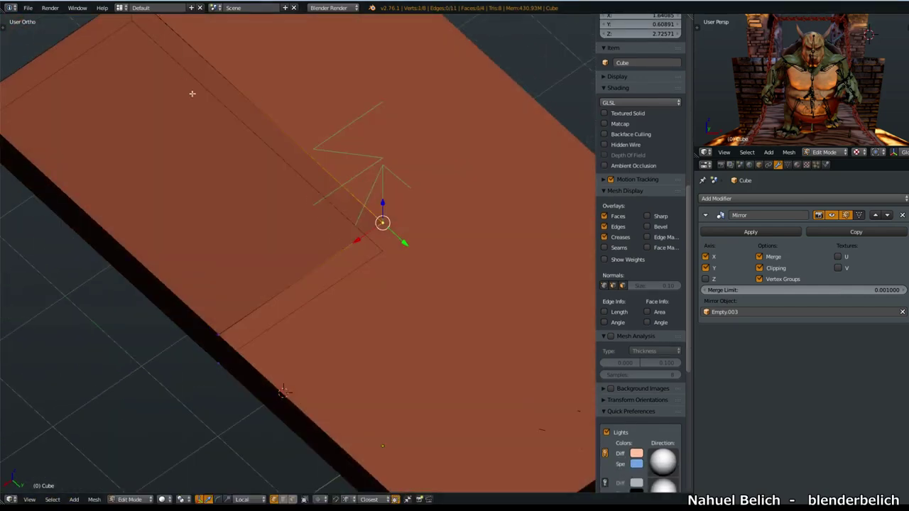
{"action": "middle_click_drag", "start_coordinate": [192, 93], "coordinate": [213, 142]}
{"action": "right_click", "coordinate": [246, 376]}
{"action": "key", "text": "ctrl+z"}
{"action": "right_click", "coordinate": [141, 38], "text": "shift"}
{"action": "right_click", "coordinate": [227, 377], "text": "shift"}
{"action": "middle_click_drag", "start_coordinate": [337, 222], "coordinate": [238, 136]}
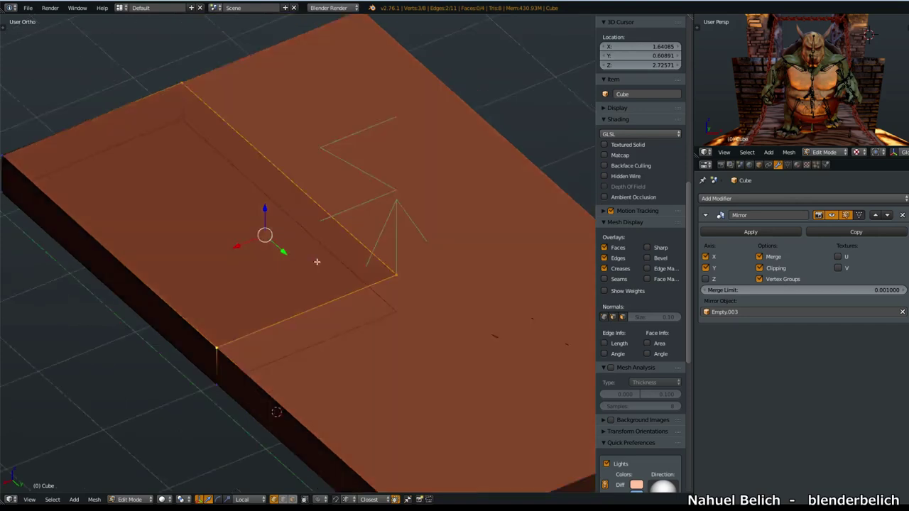
{"action": "mouse_move", "coordinate": [307, 330]}
{"action": "middle_mouse_down"}
{"action": "mouse_move", "coordinate": [375, 266]}
{"action": "mouse_move", "coordinate": [345, 271]}
{"action": "mouse_move", "coordinate": [318, 292]}
{"action": "middle_mouse_up"}
{"action": "key", "text": "ctrl+Tab"}
{"action": "left_click", "coordinate": [238, 281]}
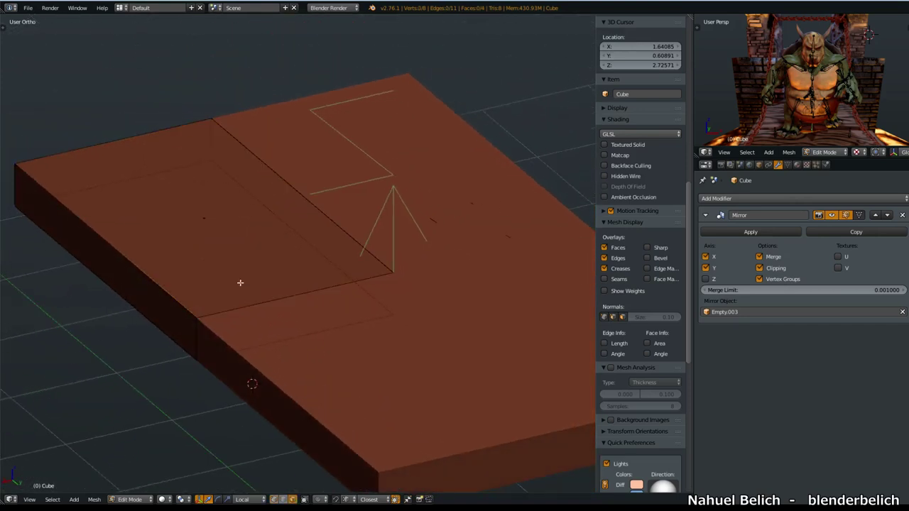
{"action": "key", "text": "e"}
{"action": "left_click", "coordinate": [254, 153]}
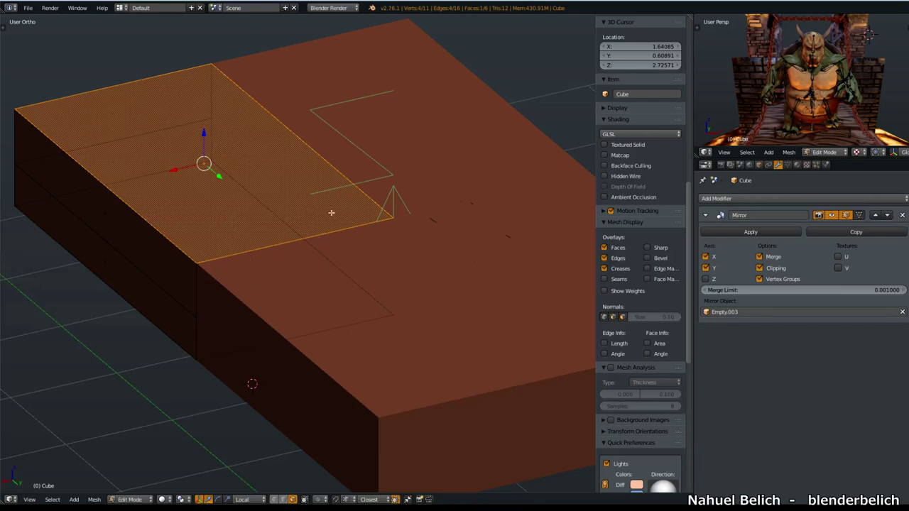
Step: Toggle mirror Clipping off and on while extruding the face again, undoing the last extrusion
{"action": "left_click", "coordinate": [758, 268]}
{"action": "key", "text": "e"}
{"action": "left_click", "coordinate": [360, 154]}
{"action": "left_click", "coordinate": [759, 267]}
{"action": "key", "text": "e"}
{"action": "left_click", "coordinate": [358, 185]}
{"action": "key", "text": "ctrl+z"}
{"action": "key", "text": "ctrl+z"}
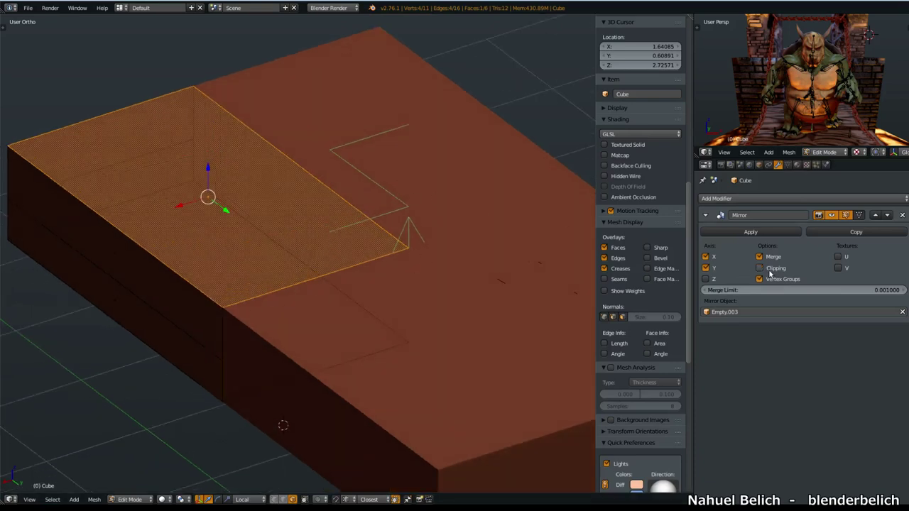
Step: Extrude the top face upward once more and return to Object Mode
{"action": "key", "text": "e"}
{"action": "left_click", "coordinate": [326, 228]}
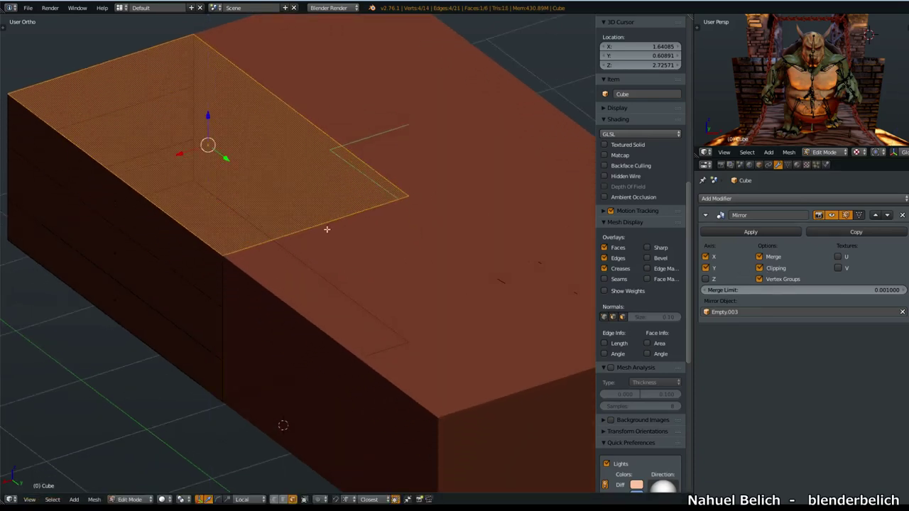
{"action": "mouse_move", "coordinate": [222, 305]}
{"action": "middle_mouse_down"}
{"action": "mouse_move", "coordinate": [239, 315]}
{"action": "mouse_move", "coordinate": [317, 310]}
{"action": "middle_mouse_up"}
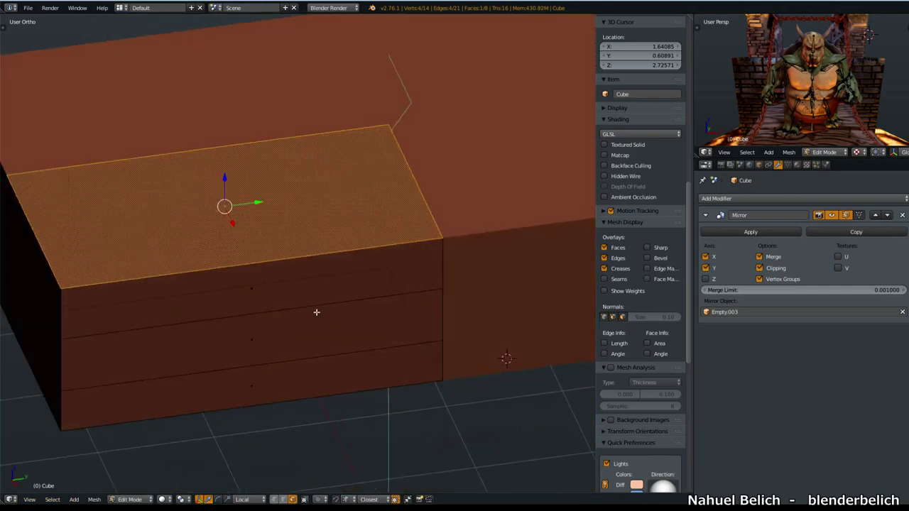
{"action": "key", "text": "Tab"}
{"action": "scroll", "coordinate": [223, 316], "scroll_direction": "up", "scroll_amount": 3}
{"action": "middle_click_drag", "start_coordinate": [223, 317], "coordinate": [404, 278]}
Step: Add a Subdivision Surface modifier at view level 1 after the Mirror modifier
{"action": "left_click", "coordinate": [802, 199]}
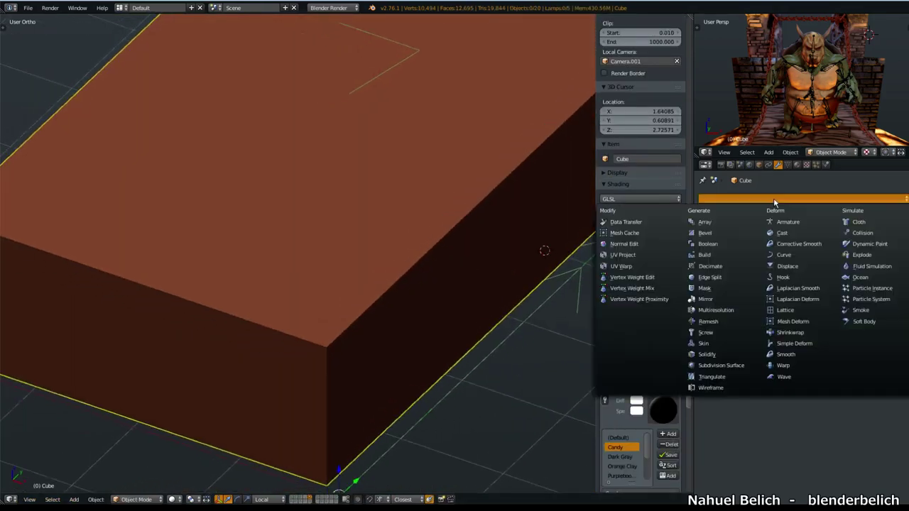
{"action": "left_click", "coordinate": [724, 366]}
{"action": "mouse_move", "coordinate": [405, 318]}
{"action": "middle_mouse_down"}
{"action": "mouse_move", "coordinate": [355, 386]}
{"action": "mouse_move", "coordinate": [229, 363]}
{"action": "middle_mouse_up"}
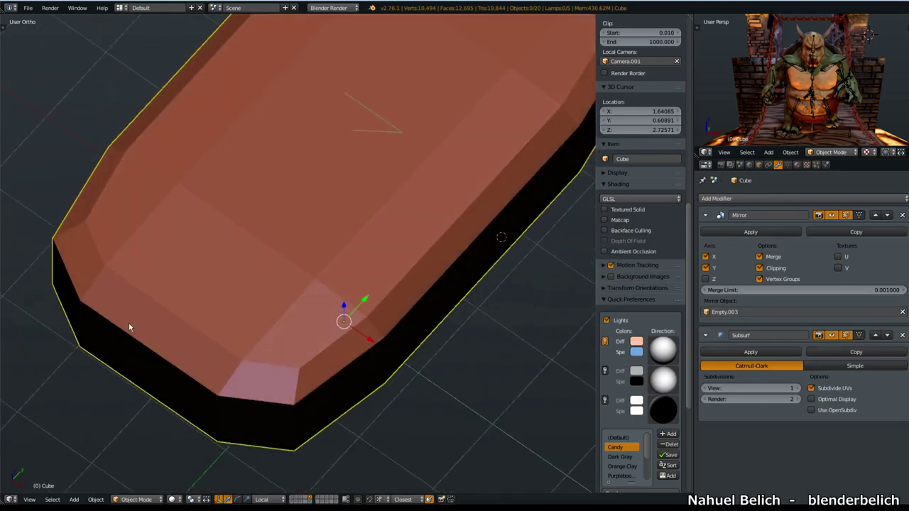
Step: Sketch grease-pencil marks across the cube, then undo and erase them
{"action": "left_click_drag", "start_coordinate": [135, 316], "coordinate": [331, 115]}
{"action": "mouse_move", "coordinate": [331, 116]}
{"action": "middle_mouse_down"}
{"action": "mouse_move", "coordinate": [301, 228]}
{"action": "mouse_move", "coordinate": [337, 283]}
{"action": "mouse_move", "coordinate": [253, 293]}
{"action": "middle_mouse_up"}
{"action": "mouse_move", "coordinate": [179, 375]}
{"action": "left_mouse_down"}
{"action": "mouse_move", "coordinate": [325, 145]}
{"action": "mouse_move", "coordinate": [338, 147]}
{"action": "left_mouse_up"}
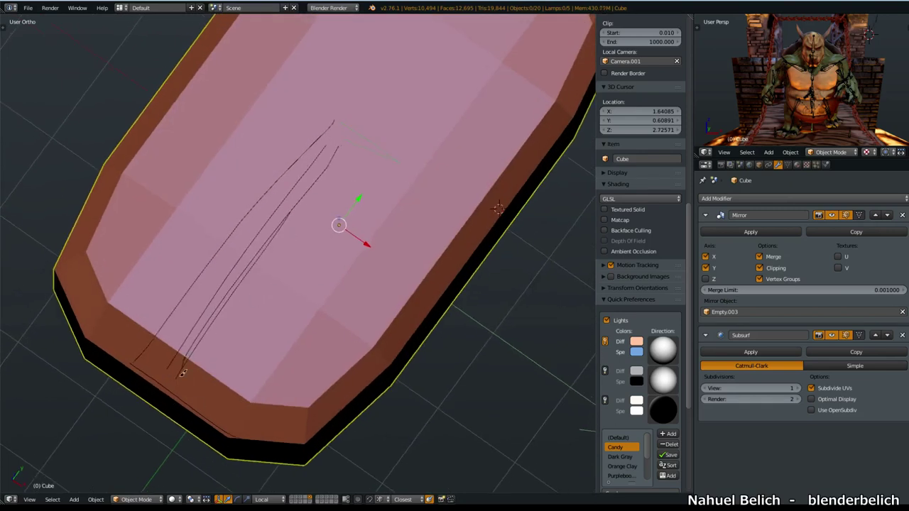
{"action": "left_click_drag", "start_coordinate": [190, 390], "coordinate": [342, 359]}
{"action": "key", "text": "ctrl+z"}
{"action": "key", "text": "ctrl+z"}
{"action": "key", "text": "ctrl+z"}
{"action": "mouse_move", "coordinate": [338, 400]}
{"action": "right_mouse_down"}
{"action": "mouse_move", "coordinate": [205, 331]}
{"action": "mouse_move", "coordinate": [365, 120]}
{"action": "mouse_move", "coordinate": [257, 220]}
{"action": "right_mouse_up"}
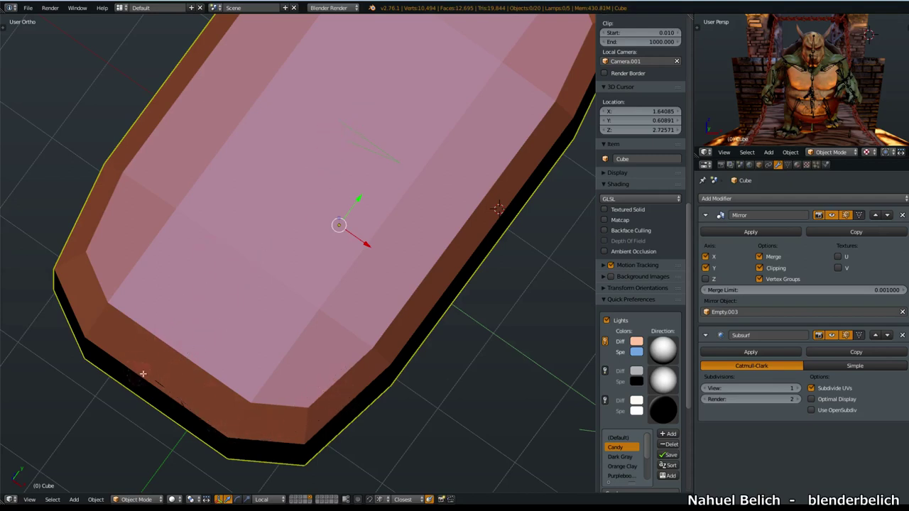
{"action": "mouse_move", "coordinate": [206, 423]}
{"action": "middle_mouse_down"}
{"action": "mouse_move", "coordinate": [311, 344]}
{"action": "mouse_move", "coordinate": [348, 352]}
{"action": "mouse_move", "coordinate": [343, 339]}
{"action": "middle_mouse_up"}
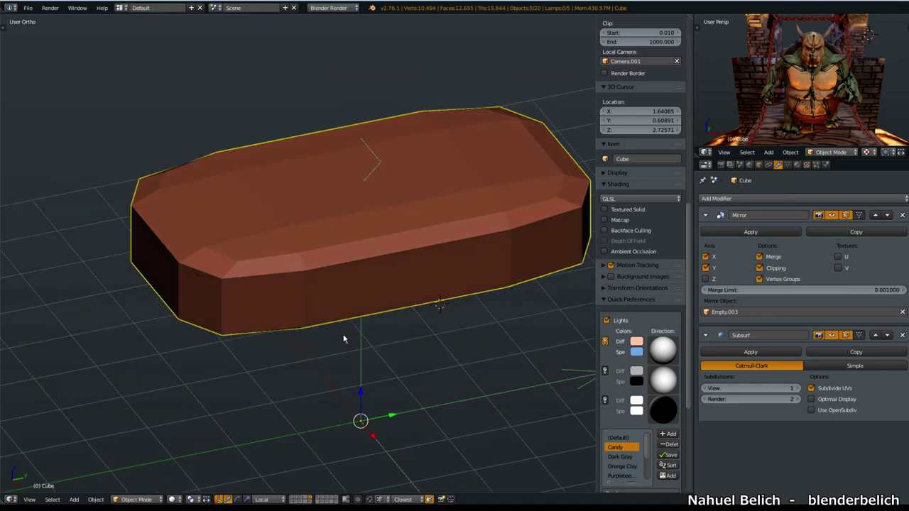
{"action": "mouse_move", "coordinate": [436, 232]}
{"action": "middle_mouse_down"}
{"action": "mouse_move", "coordinate": [432, 312]}
{"action": "mouse_move", "coordinate": [403, 321]}
{"action": "middle_mouse_up"}
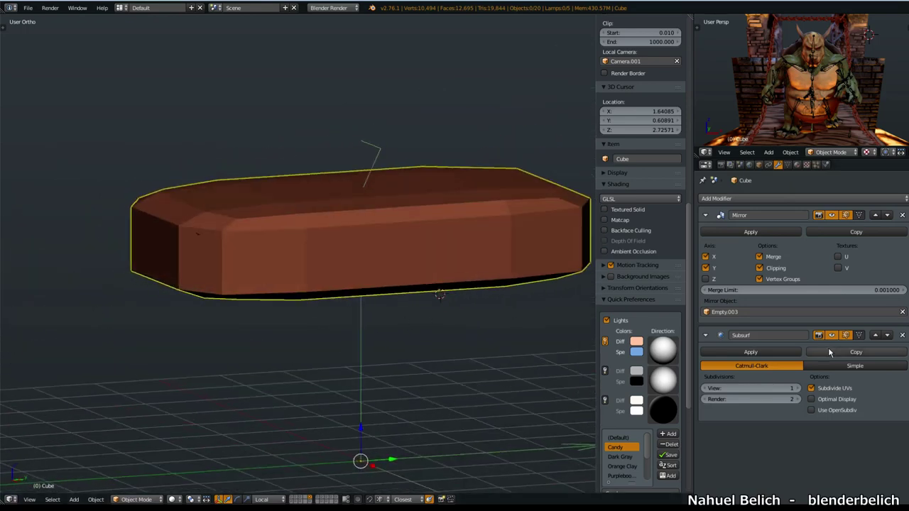
Step: Remove the Subsurf modifier, enter Edit Mode, toggle mirror Merge, and re-add subdivision at level 1
{"action": "left_click", "coordinate": [900, 335]}
{"action": "middle_click_drag", "start_coordinate": [371, 294], "coordinate": [305, 314]}
{"action": "key", "text": "Tab"}
{"action": "left_click", "coordinate": [416, 313]}
{"action": "mouse_move", "coordinate": [415, 314]}
{"action": "middle_mouse_down"}
{"action": "mouse_move", "coordinate": [361, 361]}
{"action": "mouse_move", "coordinate": [353, 284]}
{"action": "middle_mouse_up"}
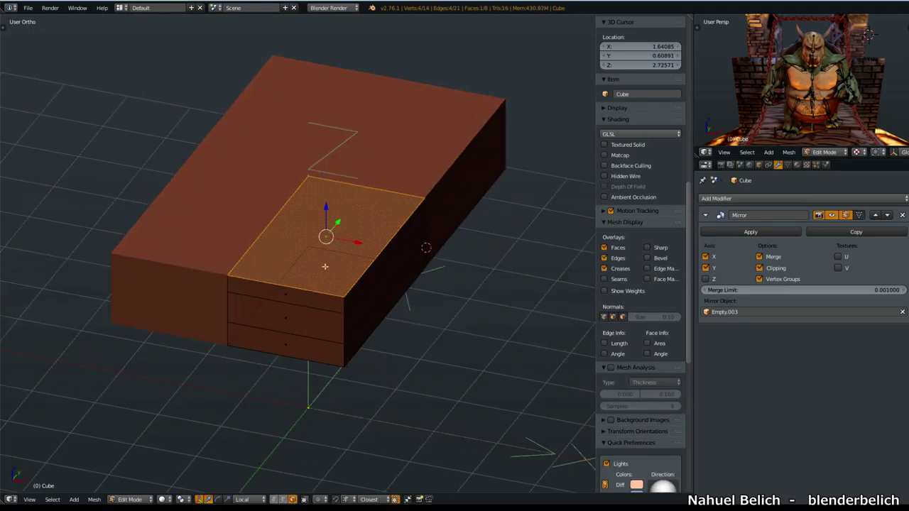
{"action": "scroll", "coordinate": [326, 200], "scroll_direction": "up", "scroll_amount": 2}
{"action": "left_click", "coordinate": [759, 256]}
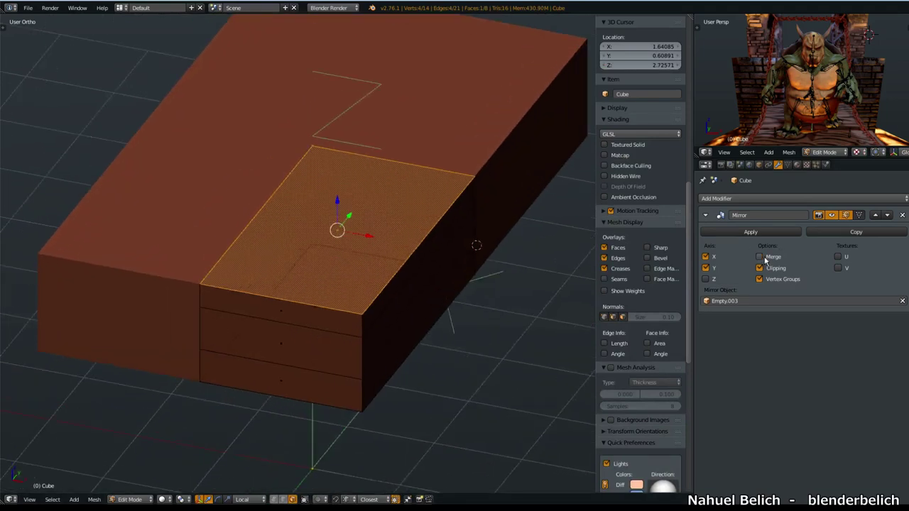
{"action": "left_click", "coordinate": [759, 256]}
{"action": "middle_click_drag", "start_coordinate": [348, 252], "coordinate": [371, 257]}
{"action": "scroll", "coordinate": [367, 260], "scroll_direction": "up", "scroll_amount": 2}
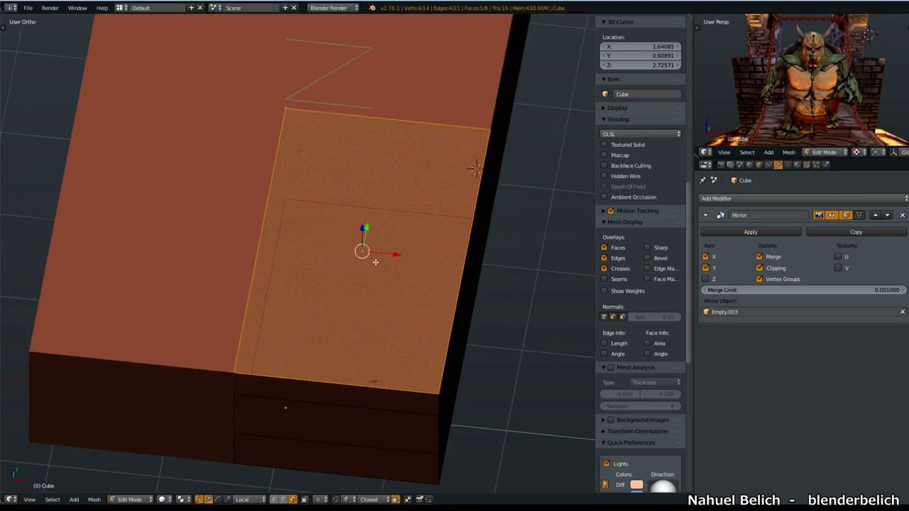
{"action": "scroll", "coordinate": [367, 255], "scroll_direction": "up", "scroll_amount": 1}
{"action": "key", "text": "ctrl+1"}
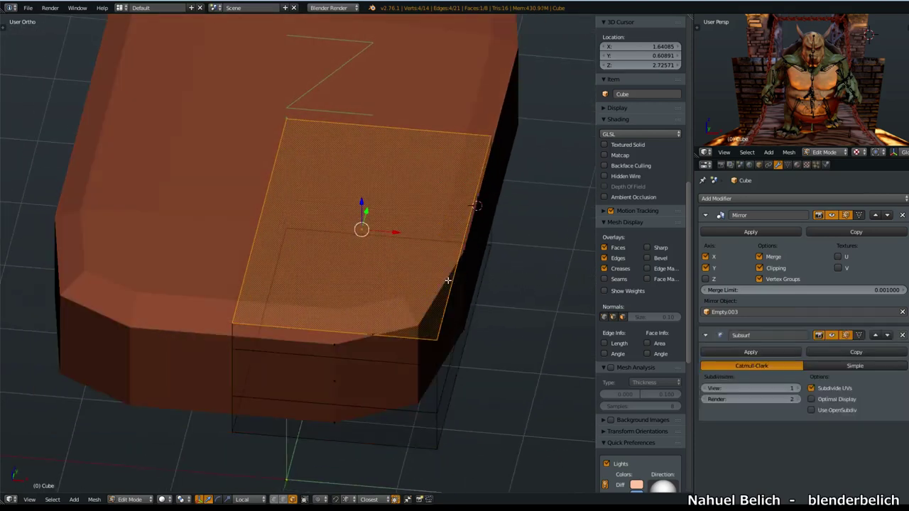
{"action": "middle_click_drag", "start_coordinate": [448, 281], "coordinate": [418, 289]}
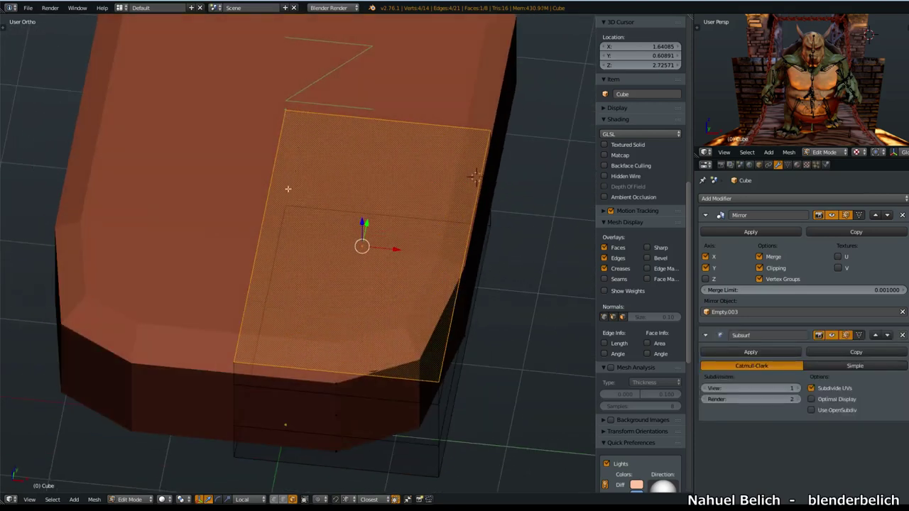
Step: Turn off mirror Clipping and move the left edge off the mirror line, opening a centre seam
{"action": "right_click", "coordinate": [241, 340]}
{"action": "key", "text": "ctrl+Tab"}
{"action": "left_click", "coordinate": [227, 318]}
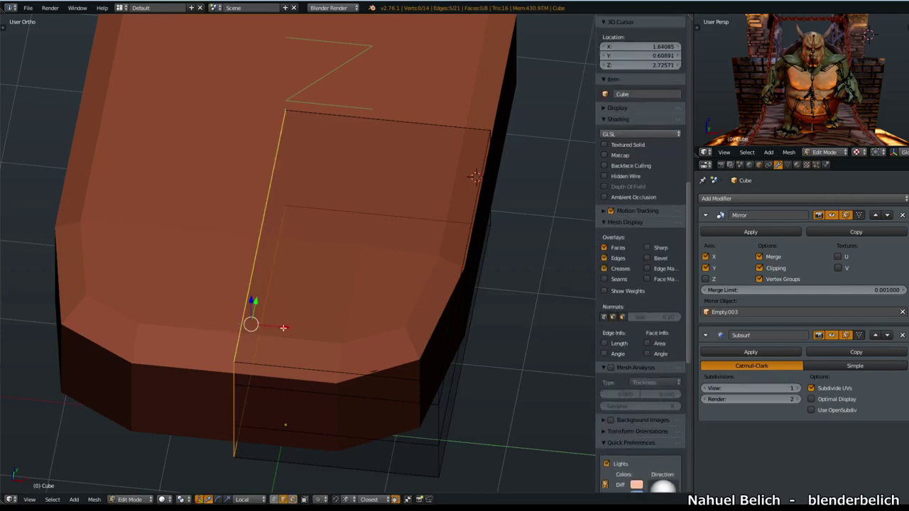
{"action": "left_click", "coordinate": [759, 267]}
{"action": "key", "text": "g"}
{"action": "left_click", "coordinate": [277, 323]}
{"action": "scroll", "coordinate": [531, 274], "scroll_direction": "up", "scroll_amount": 1}
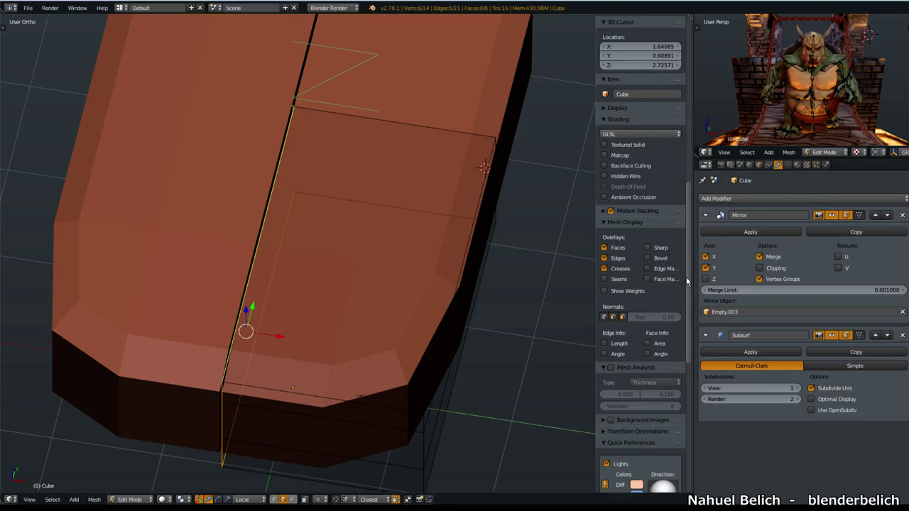
{"action": "middle_click_drag", "start_coordinate": [497, 284], "coordinate": [295, 287]}
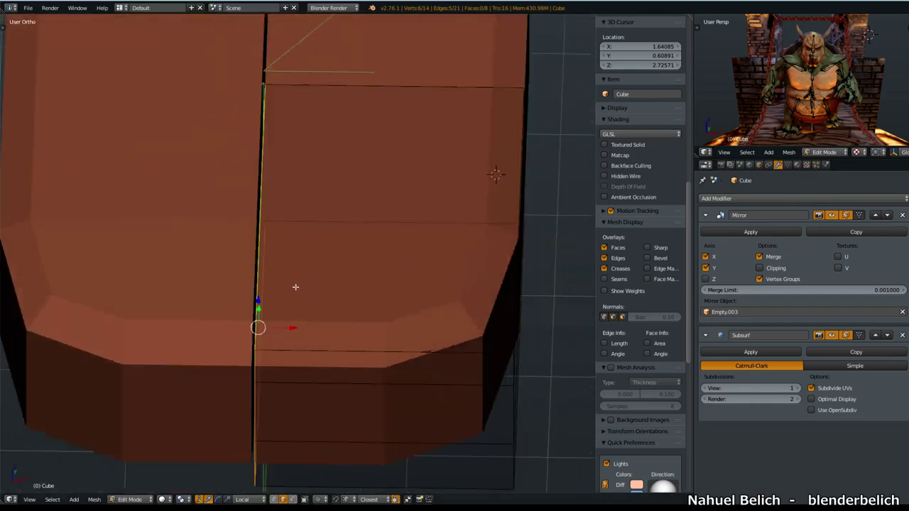
{"action": "key", "text": "Tab"}
{"action": "mouse_move", "coordinate": [209, 258]}
{"action": "middle_mouse_down"}
{"action": "mouse_move", "coordinate": [284, 266]}
{"action": "mouse_move", "coordinate": [288, 227]}
{"action": "middle_mouse_up"}
{"action": "middle_click_drag", "start_coordinate": [300, 293], "coordinate": [309, 313]}
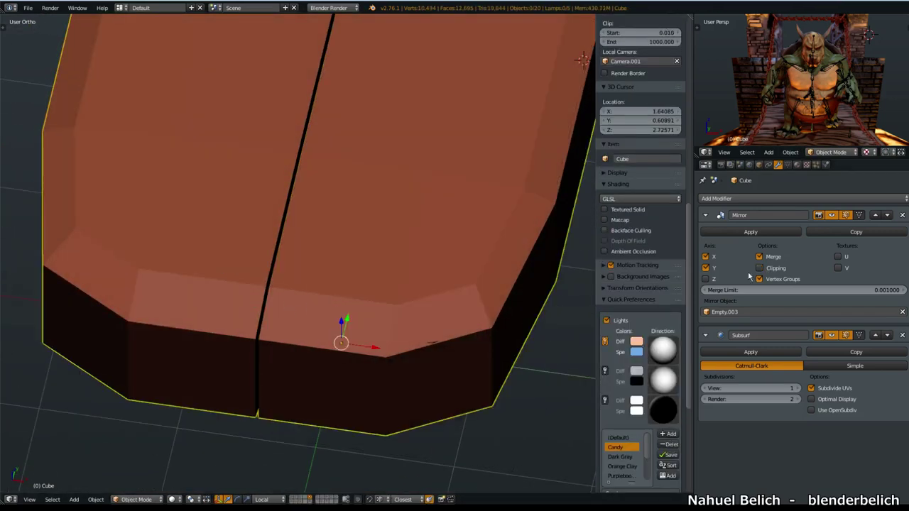
Step: Select the centre seam edge in Edit Mode and start an X move, then cancel it
{"action": "key", "text": "Tab"}
{"action": "right_click", "coordinate": [258, 346]}
{"action": "key", "text": "g"}
{"action": "key", "text": "x"}
{"action": "key", "text": "x"}
{"action": "key", "text": "Escape"}
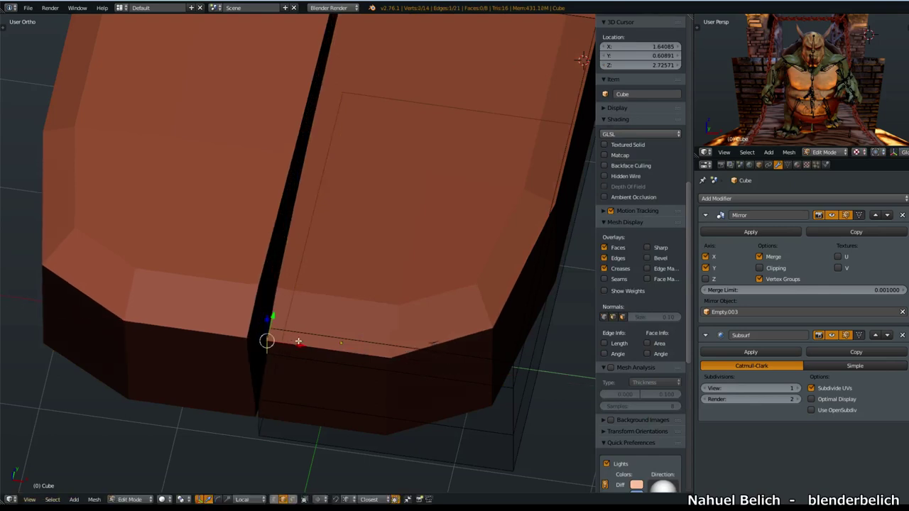
{"action": "key", "text": "Tab"}
{"action": "mouse_move", "coordinate": [193, 307]}
{"action": "middle_mouse_down"}
{"action": "mouse_move", "coordinate": [283, 254]}
{"action": "mouse_move", "coordinate": [307, 343]}
{"action": "mouse_move", "coordinate": [283, 384]}
{"action": "mouse_move", "coordinate": [294, 320]}
{"action": "mouse_move", "coordinate": [320, 294]}
{"action": "mouse_move", "coordinate": [238, 357]}
{"action": "mouse_move", "coordinate": [294, 319]}
{"action": "mouse_move", "coordinate": [330, 323]}
{"action": "mouse_move", "coordinate": [355, 312]}
{"action": "middle_mouse_up"}
Step: Toggle Mirror Merge off and on to compare, leaving it on so the centre hole closes
{"action": "left_click", "coordinate": [759, 256]}
{"action": "left_click", "coordinate": [759, 257]}
{"action": "left_click", "coordinate": [759, 256]}
{"action": "left_click", "coordinate": [760, 256]}
{"action": "left_click", "coordinate": [759, 257]}
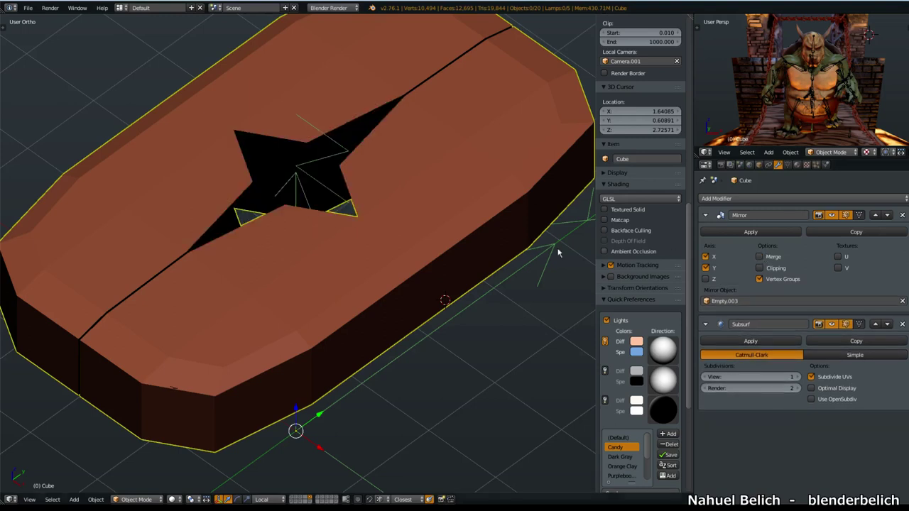
{"action": "left_click", "coordinate": [760, 256]}
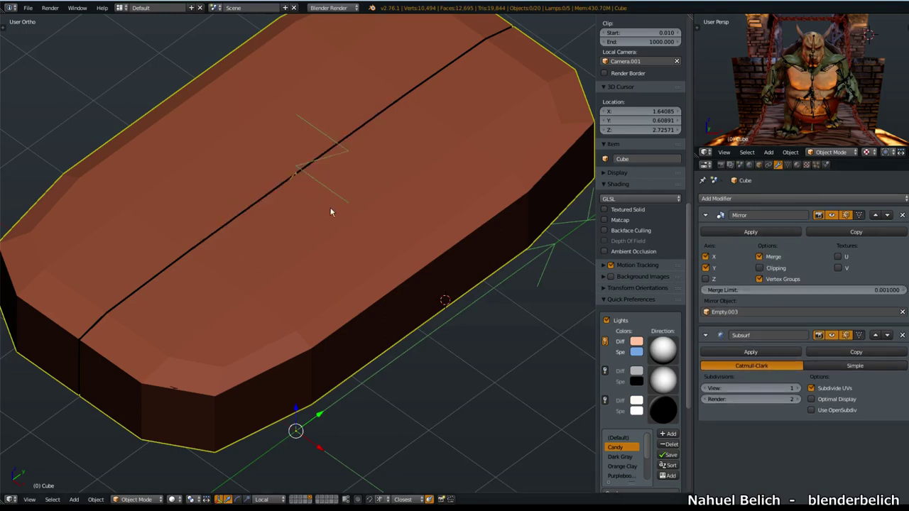
{"action": "middle_click_drag", "start_coordinate": [333, 213], "coordinate": [306, 215]}
{"action": "middle_click_drag", "start_coordinate": [310, 250], "coordinate": [320, 250]}
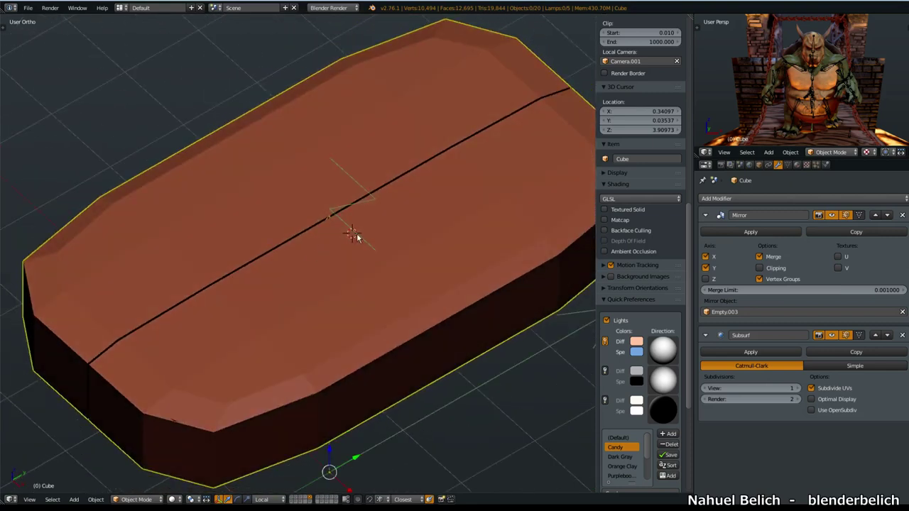
{"action": "mouse_move", "coordinate": [355, 232]}
{"action": "middle_mouse_down"}
{"action": "mouse_move", "coordinate": [361, 241]}
{"action": "mouse_move", "coordinate": [341, 255]}
{"action": "mouse_move", "coordinate": [441, 259]}
{"action": "middle_mouse_up"}
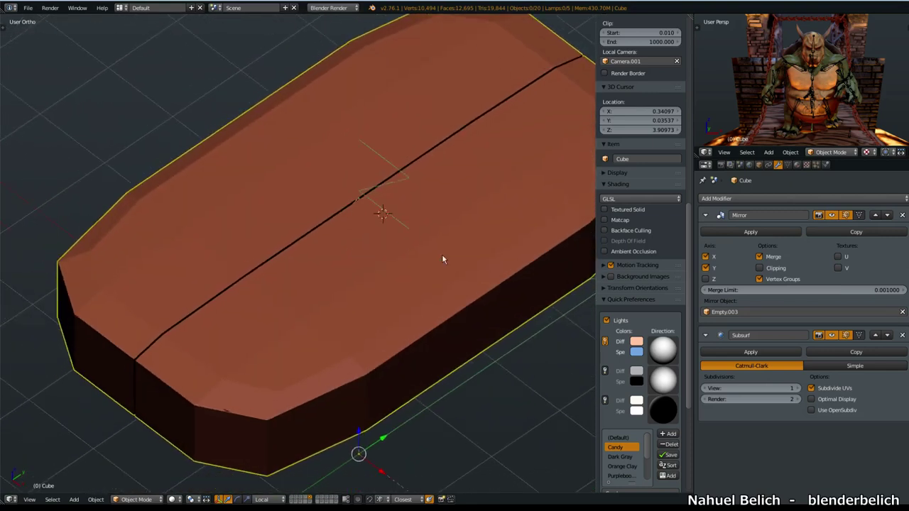
Step: Set the Mirror modifier's Merge Limit to 1.0 so the halves weld together
{"action": "left_click", "coordinate": [802, 293]}
{"action": "key", "text": "Return"}
{"action": "left_click_drag", "start_coordinate": [794, 293], "coordinate": [851, 297]}
{"action": "left_click", "coordinate": [851, 295]}
{"action": "type", "text": "0.0217"}
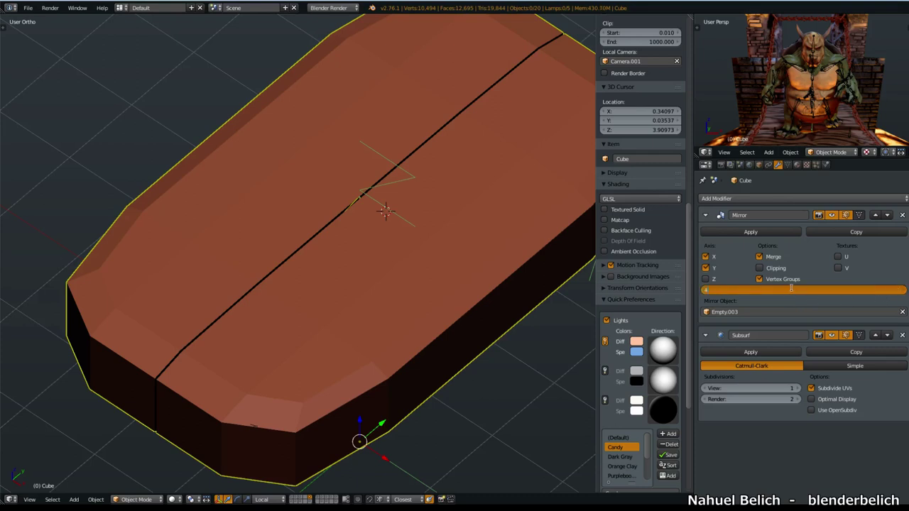
{"action": "key", "text": "Return"}
{"action": "scroll", "coordinate": [343, 330], "scroll_direction": "down", "scroll_amount": 3}
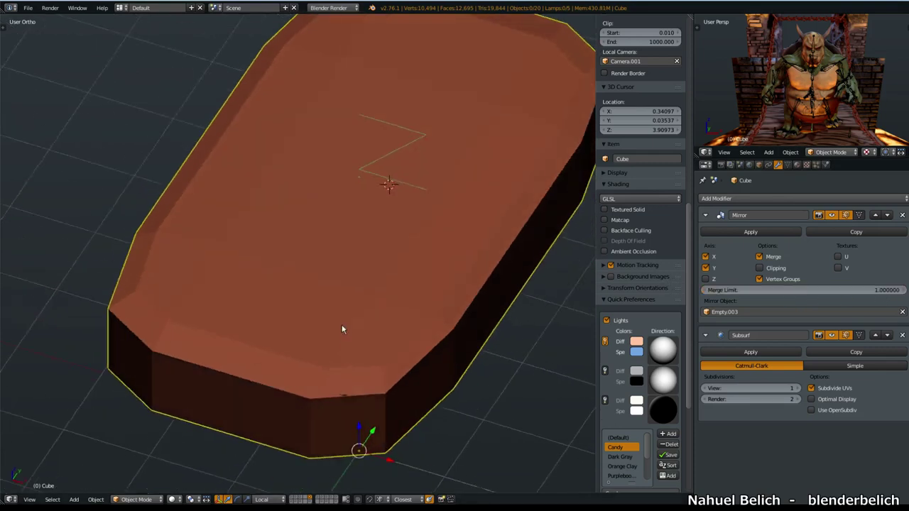
{"action": "middle_click_drag", "start_coordinate": [342, 331], "coordinate": [333, 333]}
{"action": "scroll", "coordinate": [319, 348], "scroll_direction": "up", "scroll_amount": 3}
Step: Add two loop cuts across the plate in Edit Mode, then return to Object Mode
{"action": "key", "text": "Tab"}
{"action": "left_click", "coordinate": [392, 352]}
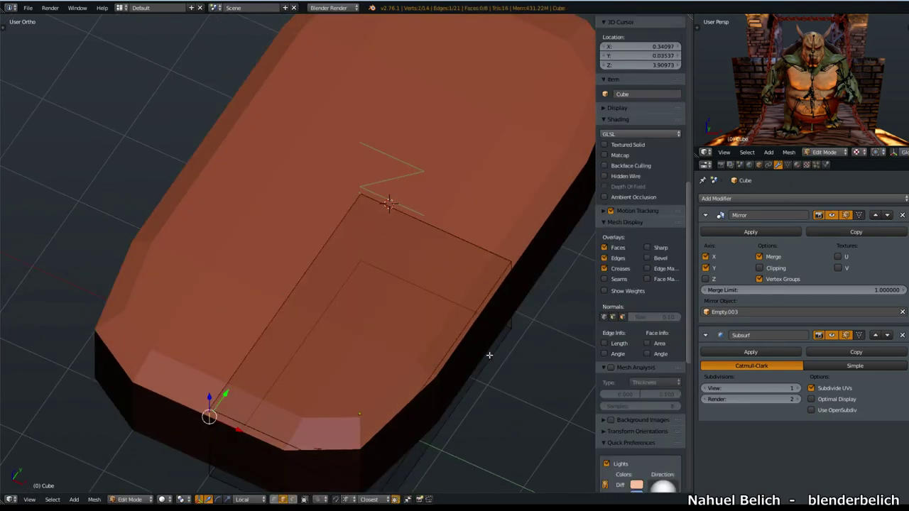
{"action": "key", "text": "ctrl+r"}
{"action": "left_click", "coordinate": [236, 372]}
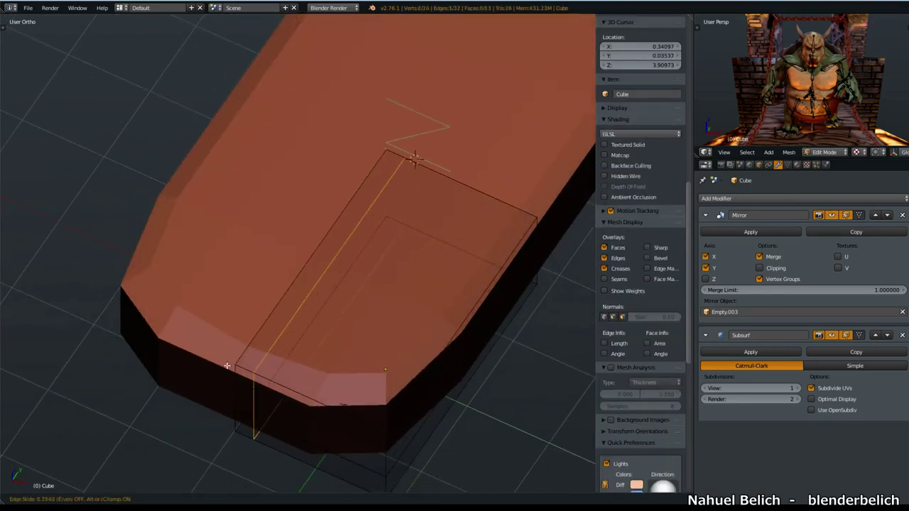
{"action": "left_click", "coordinate": [249, 384]}
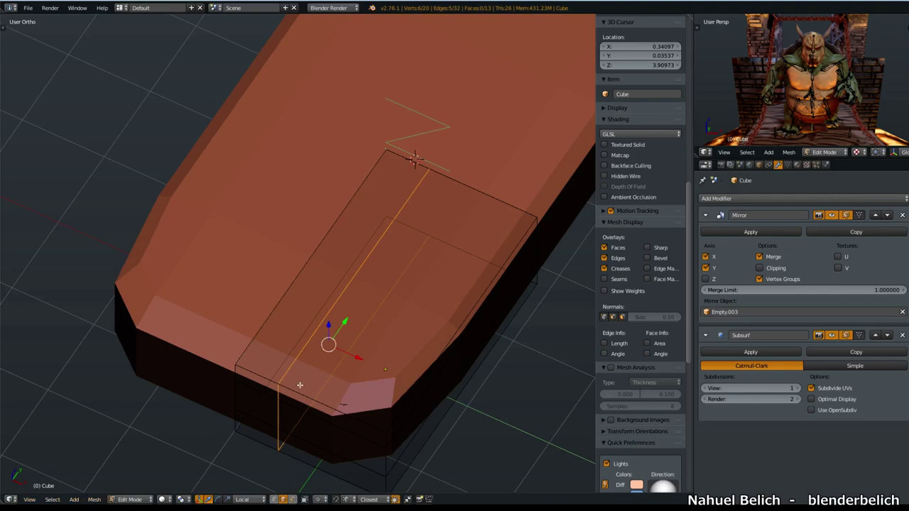
{"action": "key", "text": "ctrl+r"}
{"action": "left_click", "coordinate": [334, 395]}
{"action": "left_click", "coordinate": [334, 391]}
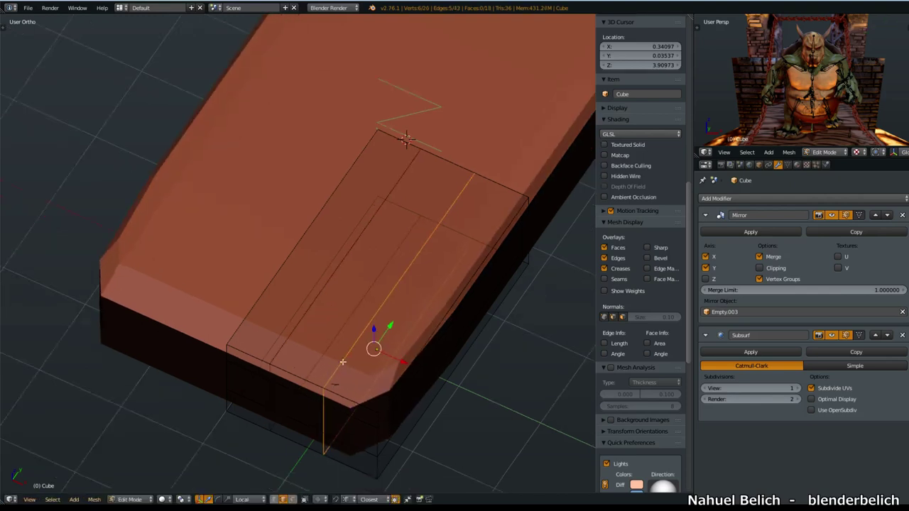
{"action": "scroll", "coordinate": [373, 347], "scroll_direction": "down", "scroll_amount": 1}
{"action": "key", "text": "Tab"}
Step: Enable Axis, Wire and Draw All Edges display for the plate
{"action": "left_click", "coordinate": [758, 164]}
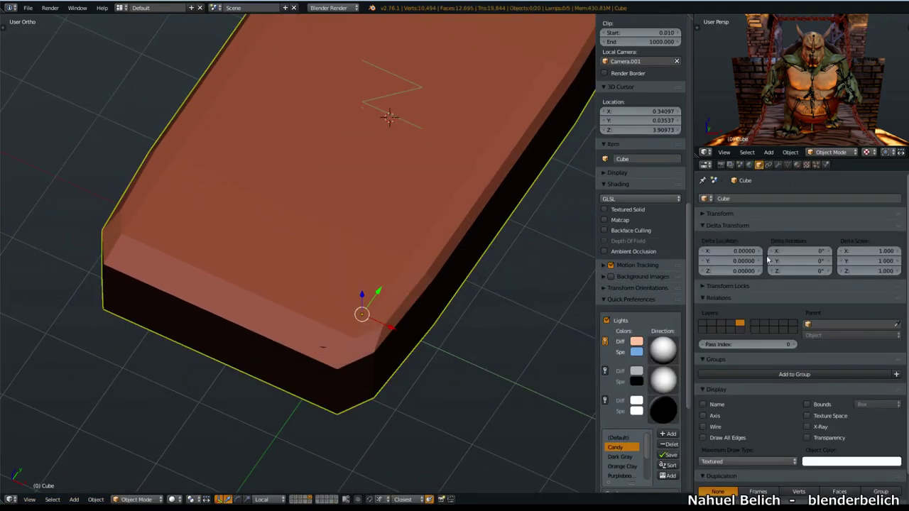
{"action": "left_click_drag", "start_coordinate": [712, 425], "coordinate": [719, 430]}
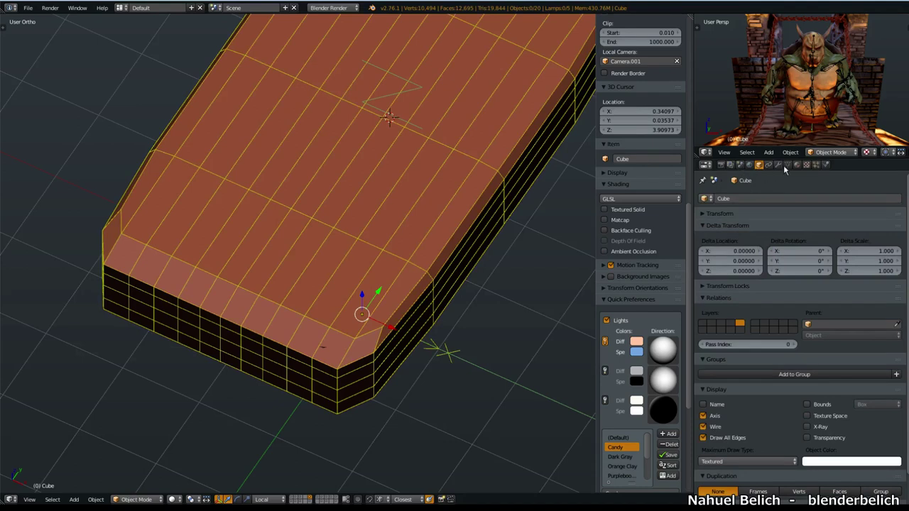
{"action": "left_click", "coordinate": [779, 165]}
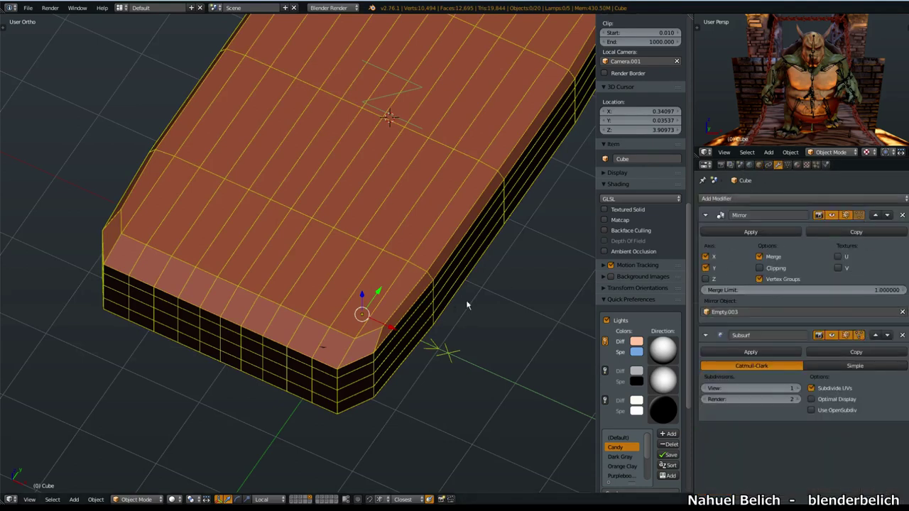
Step: Set the Subsurf modifier's viewport level to 2
{"action": "left_click_drag", "start_coordinate": [765, 294], "coordinate": [754, 293]}
{"action": "left_click", "coordinate": [793, 389]}
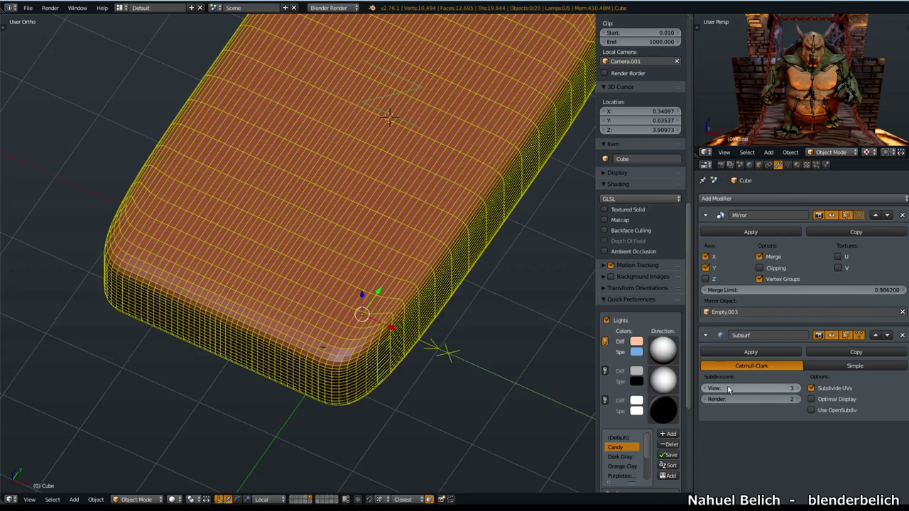
{"action": "left_click", "coordinate": [706, 388]}
Step: Try Merge Limit values 4, 2, 3 and 2, settling on 1, then view from top
{"action": "left_click_drag", "start_coordinate": [802, 290], "coordinate": [818, 297]}
{"action": "left_click", "coordinate": [810, 293]}
{"action": "type", "text": "4.000000"}
{"action": "key", "text": "Return"}
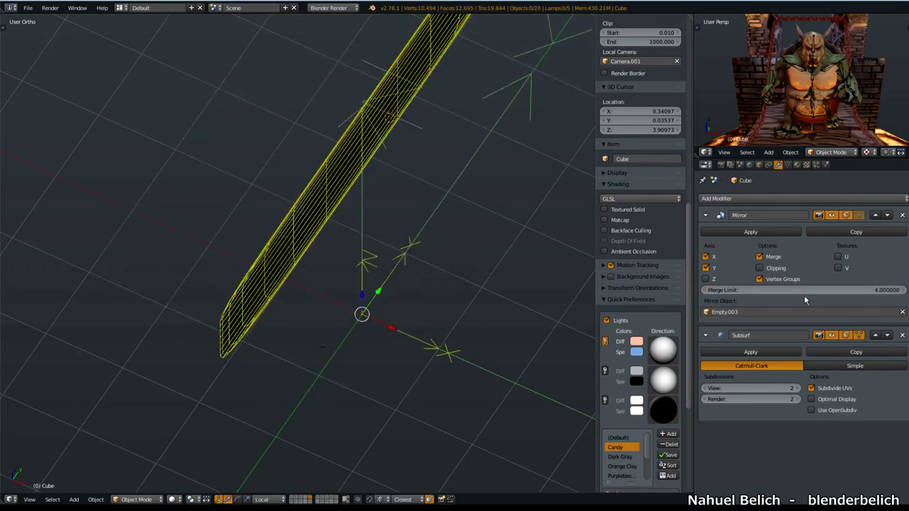
{"action": "left_click_drag", "start_coordinate": [803, 295], "coordinate": [762, 296]}
{"action": "left_click", "coordinate": [762, 296]}
{"action": "type", "text": "2"}
{"action": "key", "text": "Return"}
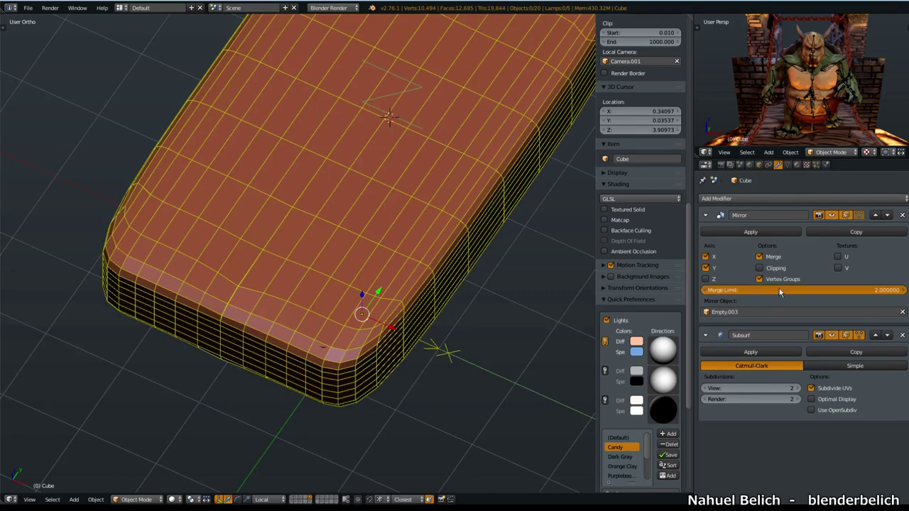
{"action": "left_click", "coordinate": [800, 289]}
{"action": "type", "text": "3"}
{"action": "key", "text": "Return"}
{"action": "left_click", "coordinate": [796, 291]}
{"action": "type", "text": "2"}
{"action": "key", "text": "Return"}
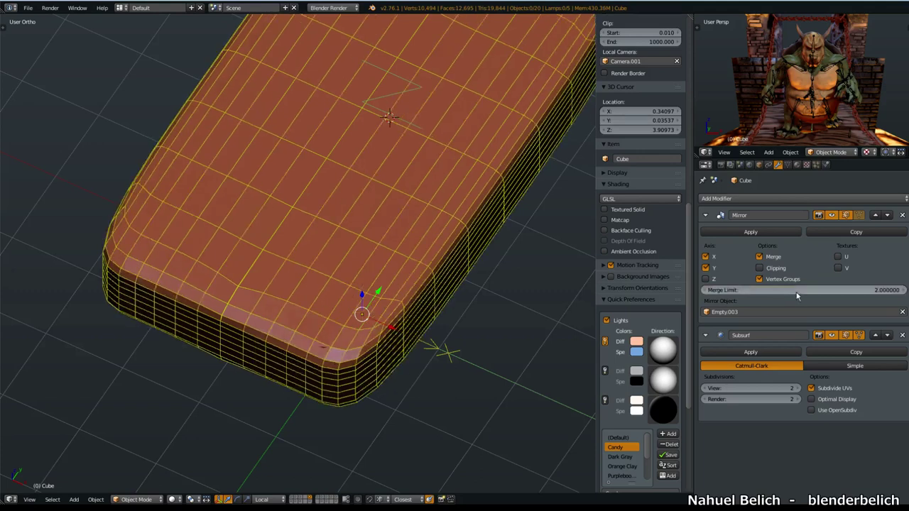
{"action": "left_click", "coordinate": [795, 291]}
{"action": "type", "text": "1"}
{"action": "key", "text": "Return"}
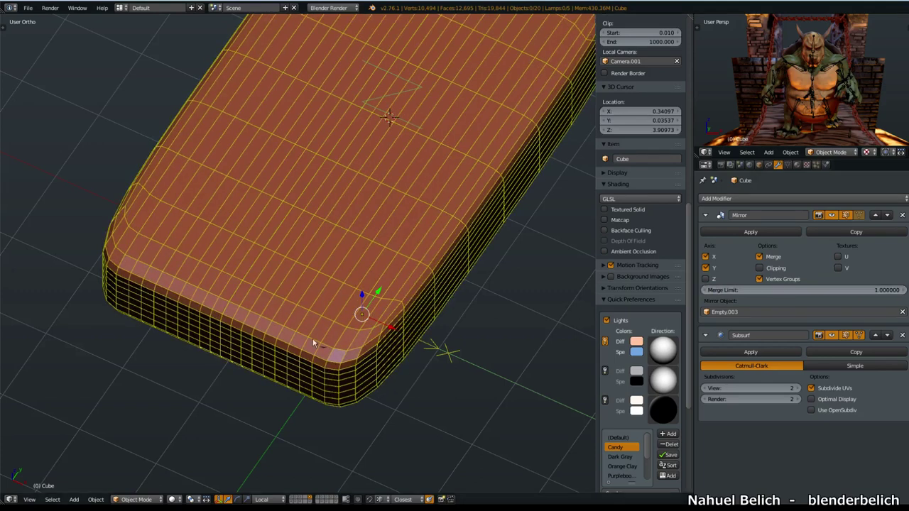
{"action": "key", "text": "KP_7"}
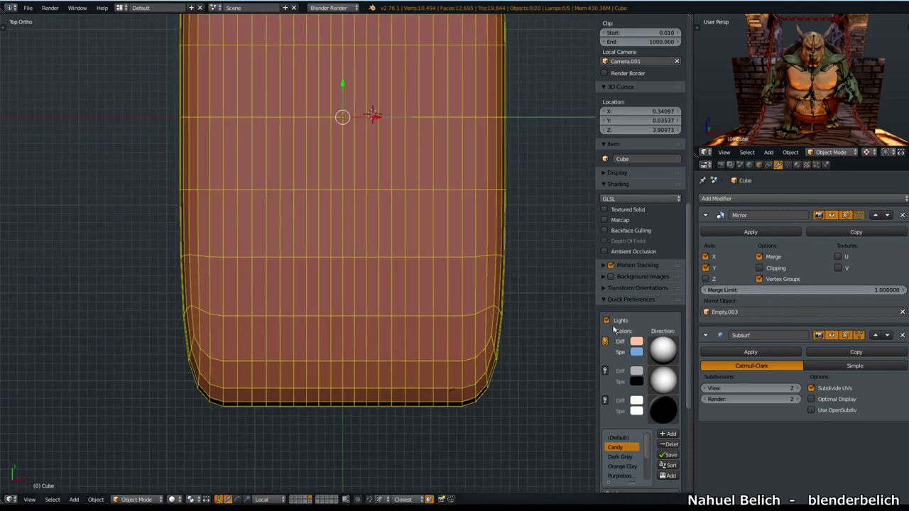
Step: Sketch a note below the plate's end, hide Subsurf in the viewport, and try merge limits 2 and 3
{"action": "middle_click_drag", "start_coordinate": [432, 367], "coordinate": [443, 295], "text": "shift"}
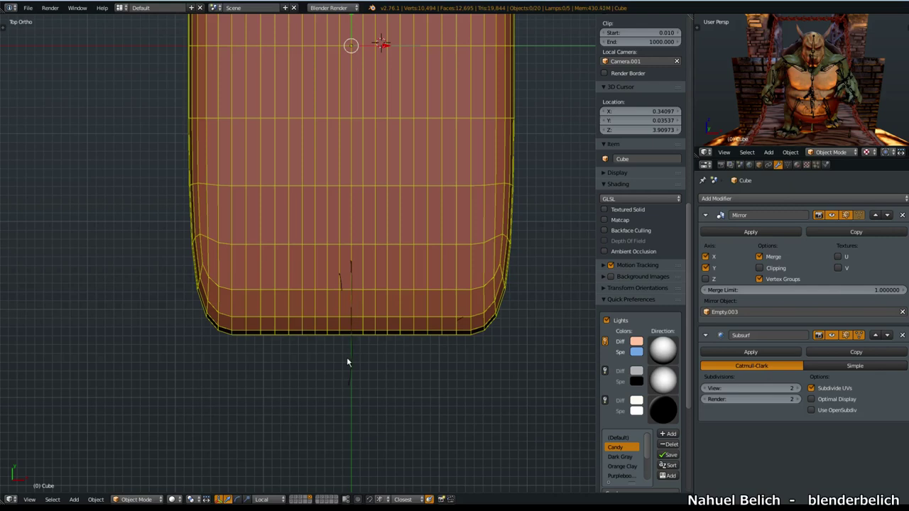
{"action": "left_click_drag", "start_coordinate": [353, 330], "coordinate": [349, 385]}
{"action": "left_click", "coordinate": [805, 292]}
{"action": "type", "text": "2"}
{"action": "key", "text": "Return"}
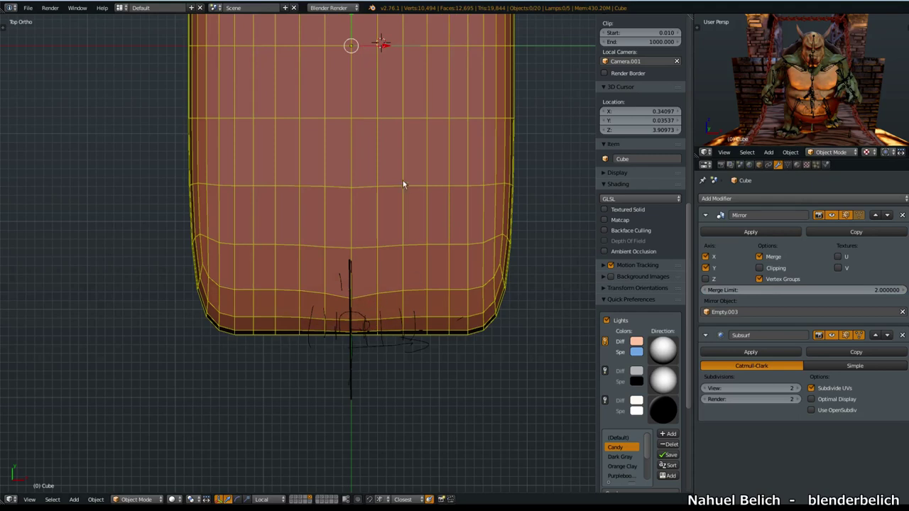
{"action": "left_click", "coordinate": [839, 335]}
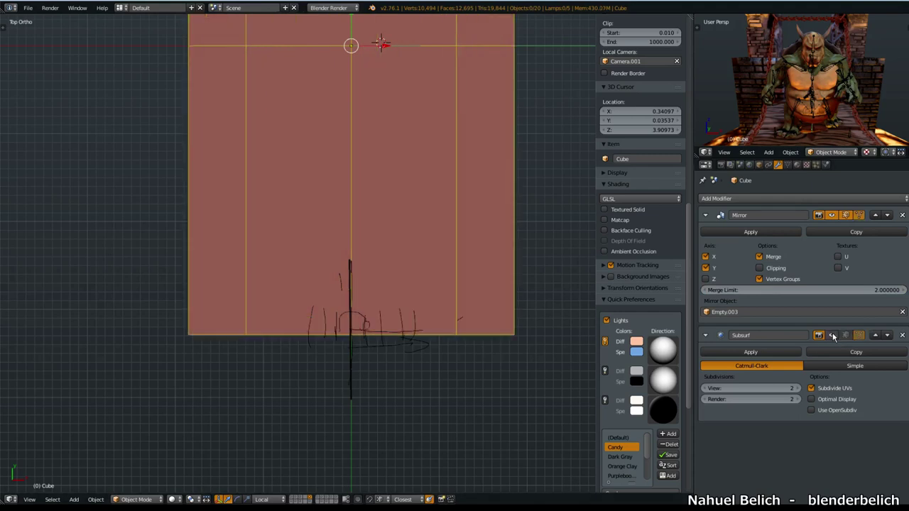
{"action": "left_click", "coordinate": [791, 312]}
{"action": "left_click", "coordinate": [820, 290]}
{"action": "type", "text": "3"}
{"action": "key", "text": "Return"}
Step: Try merge limits 0 and 4, then commit a tiny Mirror Merge Limit
{"action": "mouse_move", "coordinate": [458, 305]}
{"action": "middle_mouse_down"}
{"action": "mouse_move", "coordinate": [367, 303]}
{"action": "mouse_move", "coordinate": [363, 316]}
{"action": "middle_mouse_up"}
{"action": "key", "text": "KP_7"}
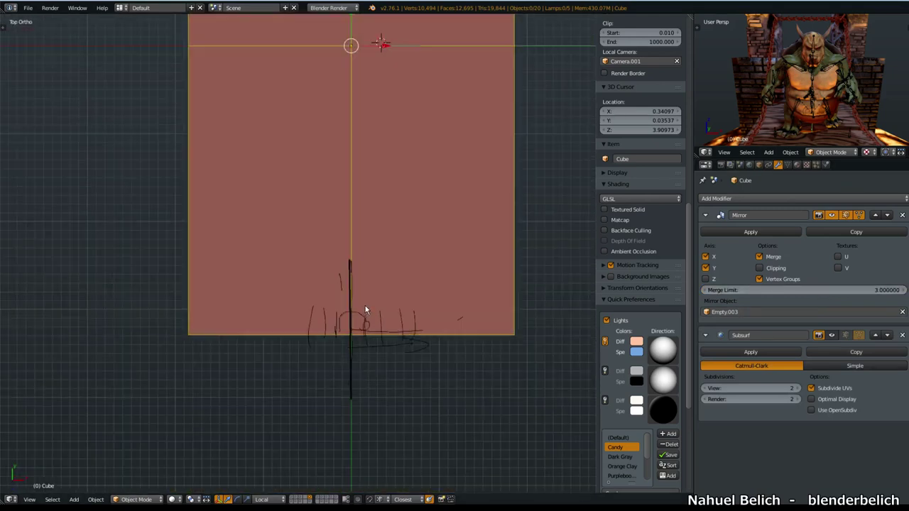
{"action": "left_click", "coordinate": [801, 290]}
{"action": "type", "text": "0"}
{"action": "key", "text": "Return"}
{"action": "mouse_move", "coordinate": [539, 269]}
{"action": "middle_mouse_down"}
{"action": "mouse_move", "coordinate": [381, 193]}
{"action": "mouse_move", "coordinate": [431, 61]}
{"action": "middle_mouse_up"}
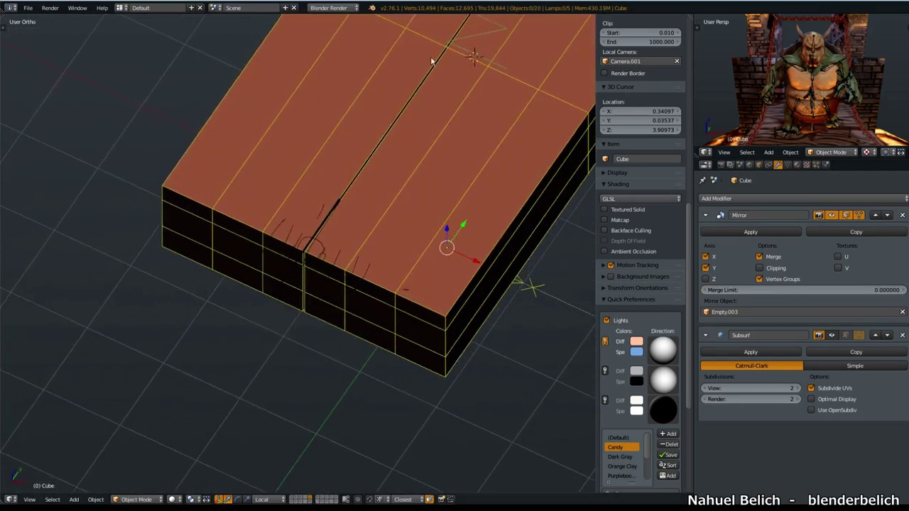
{"action": "left_click", "coordinate": [798, 287]}
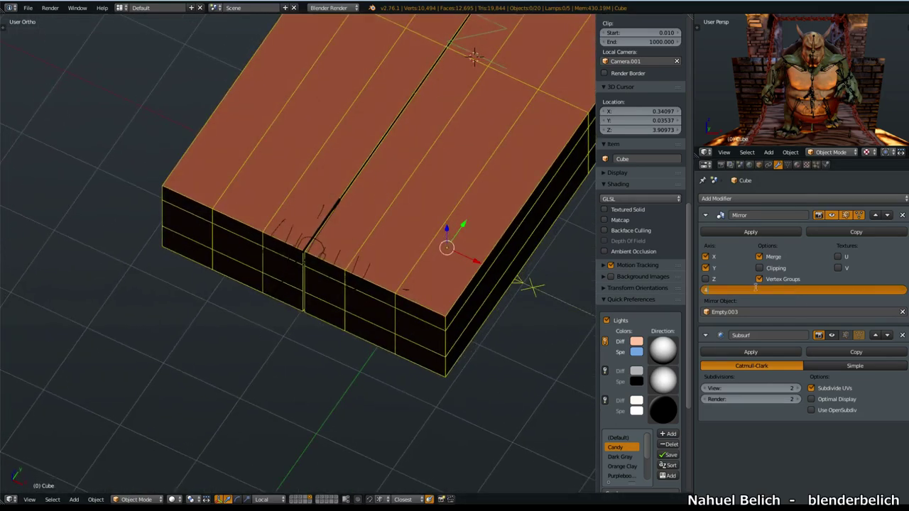
{"action": "key", "text": "Return"}
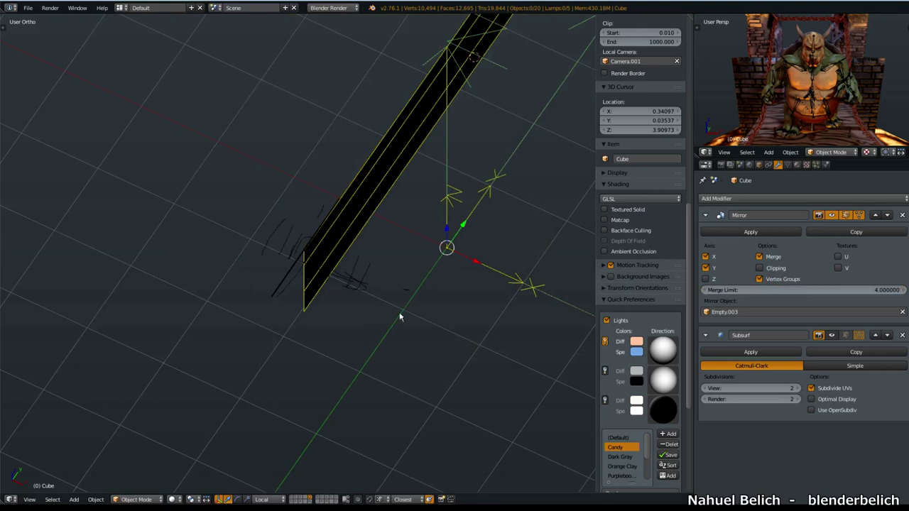
{"action": "left_click", "coordinate": [790, 291]}
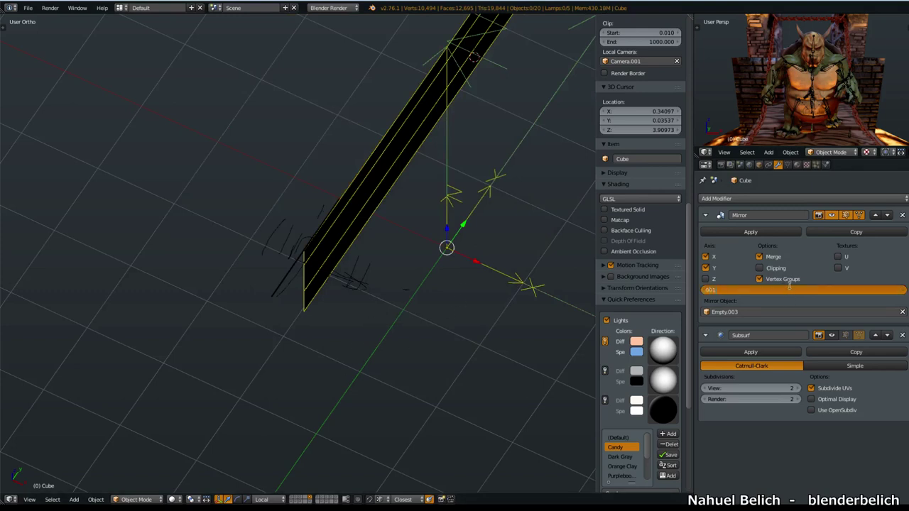
{"action": "key", "text": "Return"}
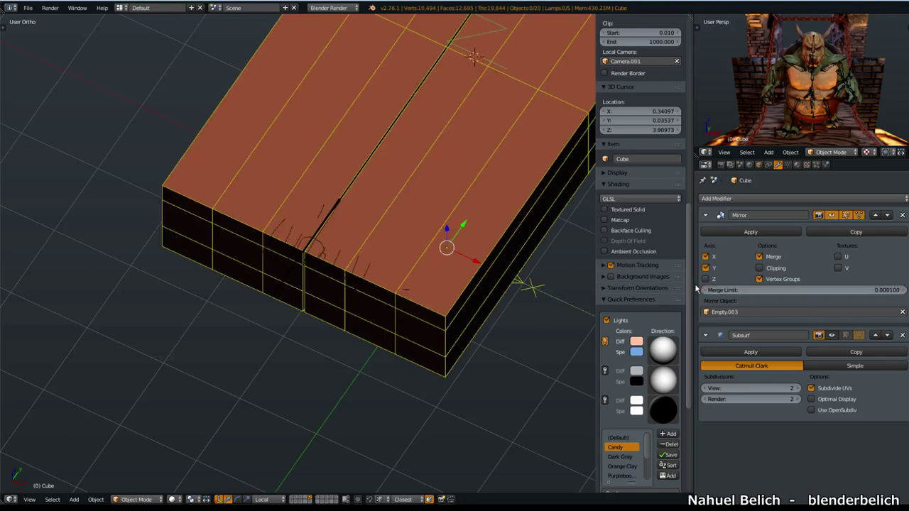
Step: In Edit Mode, turn on Mirror Clipping and select a vertical edge loop
{"action": "key", "text": "Tab"}
{"action": "left_click", "coordinate": [776, 273]}
{"action": "left_click", "coordinate": [355, 199], "text": "alt"}
{"action": "middle_click_drag", "start_coordinate": [358, 205], "coordinate": [365, 263]}
Step: Slide the selected edge loop along X and set the Merge Limit to 0.0039
{"action": "key", "text": "g"}
{"action": "key", "text": "x"}
{"action": "key", "text": "x"}
{"action": "left_click", "coordinate": [378, 266]}
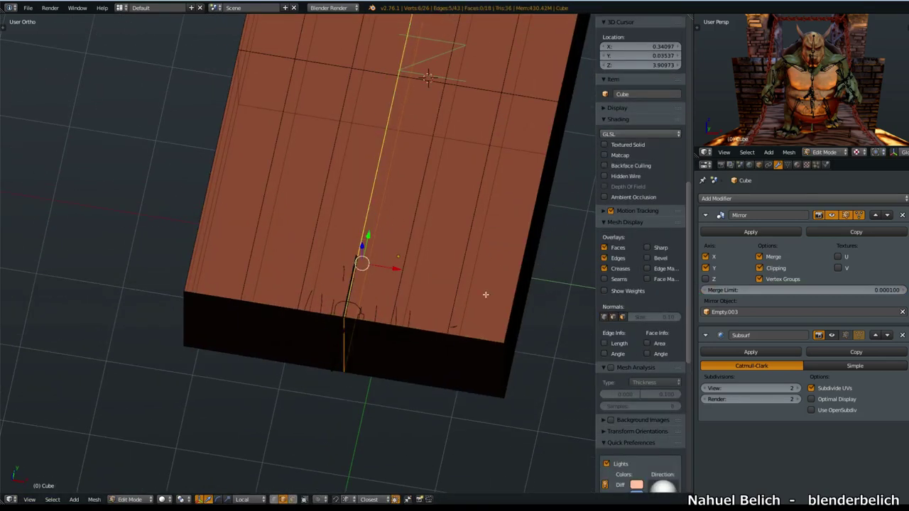
{"action": "left_click_drag", "start_coordinate": [780, 294], "coordinate": [790, 287]}
{"action": "middle_click_drag", "start_coordinate": [425, 355], "coordinate": [440, 284]}
Step: Undo the recent cuts and dissolve the two horizontal edge loops around the block
{"action": "key", "text": "ctrl+z"}
{"action": "key", "text": "ctrl+z"}
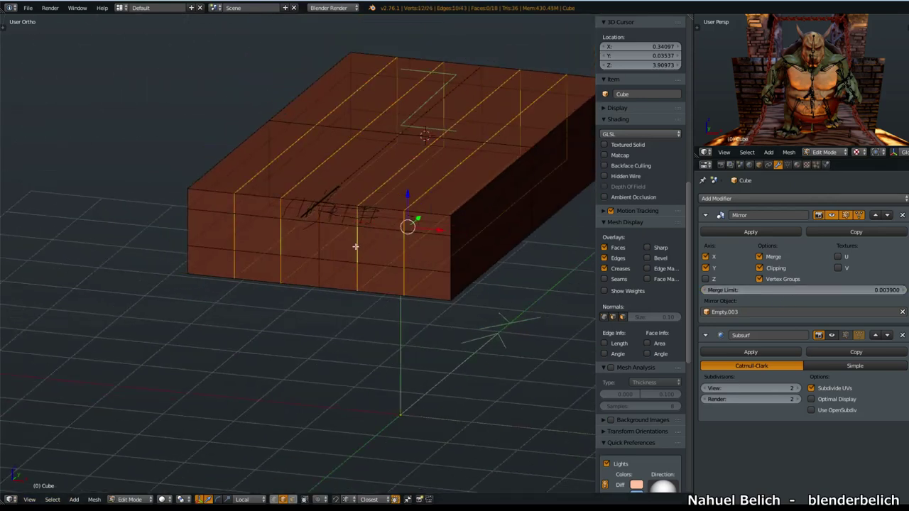
{"action": "key", "text": "ctrl+z"}
{"action": "right_click", "coordinate": [435, 254], "text": "alt"}
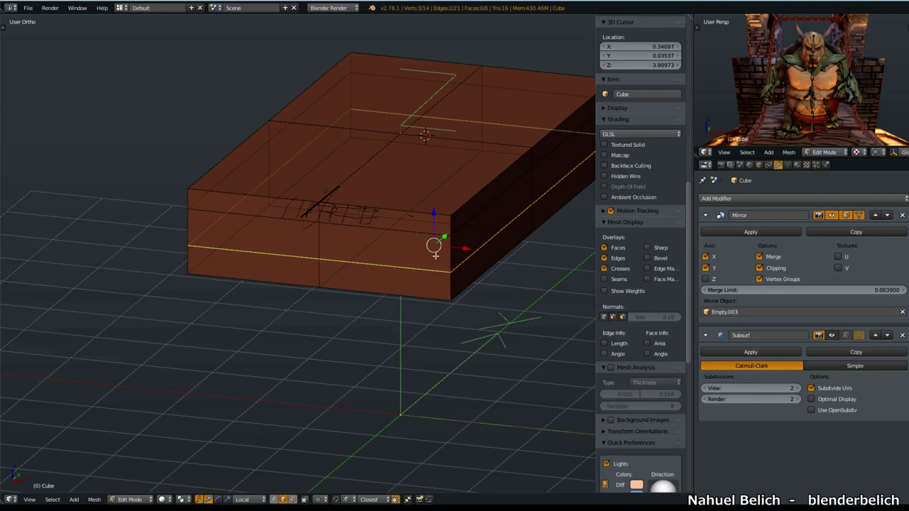
{"action": "key", "text": "ctrl+x"}
{"action": "right_click", "coordinate": [419, 232], "text": "alt"}
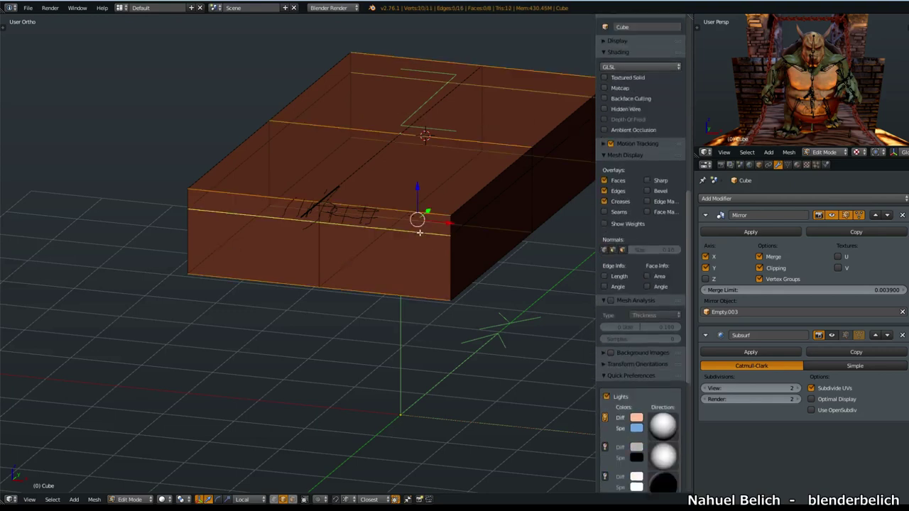
{"action": "key", "text": "ctrl+x"}
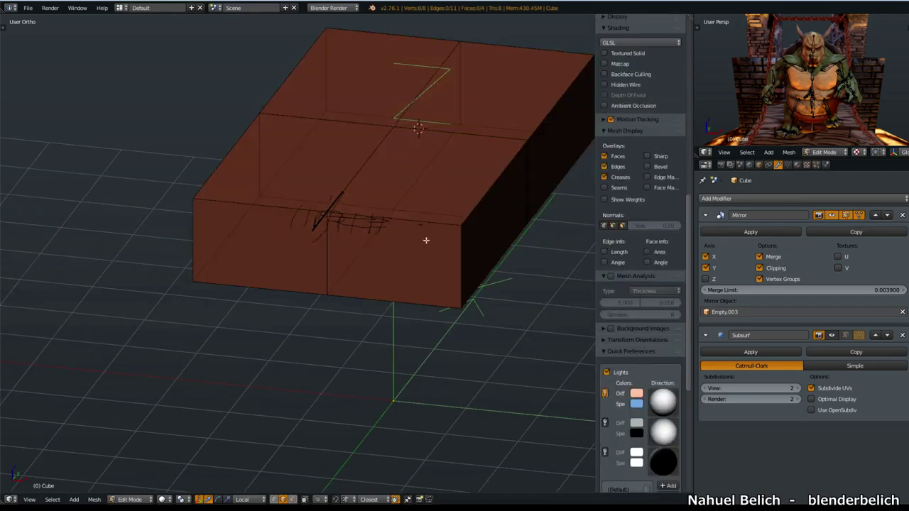
Step: Scale the whole block down along Z twice to flatten it into a thin tabletop
{"action": "key", "text": "a"}
{"action": "key", "text": "s"}
{"action": "key", "text": "z"}
{"action": "left_click", "coordinate": [433, 227]}
{"action": "key", "text": "s"}
{"action": "key", "text": "z"}
{"action": "left_click", "coordinate": [423, 240]}
{"action": "middle_click_drag", "start_coordinate": [348, 196], "coordinate": [393, 173]}
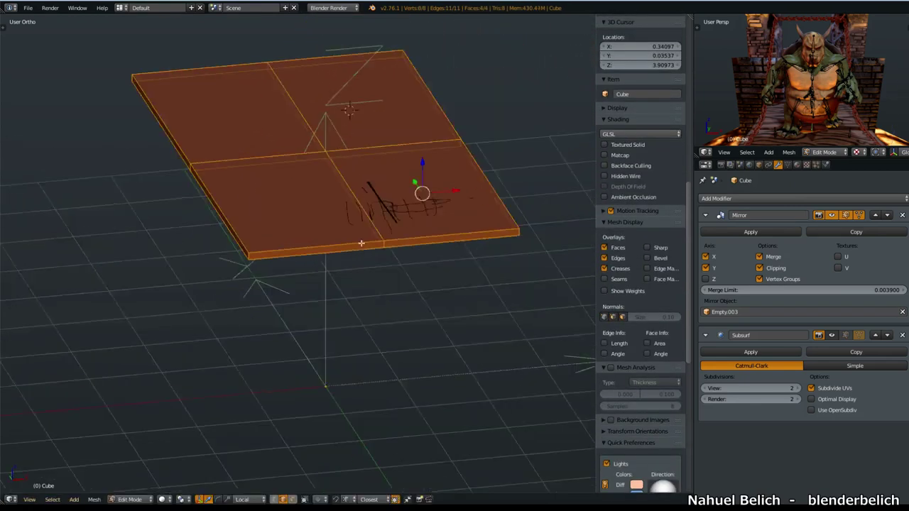
{"action": "middle_click_drag", "start_coordinate": [446, 142], "coordinate": [433, 213]}
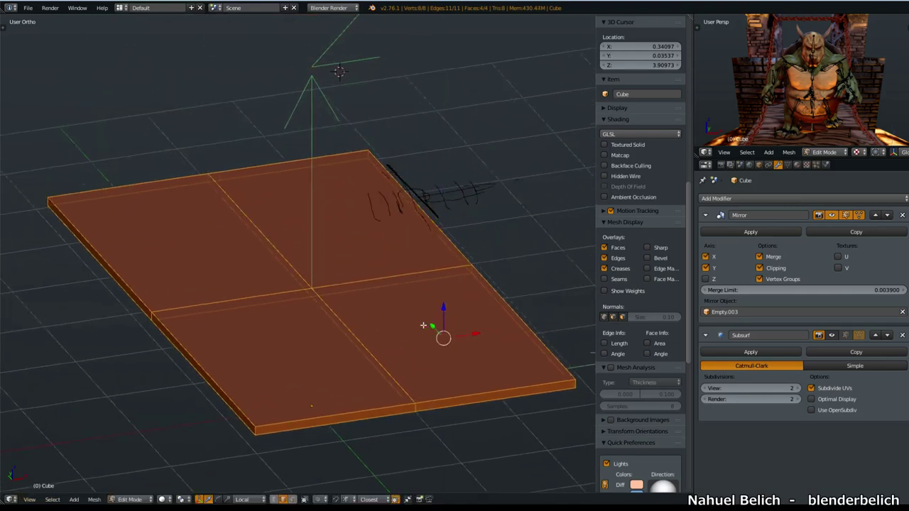
{"action": "key", "text": "Tab"}
{"action": "middle_click_drag", "start_coordinate": [300, 280], "coordinate": [385, 362]}
{"action": "scroll", "coordinate": [385, 362], "scroll_direction": "up", "scroll_amount": 2}
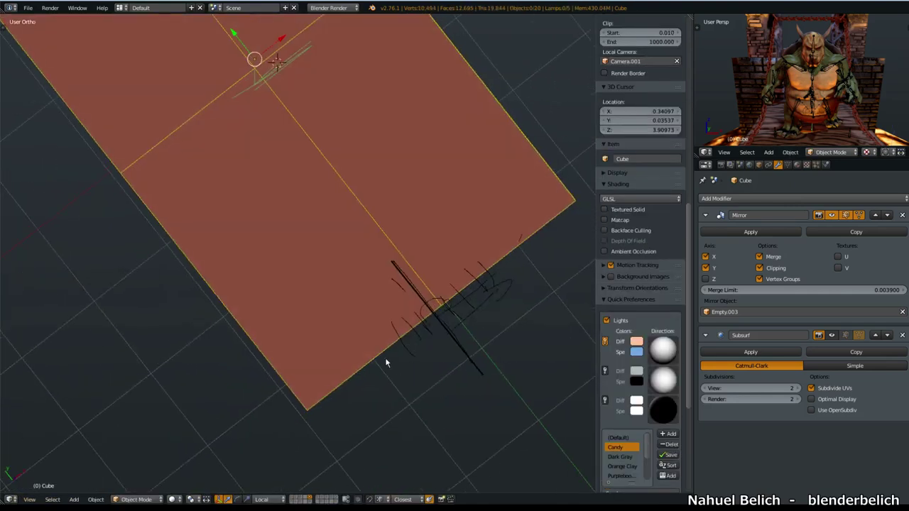
Step: Add a loop cut across the tabletop slab
{"action": "key", "text": "Tab"}
{"action": "key", "text": "ctrl+r"}
{"action": "left_click", "coordinate": [499, 260]}
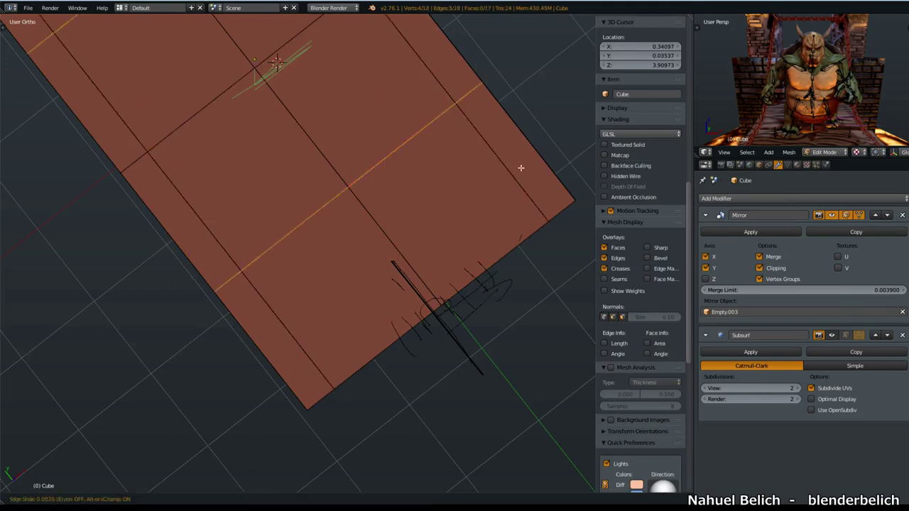
{"action": "left_click", "coordinate": [539, 234]}
{"action": "middle_click_drag", "start_coordinate": [539, 234], "coordinate": [495, 232]}
{"action": "mouse_move", "coordinate": [404, 136]}
{"action": "middle_mouse_down"}
{"action": "mouse_move", "coordinate": [467, 249]}
{"action": "mouse_move", "coordinate": [445, 248]}
{"action": "middle_mouse_up"}
{"action": "mouse_move", "coordinate": [529, 369]}
{"action": "middle_mouse_down"}
{"action": "mouse_move", "coordinate": [465, 345]}
{"action": "mouse_move", "coordinate": [395, 264]}
{"action": "middle_mouse_up"}
Step: Extrude the corner faces under the slab downward into table legs
{"action": "key", "text": "ctrl+Tab"}
{"action": "left_click", "coordinate": [337, 226]}
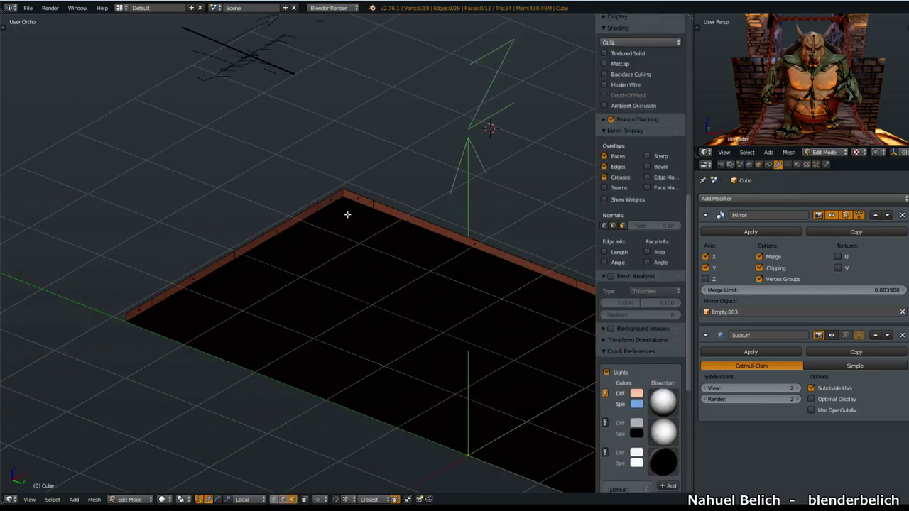
{"action": "right_click", "coordinate": [347, 212]}
{"action": "key", "text": "e"}
{"action": "key", "text": "KP_1"}
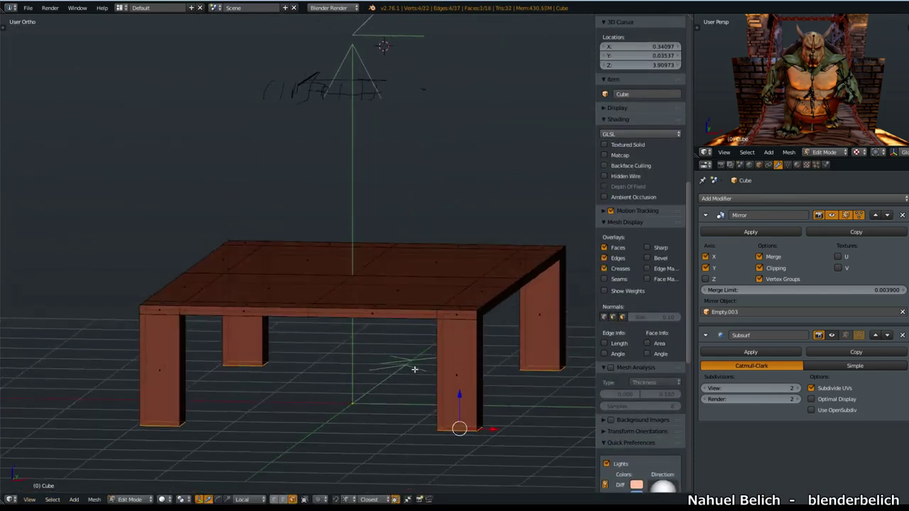
{"action": "left_click", "coordinate": [472, 403]}
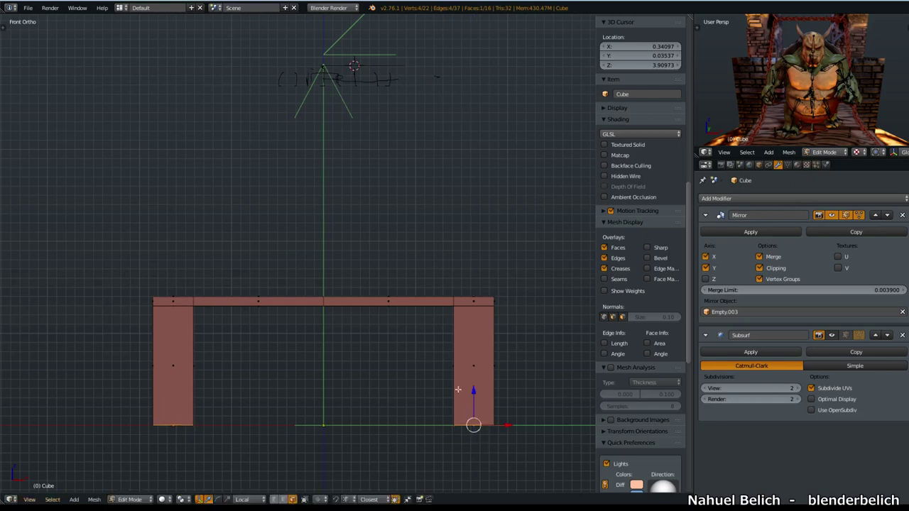
{"action": "middle_click_drag", "start_coordinate": [472, 402], "coordinate": [487, 375]}
{"action": "key", "text": "Tab"}
{"action": "scroll", "coordinate": [307, 311], "scroll_direction": "up", "scroll_amount": 2}
{"action": "scroll", "coordinate": [306, 311], "scroll_direction": "up", "scroll_amount": 3}
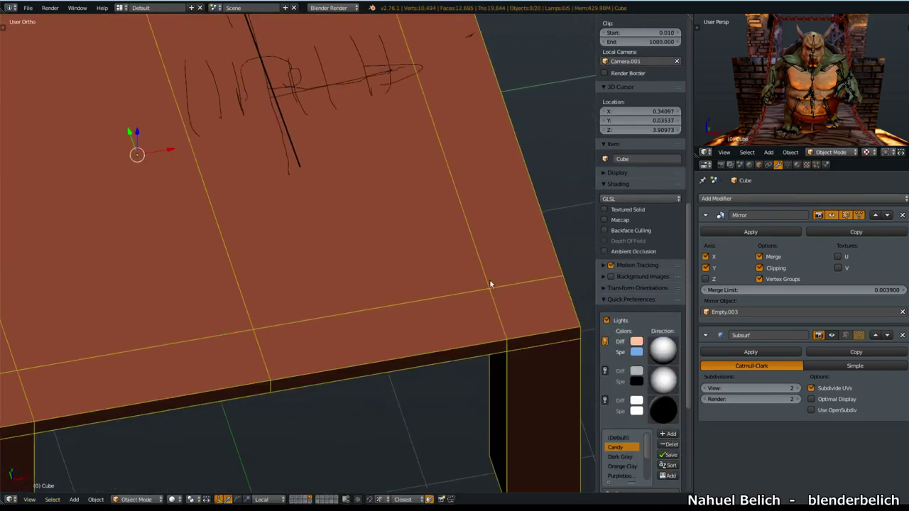
{"action": "middle_click_drag", "start_coordinate": [531, 308], "coordinate": [446, 294], "text": "shift"}
{"action": "key", "text": "shift+a"}
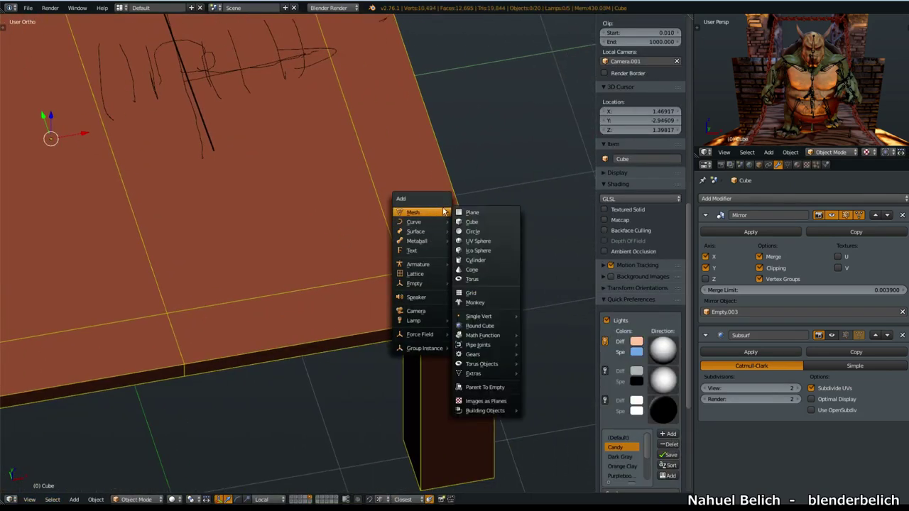
Step: Add a UV sphere and delete the faces of its lower half
{"action": "left_click", "coordinate": [480, 241]}
{"action": "key", "text": "Tab"}
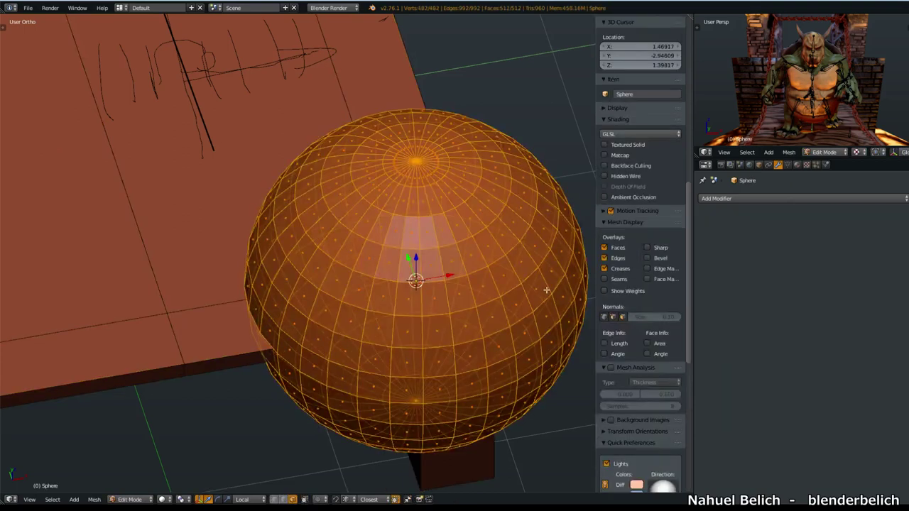
{"action": "key", "text": "KP_1"}
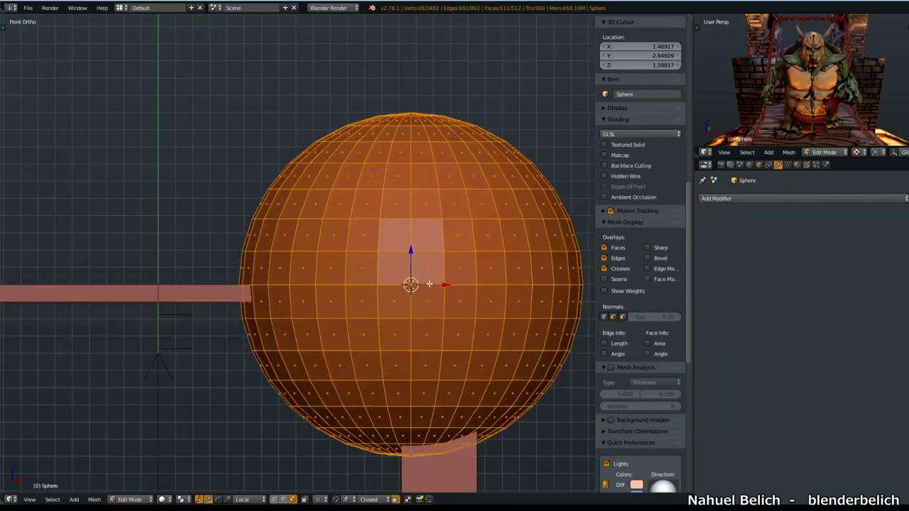
{"action": "key", "text": "a"}
{"action": "scroll", "coordinate": [603, 454], "scroll_direction": "down", "scroll_amount": 4}
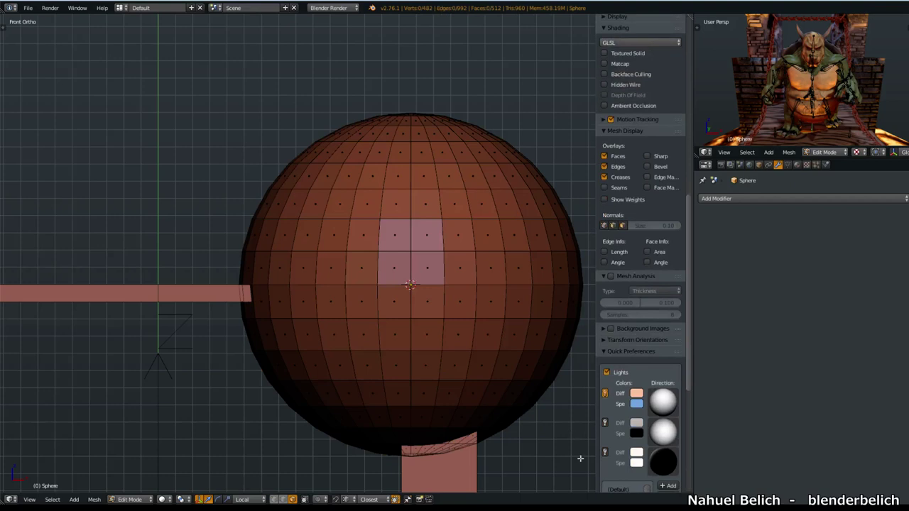
{"action": "left_click_drag", "start_coordinate": [588, 479], "coordinate": [242, 289]}
{"action": "key", "text": "x"}
{"action": "key", "text": "x"}
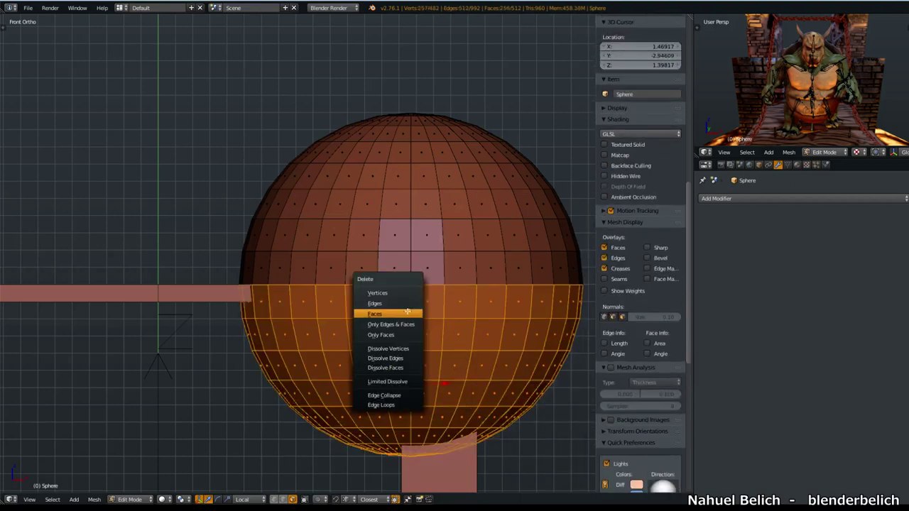
{"action": "left_click", "coordinate": [401, 313]}
Step: Scale the remaining dome down to about 0.0435 for rivet size
{"action": "scroll", "coordinate": [634, 212], "scroll_direction": "down", "scroll_amount": 5}
{"action": "scroll", "coordinate": [622, 294], "scroll_direction": "down", "scroll_amount": 2}
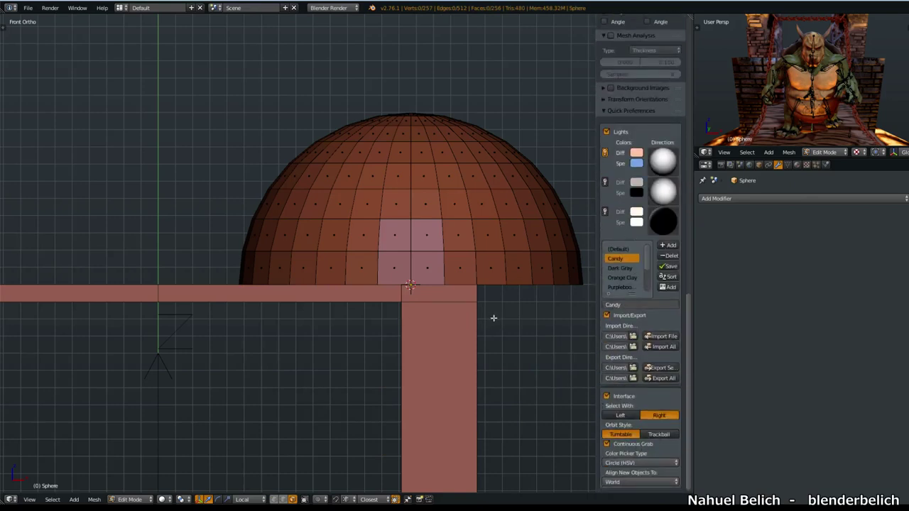
{"action": "key", "text": "a"}
{"action": "key", "text": "s"}
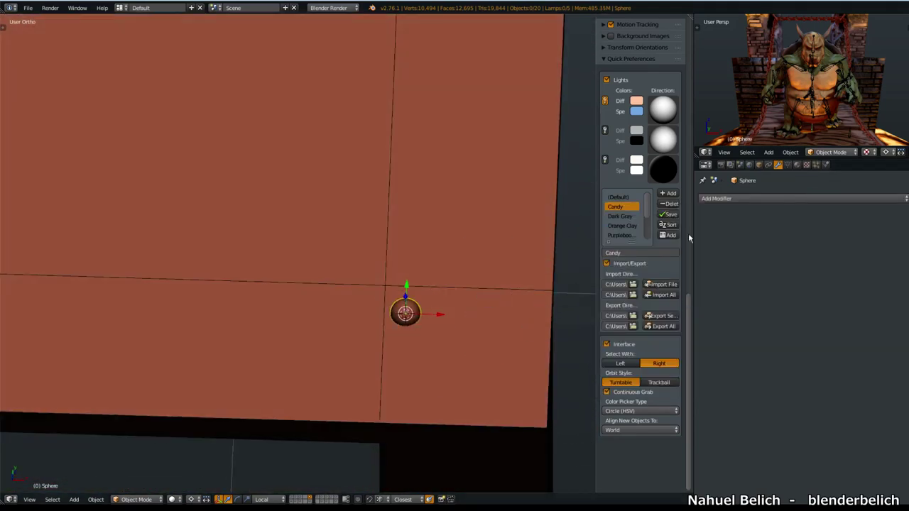
Step: Add a Mirror modifier to the half-sphere rivet, mirroring it across X and Y into four rivets
{"action": "left_click", "coordinate": [756, 200]}
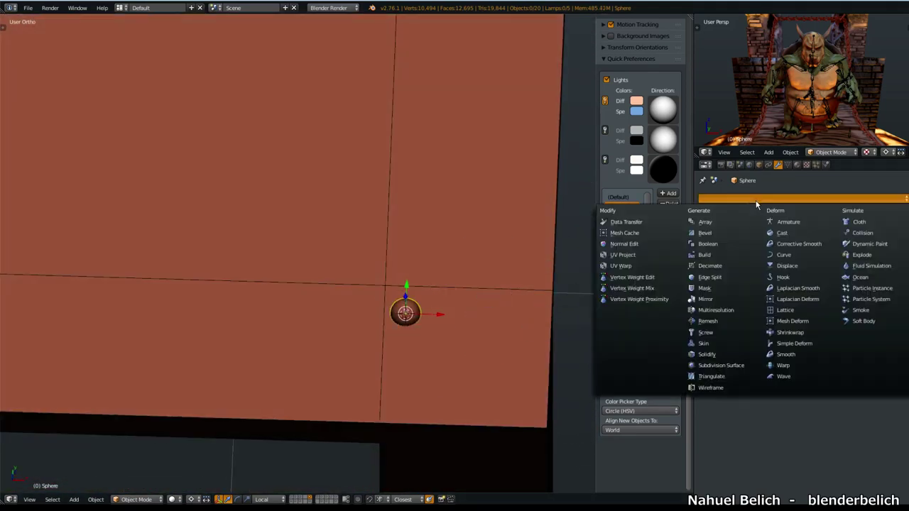
{"action": "left_click", "coordinate": [716, 299]}
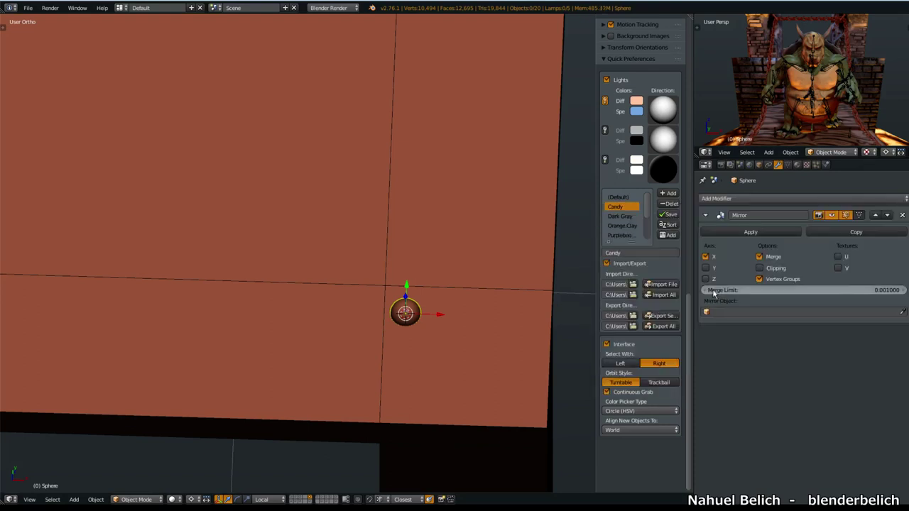
{"action": "key", "text": "Tab"}
{"action": "key", "text": "g"}
{"action": "key", "text": "x"}
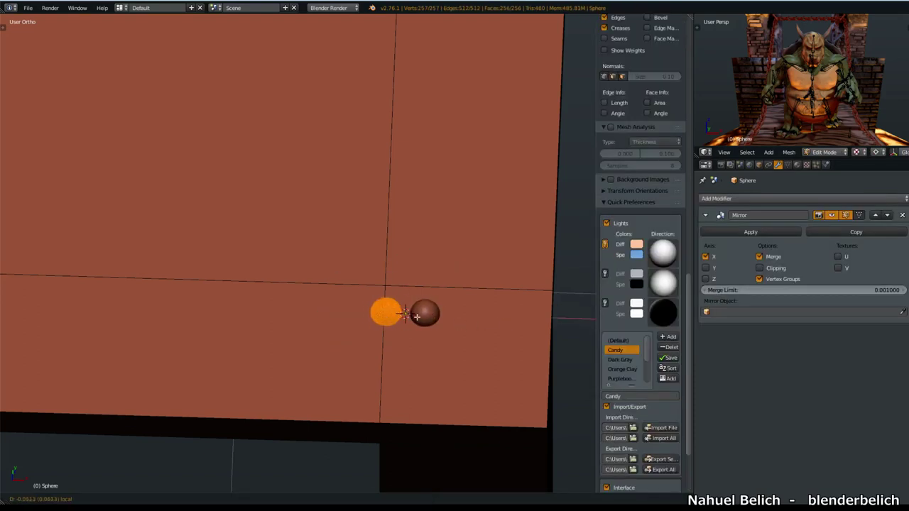
{"action": "left_click", "coordinate": [402, 314]}
{"action": "middle_click_drag", "start_coordinate": [402, 315], "coordinate": [335, 349]}
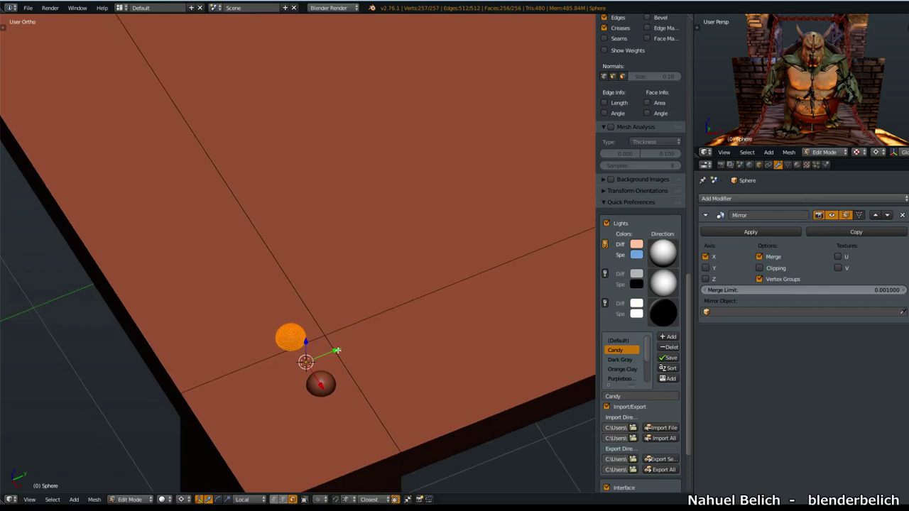
{"action": "left_click_drag", "start_coordinate": [334, 348], "coordinate": [367, 334]}
{"action": "middle_click_drag", "start_coordinate": [367, 335], "coordinate": [345, 369]}
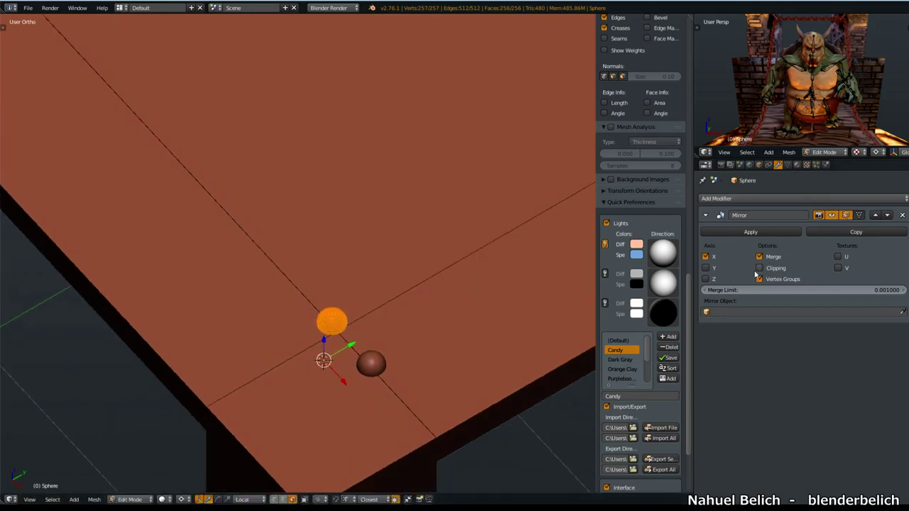
{"action": "left_click", "coordinate": [705, 268]}
{"action": "left_click_drag", "start_coordinate": [347, 347], "coordinate": [348, 350]}
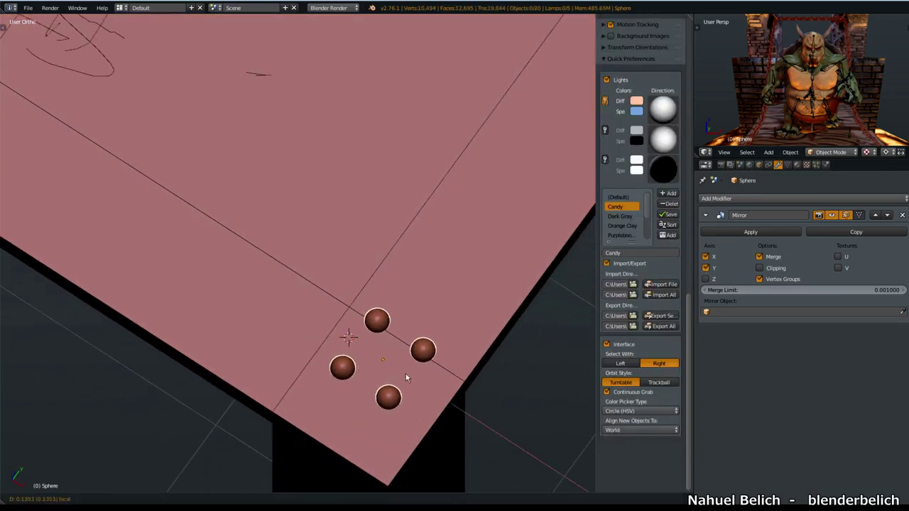
{"action": "left_click", "coordinate": [406, 371]}
Step: Move the rivet sphere along Y and X so the four rivets sit at the table corner
{"action": "left_click", "coordinate": [371, 317]}
{"action": "key", "text": "g"}
{"action": "key", "text": "y"}
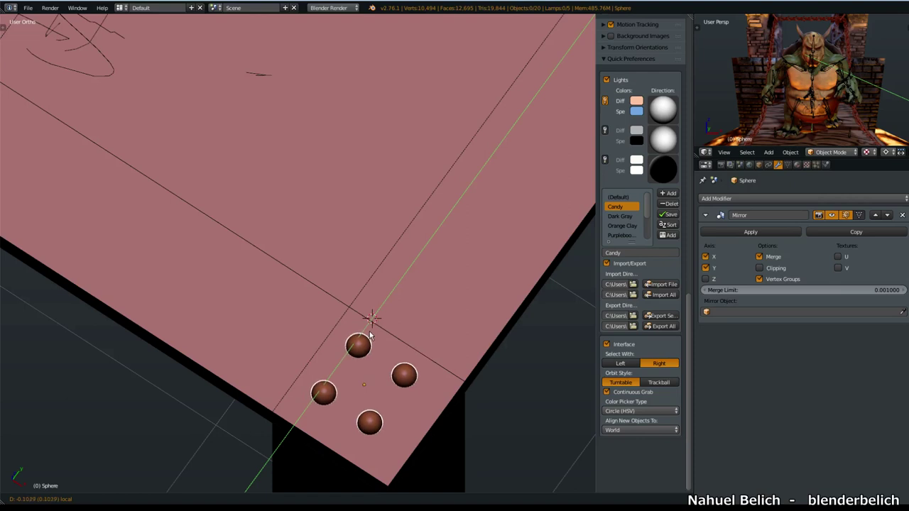
{"action": "left_click", "coordinate": [374, 317]}
{"action": "key", "text": "g"}
{"action": "key", "text": "x"}
{"action": "left_click", "coordinate": [401, 295]}
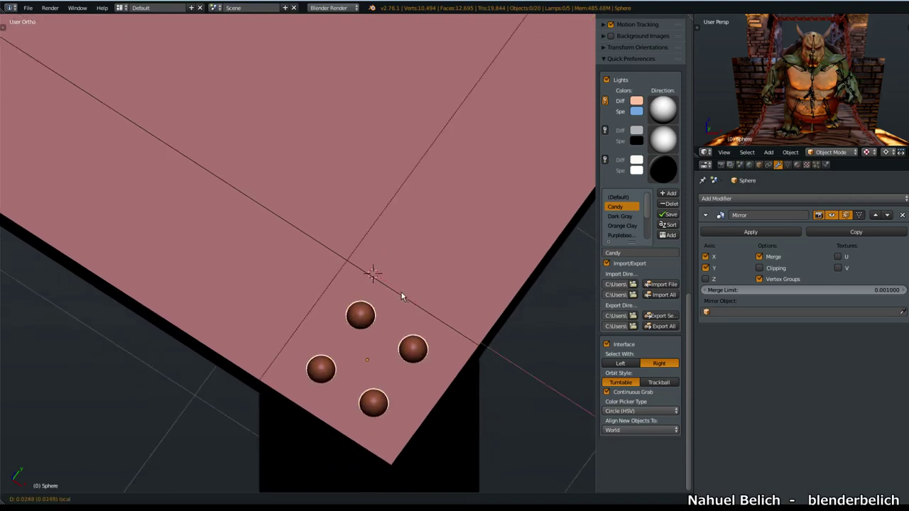
Step: In Edit Mode, select the sphere's top pole, grow the selection and flatten it along Z
{"action": "key", "text": "Tab"}
{"action": "scroll", "coordinate": [382, 368], "scroll_direction": "up", "scroll_amount": 1}
{"action": "scroll", "coordinate": [377, 261], "scroll_direction": "up", "scroll_amount": 2}
{"action": "right_click", "coordinate": [357, 209]}
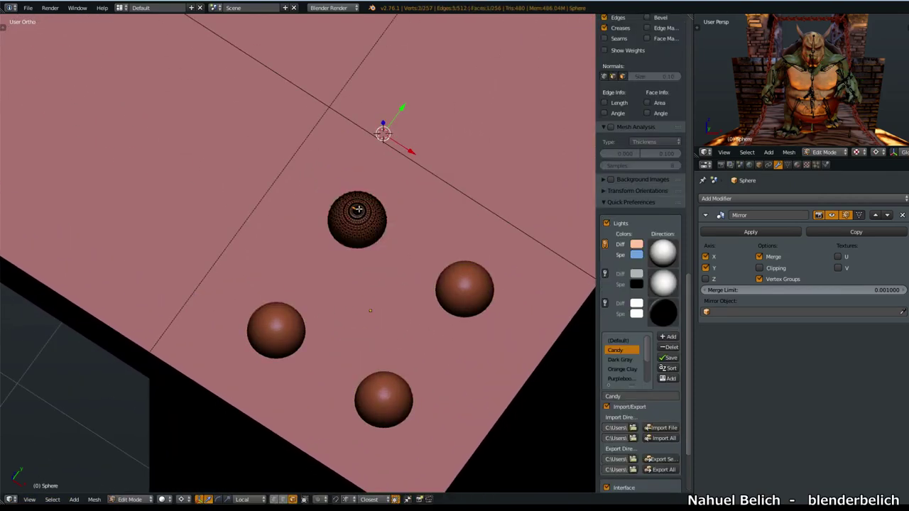
{"action": "scroll", "coordinate": [327, 298], "scroll_direction": "up", "scroll_amount": 4}
{"action": "scroll", "coordinate": [299, 312], "scroll_direction": "up", "scroll_amount": 2}
{"action": "key", "text": "ctrl+Tab"}
{"action": "left_click", "coordinate": [304, 286]}
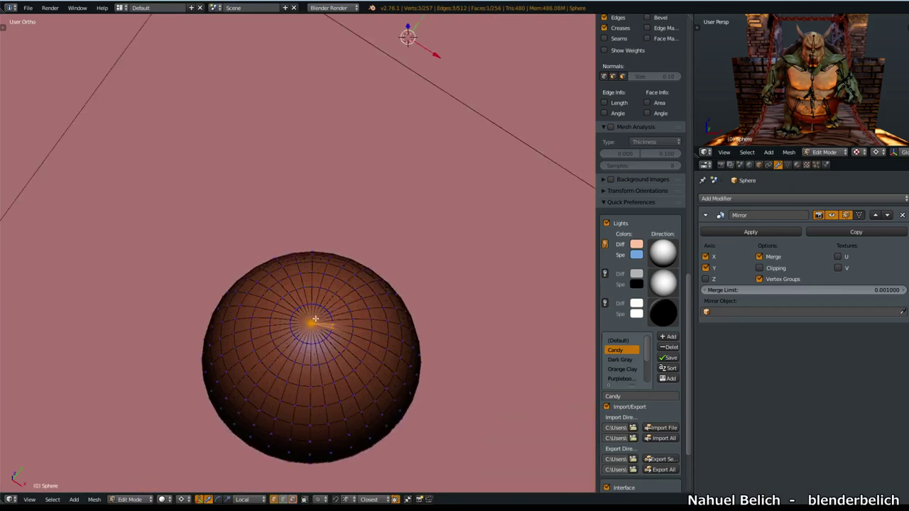
{"action": "key", "text": "ctrl+KP_Add"}
{"action": "key", "text": "ctrl+KP_Add"}
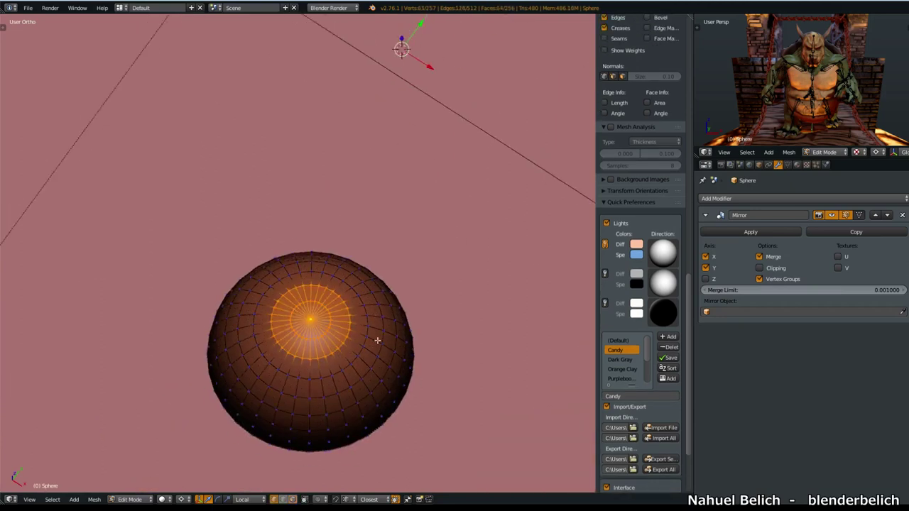
{"action": "scroll", "coordinate": [369, 350], "scroll_direction": "down", "scroll_amount": 3}
{"action": "key", "text": "s"}
{"action": "key", "text": "z"}
{"action": "left_click", "coordinate": [426, 234]}
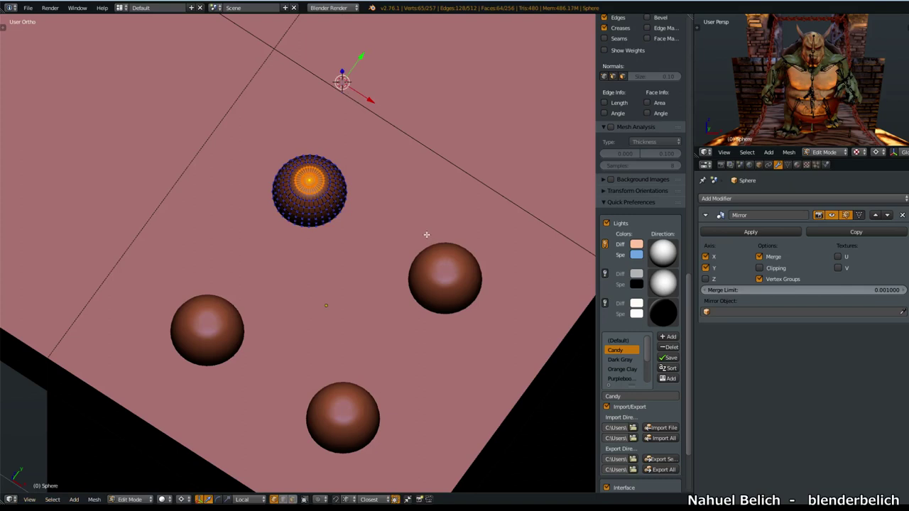
Step: Extrude the flattened top and scale it inward into a small centre dimple
{"action": "key", "text": "e"}
{"action": "key", "text": "s"}
{"action": "left_click", "coordinate": [462, 137]}
{"action": "key", "text": "ctrl+comma"}
{"action": "key", "text": "s"}
{"action": "left_click", "coordinate": [470, 155]}
Step: Add a loop cut around the rivet top, then return to Object Mode in top view
{"action": "scroll", "coordinate": [323, 222], "scroll_direction": "up", "scroll_amount": 1}
{"action": "key", "text": "ctrl+r"}
{"action": "left_click", "coordinate": [333, 170]}
{"action": "left_click", "coordinate": [348, 201]}
{"action": "mouse_move", "coordinate": [348, 201]}
{"action": "middle_mouse_down"}
{"action": "mouse_move", "coordinate": [345, 171]}
{"action": "mouse_move", "coordinate": [533, 134]}
{"action": "middle_mouse_up"}
{"action": "scroll", "coordinate": [343, 155], "scroll_direction": "up", "scroll_amount": 3}
{"action": "scroll", "coordinate": [459, 270], "scroll_direction": "down", "scroll_amount": 3}
{"action": "scroll", "coordinate": [459, 271], "scroll_direction": "down", "scroll_amount": 2}
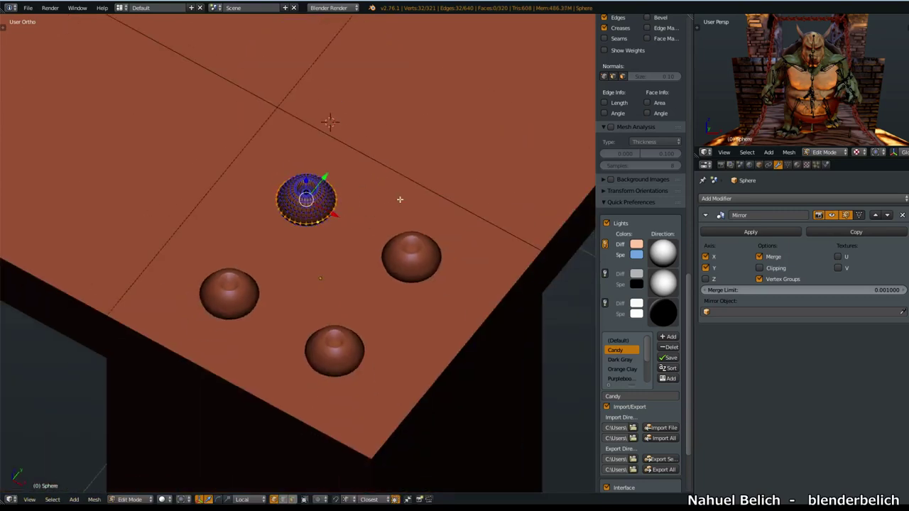
{"action": "key", "text": "Tab"}
{"action": "scroll", "coordinate": [338, 272], "scroll_direction": "down", "scroll_amount": 3}
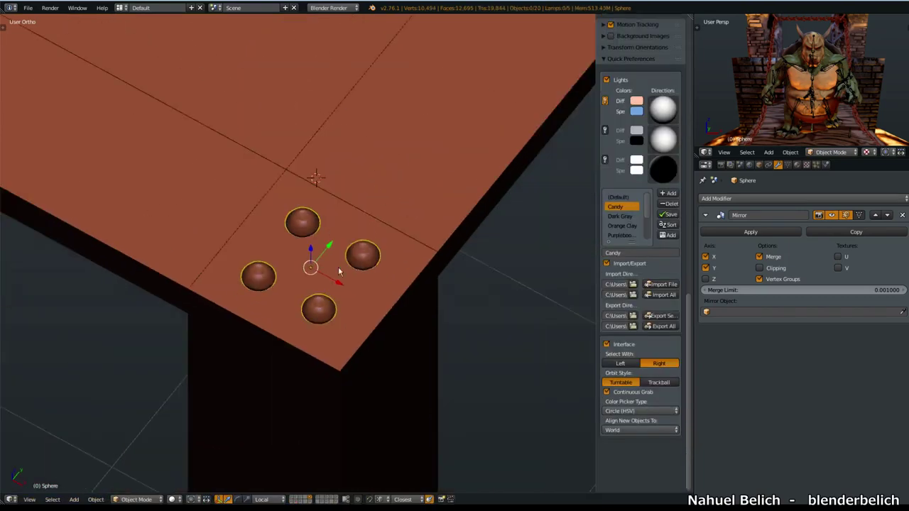
{"action": "key", "text": "KP_7"}
{"action": "scroll", "coordinate": [320, 371], "scroll_direction": "down", "scroll_amount": 3}
Step: Add a second Mirror modifier to the rivet sphere using Empty.003 as mirror object, with Y enabled
{"action": "mouse_move", "coordinate": [344, 410]}
{"action": "middle_mouse_down"}
{"action": "mouse_move", "coordinate": [319, 395]}
{"action": "mouse_move", "coordinate": [283, 334]}
{"action": "mouse_move", "coordinate": [467, 133]}
{"action": "middle_mouse_up"}
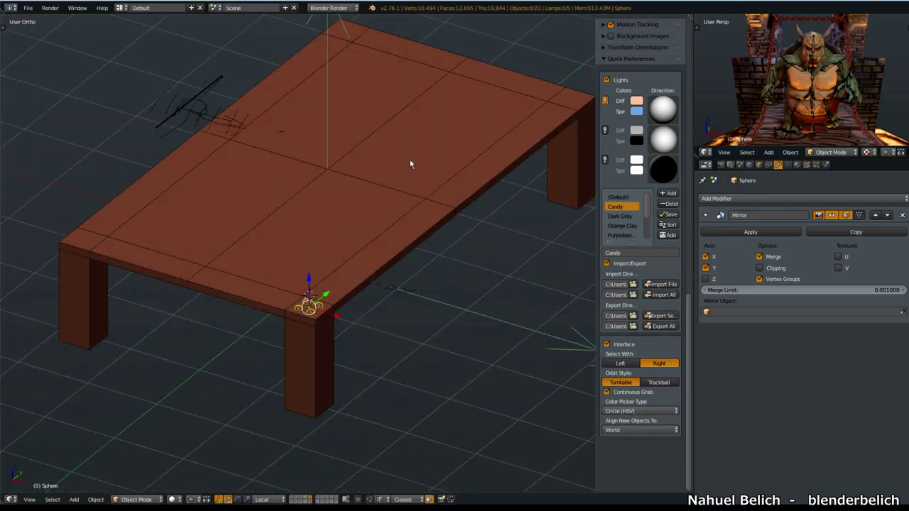
{"action": "left_click", "coordinate": [773, 199]}
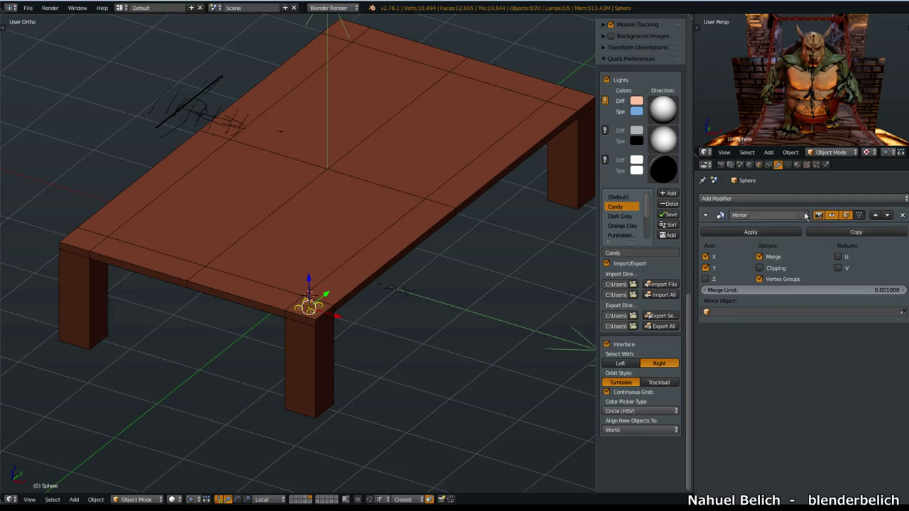
{"action": "left_click", "coordinate": [767, 199]}
{"action": "left_click", "coordinate": [708, 302]}
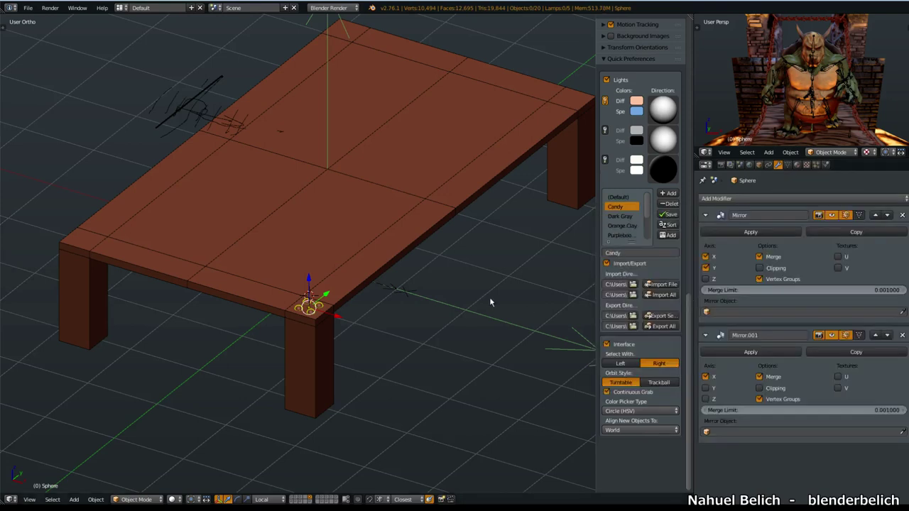
{"action": "middle_click_drag", "start_coordinate": [489, 297], "coordinate": [482, 314]}
{"action": "middle_click_drag", "start_coordinate": [502, 355], "coordinate": [539, 334]}
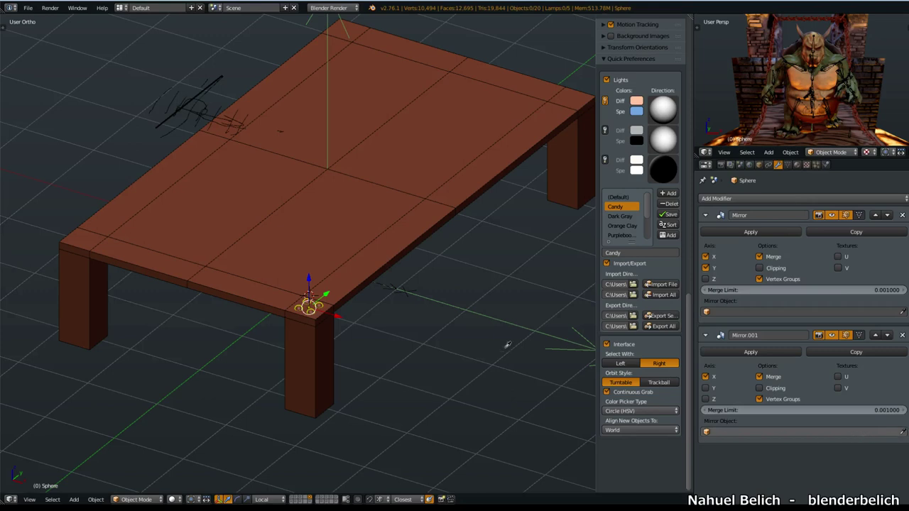
{"action": "left_click", "coordinate": [506, 326]}
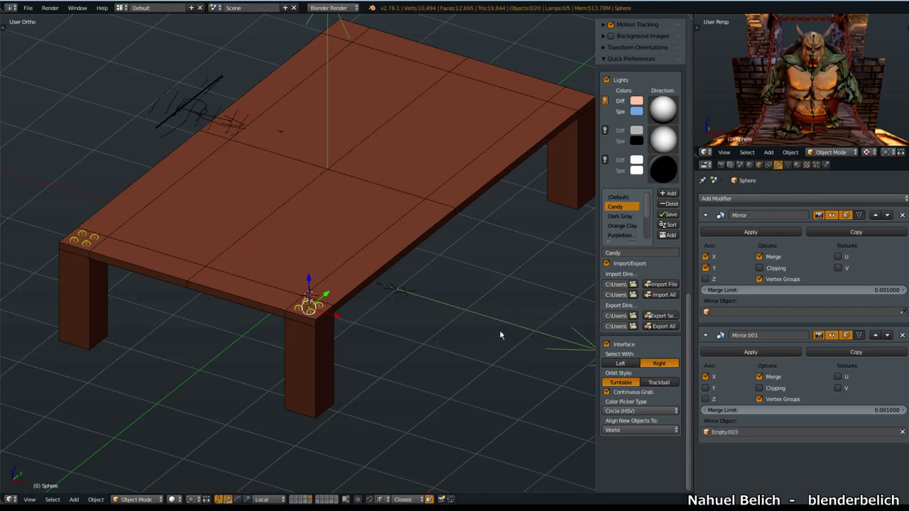
{"action": "middle_click_drag", "start_coordinate": [499, 335], "coordinate": [462, 342]}
{"action": "right_click", "coordinate": [456, 345]}
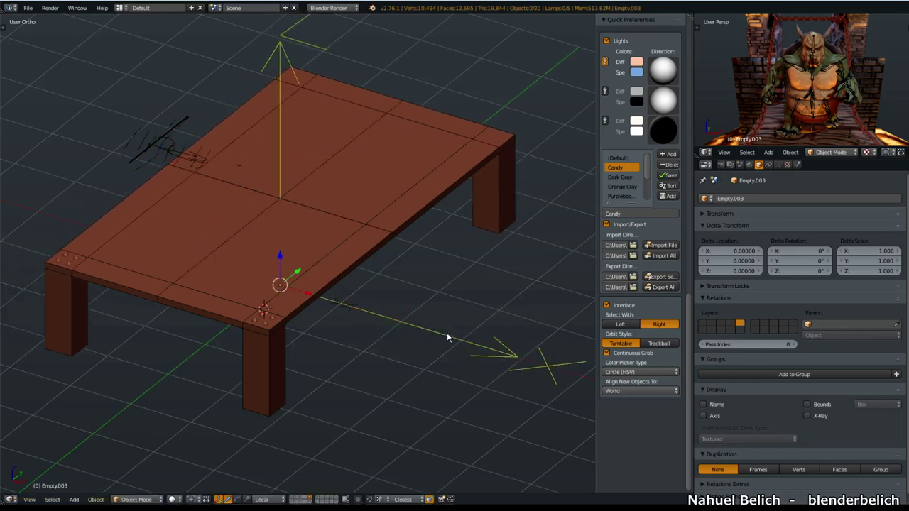
{"action": "middle_click_drag", "start_coordinate": [450, 338], "coordinate": [550, 281]}
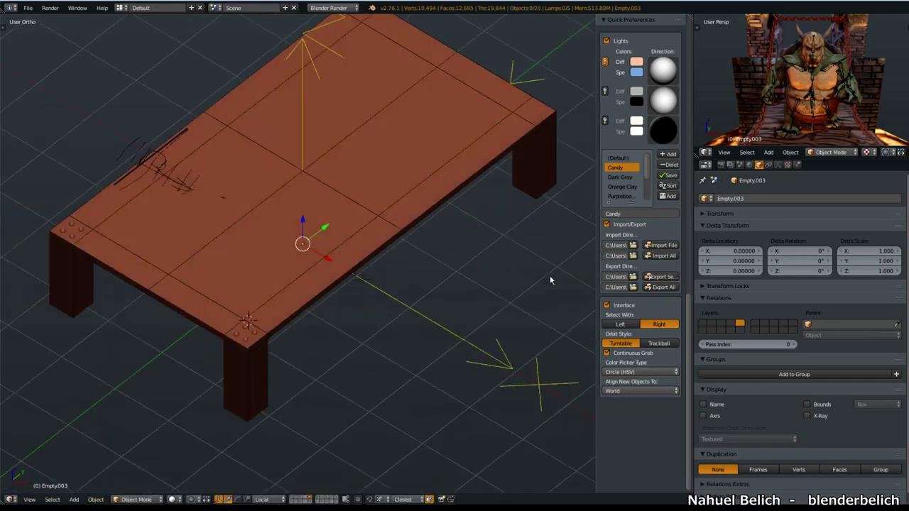
{"action": "right_click", "coordinate": [250, 332]}
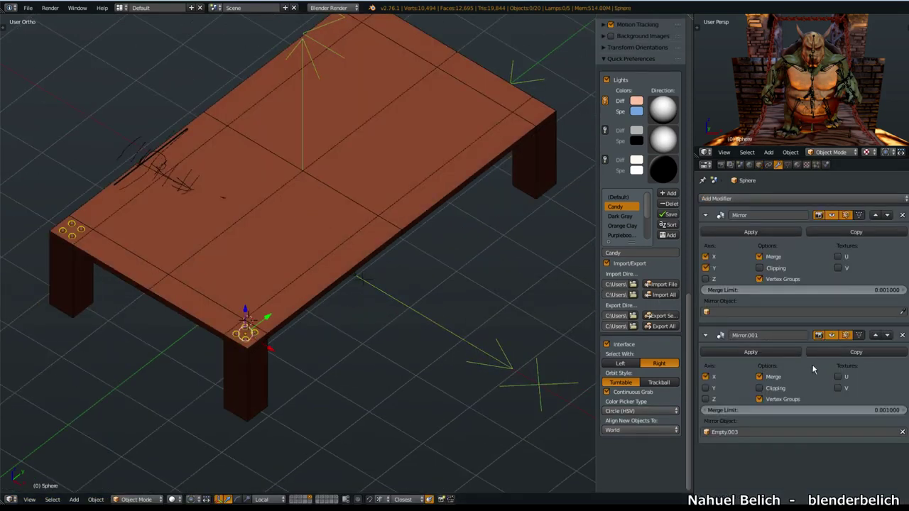
{"action": "left_click", "coordinate": [705, 387]}
{"action": "mouse_move", "coordinate": [496, 383]}
{"action": "middle_mouse_down"}
{"action": "mouse_move", "coordinate": [445, 365]}
{"action": "mouse_move", "coordinate": [343, 73]}
{"action": "middle_mouse_up"}
{"action": "mouse_move", "coordinate": [270, 351]}
{"action": "middle_mouse_down"}
{"action": "mouse_move", "coordinate": [277, 355]}
{"action": "mouse_move", "coordinate": [283, 318]}
{"action": "mouse_move", "coordinate": [317, 298]}
{"action": "middle_mouse_up"}
Step: Toggle both mirror modifiers' viewport display to check the rivets at all four corners
{"action": "left_click", "coordinate": [832, 336]}
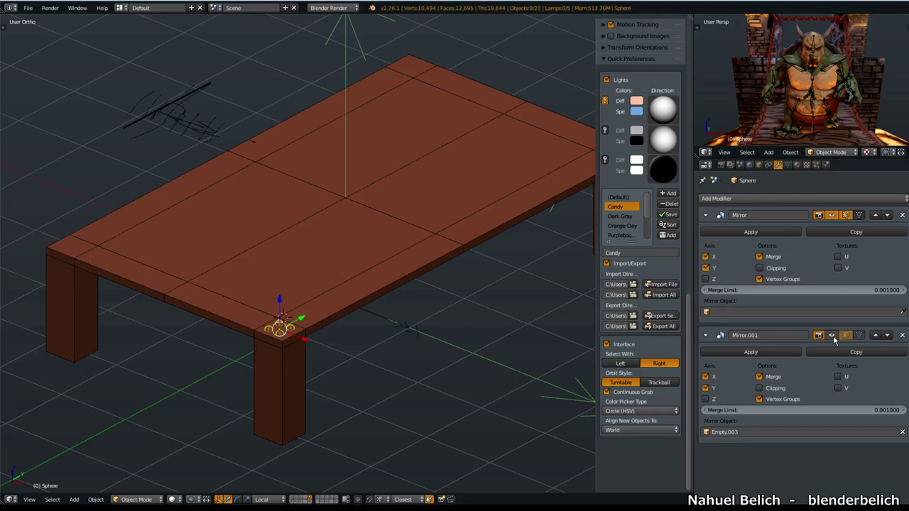
{"action": "left_click", "coordinate": [831, 215]}
{"action": "left_click", "coordinate": [831, 216]}
{"action": "left_click", "coordinate": [831, 216]}
{"action": "left_click", "coordinate": [831, 215]}
{"action": "scroll", "coordinate": [359, 280], "scroll_direction": "up", "scroll_amount": 2}
{"action": "scroll", "coordinate": [357, 279], "scroll_direction": "up", "scroll_amount": 2}
{"action": "scroll", "coordinate": [357, 279], "scroll_direction": "up", "scroll_amount": 2}
{"action": "left_click", "coordinate": [831, 216]}
{"action": "left_click", "coordinate": [831, 215]}
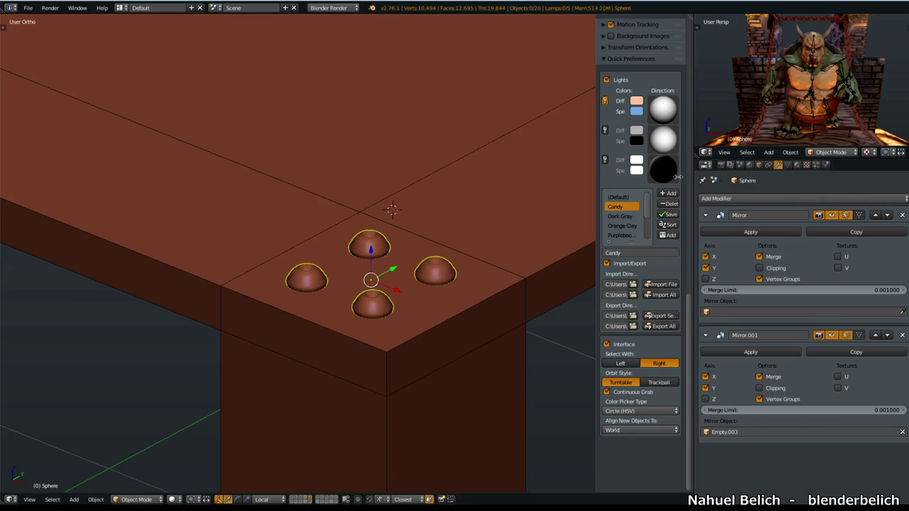
{"action": "scroll", "coordinate": [512, 230], "scroll_direction": "down", "scroll_amount": 5}
{"action": "scroll", "coordinate": [481, 310], "scroll_direction": "down", "scroll_amount": 2}
{"action": "middle_click_drag", "start_coordinate": [462, 297], "coordinate": [479, 307]}
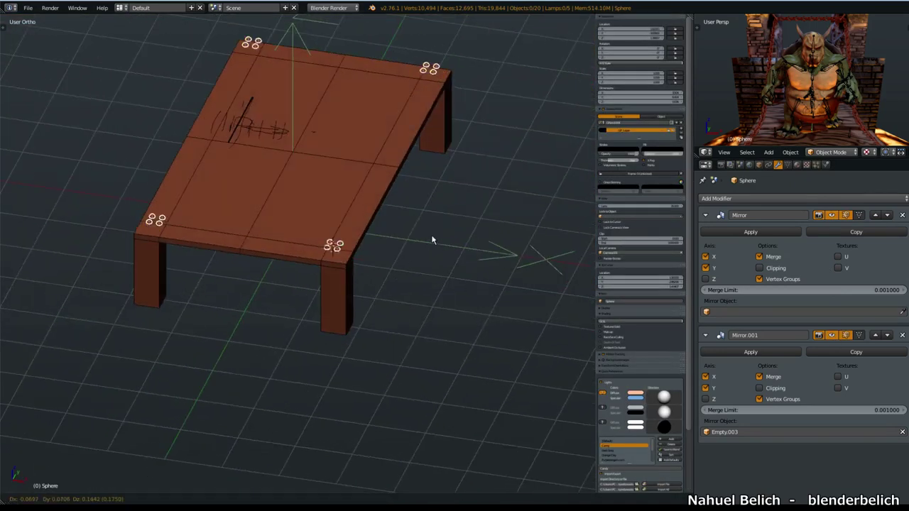
{"action": "mouse_move", "coordinate": [439, 237]}
{"action": "middle_mouse_down"}
{"action": "mouse_move", "coordinate": [447, 281]}
{"action": "mouse_move", "coordinate": [410, 349]}
{"action": "mouse_move", "coordinate": [447, 346]}
{"action": "middle_mouse_up"}
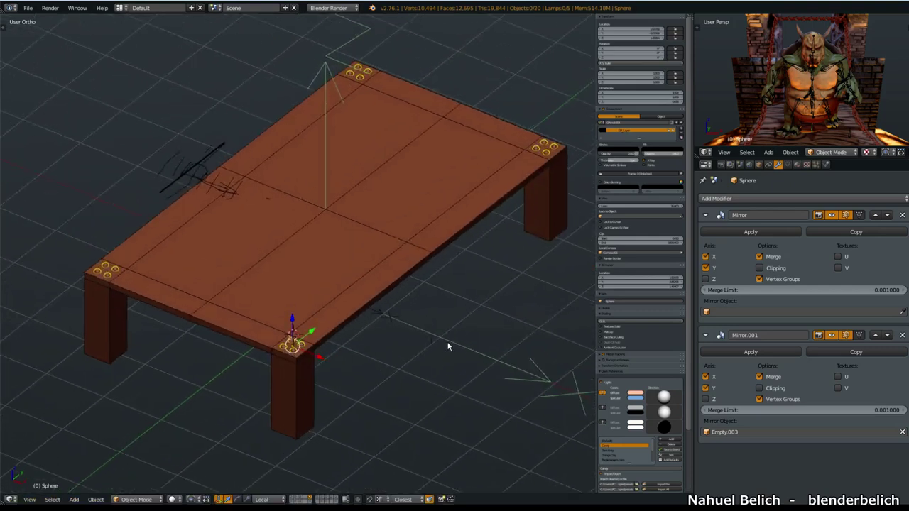
Step: Test the mirror by moving Empty.003 to split the table, then undo the move
{"action": "right_click", "coordinate": [440, 334]}
{"action": "key", "text": "g"}
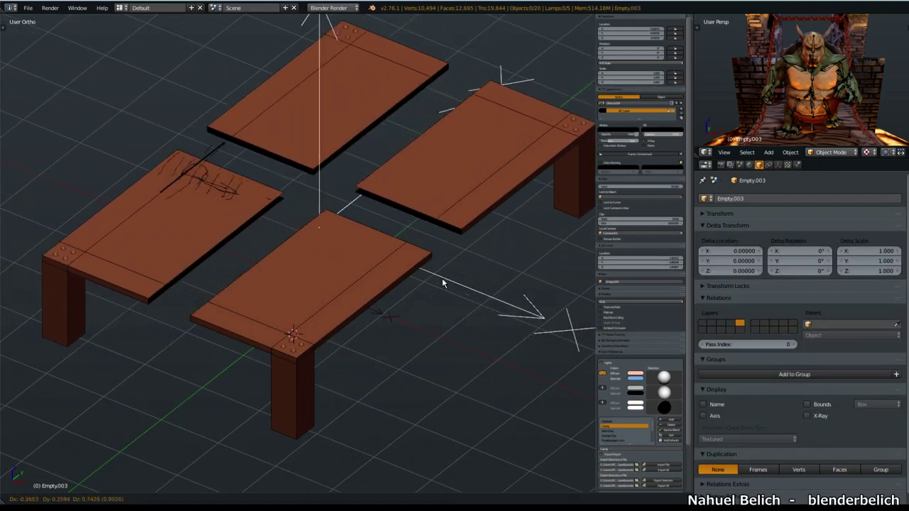
{"action": "right_click", "coordinate": [455, 319]}
{"action": "key", "text": "g"}
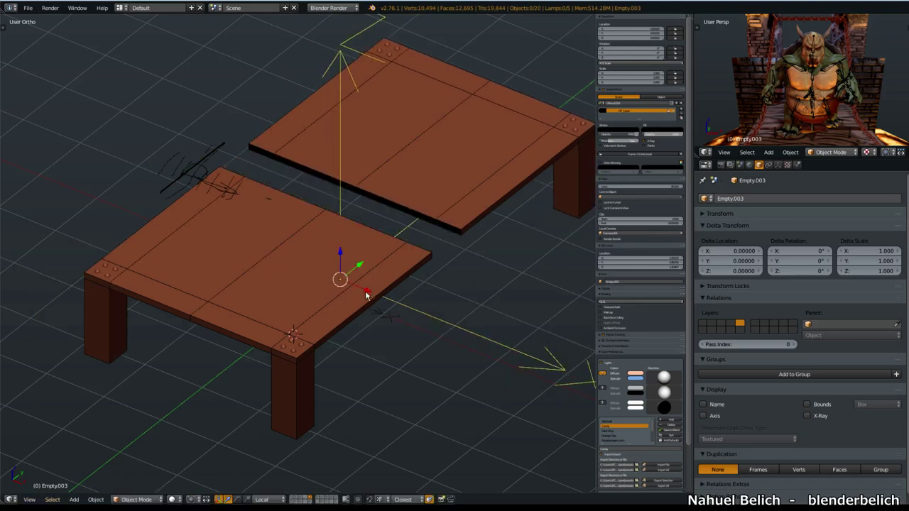
{"action": "left_click", "coordinate": [348, 320]}
{"action": "scroll", "coordinate": [345, 333], "scroll_direction": "down", "scroll_amount": 3}
{"action": "mouse_move", "coordinate": [342, 348]}
{"action": "middle_mouse_down"}
{"action": "mouse_move", "coordinate": [395, 352]}
{"action": "mouse_move", "coordinate": [382, 362]}
{"action": "middle_mouse_up"}
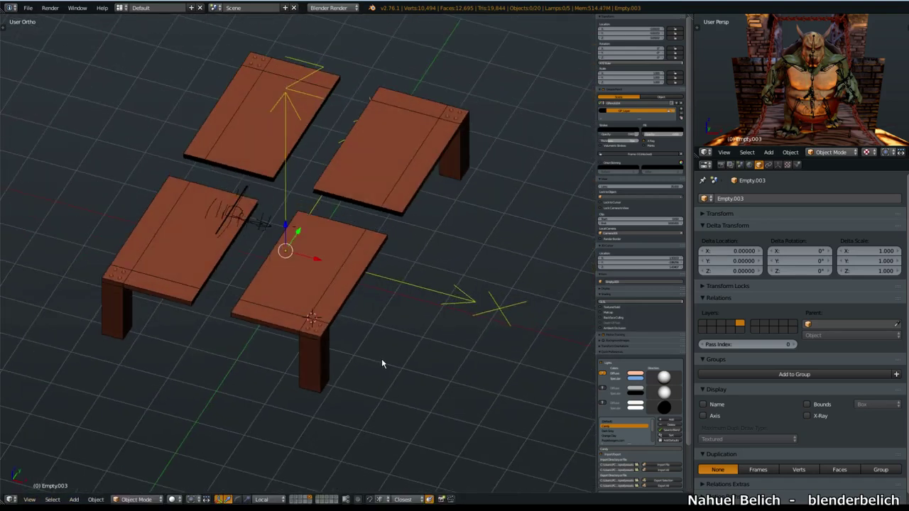
{"action": "key", "text": "ctrl+z"}
{"action": "key", "text": "ctrl+z"}
Step: Test rotating Empty.003 to fold the table halves, then undo the rotation
{"action": "mouse_move", "coordinate": [383, 355]}
{"action": "middle_mouse_down"}
{"action": "mouse_move", "coordinate": [360, 341]}
{"action": "mouse_move", "coordinate": [370, 325]}
{"action": "middle_mouse_up"}
{"action": "key", "text": "r"}
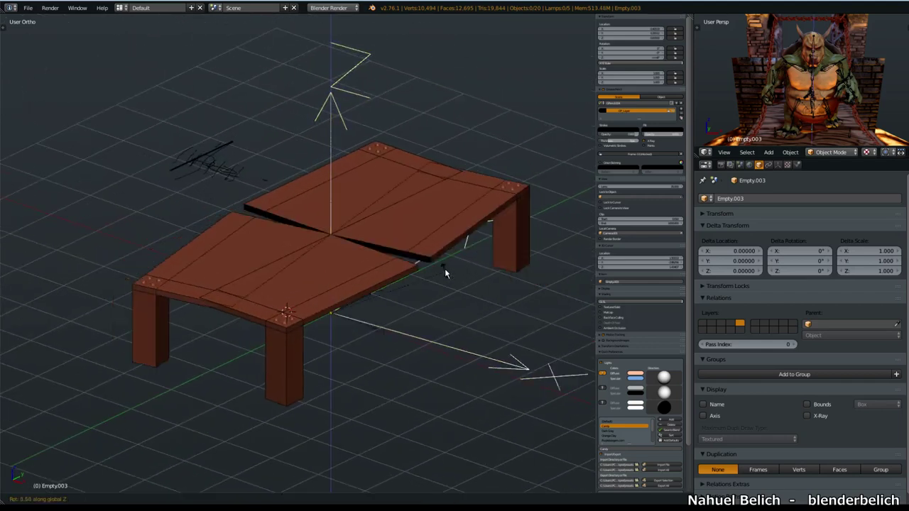
{"action": "left_click", "coordinate": [443, 299]}
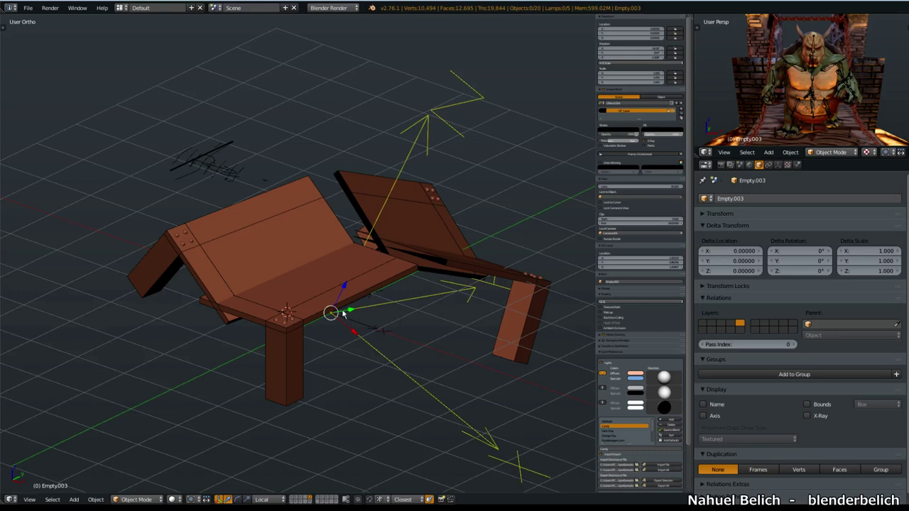
{"action": "key", "text": "ctrl+z"}
{"action": "scroll", "coordinate": [365, 319], "scroll_direction": "down", "scroll_amount": 2}
{"action": "middle_click_drag", "start_coordinate": [365, 319], "coordinate": [393, 302]}
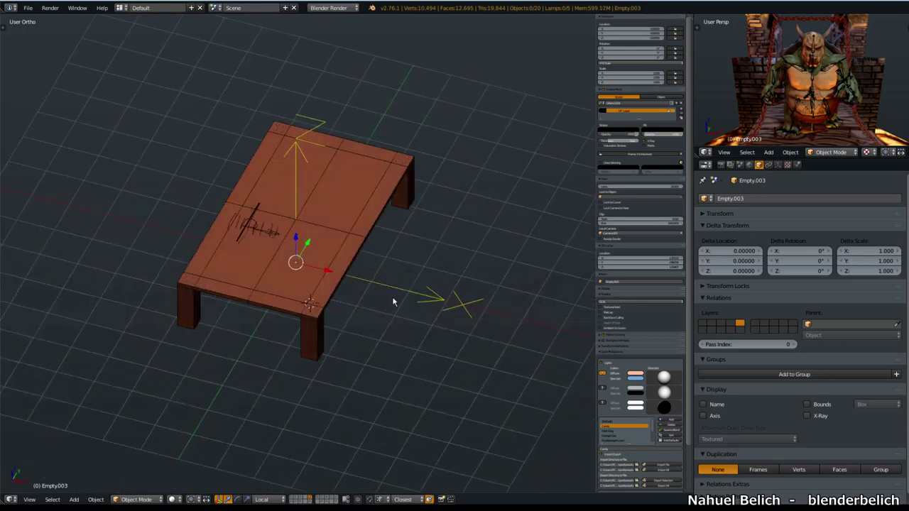
Step: Select the monster character PERSONAJE to display its Mirror, Triangulate, Armature and CorrectiveSmooth modifiers
{"action": "middle_click_drag", "start_coordinate": [462, 270], "coordinate": [552, 226]}
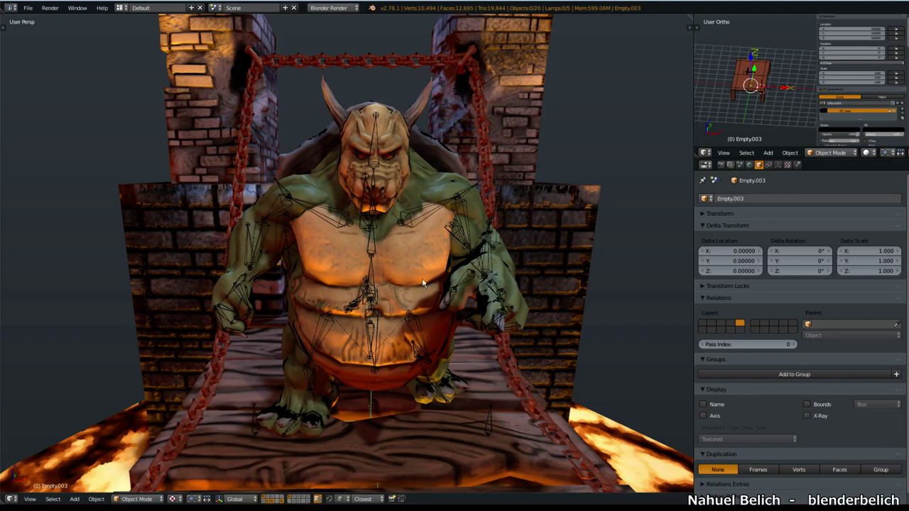
{"action": "right_click", "coordinate": [393, 283]}
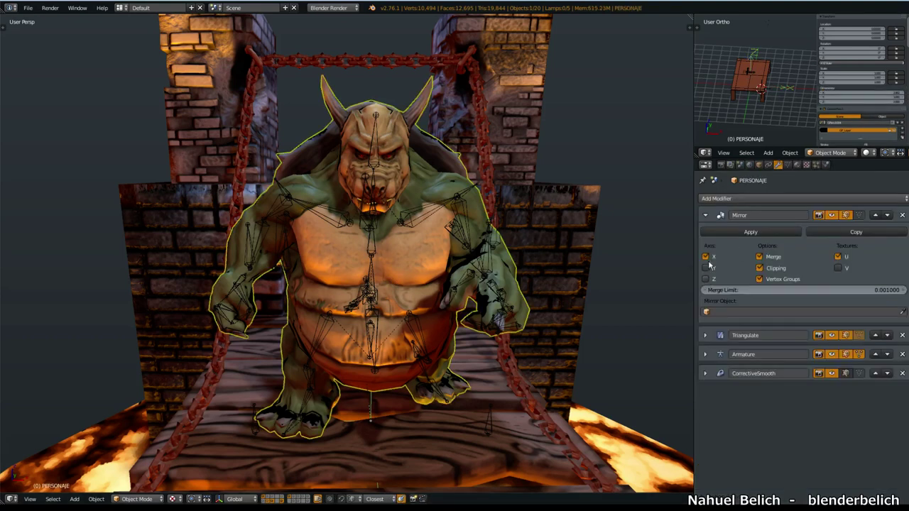
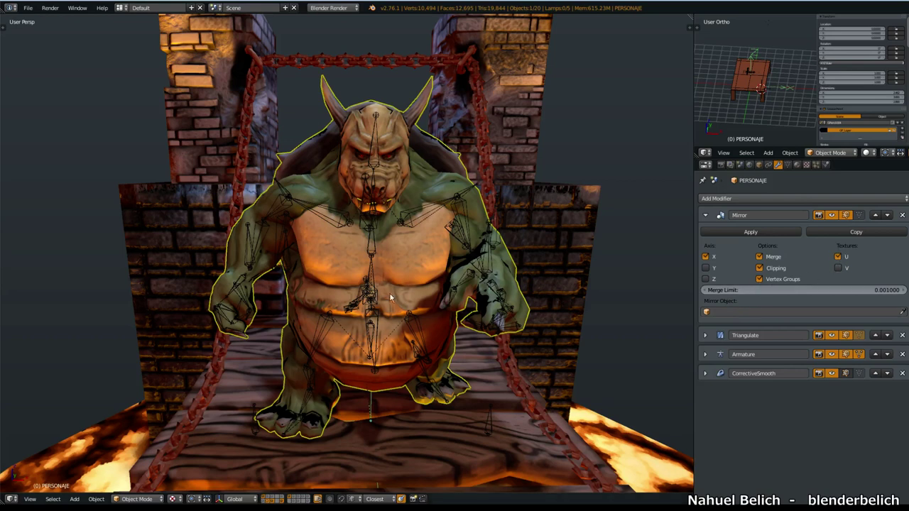
Step: Clear the armature's pose in Pose Mode so the ogre stands in a T-pose, then return to Object Mode
{"action": "middle_click_drag", "start_coordinate": [410, 321], "coordinate": [416, 276]}
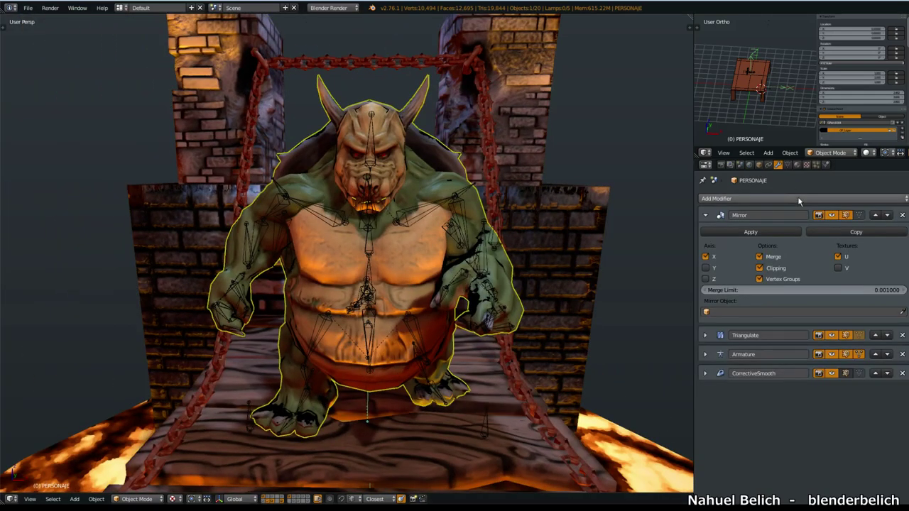
{"action": "right_click", "coordinate": [462, 250]}
{"action": "key", "text": "ctrl+Tab"}
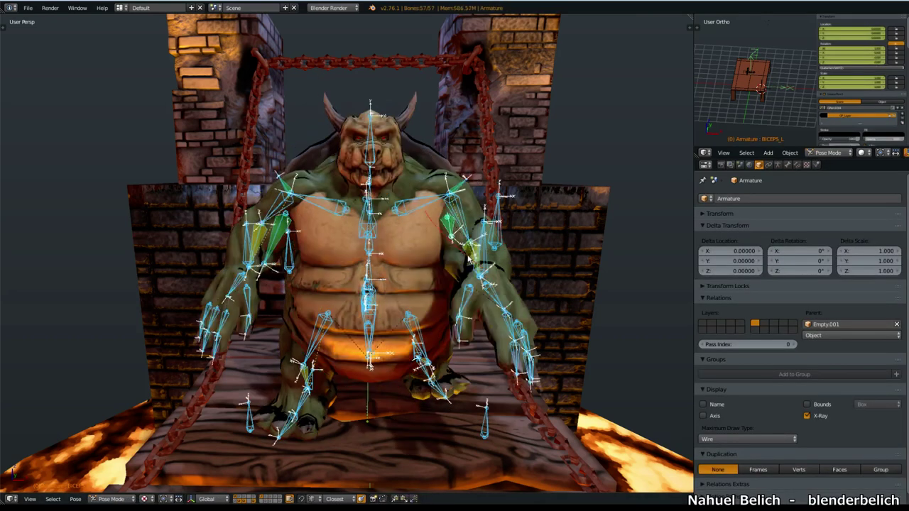
{"action": "key", "text": "alt+r"}
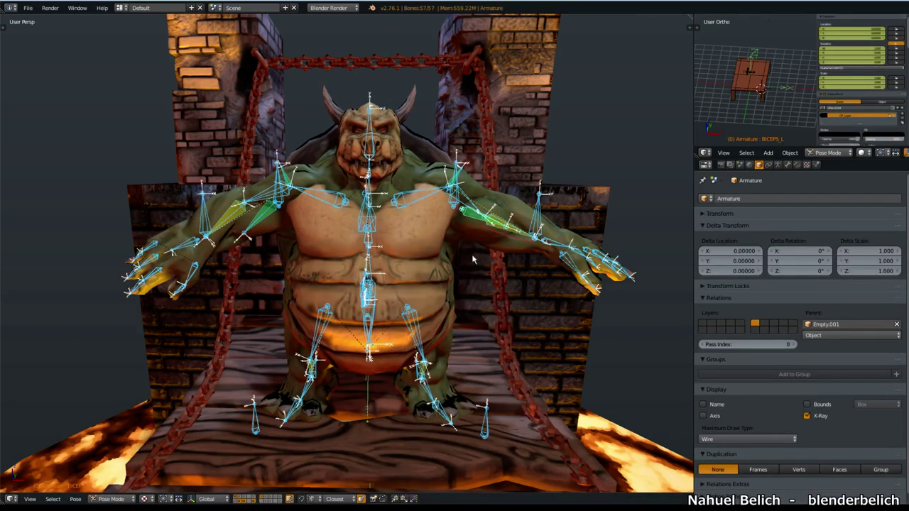
{"action": "key", "text": "KP_1"}
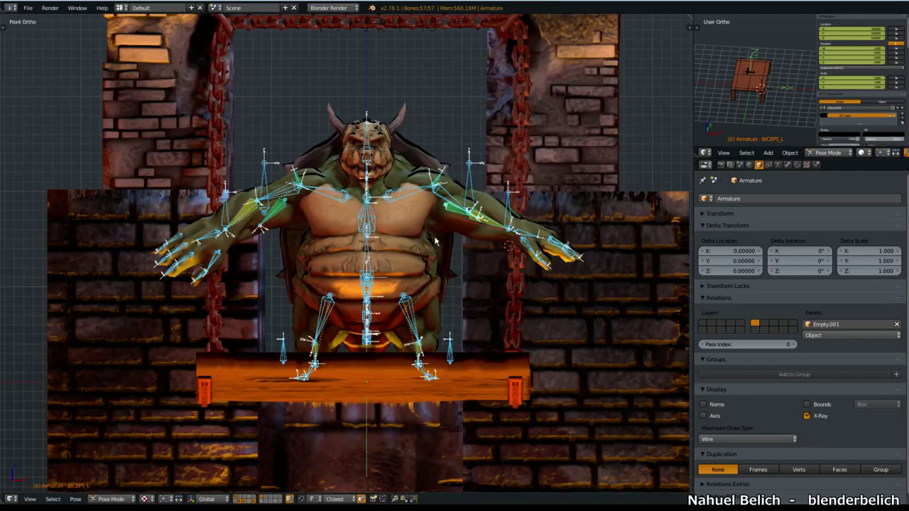
{"action": "mouse_move", "coordinate": [410, 247]}
{"action": "middle_mouse_down"}
{"action": "mouse_move", "coordinate": [406, 232]}
{"action": "mouse_move", "coordinate": [500, 236]}
{"action": "mouse_move", "coordinate": [440, 247]}
{"action": "mouse_move", "coordinate": [497, 240]}
{"action": "middle_mouse_up"}
{"action": "key", "text": "ctrl+Tab"}
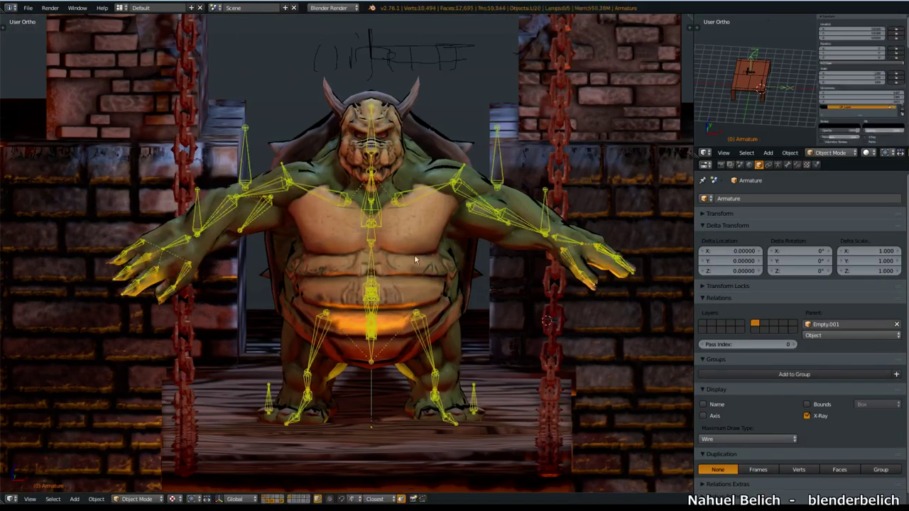
Step: Remove the COLUMNA_02 vertex group, then delete all remaining vertex groups from PERSONAJE
{"action": "right_click", "coordinate": [522, 231]}
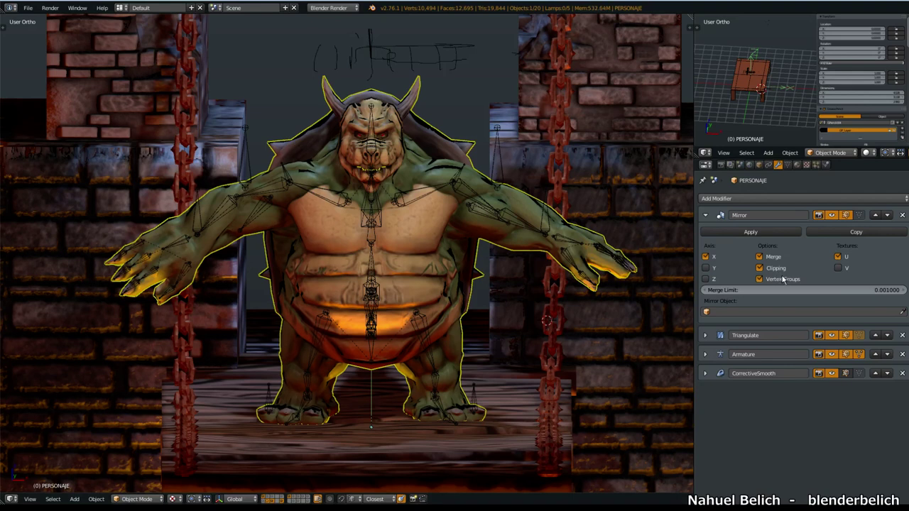
{"action": "left_click", "coordinate": [788, 164]}
{"action": "left_click", "coordinate": [896, 371]}
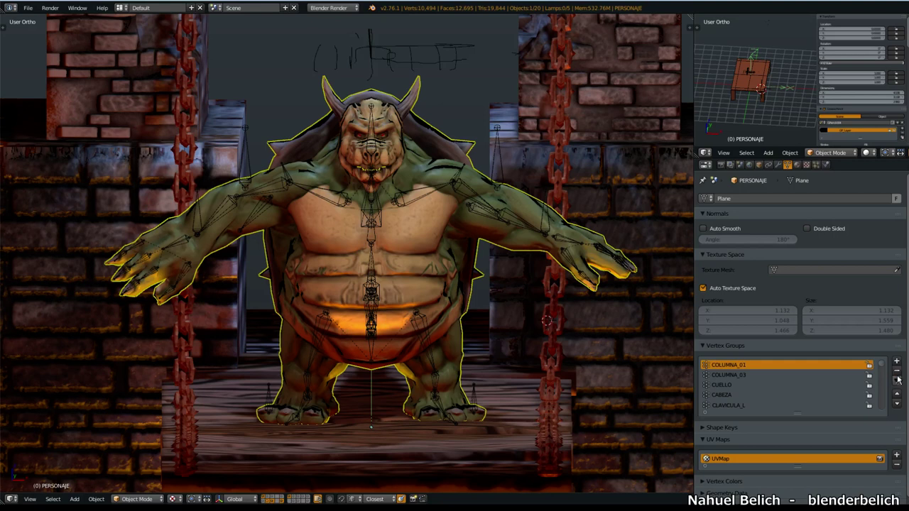
{"action": "left_click", "coordinate": [896, 381]}
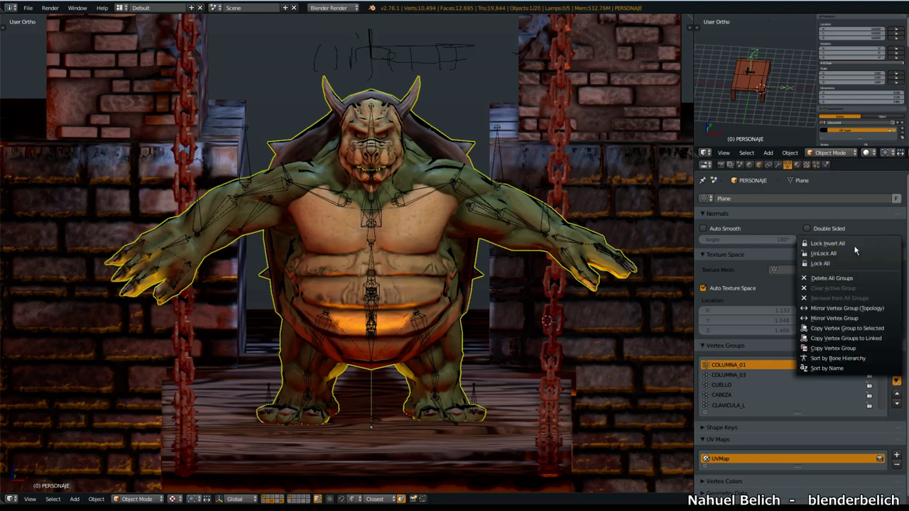
{"action": "left_click", "coordinate": [854, 279]}
Step: Hide the Mirror modifier's result in the viewport so only one half shows
{"action": "mouse_move", "coordinate": [483, 284]}
{"action": "middle_mouse_down"}
{"action": "mouse_move", "coordinate": [505, 285]}
{"action": "mouse_move", "coordinate": [508, 305]}
{"action": "middle_mouse_up"}
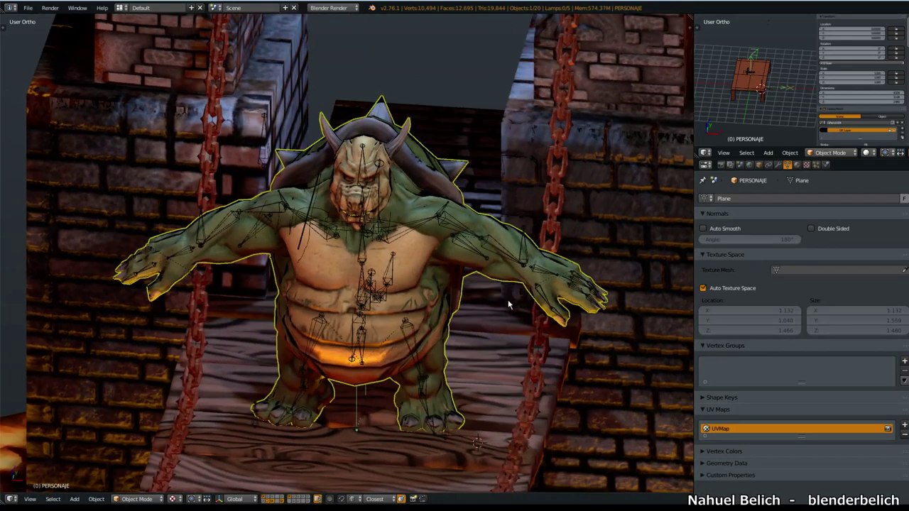
{"action": "middle_click_drag", "start_coordinate": [495, 348], "coordinate": [496, 324]}
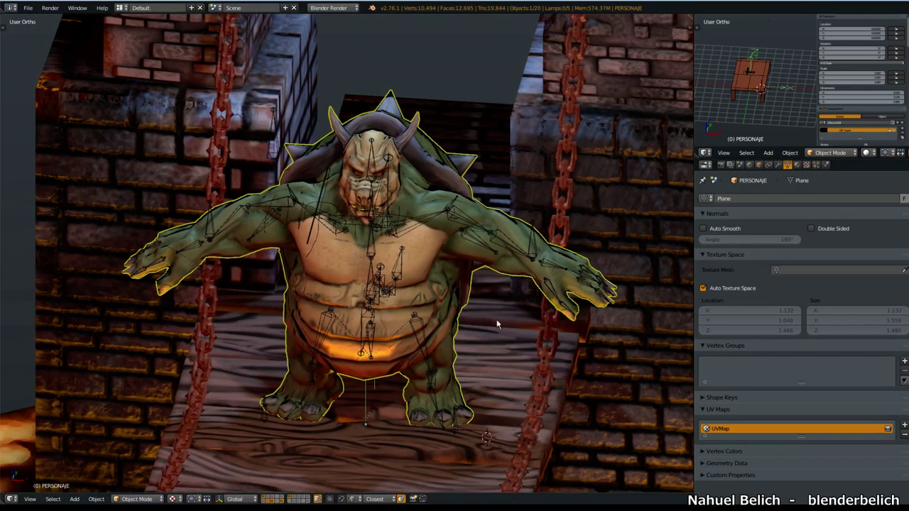
{"action": "right_click", "coordinate": [509, 256]}
{"action": "right_click", "coordinate": [511, 262]}
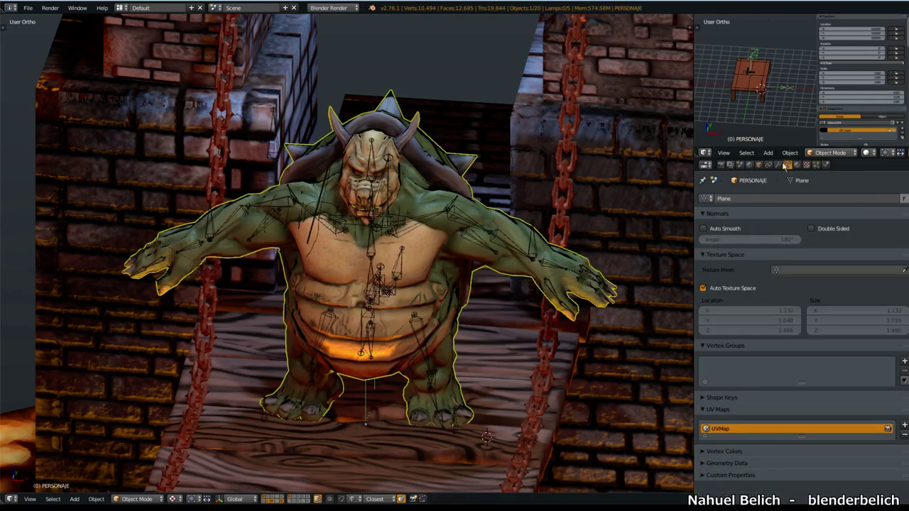
{"action": "left_click", "coordinate": [778, 164]}
{"action": "left_click", "coordinate": [842, 217]}
Step: Test-move a forearm bone of the armature in Pose Mode and cancel the move
{"action": "key", "text": "KP_1"}
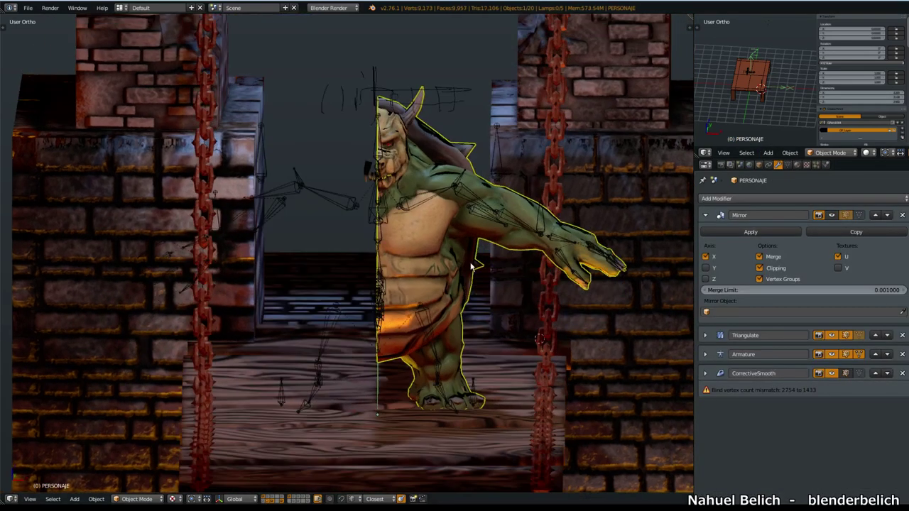
{"action": "scroll", "coordinate": [467, 255], "scroll_direction": "up", "scroll_amount": 2}
{"action": "scroll", "coordinate": [467, 256], "scroll_direction": "up", "scroll_amount": 2}
{"action": "mouse_move", "coordinate": [423, 96]}
{"action": "middle_mouse_down"}
{"action": "mouse_move", "coordinate": [422, 204]}
{"action": "mouse_move", "coordinate": [507, 268]}
{"action": "mouse_move", "coordinate": [531, 218]}
{"action": "middle_mouse_up"}
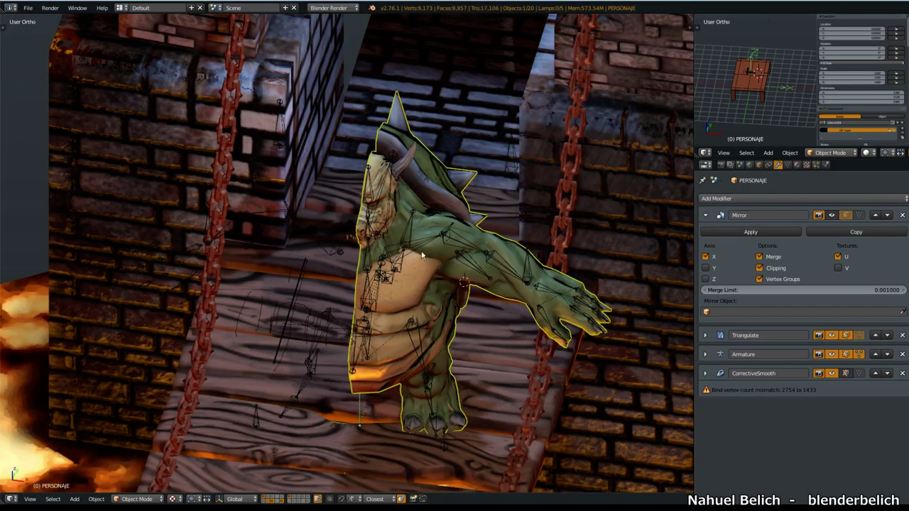
{"action": "mouse_move", "coordinate": [365, 230]}
{"action": "middle_mouse_down"}
{"action": "mouse_move", "coordinate": [324, 213]}
{"action": "mouse_move", "coordinate": [509, 187]}
{"action": "middle_mouse_up"}
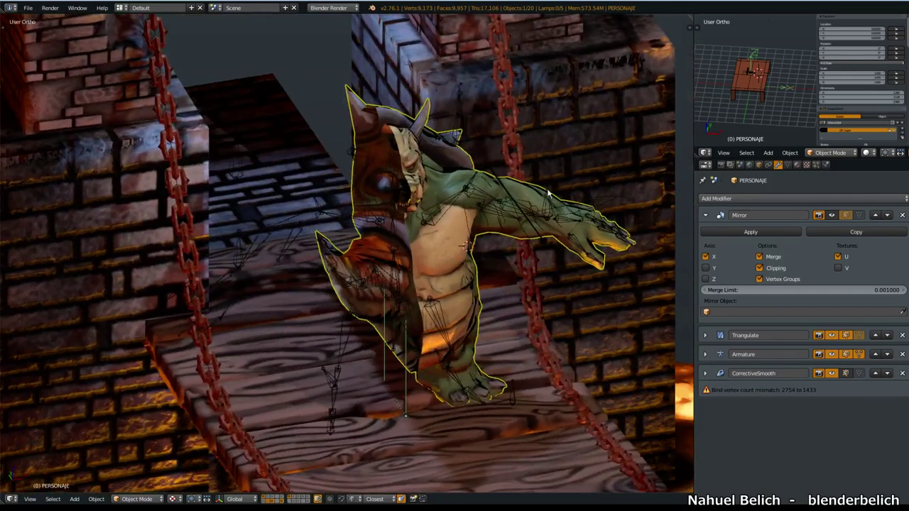
{"action": "right_click", "coordinate": [548, 191]}
{"action": "key", "text": "ctrl+Tab"}
{"action": "right_click", "coordinate": [540, 237]}
{"action": "key", "text": "g"}
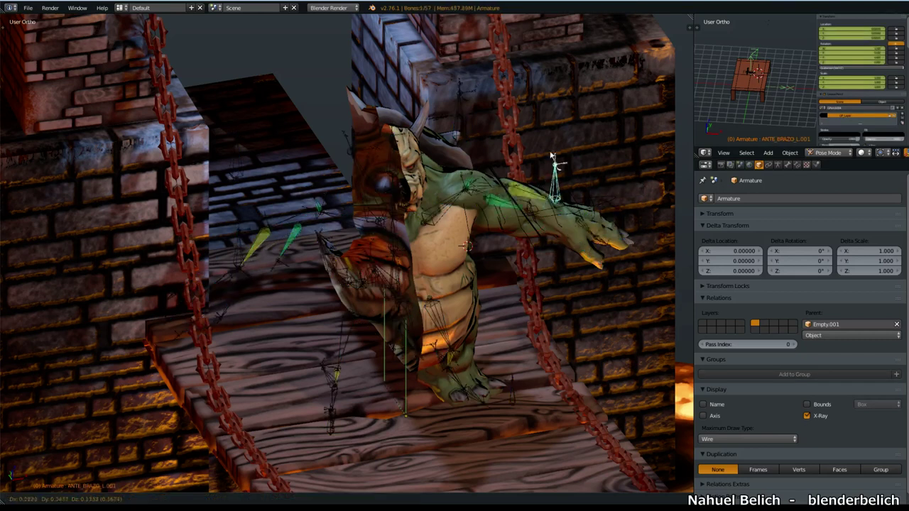
{"action": "key", "text": "Escape"}
{"action": "key", "text": "ctrl+Tab"}
Step: Try moving the ENTORNO environment, cancel, then select the right forearm bone
{"action": "right_click", "coordinate": [260, 205]}
{"action": "key", "text": "g"}
{"action": "key", "text": "Escape"}
{"action": "right_click", "coordinate": [239, 229]}
{"action": "key", "text": "ctrl+Tab"}
{"action": "right_click", "coordinate": [241, 234]}
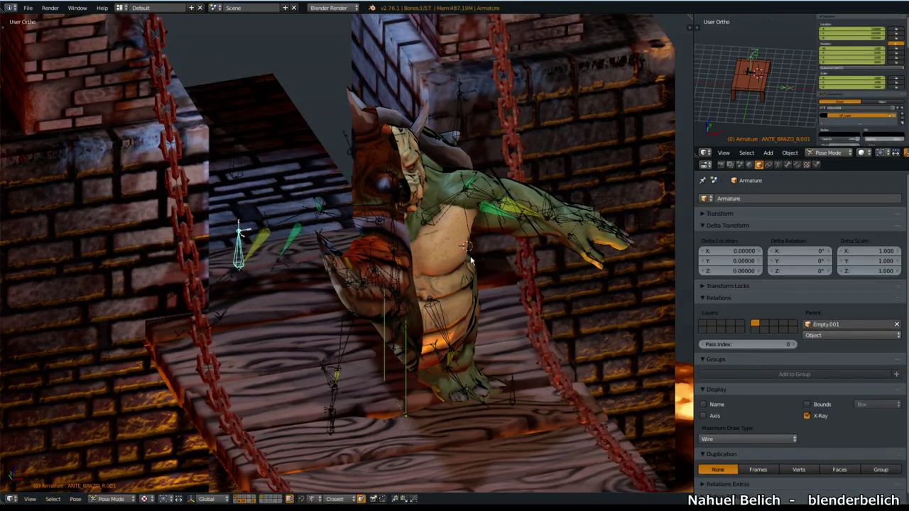
{"action": "key", "text": "ctrl+Tab"}
Step: Show the Mirror modifier in the viewport again and turn off its Vertex Groups option
{"action": "right_click", "coordinate": [455, 284]}
{"action": "middle_click_drag", "start_coordinate": [455, 285], "coordinate": [451, 278]}
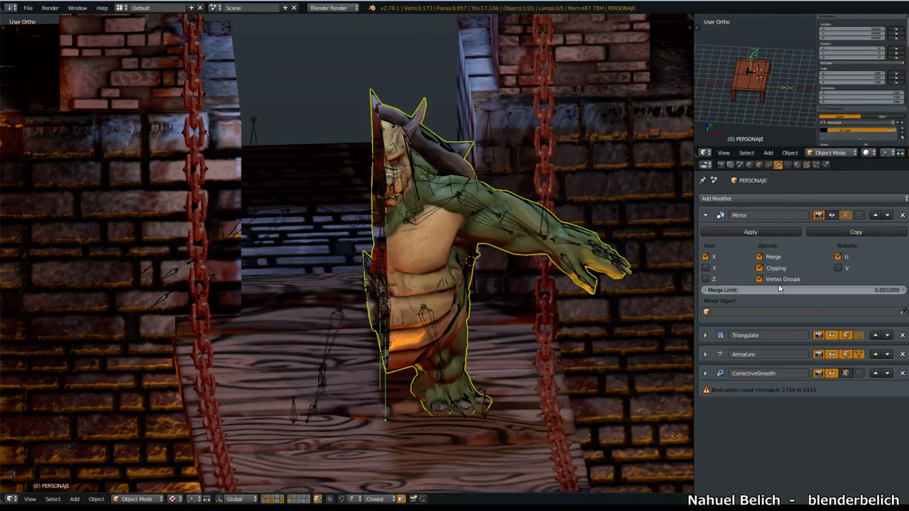
{"action": "left_click", "coordinate": [832, 216]}
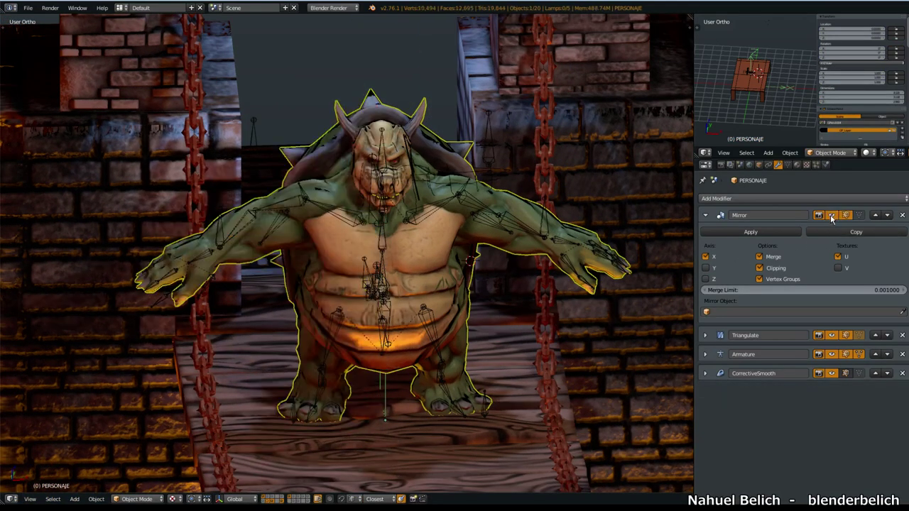
{"action": "middle_click_drag", "start_coordinate": [588, 213], "coordinate": [528, 221]}
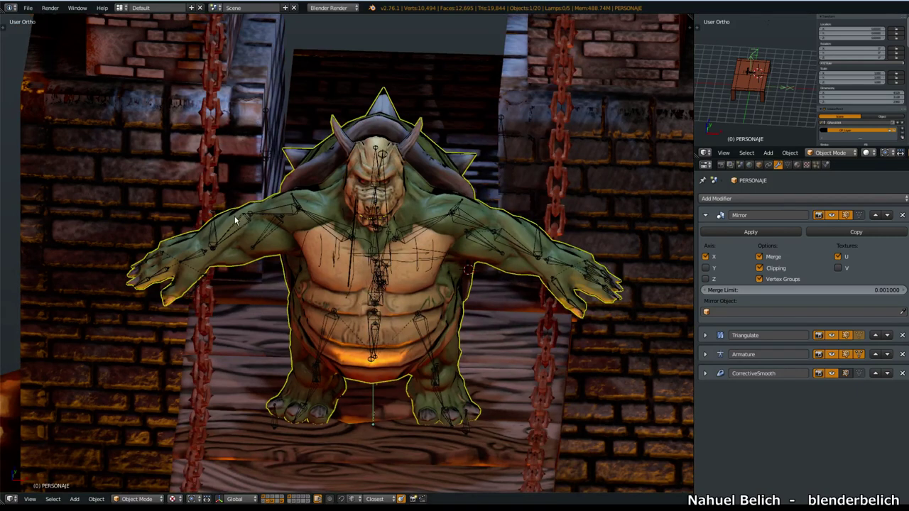
{"action": "left_click", "coordinate": [779, 281]}
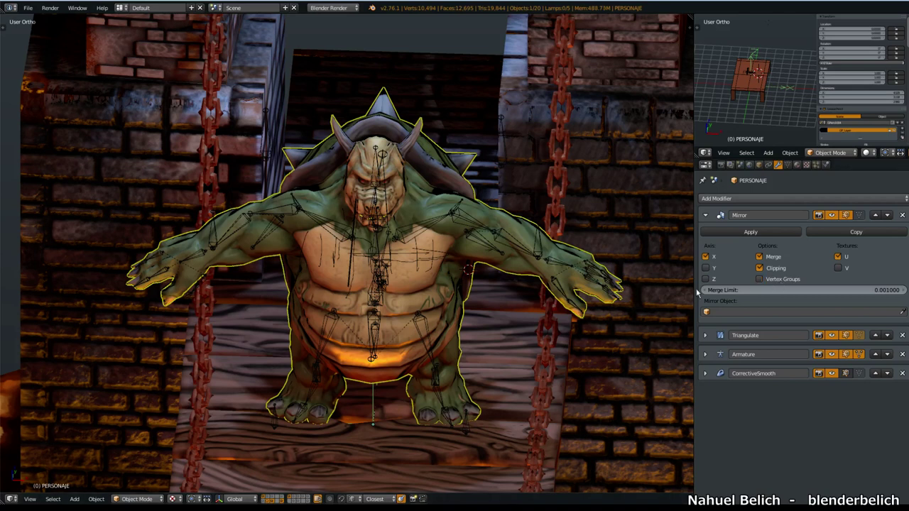
Step: Put PERSONAJE in Weight Paint mode, select the ANTE_BRAZO_L bone and enlarge the vertex group list
{"action": "key", "text": "Tab"}
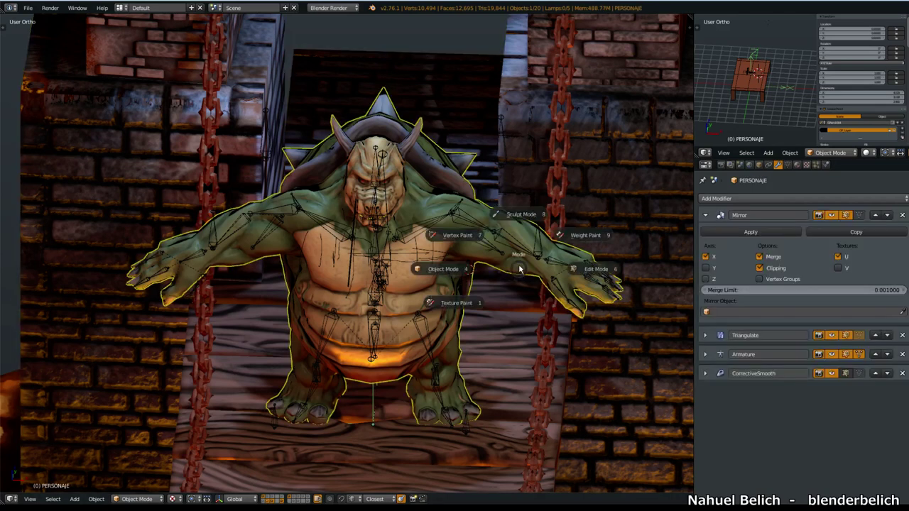
{"action": "left_click", "coordinate": [570, 239]}
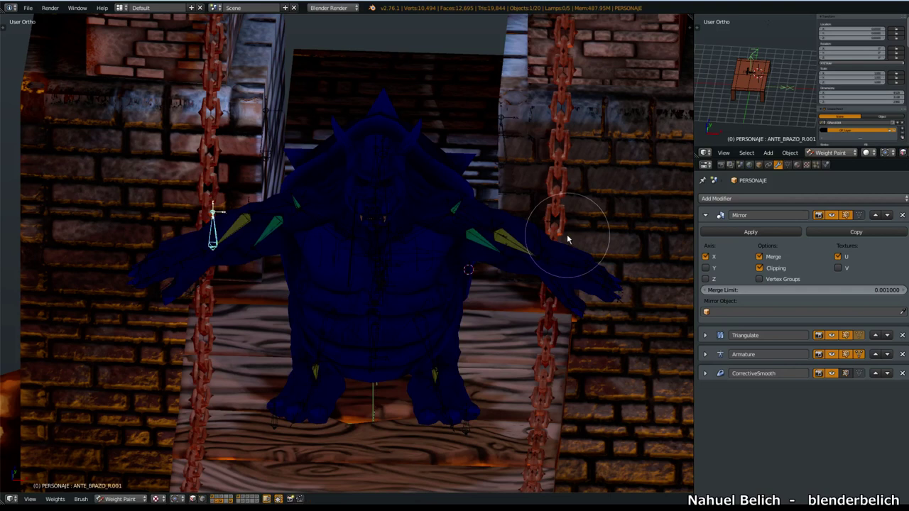
{"action": "left_click", "coordinate": [705, 354]}
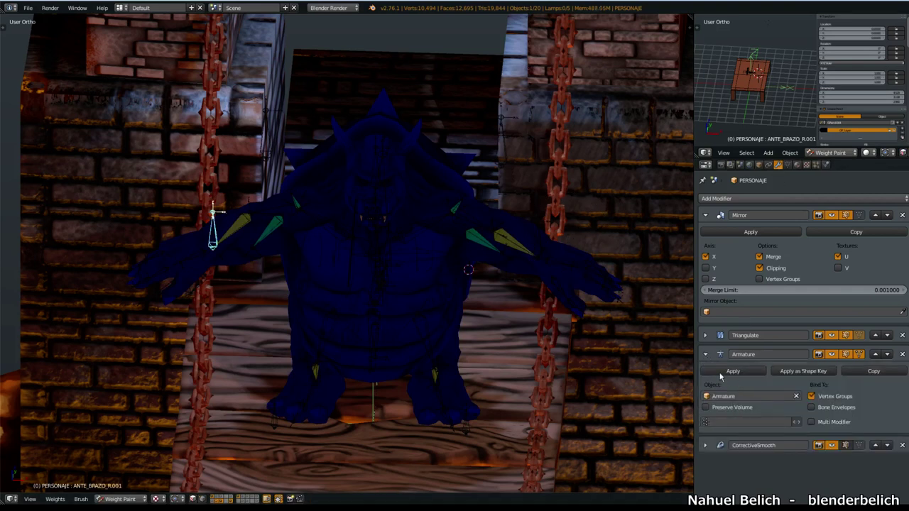
{"action": "right_click", "coordinate": [514, 248]}
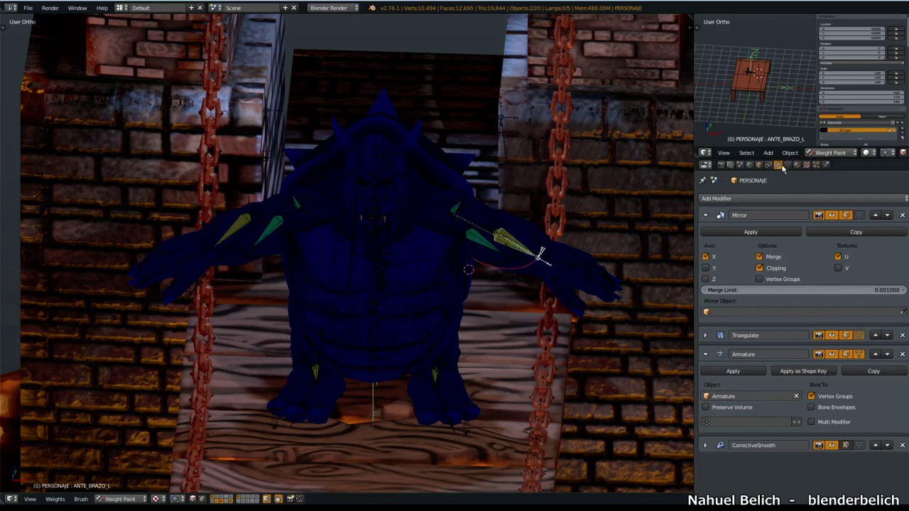
{"action": "left_click", "coordinate": [785, 165]}
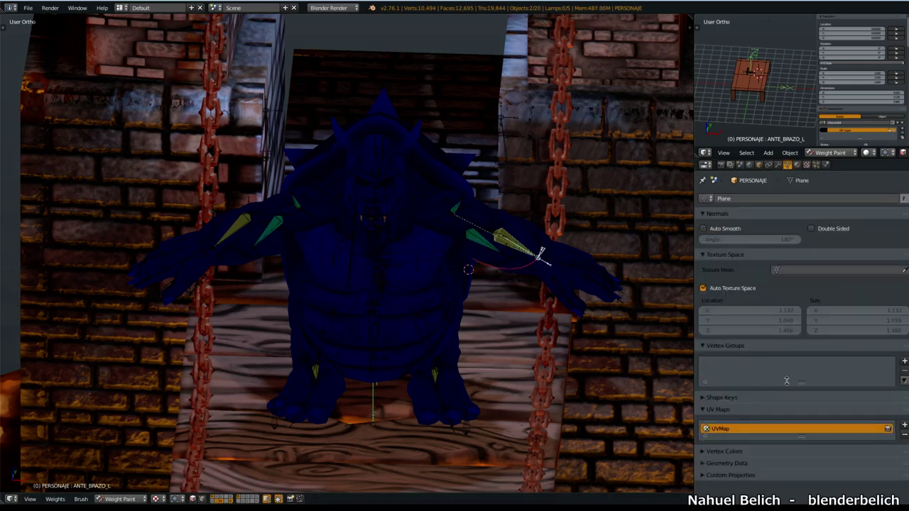
{"action": "left_click_drag", "start_coordinate": [801, 381], "coordinate": [796, 440]}
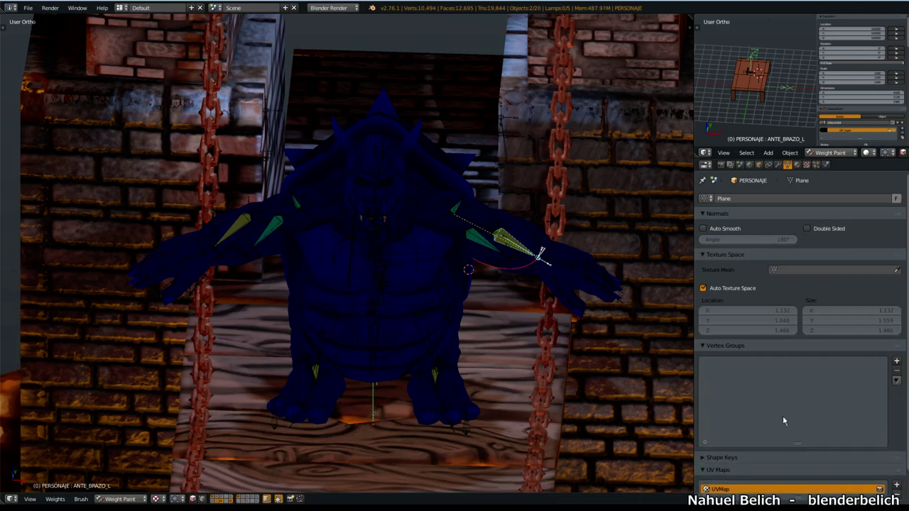
Step: Change the weight brush from Blur to Subtract and bring up the brush selector
{"action": "left_click", "coordinate": [5, 30]}
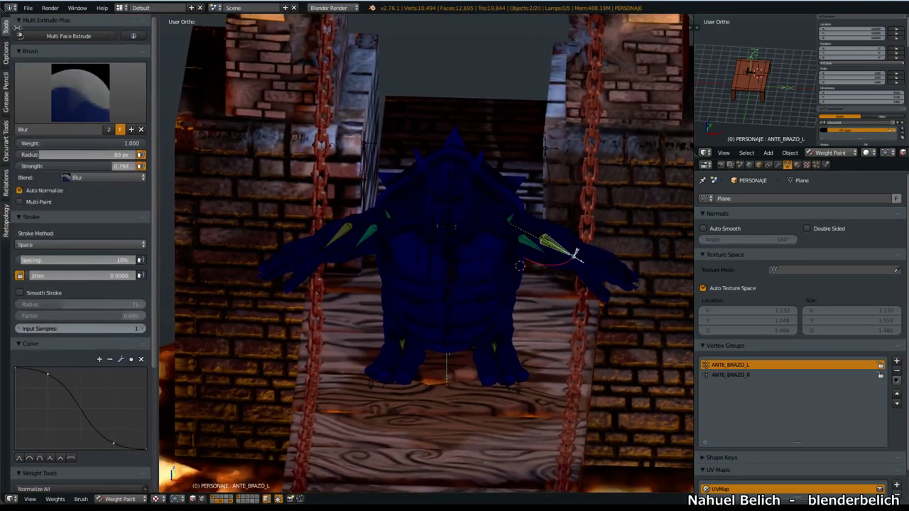
{"action": "left_click", "coordinate": [6, 57]}
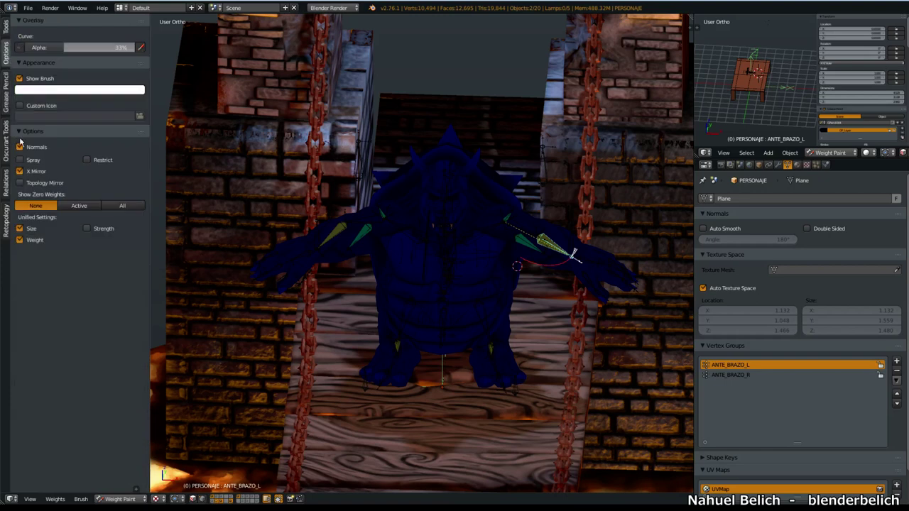
{"action": "left_click", "coordinate": [5, 30]}
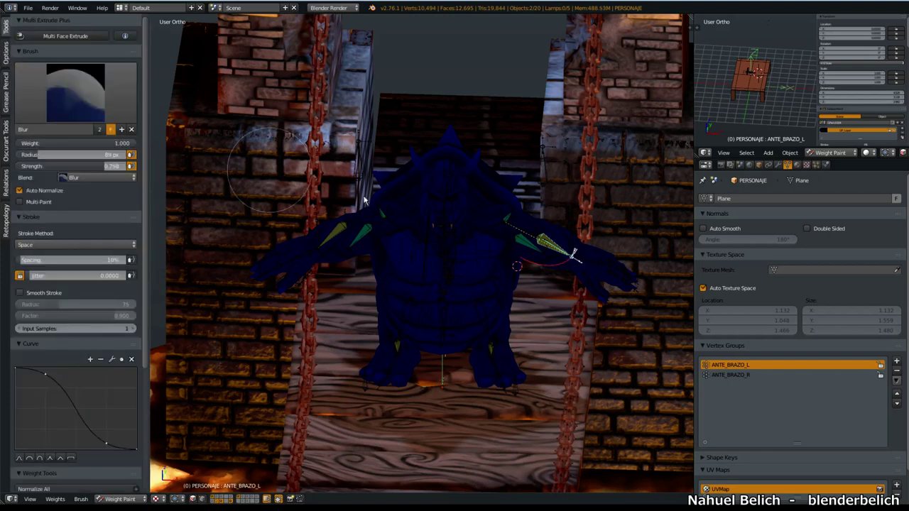
{"action": "left_click", "coordinate": [75, 90]}
{"action": "left_click", "coordinate": [39, 218]}
{"action": "left_click", "coordinate": [48, 88]}
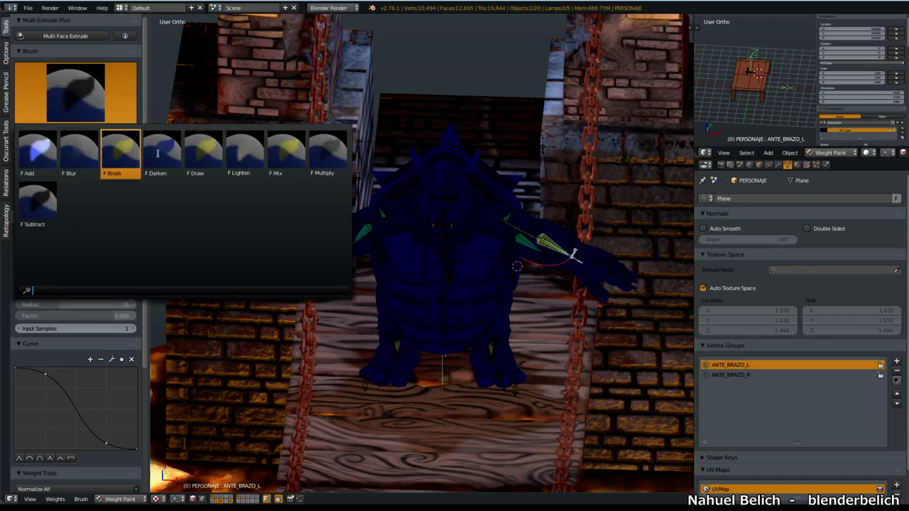
Step: Choose the Mix brush, set a 141 px radius and paint weight on the upper arm
{"action": "left_click", "coordinate": [287, 160]}
{"action": "scroll", "coordinate": [481, 303], "scroll_direction": "up", "scroll_amount": 1}
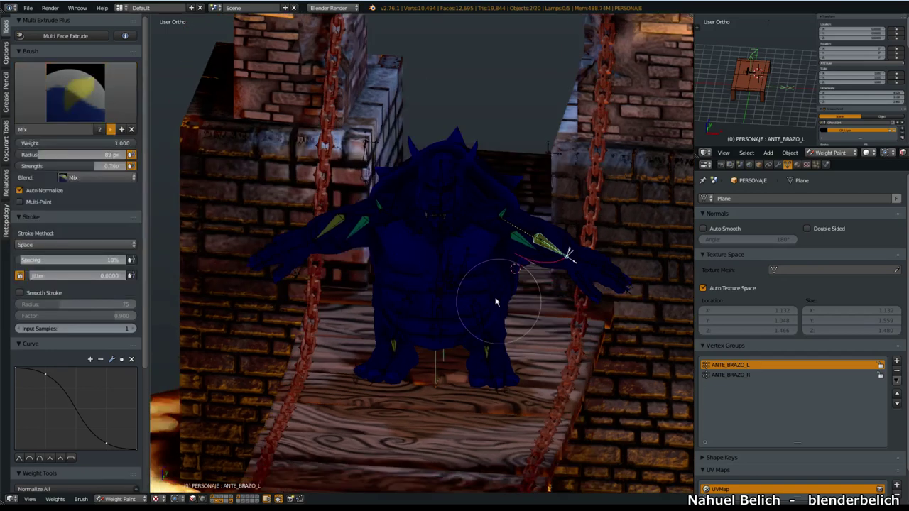
{"action": "scroll", "coordinate": [537, 274], "scroll_direction": "up", "scroll_amount": 1}
{"action": "scroll", "coordinate": [448, 285], "scroll_direction": "up", "scroll_amount": 1}
{"action": "scroll", "coordinate": [448, 286], "scroll_direction": "up", "scroll_amount": 1}
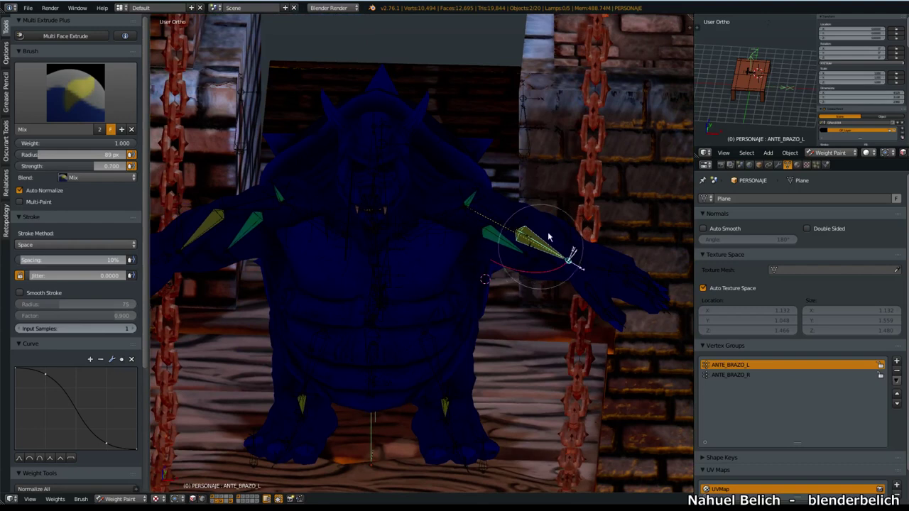
{"action": "scroll", "coordinate": [532, 262], "scroll_direction": "up", "scroll_amount": 1}
{"action": "scroll", "coordinate": [532, 266], "scroll_direction": "up", "scroll_amount": 1}
{"action": "scroll", "coordinate": [568, 264], "scroll_direction": "up", "scroll_amount": 1}
{"action": "left_click_drag", "start_coordinate": [611, 182], "coordinate": [601, 208]}
{"action": "key", "text": "f"}
{"action": "left_click", "coordinate": [643, 213]}
{"action": "middle_click_drag", "start_coordinate": [556, 251], "coordinate": [512, 277], "text": "shift"}
{"action": "left_click_drag", "start_coordinate": [561, 242], "coordinate": [582, 198]}
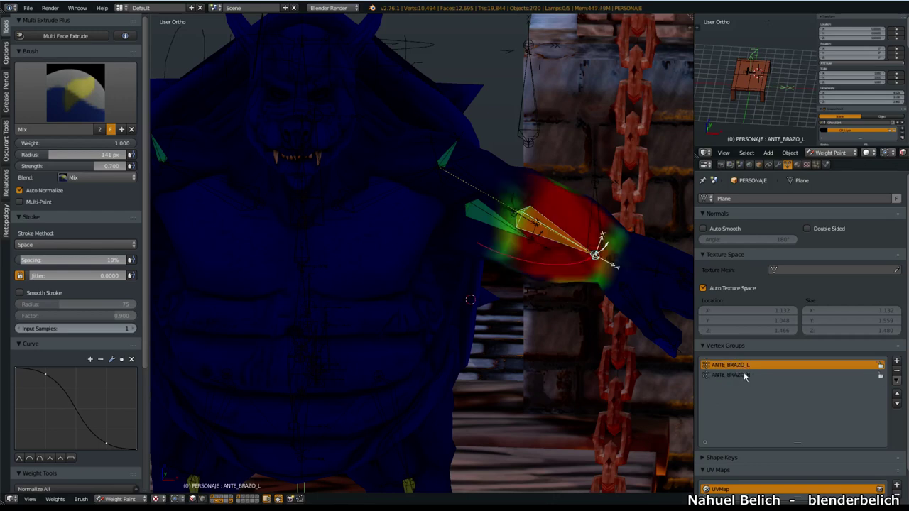
Step: Paint more red weight around the forearm bones from several angles
{"action": "key", "text": "KP_8"}
{"action": "key", "text": "KP_8"}
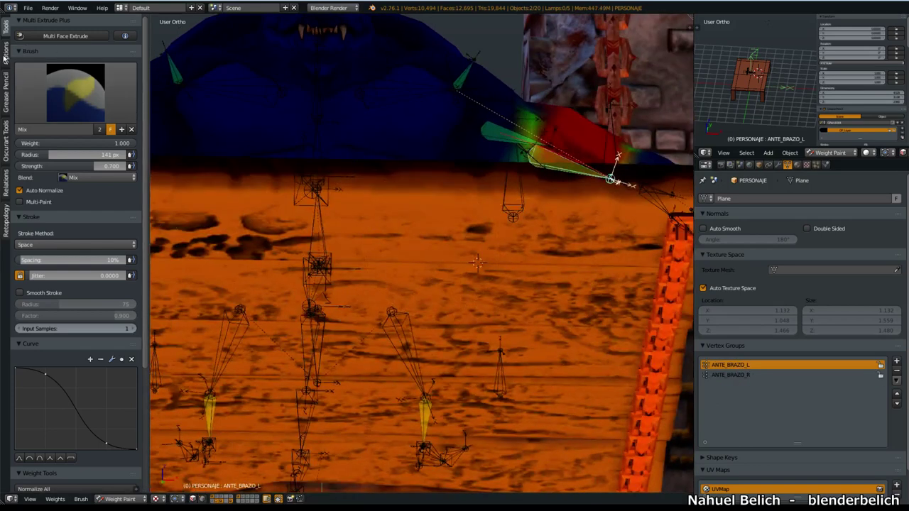
{"action": "left_click", "coordinate": [5, 58]}
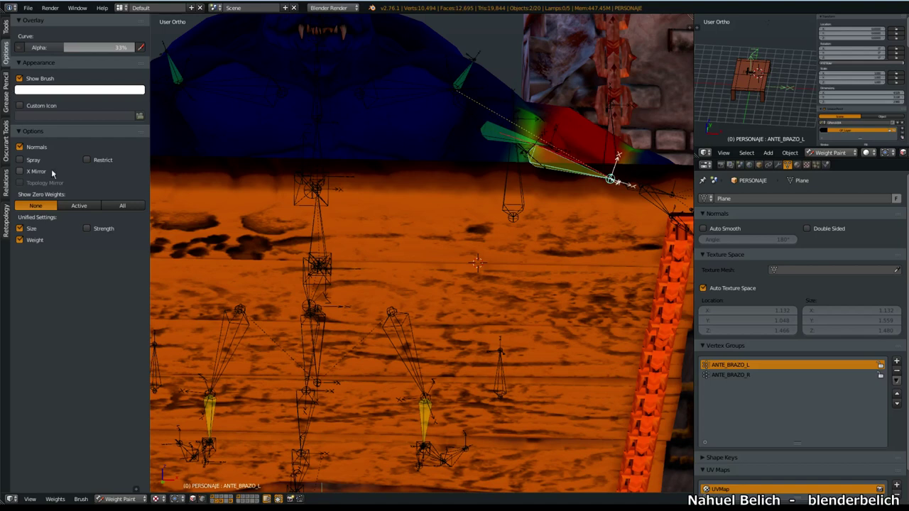
{"action": "left_click", "coordinate": [5, 32]}
{"action": "mouse_move", "coordinate": [421, 239]}
{"action": "middle_mouse_down"}
{"action": "mouse_move", "coordinate": [430, 274]}
{"action": "mouse_move", "coordinate": [558, 284]}
{"action": "mouse_move", "coordinate": [548, 352]}
{"action": "mouse_move", "coordinate": [564, 352]}
{"action": "middle_mouse_up"}
{"action": "left_click_drag", "start_coordinate": [564, 352], "coordinate": [551, 388]}
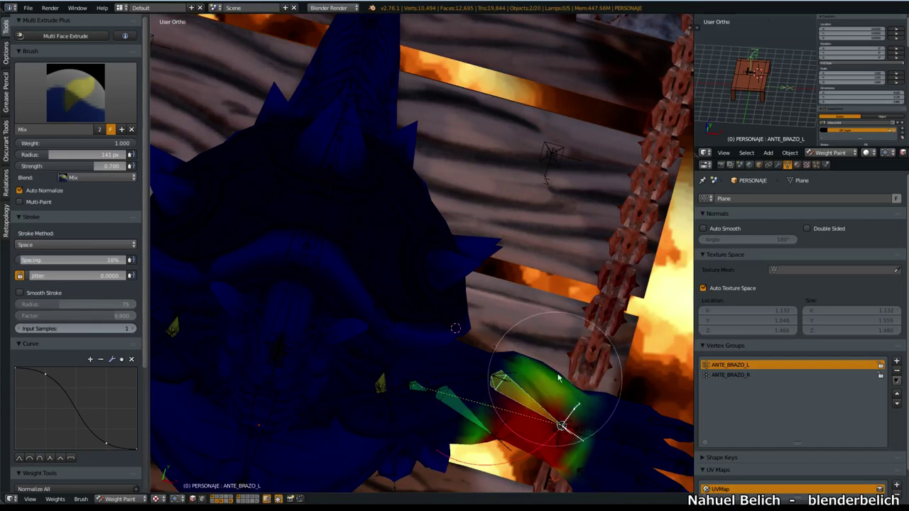
{"action": "mouse_move", "coordinate": [550, 388]}
{"action": "middle_mouse_down"}
{"action": "mouse_move", "coordinate": [492, 386]}
{"action": "mouse_move", "coordinate": [330, 319]}
{"action": "mouse_move", "coordinate": [379, 400]}
{"action": "mouse_move", "coordinate": [319, 225]}
{"action": "middle_mouse_up"}
{"action": "left_click_drag", "start_coordinate": [318, 225], "coordinate": [308, 235]}
{"action": "mouse_move", "coordinate": [310, 237]}
{"action": "middle_mouse_down"}
{"action": "mouse_move", "coordinate": [385, 188]}
{"action": "mouse_move", "coordinate": [431, 305]}
{"action": "mouse_move", "coordinate": [544, 165]}
{"action": "mouse_move", "coordinate": [533, 260]}
{"action": "middle_mouse_up"}
{"action": "left_click_drag", "start_coordinate": [533, 260], "coordinate": [529, 262]}
{"action": "mouse_move", "coordinate": [529, 261]}
{"action": "middle_mouse_down"}
{"action": "mouse_move", "coordinate": [475, 354]}
{"action": "mouse_move", "coordinate": [379, 332]}
{"action": "mouse_move", "coordinate": [286, 258]}
{"action": "mouse_move", "coordinate": [313, 264]}
{"action": "middle_mouse_up"}
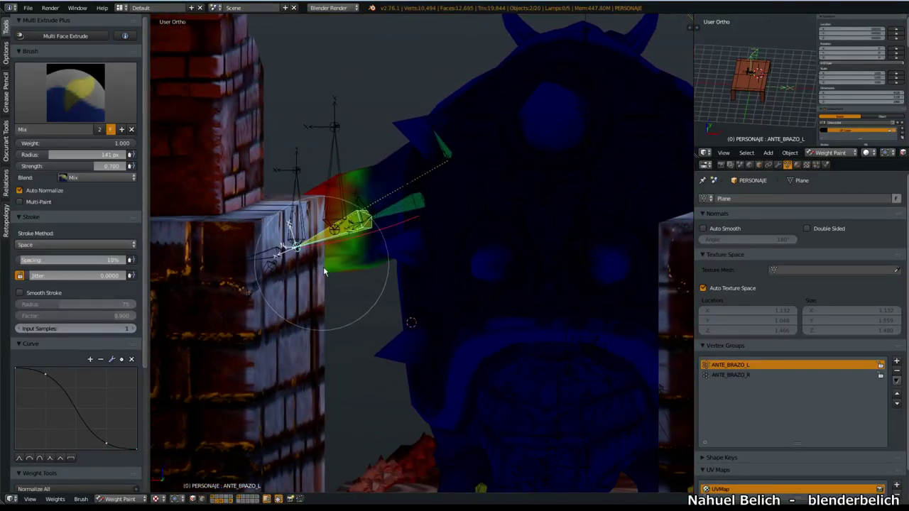
{"action": "mouse_move", "coordinate": [324, 199]}
{"action": "middle_mouse_down"}
{"action": "mouse_move", "coordinate": [362, 249]}
{"action": "mouse_move", "coordinate": [372, 203]}
{"action": "mouse_move", "coordinate": [366, 282]}
{"action": "middle_mouse_up"}
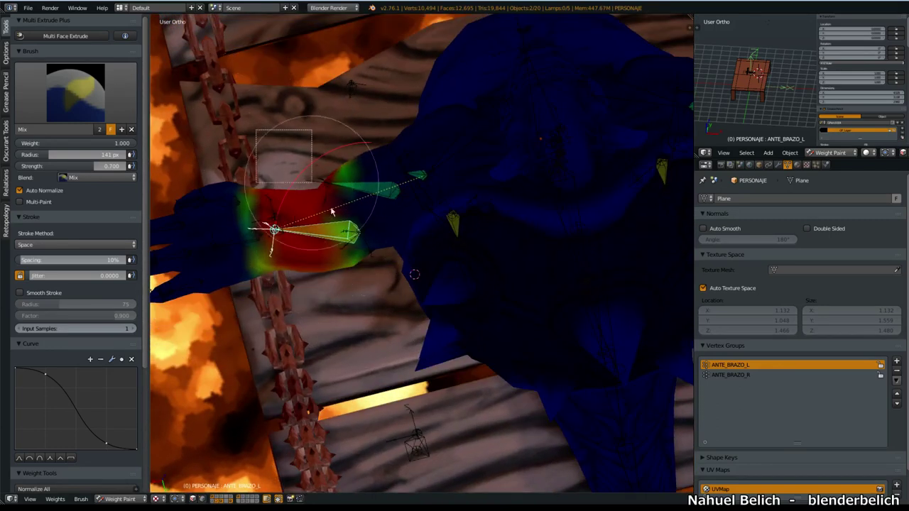
Step: Paint full weight across the arm in local view, then return to the whole scene
{"action": "key", "text": "KP_Divide"}
{"action": "middle_click_drag", "start_coordinate": [369, 248], "coordinate": [333, 234]}
{"action": "mouse_move", "coordinate": [334, 234]}
{"action": "left_mouse_down"}
{"action": "mouse_move", "coordinate": [334, 315]}
{"action": "mouse_move", "coordinate": [337, 276]}
{"action": "mouse_move", "coordinate": [345, 310]}
{"action": "left_mouse_up"}
{"action": "mouse_move", "coordinate": [345, 311]}
{"action": "middle_mouse_down"}
{"action": "mouse_move", "coordinate": [364, 247]}
{"action": "mouse_move", "coordinate": [501, 281]}
{"action": "middle_mouse_up"}
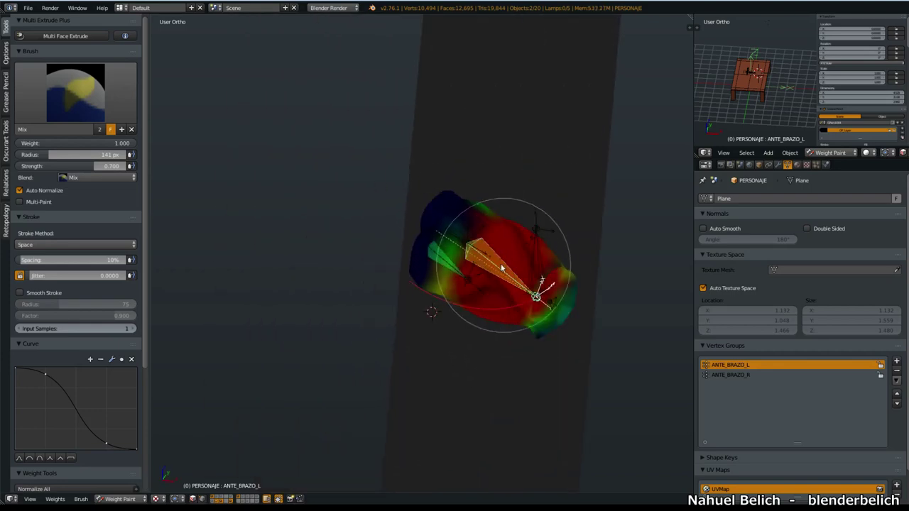
{"action": "key", "text": "KP_Divide"}
{"action": "scroll", "coordinate": [501, 280], "scroll_direction": "down", "scroll_amount": 4}
{"action": "middle_click_drag", "start_coordinate": [429, 303], "coordinate": [452, 270]}
Step: Return to Object Mode, check the modifier stack and test-move an arm bone
{"action": "key", "text": "KP_1"}
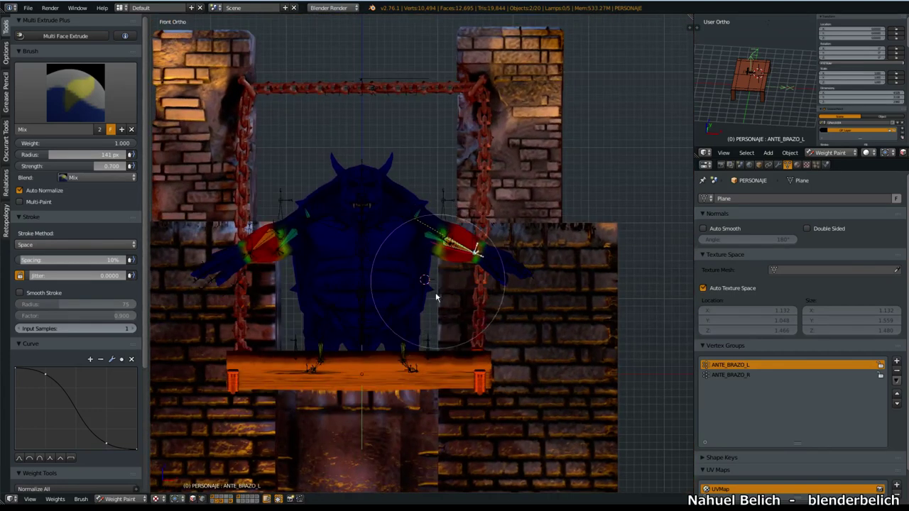
{"action": "key", "text": "Tab"}
{"action": "left_click", "coordinate": [389, 253]}
{"action": "key", "text": "KP_Decimal"}
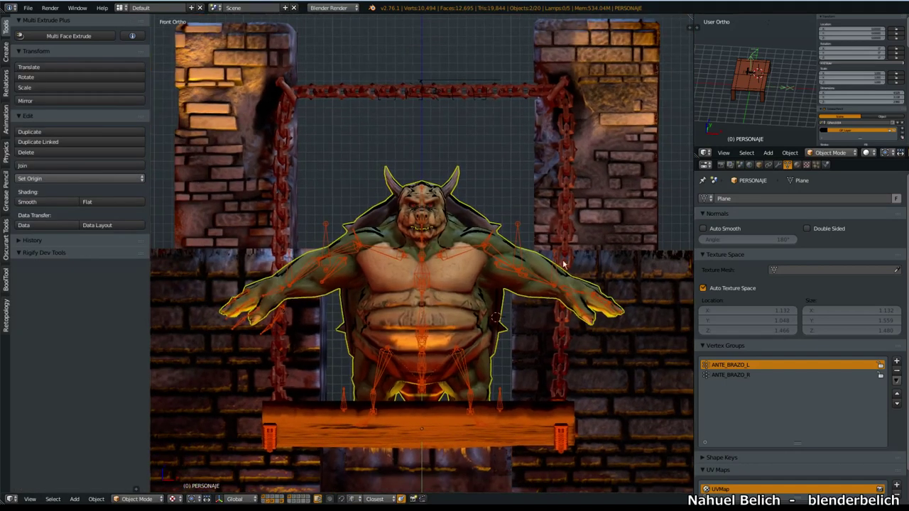
{"action": "left_click", "coordinate": [778, 165]}
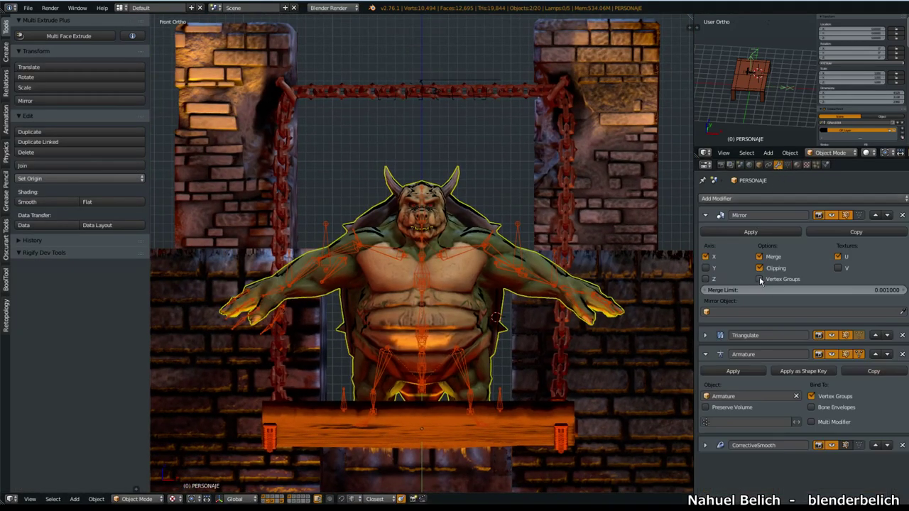
{"action": "scroll", "coordinate": [513, 269], "scroll_direction": "up", "scroll_amount": 2}
{"action": "right_click", "coordinate": [609, 317]}
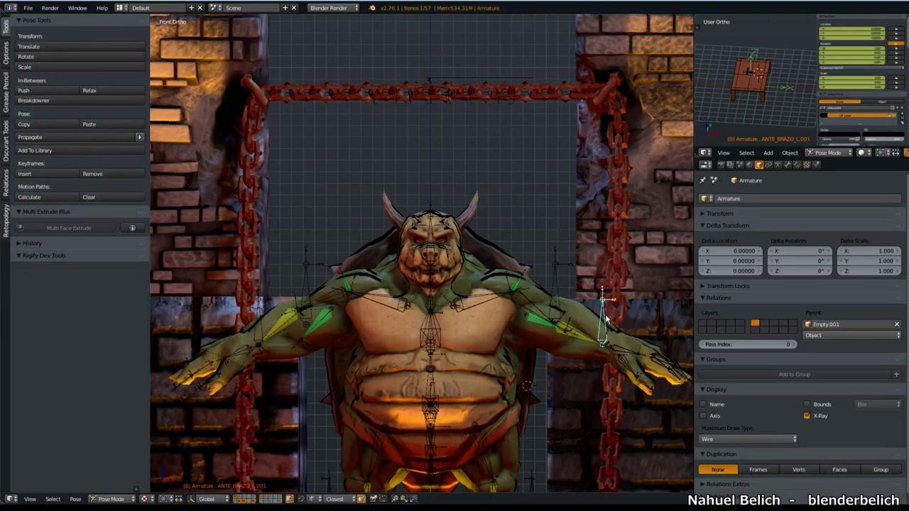
{"action": "key", "text": "g"}
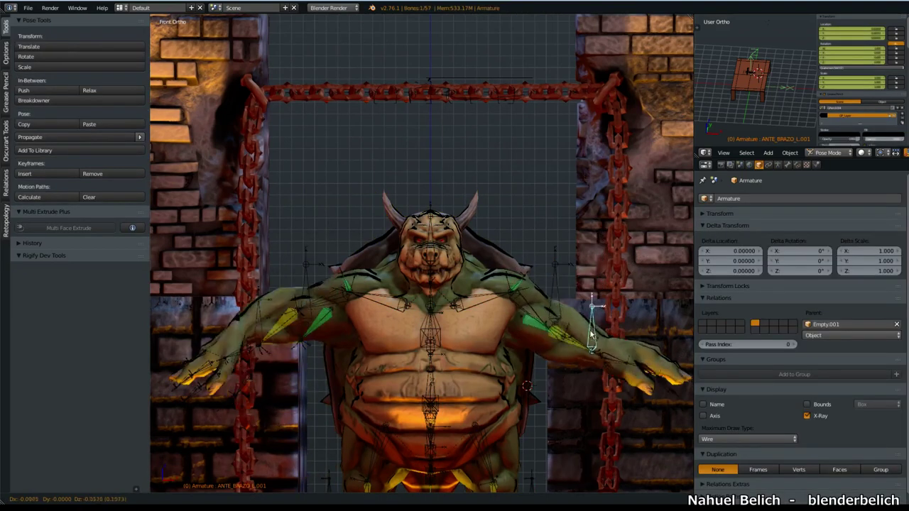
{"action": "left_click", "coordinate": [602, 302]}
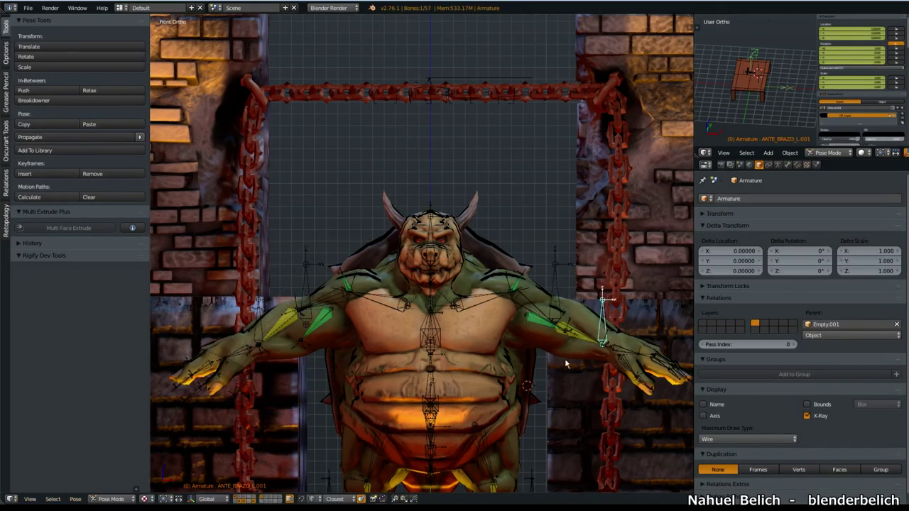
Step: Frame the chest and arms, test-move both arms and cancel back to the T-pose
{"action": "middle_click_drag", "start_coordinate": [566, 363], "coordinate": [462, 257], "text": "shift"}
{"action": "key", "text": "t"}
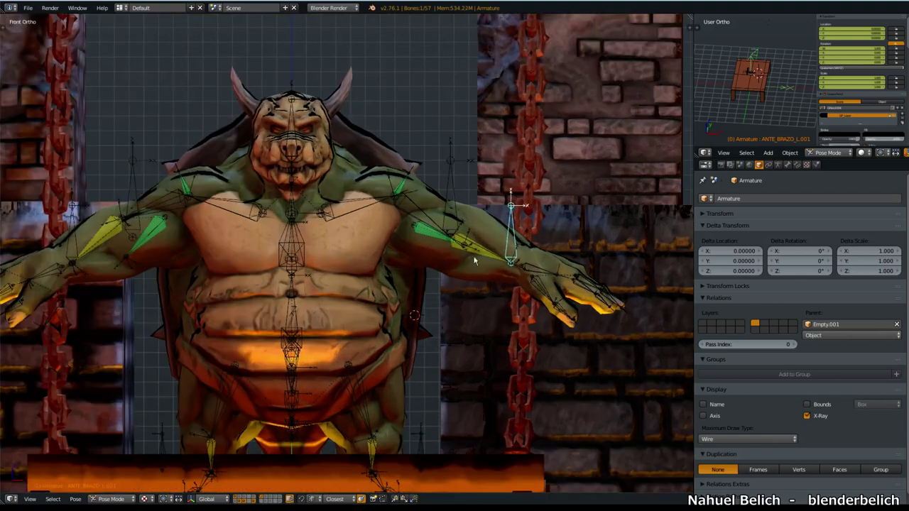
{"action": "scroll", "coordinate": [519, 222], "scroll_direction": "up", "scroll_amount": 4}
{"action": "scroll", "coordinate": [594, 243], "scroll_direction": "down", "scroll_amount": 3}
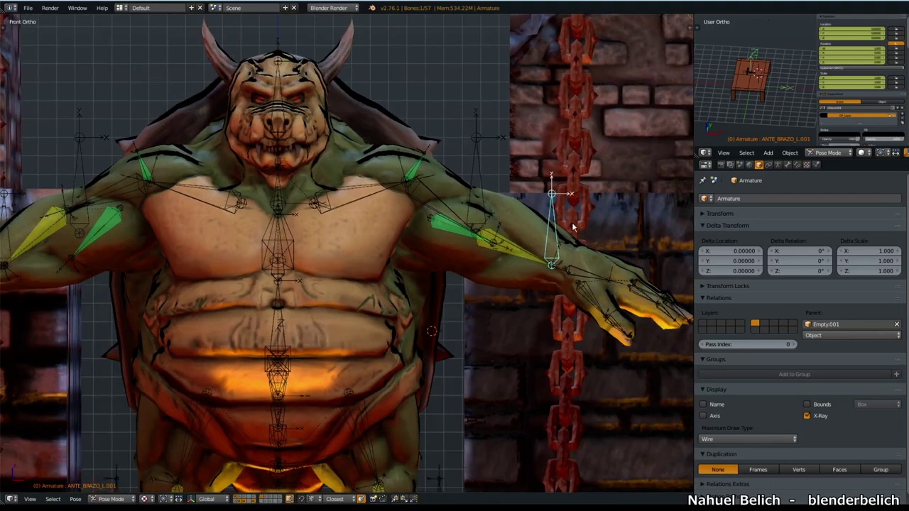
{"action": "scroll", "coordinate": [563, 224], "scroll_direction": "up", "scroll_amount": 2}
{"action": "scroll", "coordinate": [562, 218], "scroll_direction": "down", "scroll_amount": 2}
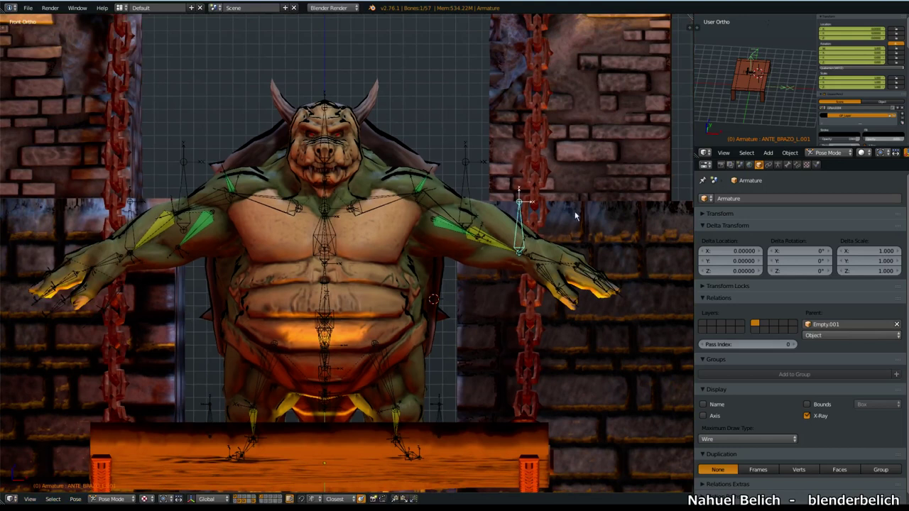
{"action": "key", "text": "g"}
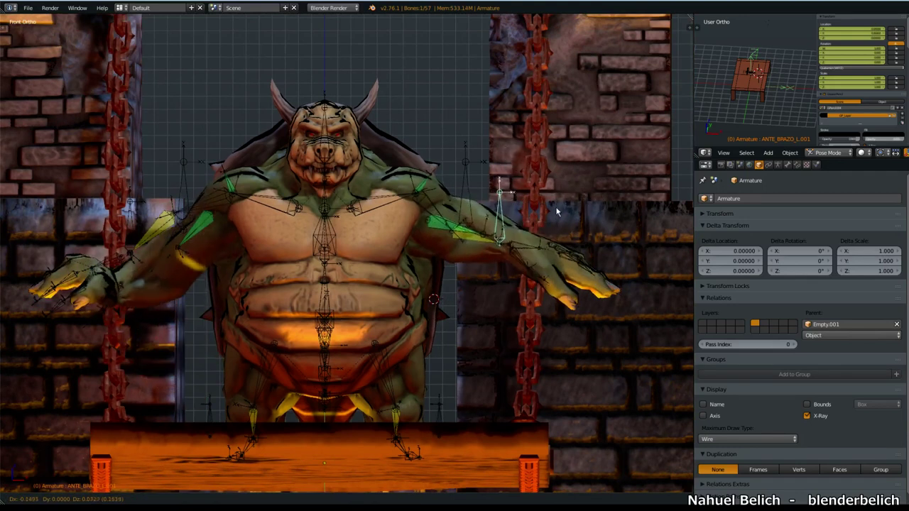
{"action": "key", "text": "Escape"}
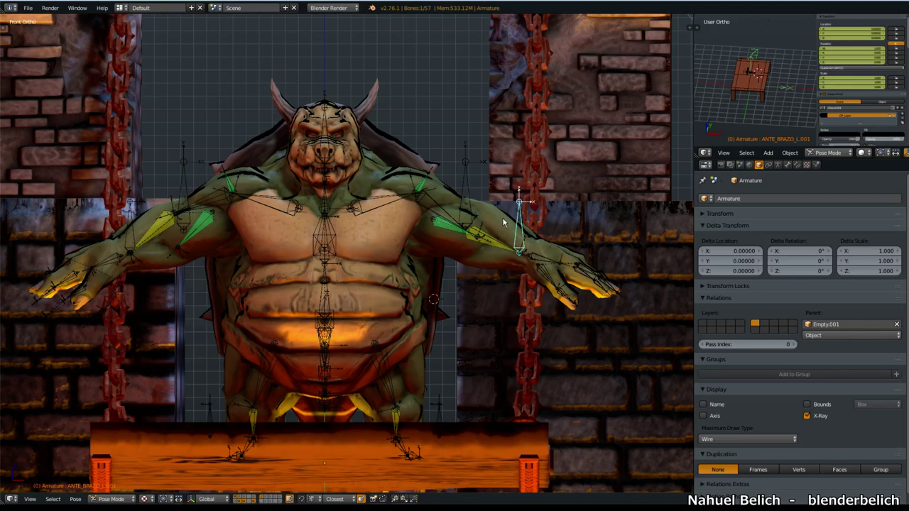
Step: Inspect the ANTE_BRAZO_L and ANTE_BRAZO_L_001 bone and armature settings, then select PERSONAJE
{"action": "right_click", "coordinate": [492, 247]}
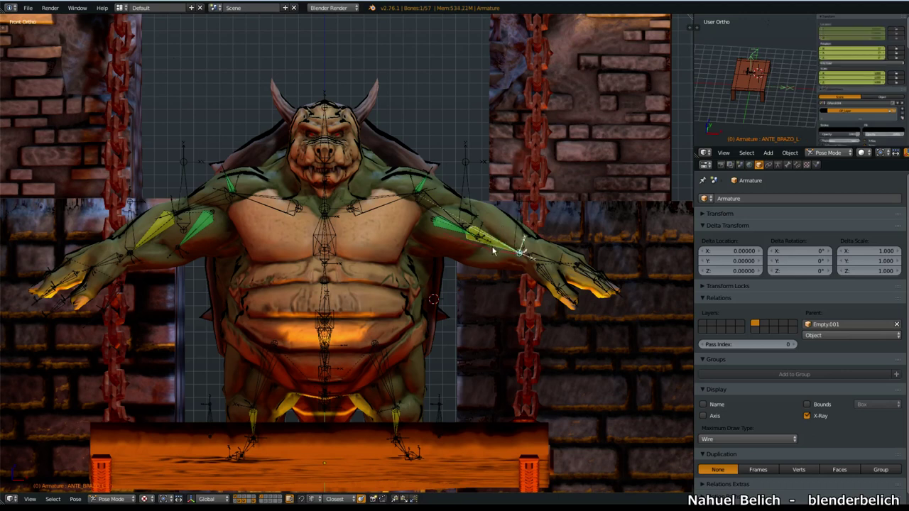
{"action": "left_click", "coordinate": [786, 164]}
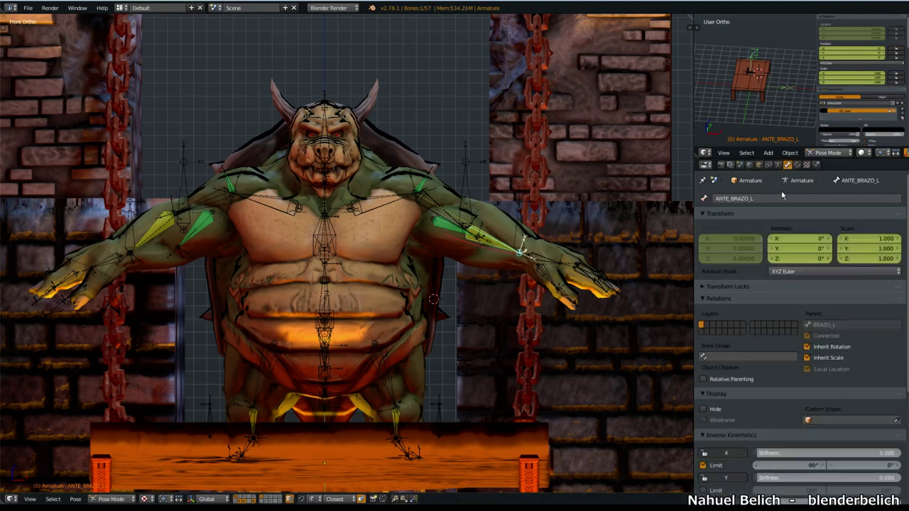
{"action": "right_click", "coordinate": [519, 230]}
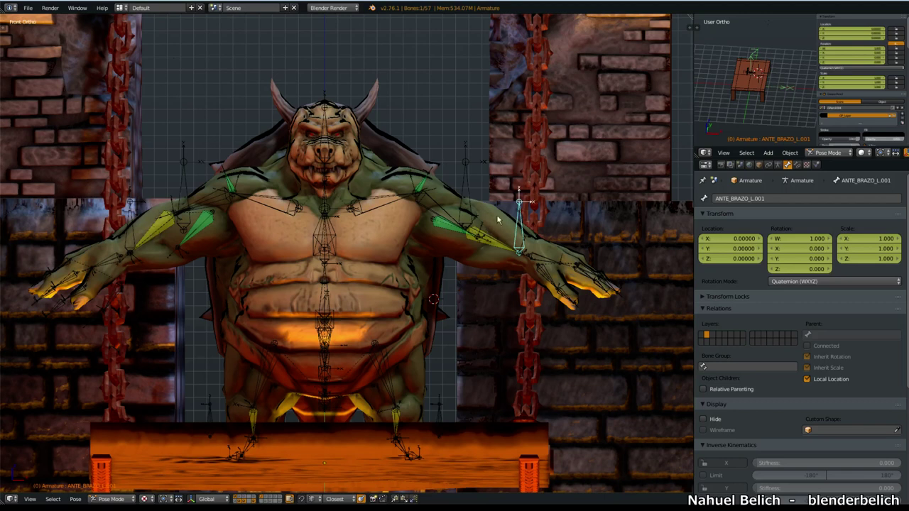
{"action": "left_click", "coordinate": [777, 165]}
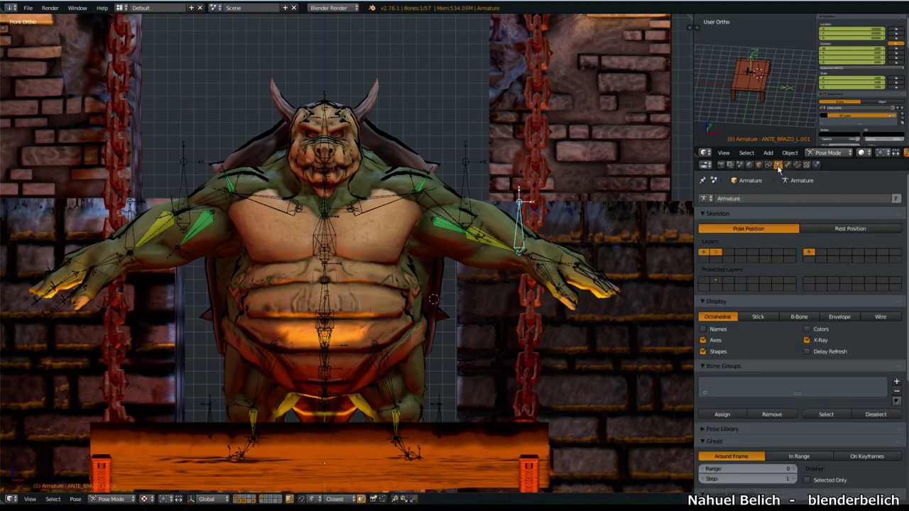
{"action": "right_click", "coordinate": [483, 261]}
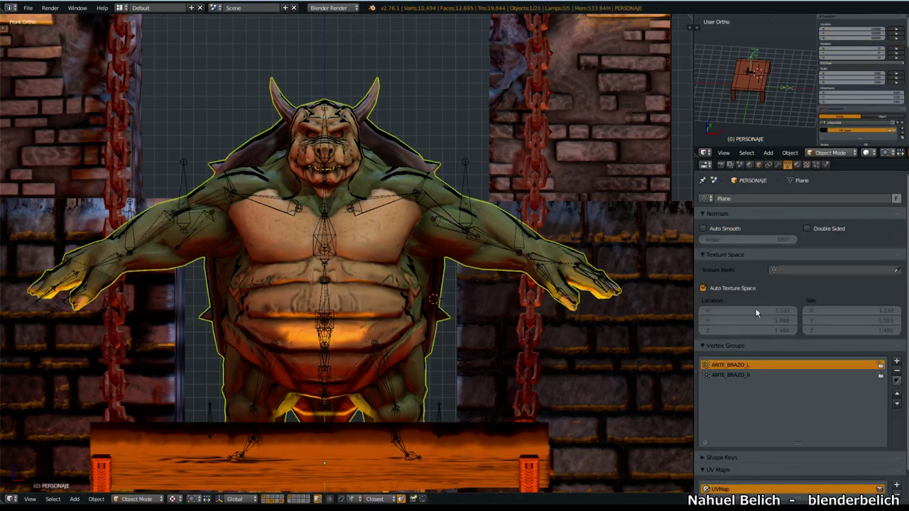
Step: Pick the ANTE_BRAZO_R vertex group, then select the ANTE_BRAZO_L bone from an angled view
{"action": "left_click", "coordinate": [744, 376]}
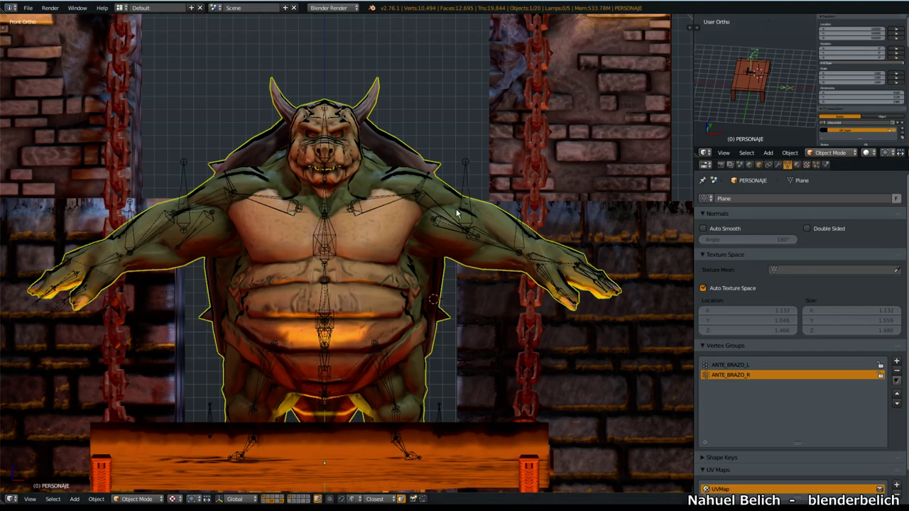
{"action": "mouse_move", "coordinate": [452, 252]}
{"action": "middle_mouse_down"}
{"action": "mouse_move", "coordinate": [455, 286]}
{"action": "mouse_move", "coordinate": [481, 291]}
{"action": "mouse_move", "coordinate": [503, 266]}
{"action": "mouse_move", "coordinate": [491, 290]}
{"action": "middle_mouse_up"}
{"action": "scroll", "coordinate": [456, 286], "scroll_direction": "up", "scroll_amount": 2}
{"action": "scroll", "coordinate": [466, 292], "scroll_direction": "up", "scroll_amount": 1}
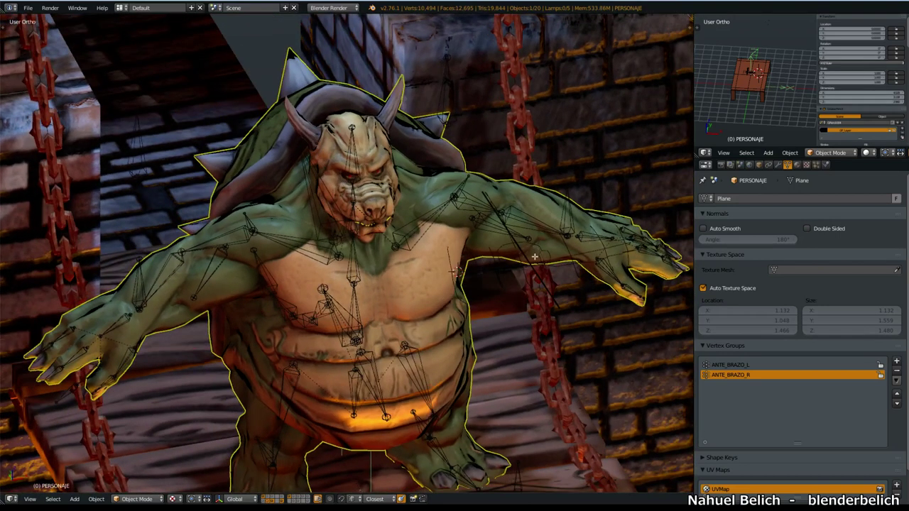
{"action": "right_click", "coordinate": [547, 233]}
Step: Enter Pose Mode and turn on bone names in the armature's display settings
{"action": "key", "text": "ctrl+Tab"}
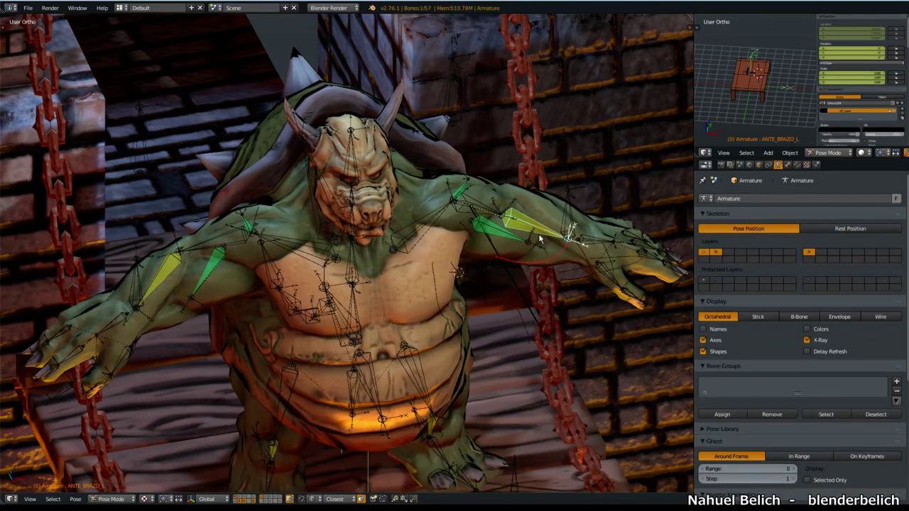
{"action": "left_click", "coordinate": [787, 164]}
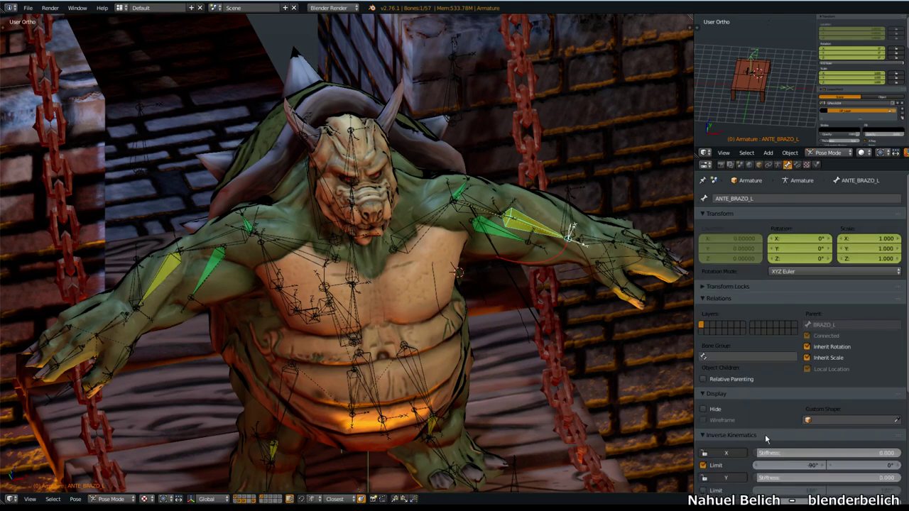
{"action": "scroll", "coordinate": [764, 434], "scroll_direction": "down", "scroll_amount": 2}
{"action": "scroll", "coordinate": [754, 325], "scroll_direction": "up", "scroll_amount": 3}
{"action": "scroll", "coordinate": [754, 325], "scroll_direction": "up", "scroll_amount": 3}
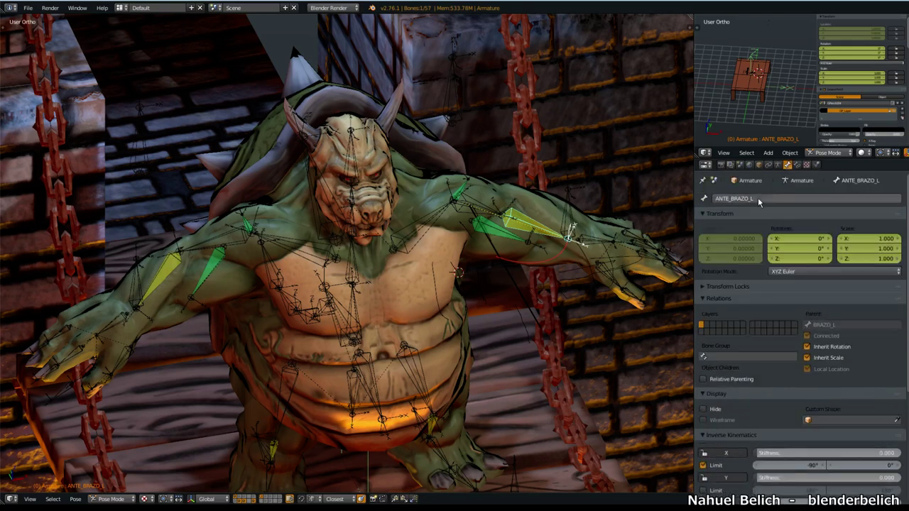
{"action": "left_click", "coordinate": [778, 164]}
{"action": "left_click", "coordinate": [703, 328]}
Step: Select the ANTE_BRAZO_R bone, then leave Pose Mode and reselect PERSONAJE
{"action": "middle_click_drag", "start_coordinate": [670, 324], "coordinate": [535, 237]}
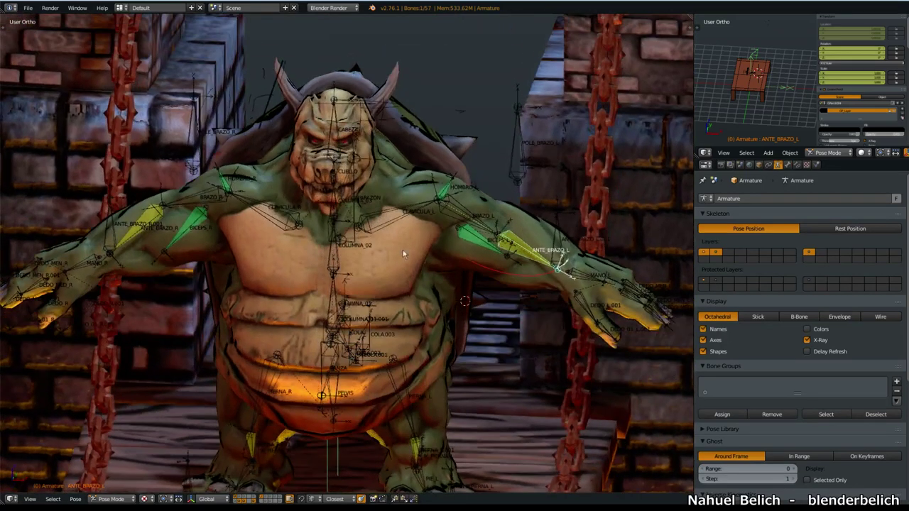
{"action": "right_click", "coordinate": [171, 243]}
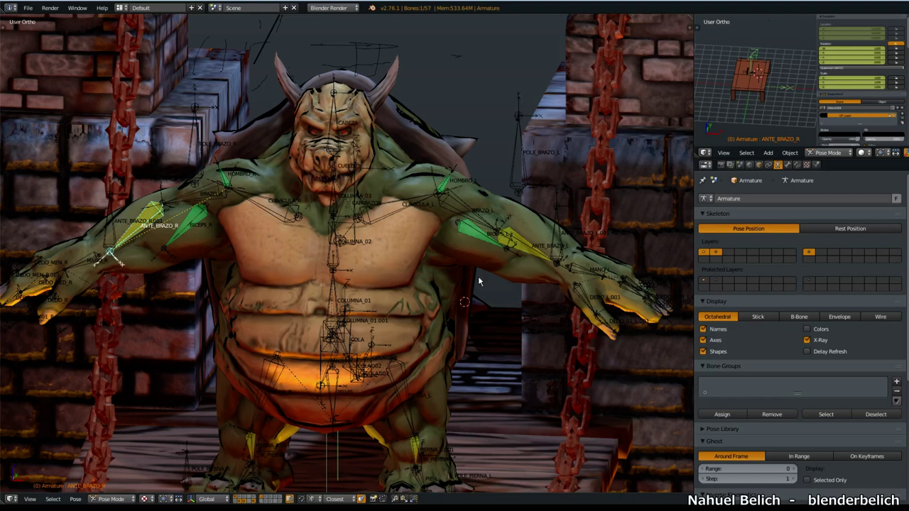
{"action": "middle_click_drag", "start_coordinate": [478, 281], "coordinate": [505, 262]}
{"action": "key", "text": "ctrl+Tab"}
{"action": "right_click", "coordinate": [506, 262]}
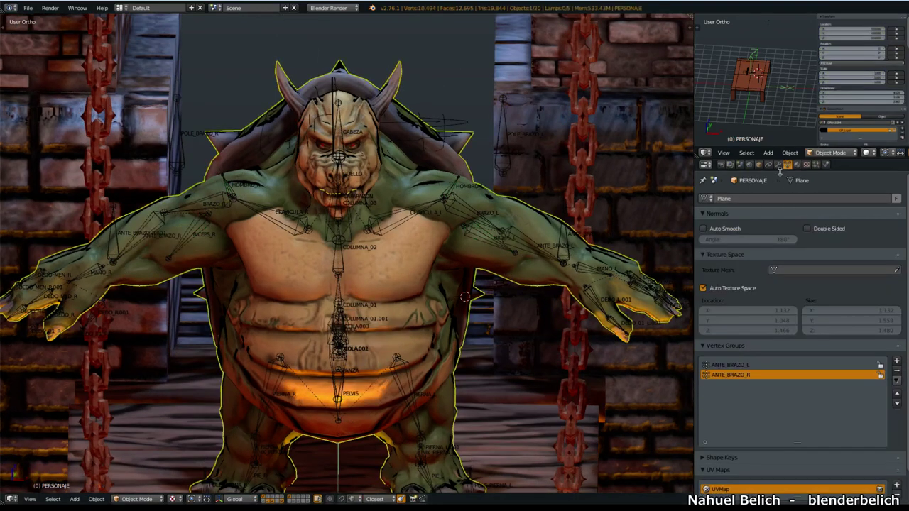
Step: Turn on the Mirror modifier's Vertex Groups option
{"action": "left_click", "coordinate": [778, 165]}
{"action": "left_click", "coordinate": [760, 279]}
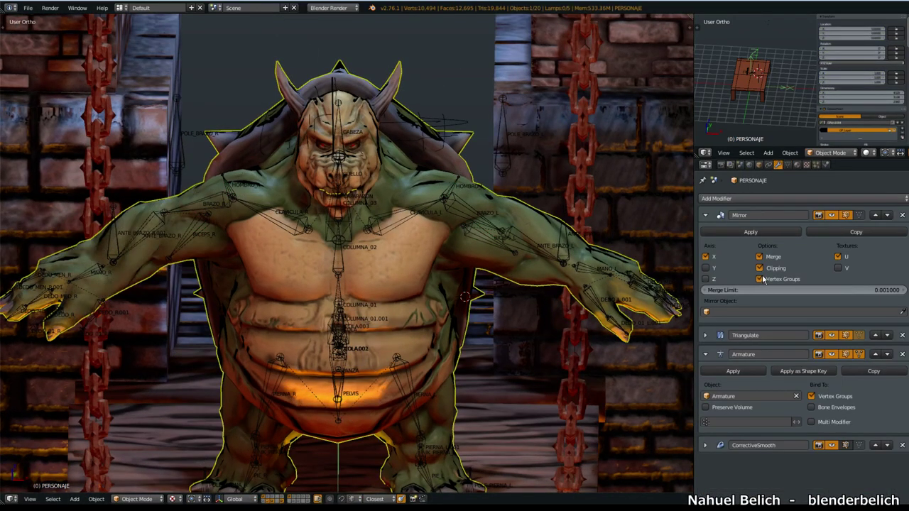
{"action": "left_click", "coordinate": [786, 165]}
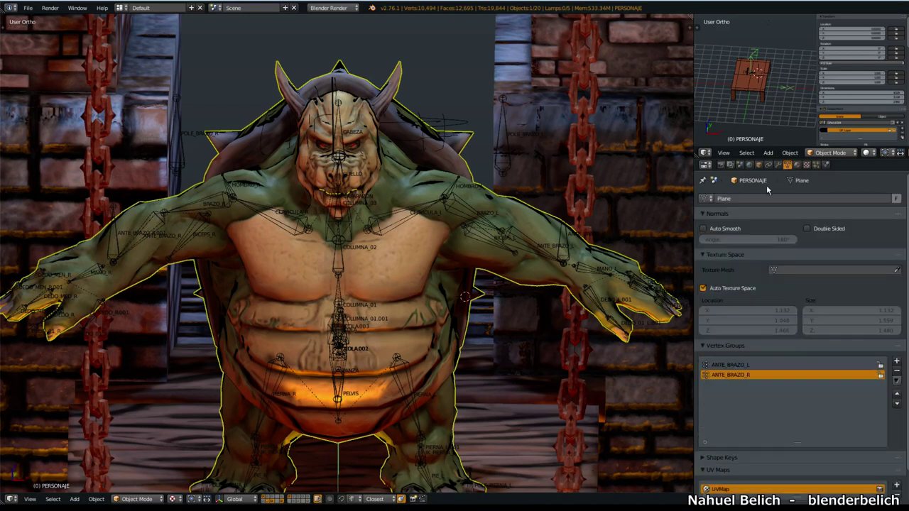
Step: Raise the ANTE_BRAZO_L.001 bone in Pose Mode to bend the left arm
{"action": "right_click", "coordinate": [523, 268]}
{"action": "key", "text": "ctrl+Tab"}
{"action": "right_click", "coordinate": [568, 226]}
{"action": "key", "text": "g"}
{"action": "left_click", "coordinate": [565, 200]}
{"action": "key", "text": "g"}
{"action": "left_click", "coordinate": [440, 238]}
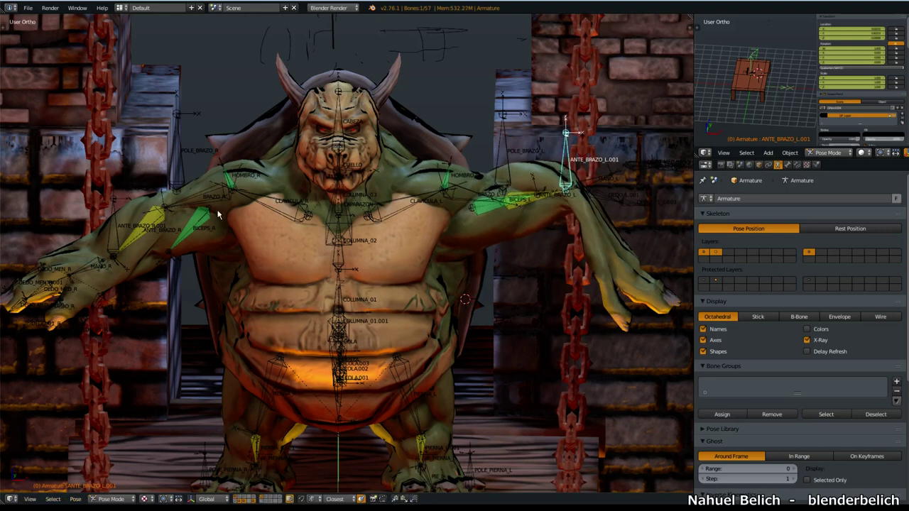
Step: Raise the ANTE_BRAZO_R.001 bone to bend the other arm, then reselect PERSONAJE
{"action": "right_click", "coordinate": [113, 245]}
{"action": "key", "text": "g"}
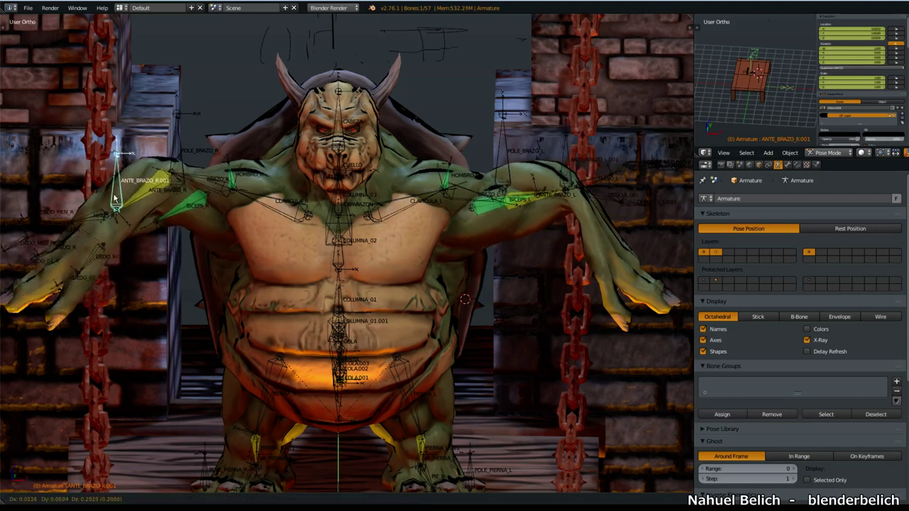
{"action": "left_click", "coordinate": [113, 145]}
{"action": "left_click", "coordinate": [762, 165]}
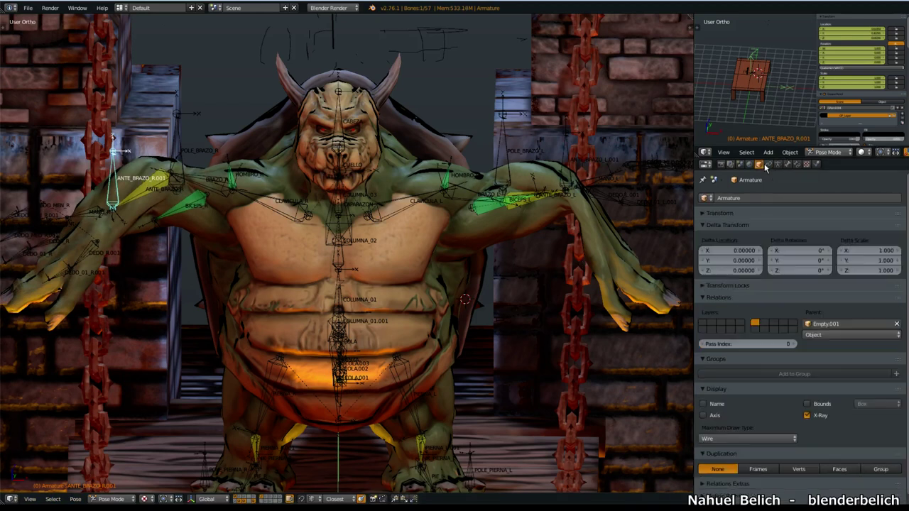
{"action": "left_click", "coordinate": [768, 164]}
{"action": "left_click", "coordinate": [758, 164]}
{"action": "right_click", "coordinate": [504, 218]}
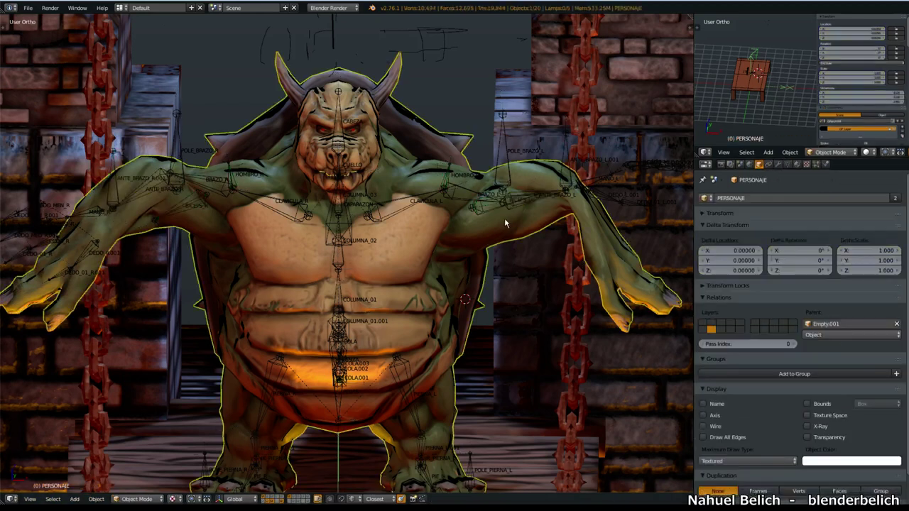
Step: Show the mesh's vertex groups, switch from ANTE_BRAZO_R to ANTE_BRAZO_L, and call up the mode pie
{"action": "left_click", "coordinate": [787, 164]}
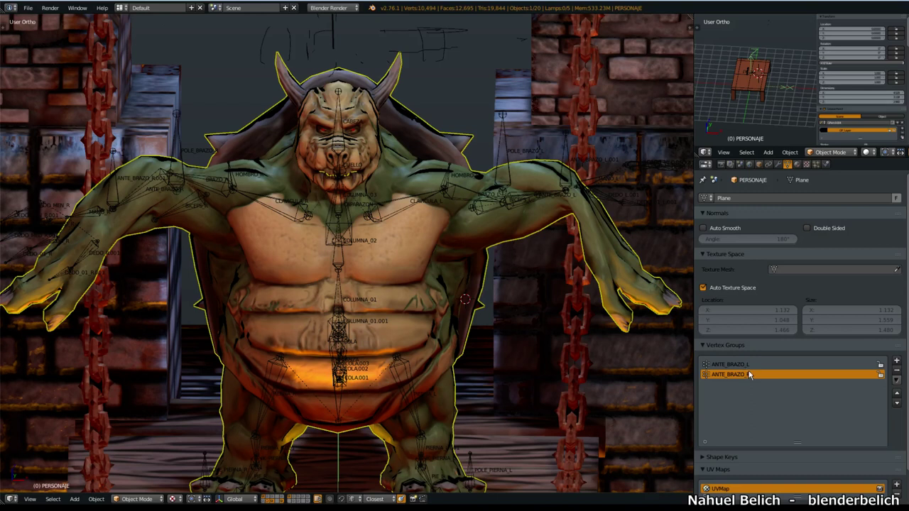
{"action": "type", "text": "_R"}
{"action": "scroll", "coordinate": [747, 374], "scroll_direction": "up", "scroll_amount": 1, "text": "ctrl"}
{"action": "left_click", "coordinate": [748, 375]}
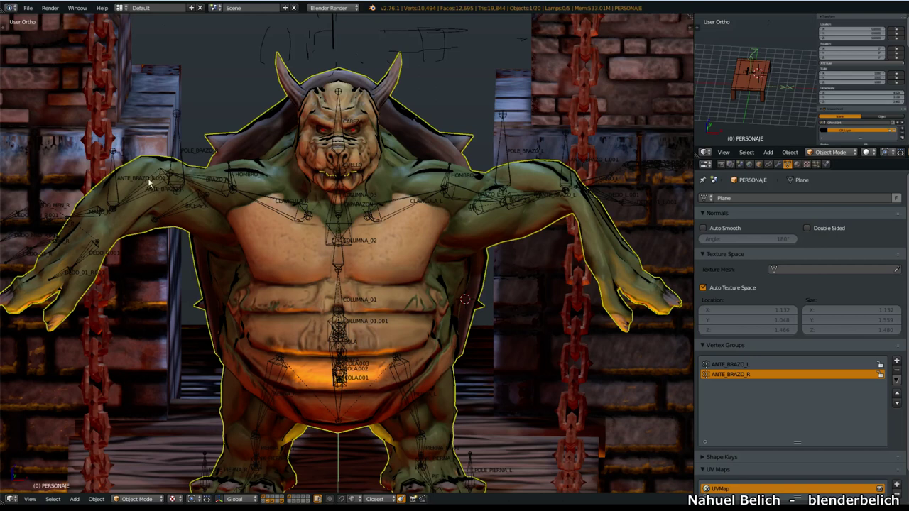
{"action": "left_click", "coordinate": [741, 365]}
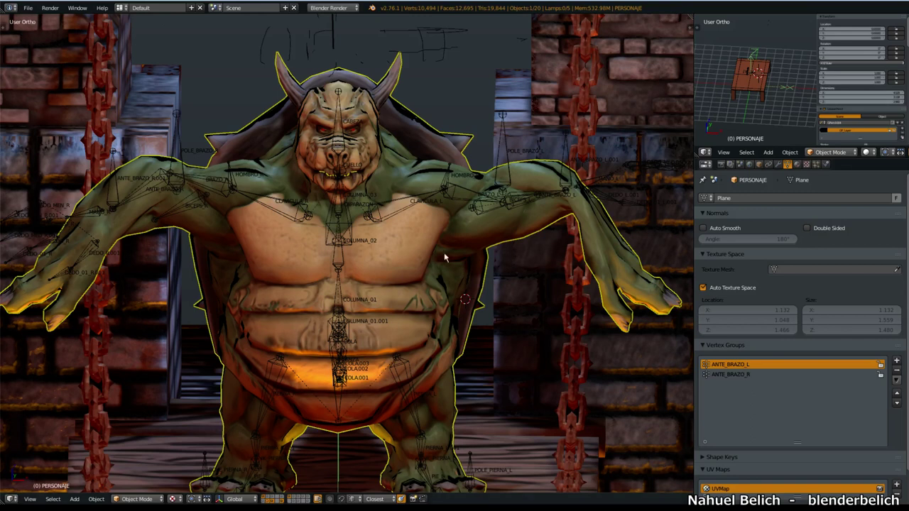
{"action": "key", "text": "Tab"}
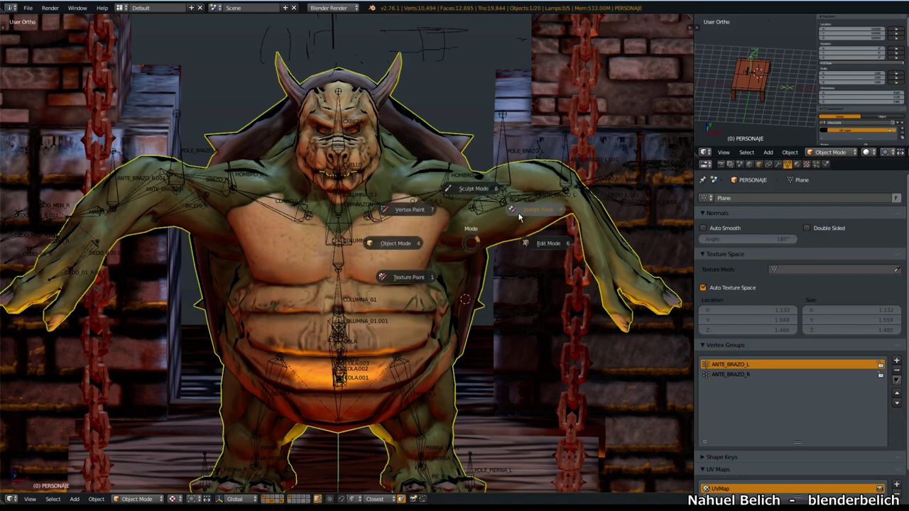
Step: Enter Weight Paint, compare ANTE_BRAZO_R and ANTE_BRAZO_L weights, then paint MANO_L weights onto the left hand
{"action": "left_click", "coordinate": [526, 212]}
{"action": "left_click", "coordinate": [736, 374]}
{"action": "key", "text": "ctrl+z"}
{"action": "left_click", "coordinate": [738, 374]}
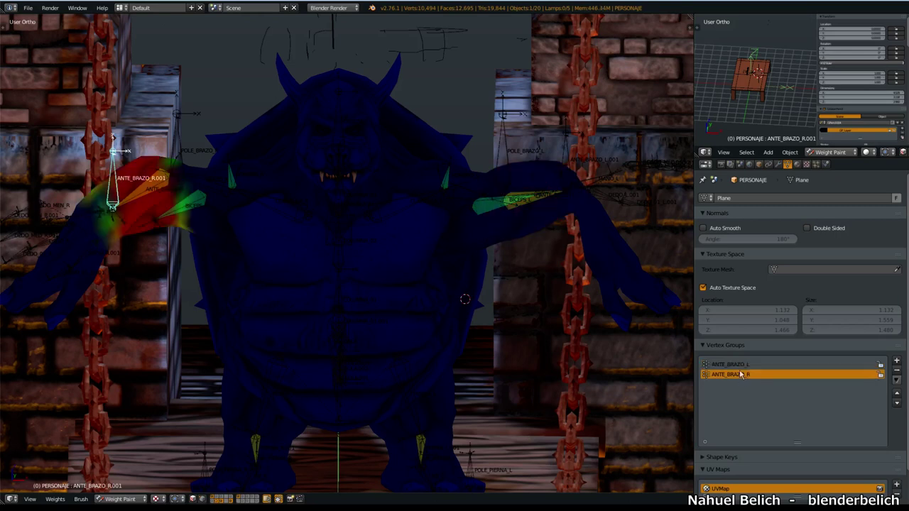
{"action": "key", "text": "ctrl+z"}
{"action": "left_click", "coordinate": [739, 375]}
{"action": "left_click", "coordinate": [739, 365]}
{"action": "left_click", "coordinate": [737, 365]}
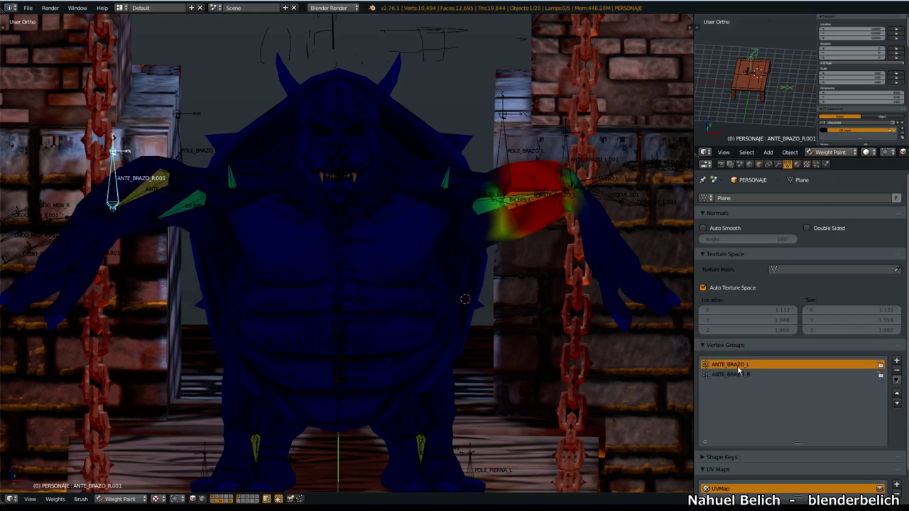
{"action": "left_click", "coordinate": [737, 373]}
{"action": "left_click", "coordinate": [736, 364]}
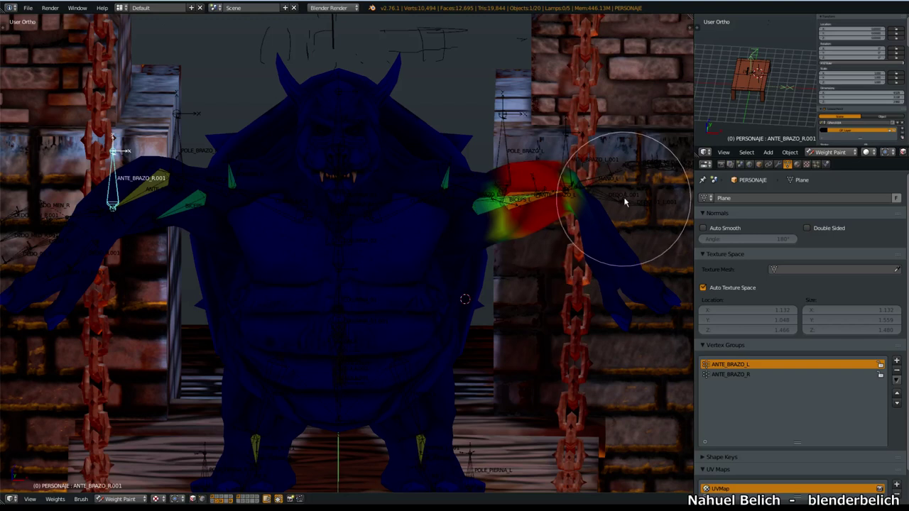
{"action": "right_click", "coordinate": [597, 176]}
{"action": "left_click_drag", "start_coordinate": [606, 259], "coordinate": [665, 200]}
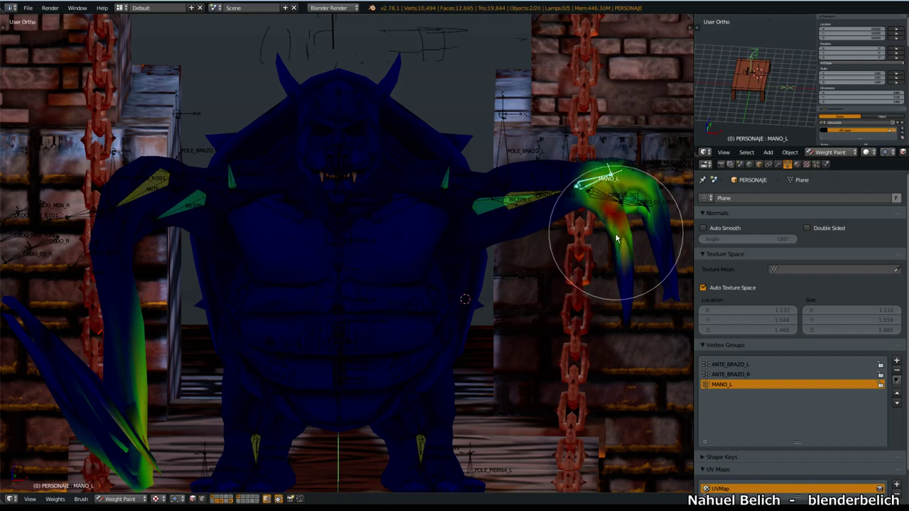
Step: Paint MANO_L weight over the whole left hand and fingers from several angles until solid red
{"action": "mouse_move", "coordinate": [665, 200]}
{"action": "middle_mouse_down"}
{"action": "mouse_move", "coordinate": [609, 294]}
{"action": "mouse_move", "coordinate": [589, 383]}
{"action": "middle_mouse_up"}
{"action": "left_click_drag", "start_coordinate": [589, 383], "coordinate": [595, 387]}
{"action": "middle_click_drag", "start_coordinate": [594, 387], "coordinate": [615, 369]}
{"action": "left_click_drag", "start_coordinate": [614, 369], "coordinate": [588, 381]}
{"action": "mouse_move", "coordinate": [588, 381]}
{"action": "middle_mouse_down"}
{"action": "mouse_move", "coordinate": [567, 395]}
{"action": "mouse_move", "coordinate": [627, 338]}
{"action": "mouse_move", "coordinate": [629, 203]}
{"action": "mouse_move", "coordinate": [603, 114]}
{"action": "mouse_move", "coordinate": [576, 164]}
{"action": "middle_mouse_up"}
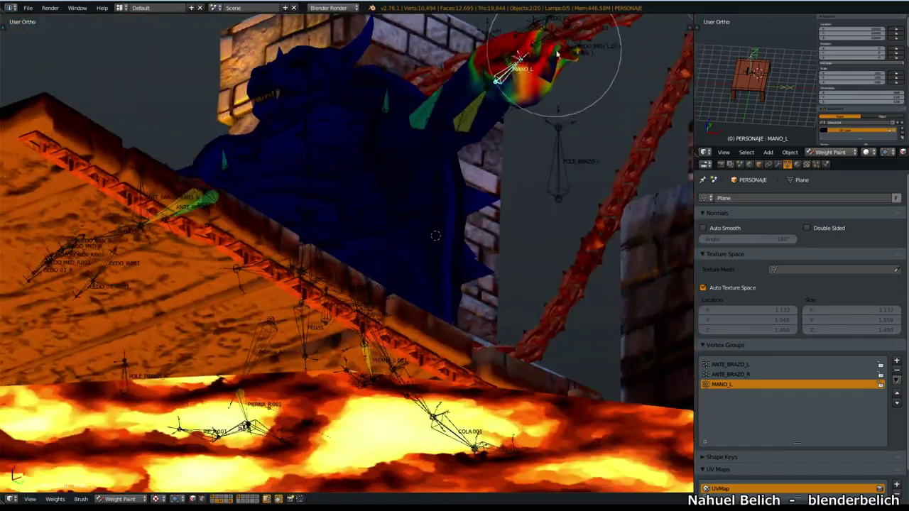
{"action": "left_click_drag", "start_coordinate": [544, 61], "coordinate": [548, 76]}
{"action": "middle_click_drag", "start_coordinate": [547, 76], "coordinate": [569, 82]}
{"action": "left_click_drag", "start_coordinate": [569, 82], "coordinate": [577, 111]}
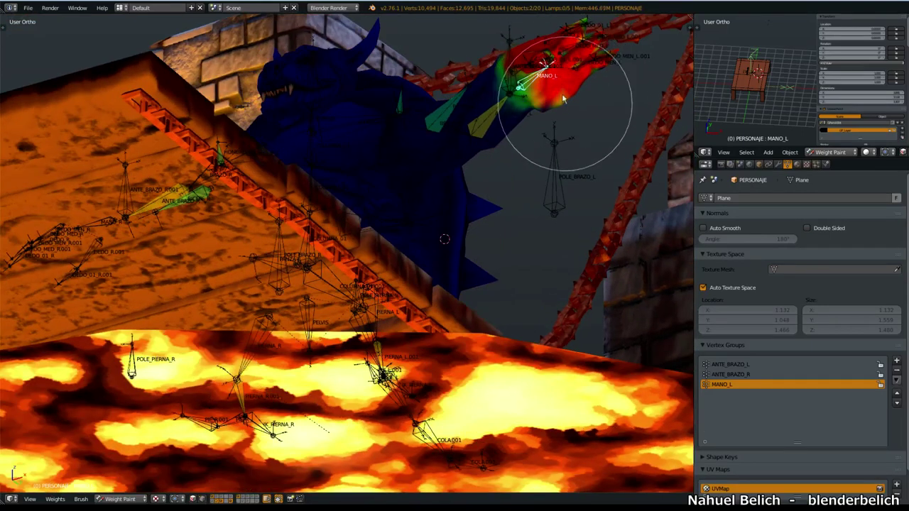
{"action": "mouse_move", "coordinate": [578, 112]}
{"action": "middle_mouse_down"}
{"action": "mouse_move", "coordinate": [575, 102]}
{"action": "mouse_move", "coordinate": [489, 142]}
{"action": "mouse_move", "coordinate": [369, 126]}
{"action": "mouse_move", "coordinate": [337, 247]}
{"action": "middle_mouse_up"}
{"action": "mouse_move", "coordinate": [199, 210]}
{"action": "middle_mouse_down"}
{"action": "mouse_move", "coordinate": [345, 239]}
{"action": "mouse_move", "coordinate": [371, 270]}
{"action": "mouse_move", "coordinate": [307, 321]}
{"action": "mouse_move", "coordinate": [366, 315]}
{"action": "mouse_move", "coordinate": [357, 307]}
{"action": "middle_mouse_up"}
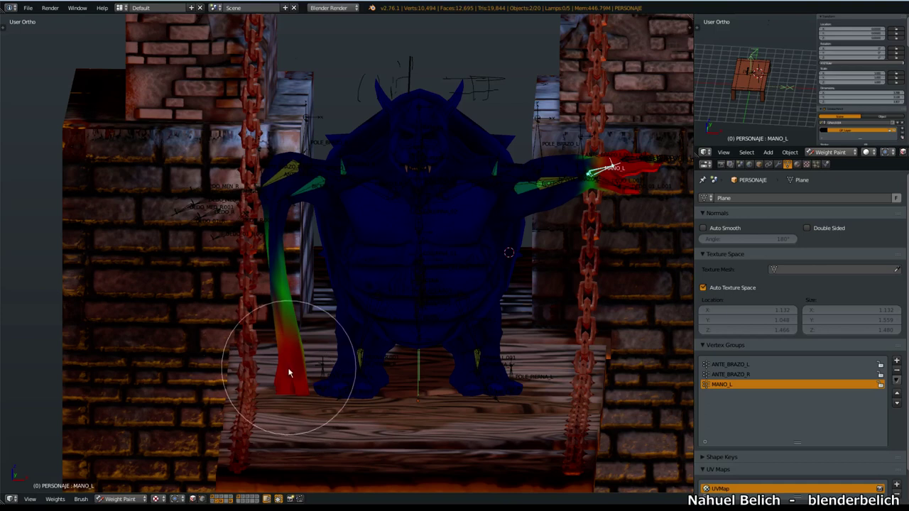
{"action": "scroll", "coordinate": [312, 369], "scroll_direction": "up", "scroll_amount": 2}
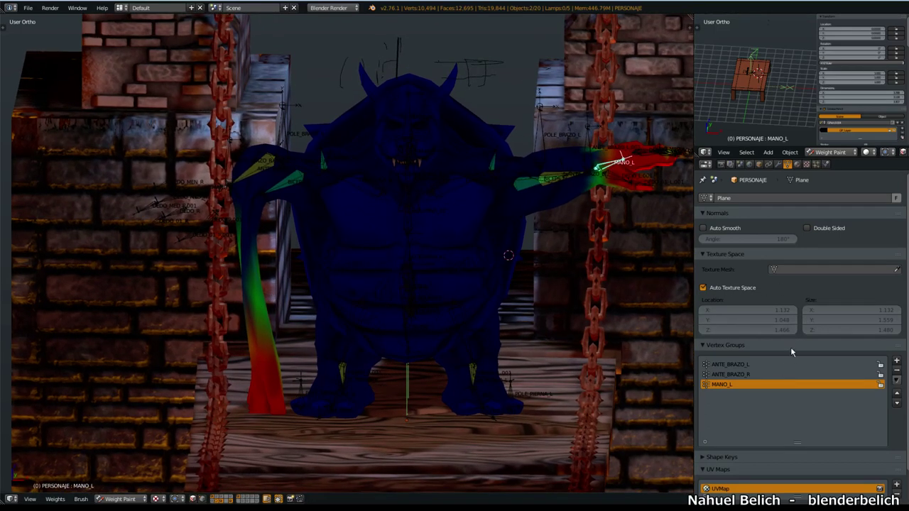
Step: Add a new vertex group below MANO_L and name it MANO_R
{"action": "left_click", "coordinate": [896, 360]}
{"action": "double_click", "coordinate": [747, 394]}
{"action": "type", "text": "MANO_R"}
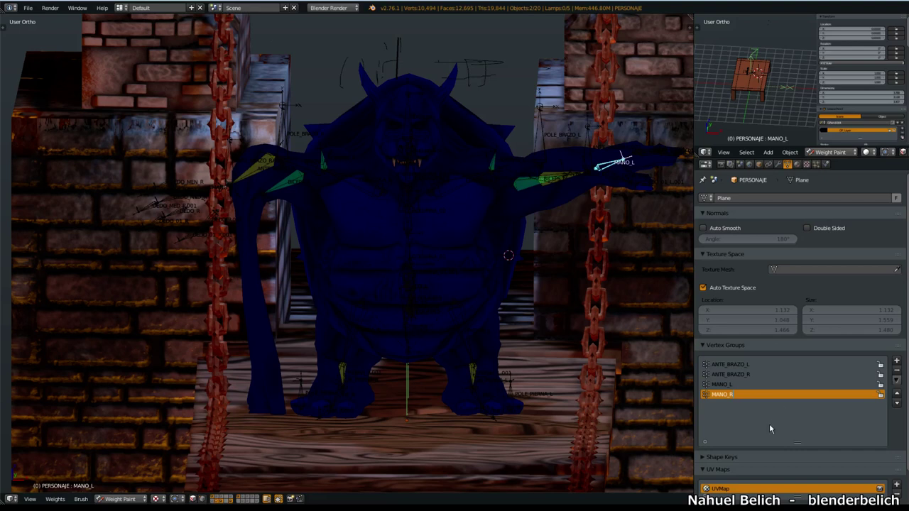
{"action": "key", "text": "Return"}
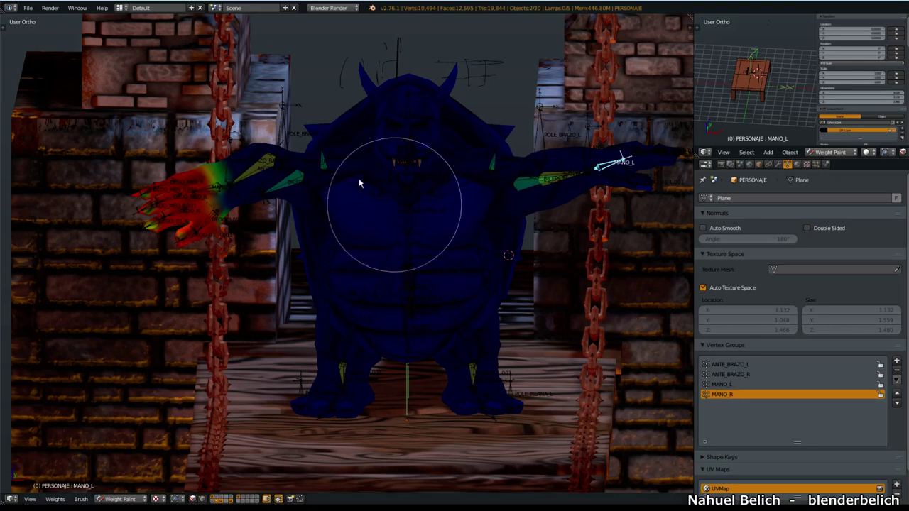
Step: Test the right forearm ANTE_BRAZO_R.001 weights with a cancelled move, then leave Weight Paint
{"action": "right_click", "coordinate": [226, 164]}
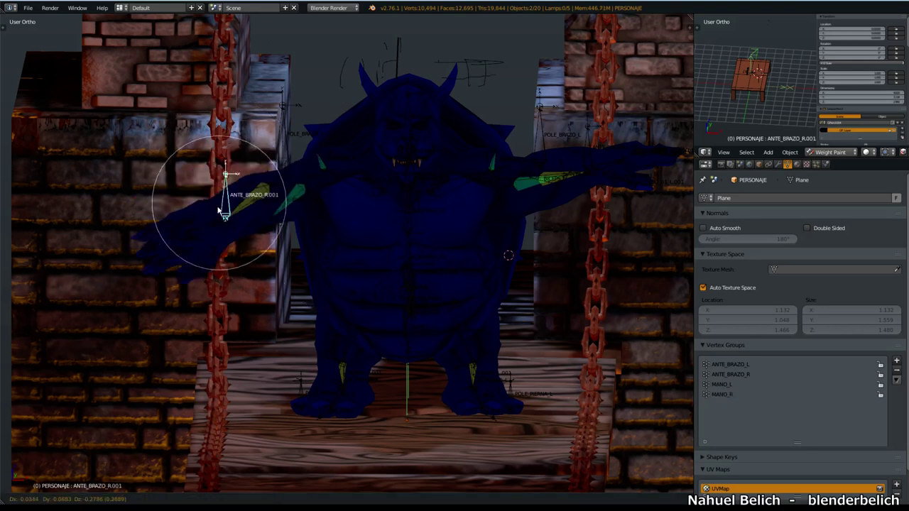
{"action": "key", "text": "g"}
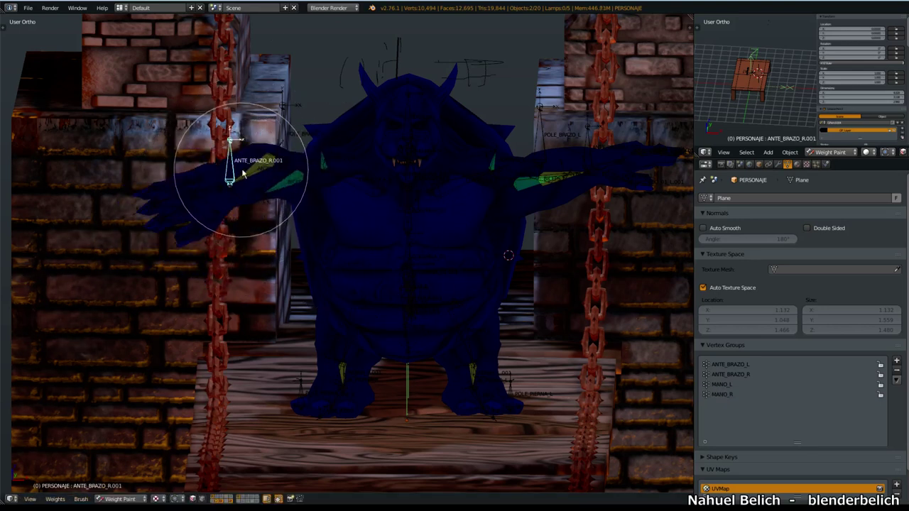
{"action": "key", "text": "Escape"}
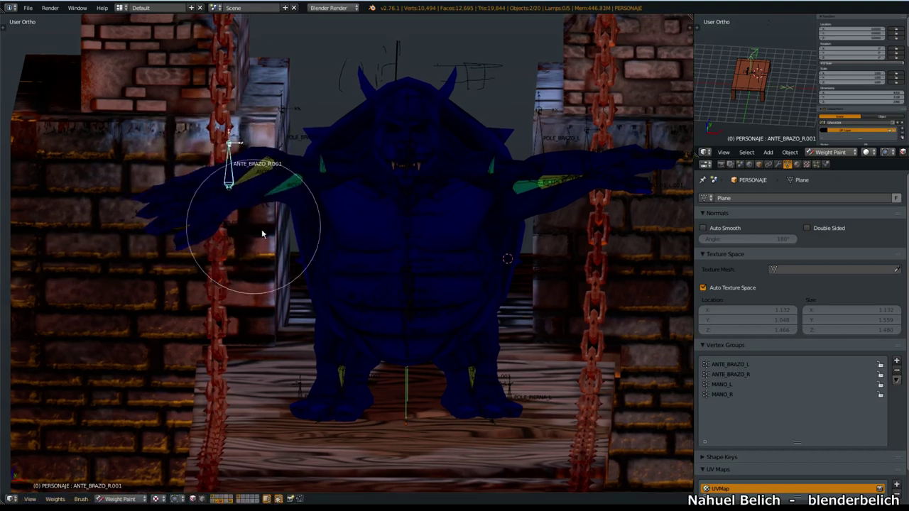
{"action": "key", "text": "ctrl+Tab"}
Step: In Pose Mode, lower the armature's right forearm bone
{"action": "right_click", "coordinate": [242, 180]}
{"action": "key", "text": "ctrl+Tab"}
{"action": "key", "text": "g"}
{"action": "left_click", "coordinate": [262, 186]}
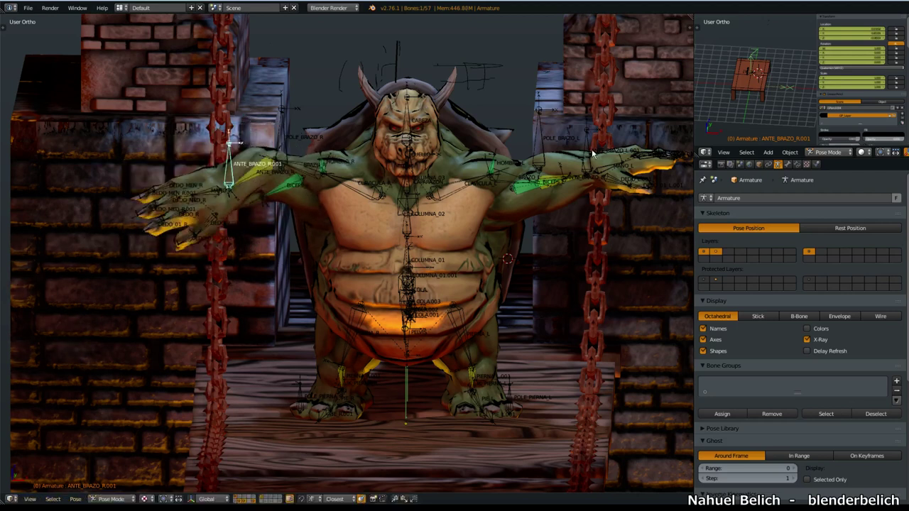
Step: Lower the left forearm ANTE_BRAZO_L.001 and reposition the MANO_L hand bone
{"action": "right_click", "coordinate": [594, 154]}
{"action": "key", "text": "g"}
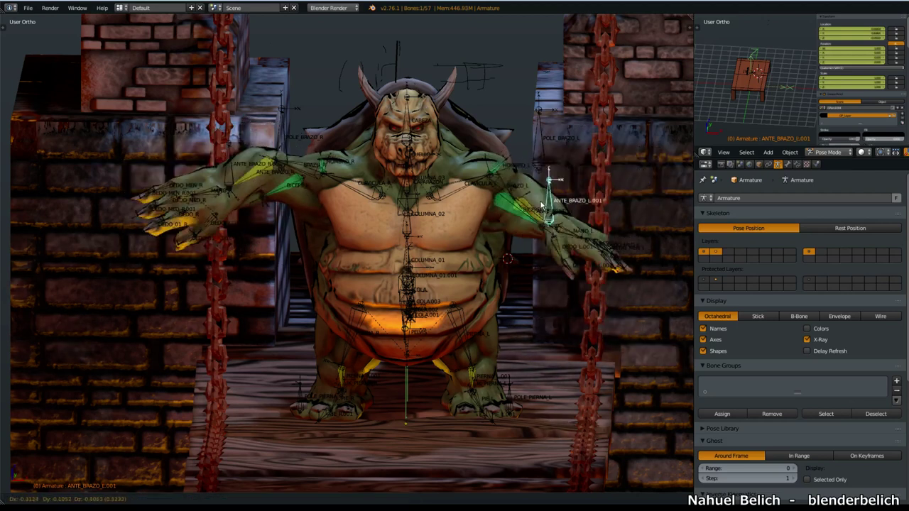
{"action": "left_click", "coordinate": [617, 234]}
{"action": "mouse_move", "coordinate": [617, 234]}
{"action": "middle_mouse_down"}
{"action": "mouse_move", "coordinate": [587, 263]}
{"action": "mouse_move", "coordinate": [566, 198]}
{"action": "middle_mouse_up"}
{"action": "right_click", "coordinate": [584, 257]}
{"action": "key", "text": "r"}
{"action": "left_click", "coordinate": [597, 247]}
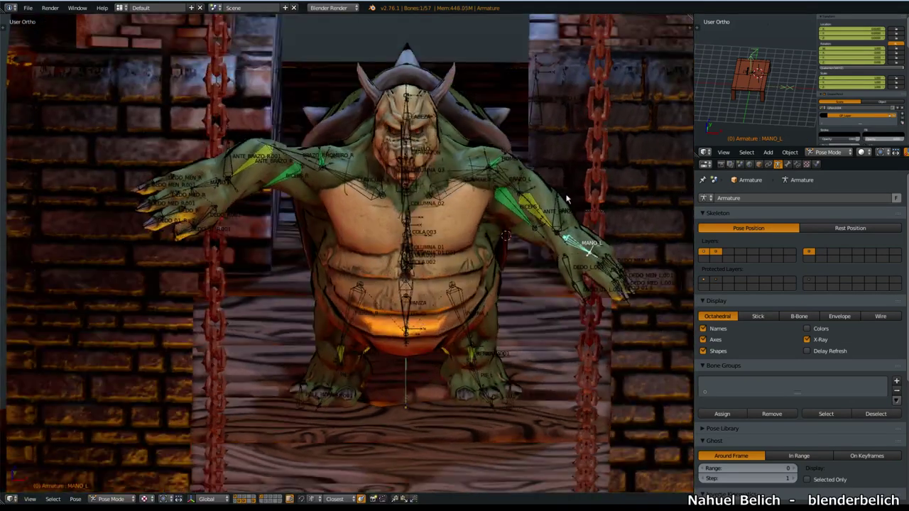
Step: Select PERSONAJE and toggle its Mirror modifier to compare the model with and without mirroring
{"action": "key", "text": "ctrl+Tab"}
{"action": "right_click", "coordinate": [478, 272]}
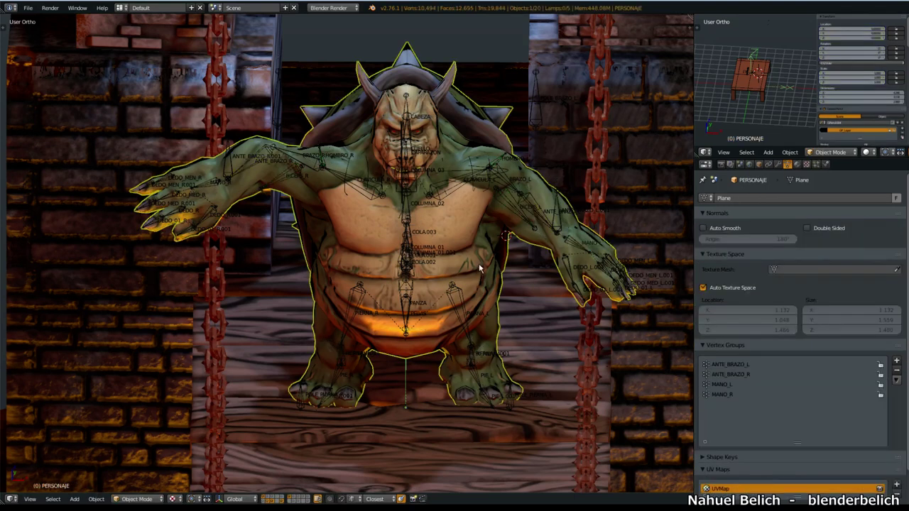
{"action": "left_click", "coordinate": [778, 165]}
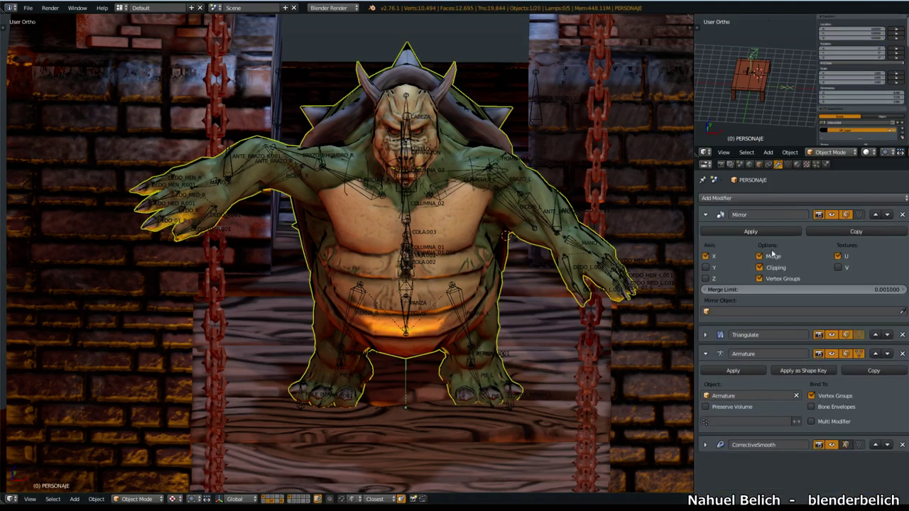
{"action": "left_click", "coordinate": [831, 214]}
{"action": "left_click", "coordinate": [831, 215]}
{"action": "left_click", "coordinate": [831, 214]}
{"action": "left_click", "coordinate": [831, 214]}
{"action": "middle_click_drag", "start_coordinate": [511, 280], "coordinate": [551, 296]}
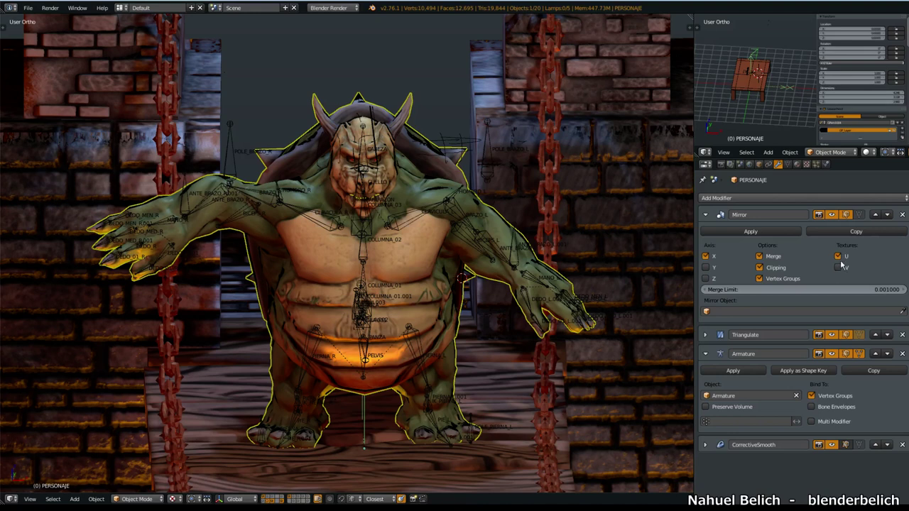
{"action": "middle_click_drag", "start_coordinate": [639, 107], "coordinate": [618, 67]}
Step: Split the 3D viewport into two side-by-side views
{"action": "left_click_drag", "start_coordinate": [686, 21], "coordinate": [280, 94]}
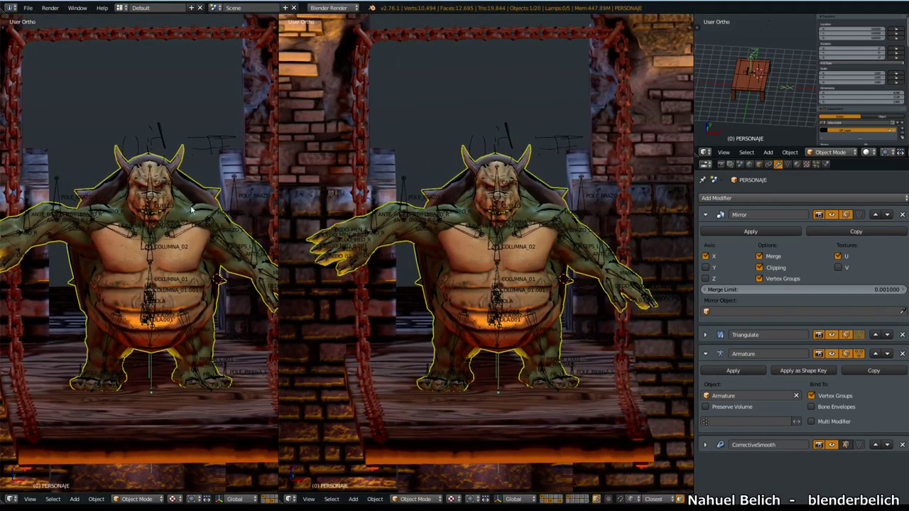
{"action": "middle_click_drag", "start_coordinate": [191, 208], "coordinate": [196, 238]}
{"action": "scroll", "coordinate": [198, 260], "scroll_direction": "up", "scroll_amount": 2}
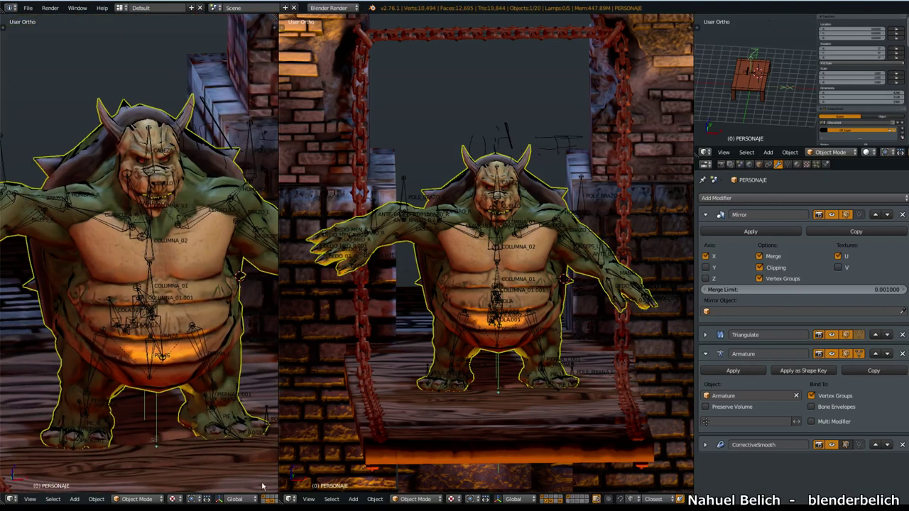
{"action": "scroll", "coordinate": [239, 499], "scroll_direction": "down", "scroll_amount": 3}
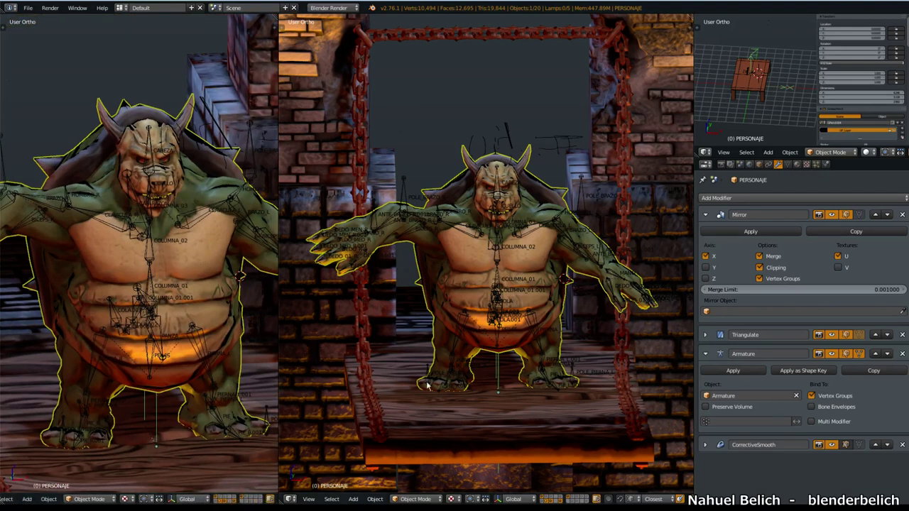
Step: Set the armature to Rest Position, hide its bones, and make the second view a texture-paint image editor
{"action": "right_click", "coordinate": [499, 241]}
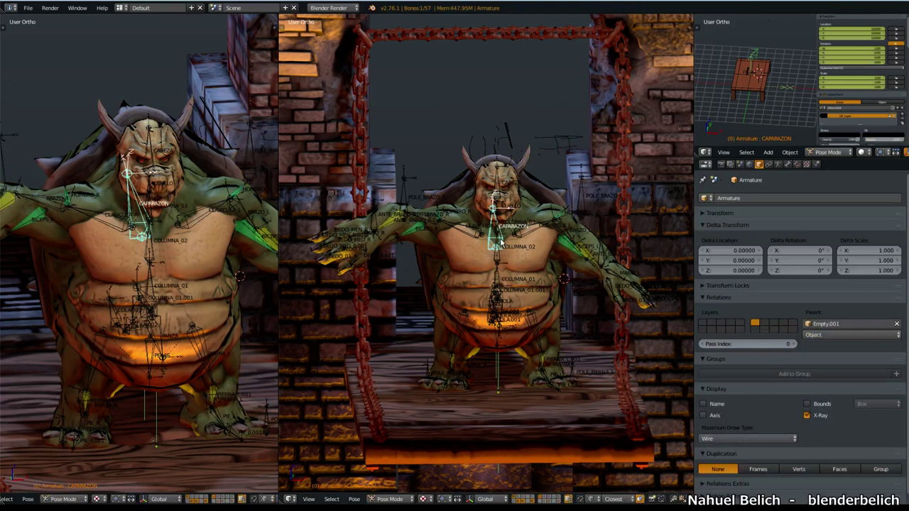
{"action": "left_click", "coordinate": [786, 165]}
{"action": "left_click", "coordinate": [777, 164]}
{"action": "left_click", "coordinate": [850, 228]}
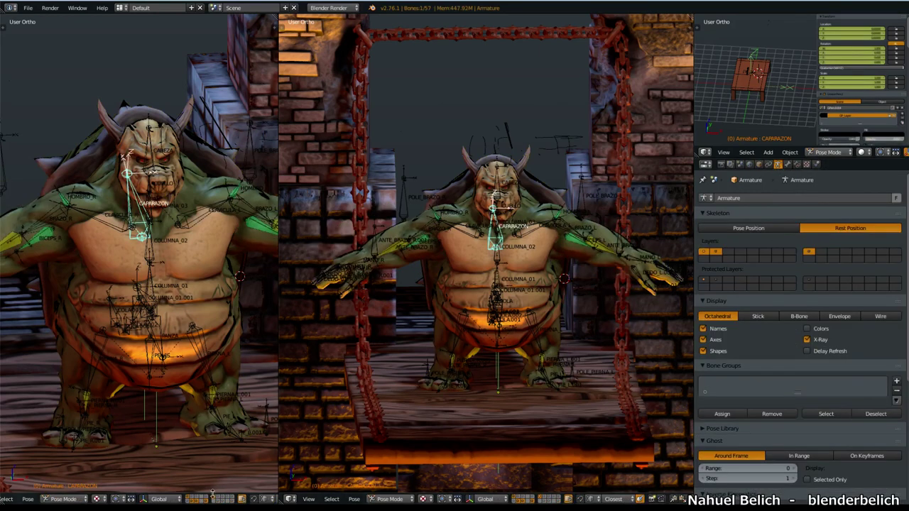
{"action": "left_click", "coordinate": [213, 496]}
{"action": "scroll", "coordinate": [204, 454], "scroll_direction": "up", "scroll_amount": 2}
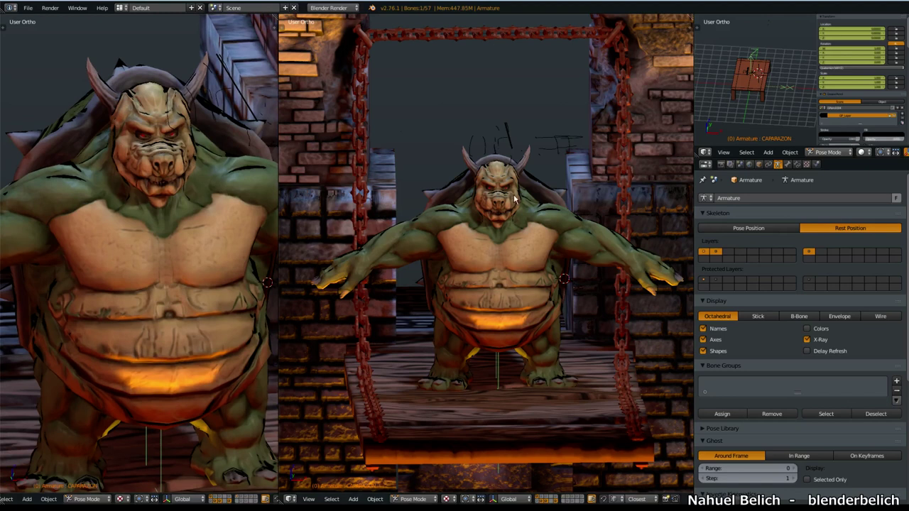
{"action": "key", "text": "shift+F10"}
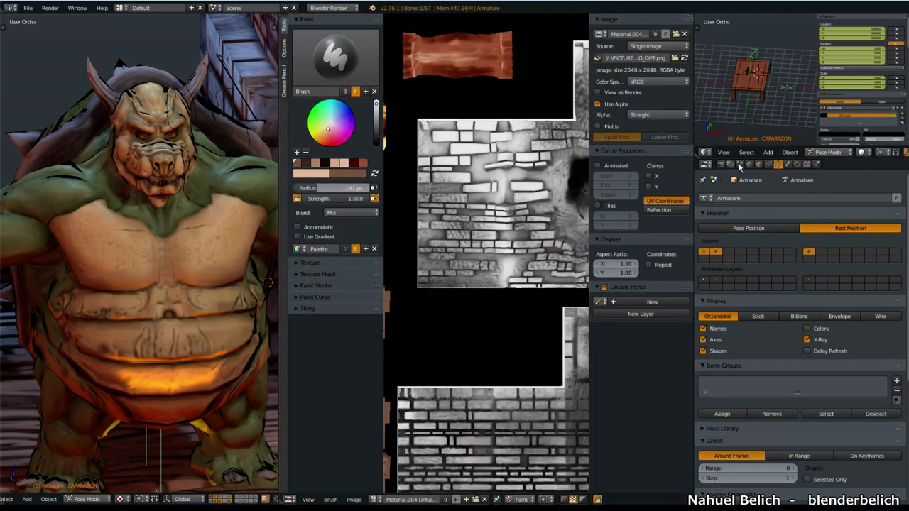
Step: Select the mesh and sketch grease pencil test loops on the belly and neck
{"action": "right_click", "coordinate": [229, 311]}
{"action": "left_click", "coordinate": [777, 164]}
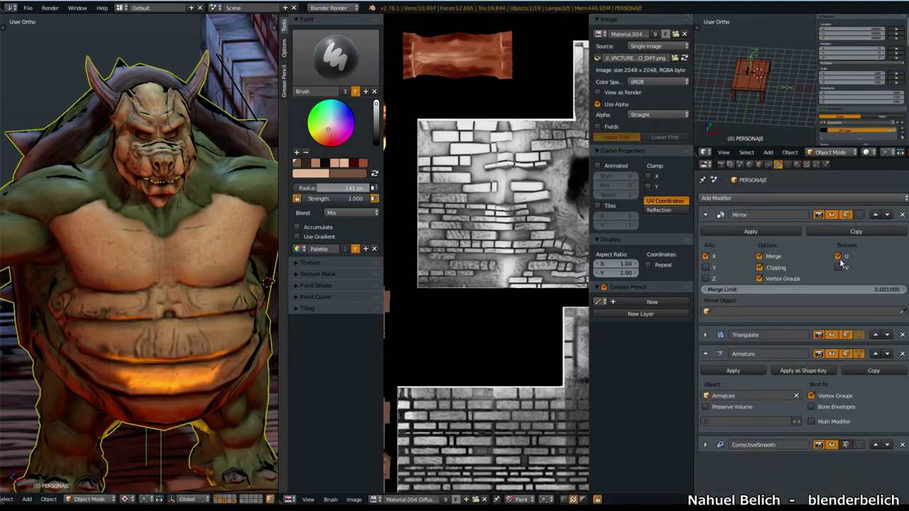
{"action": "middle_click_drag", "start_coordinate": [142, 312], "coordinate": [127, 310]}
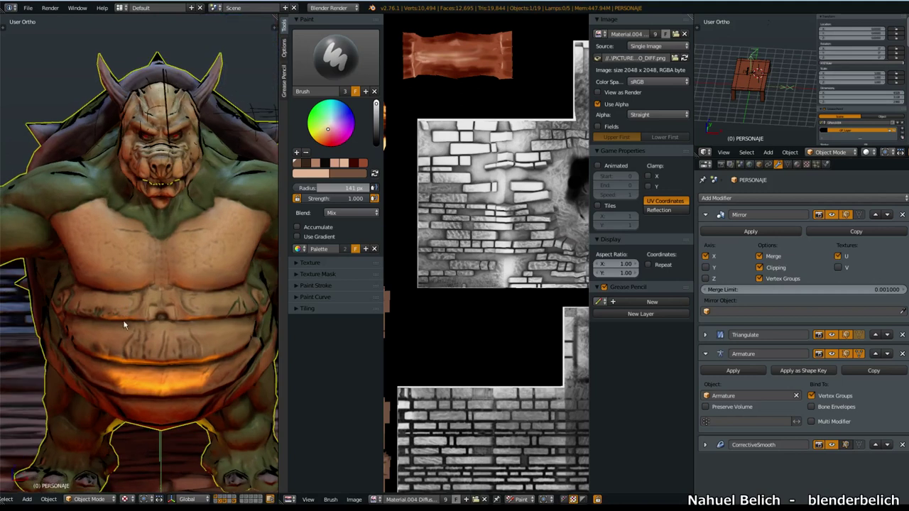
{"action": "left_click_drag", "start_coordinate": [106, 292], "coordinate": [103, 303]}
{"action": "left_click_drag", "start_coordinate": [132, 331], "coordinate": [127, 327]}
{"action": "left_click_drag", "start_coordinate": [107, 186], "coordinate": [97, 192]}
{"action": "left_click_drag", "start_coordinate": [125, 392], "coordinate": [118, 380]}
Step: Turn off Mirror's Textures U option and select the whole mesh in Edit Mode
{"action": "left_click", "coordinate": [838, 255]}
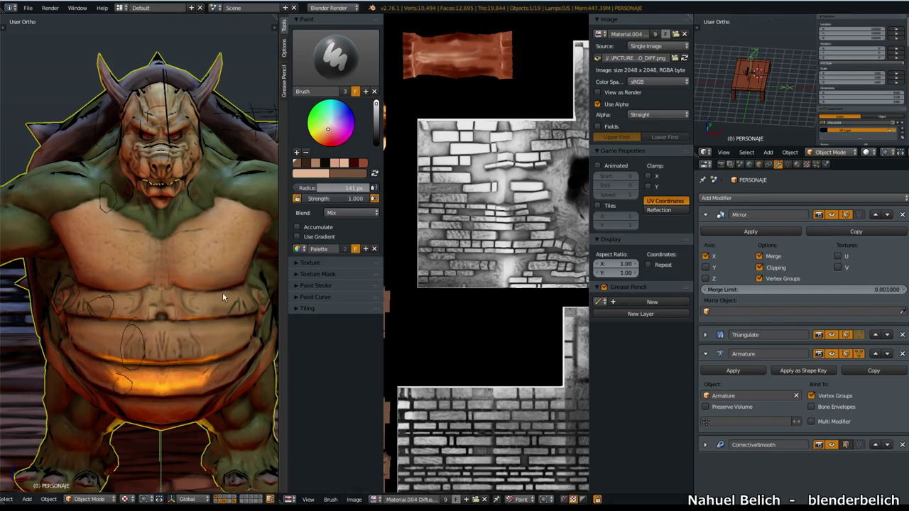
{"action": "key", "text": "Tab"}
{"action": "key", "text": "a"}
{"action": "key", "text": "a"}
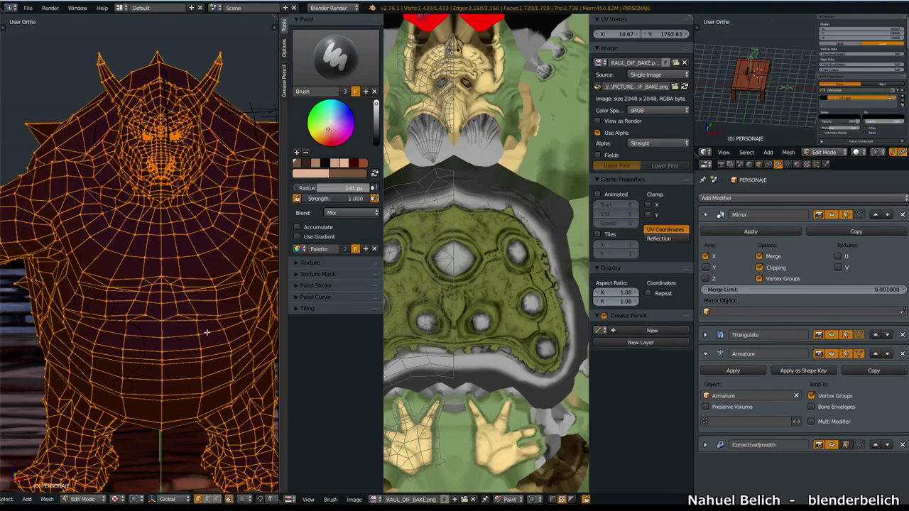
Step: Hide the face highlight and wireframe overlays, then centre the UV layout in the image editor
{"action": "key", "text": "n"}
{"action": "scroll", "coordinate": [214, 379], "scroll_direction": "down", "scroll_amount": 2}
{"action": "scroll", "coordinate": [213, 402], "scroll_direction": "down", "scroll_amount": 3}
{"action": "scroll", "coordinate": [211, 413], "scroll_direction": "down", "scroll_amount": 2}
{"action": "scroll", "coordinate": [208, 439], "scroll_direction": "down", "scroll_amount": 2}
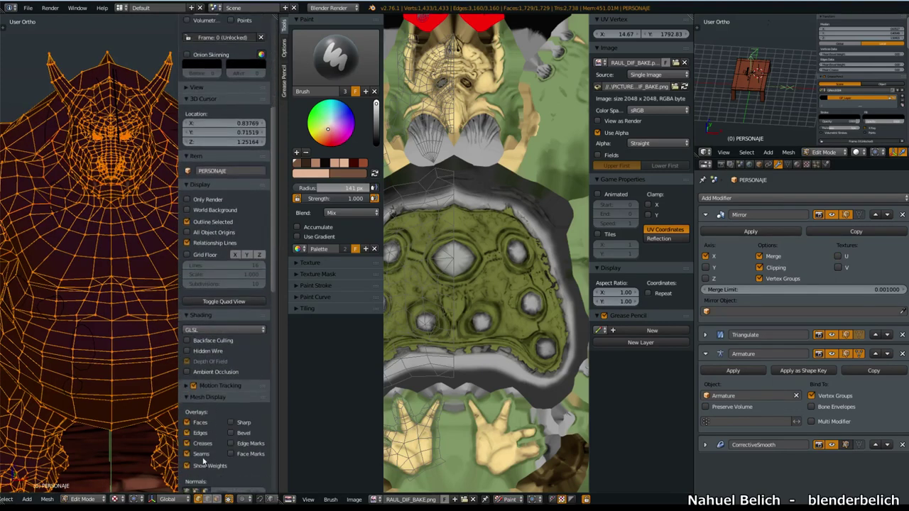
{"action": "left_click", "coordinate": [205, 464]}
{"action": "key", "text": "n"}
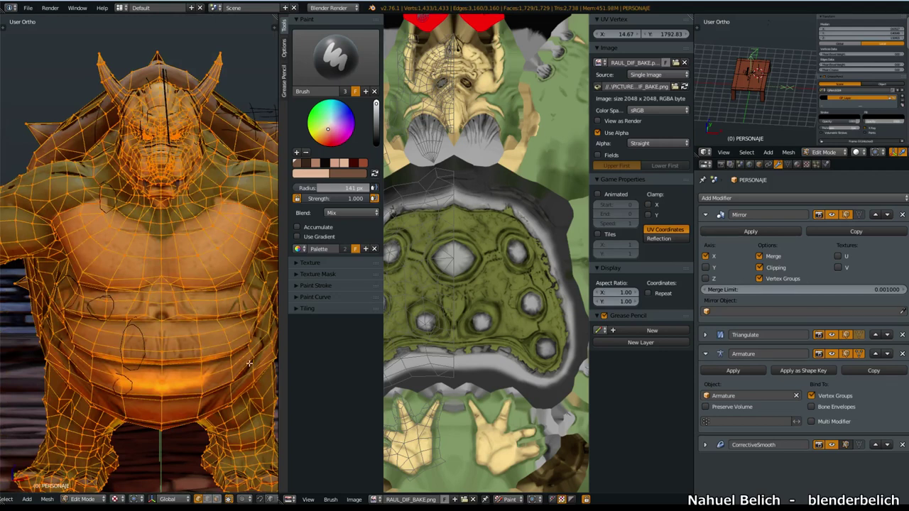
{"action": "key", "text": "n"}
{"action": "left_click", "coordinate": [187, 453]}
{"action": "key", "text": "n"}
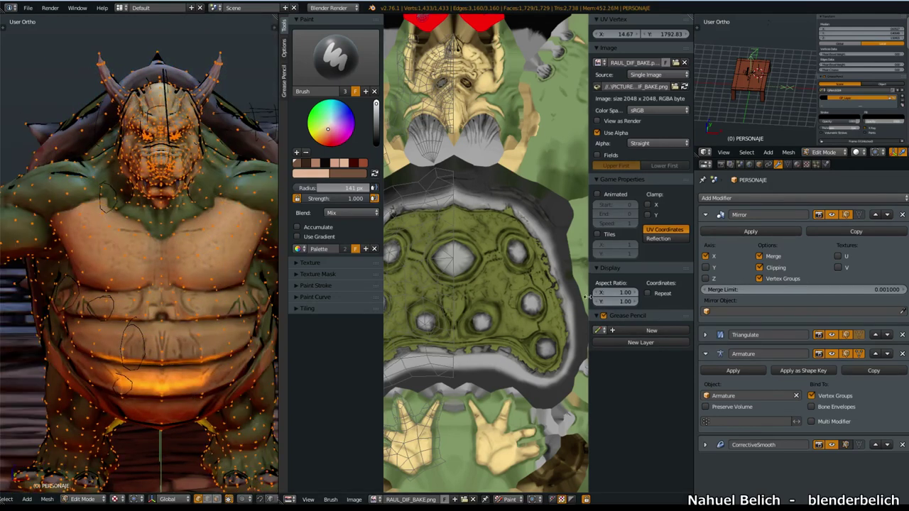
{"action": "key", "text": "n"}
{"action": "middle_click_drag", "start_coordinate": [542, 227], "coordinate": [579, 255]}
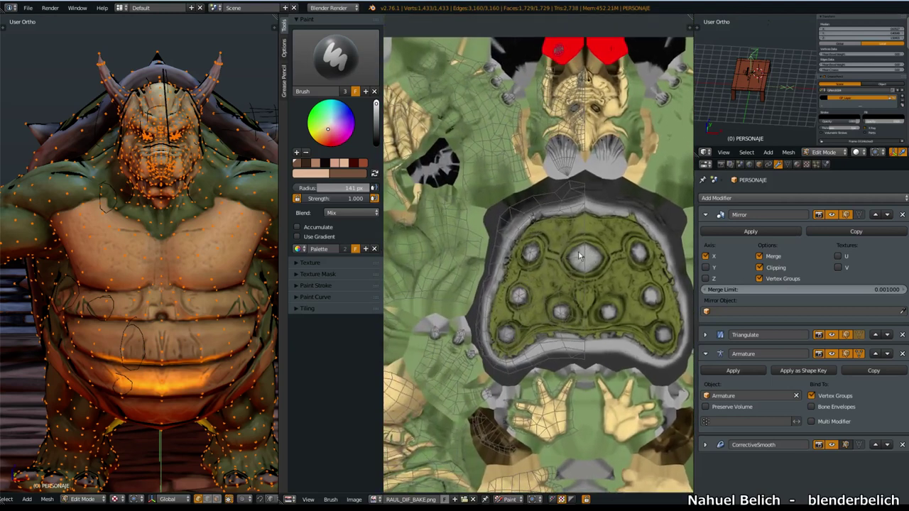
Step: Change the mesh selection mode and switch the image editor to View mode showing the UV mesh
{"action": "mouse_move", "coordinate": [227, 238]}
{"action": "middle_mouse_down"}
{"action": "mouse_move", "coordinate": [181, 236]}
{"action": "mouse_move", "coordinate": [192, 274]}
{"action": "middle_mouse_up"}
{"action": "scroll", "coordinate": [557, 190], "scroll_direction": "down", "scroll_amount": 1}
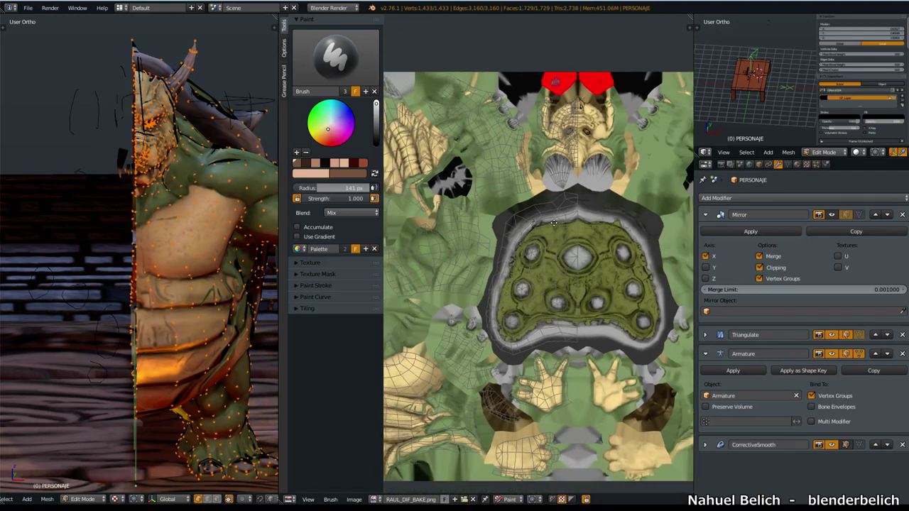
{"action": "key", "text": "ctrl+Tab"}
{"action": "left_click", "coordinate": [192, 282]}
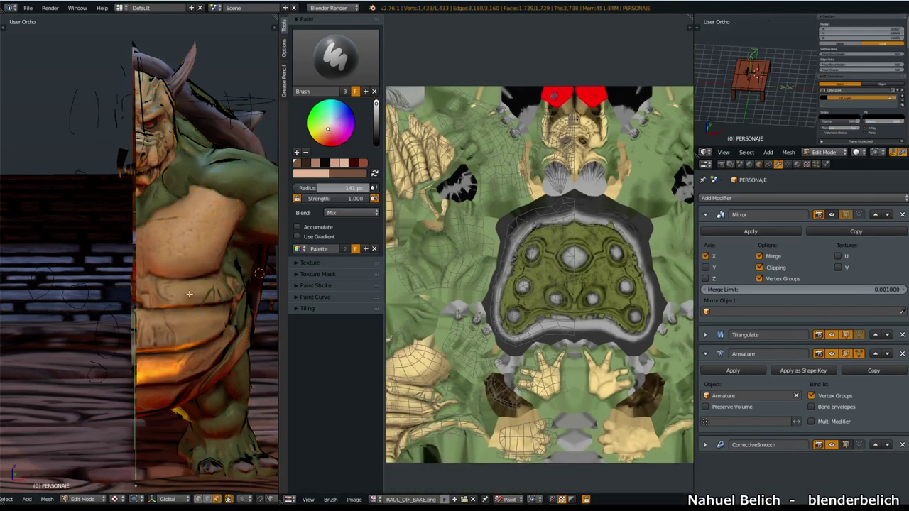
{"action": "left_click", "coordinate": [508, 499]}
{"action": "left_click", "coordinate": [508, 475]}
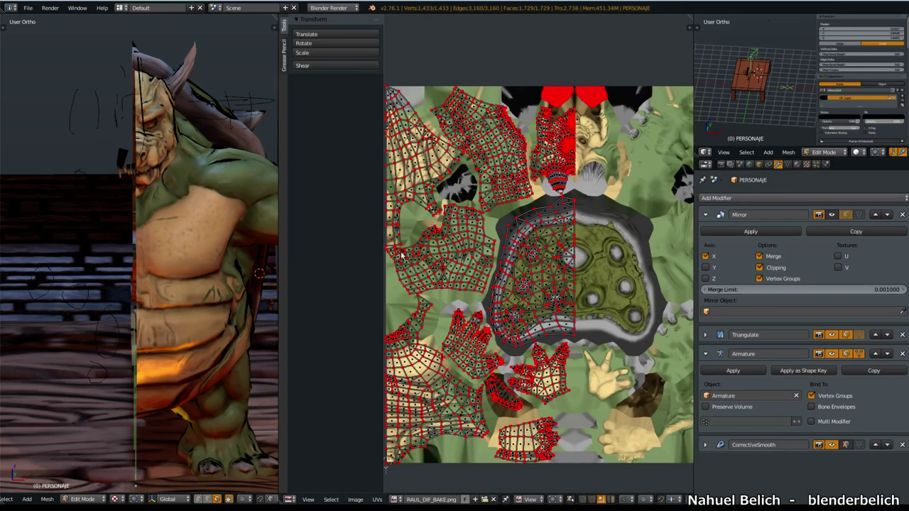
{"action": "scroll", "coordinate": [489, 125], "scroll_direction": "down", "scroll_amount": 1}
{"action": "scroll", "coordinate": [489, 125], "scroll_direction": "up", "scroll_amount": 1}
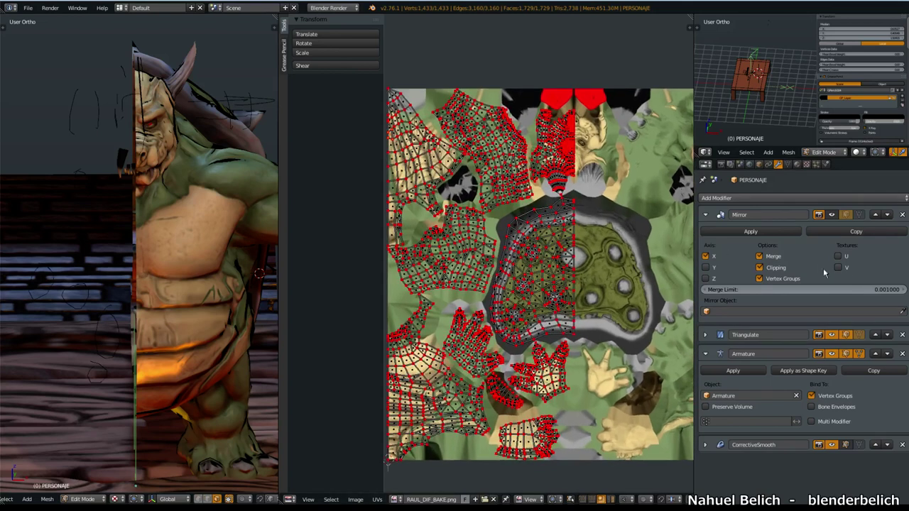
Step: Turn off the Mirror modifier's viewport display so only half the ogre shows
{"action": "left_click", "coordinate": [833, 217]}
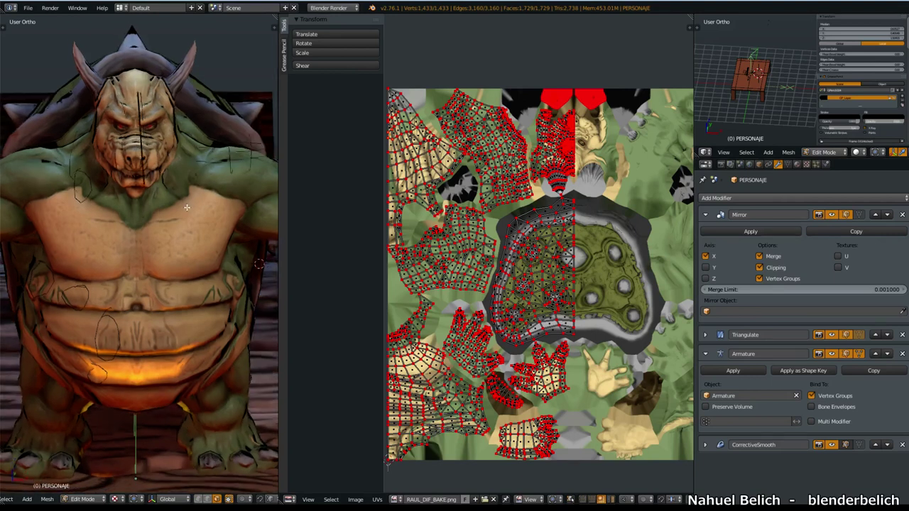
{"action": "left_click", "coordinate": [832, 217]}
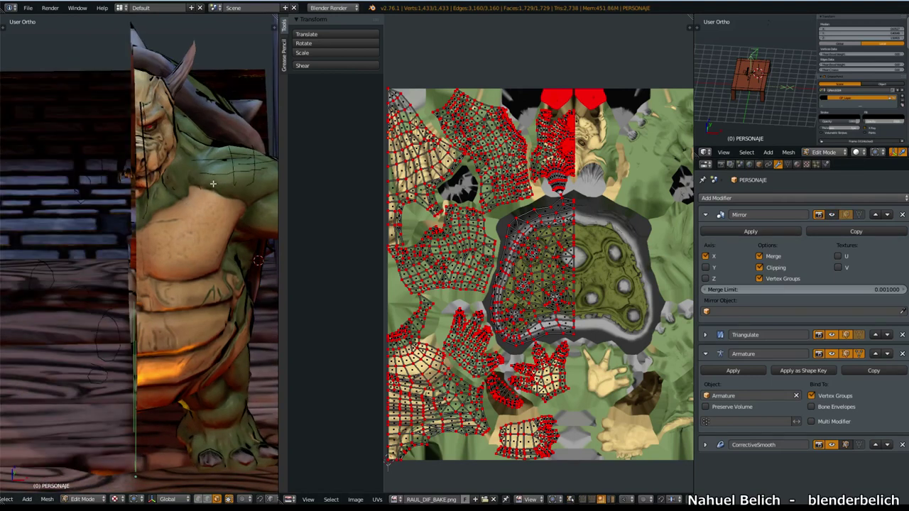
{"action": "middle_click_drag", "start_coordinate": [213, 184], "coordinate": [219, 256]}
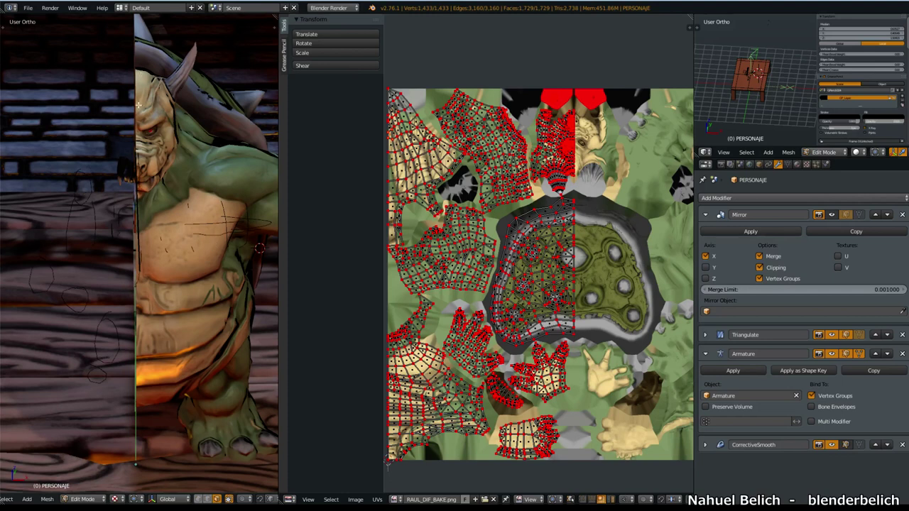
Step: Duplicate the ogre in place and scale the copy by -1 on X to fill the other half
{"action": "key", "text": "Tab"}
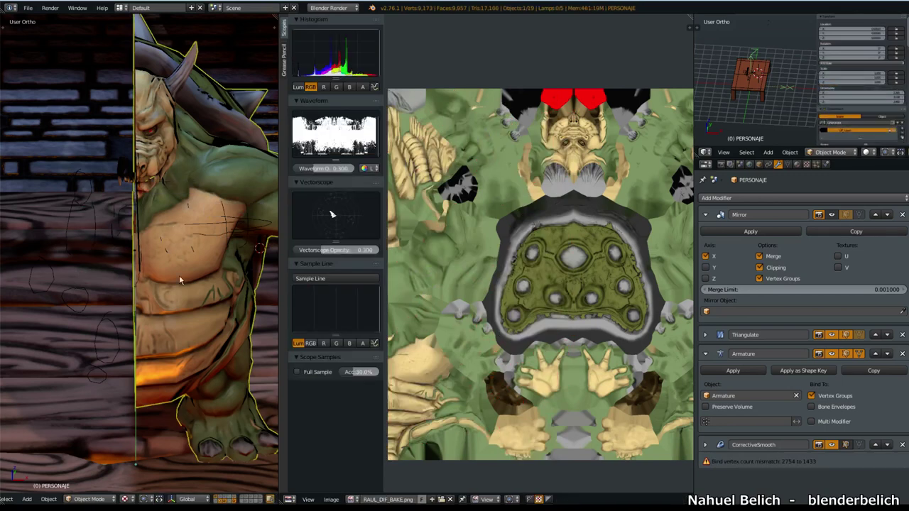
{"action": "key", "text": "shift+d"}
{"action": "right_click", "coordinate": [212, 272]}
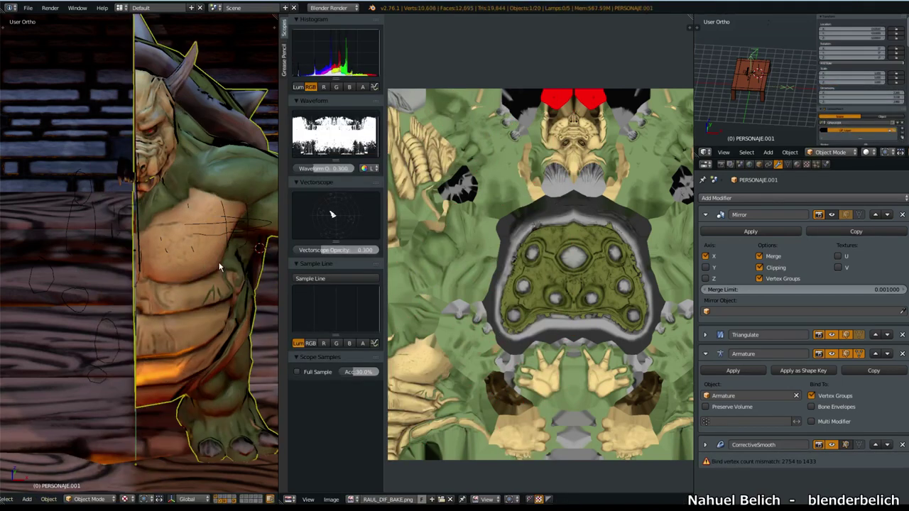
{"action": "type", "text": "sx"}
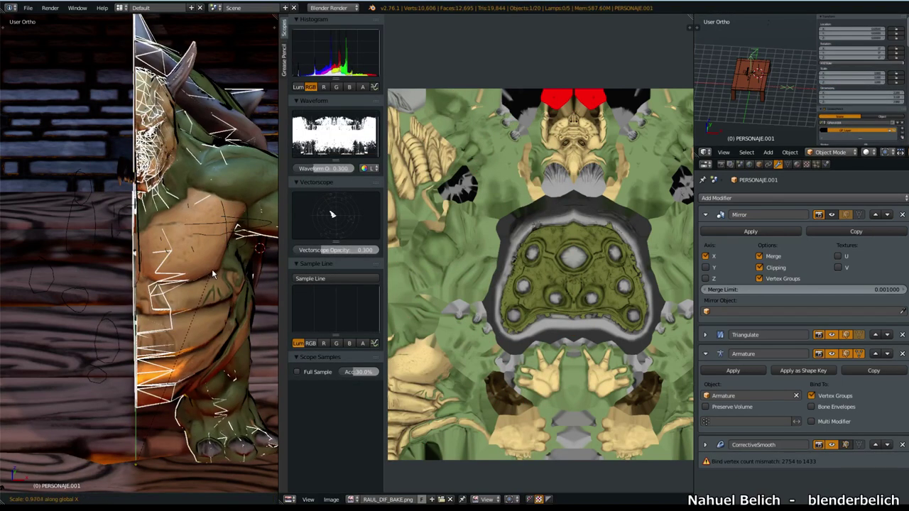
{"action": "type", "text": "-1"}
{"action": "key", "text": "Return"}
{"action": "middle_click_drag", "start_coordinate": [195, 288], "coordinate": [176, 268]}
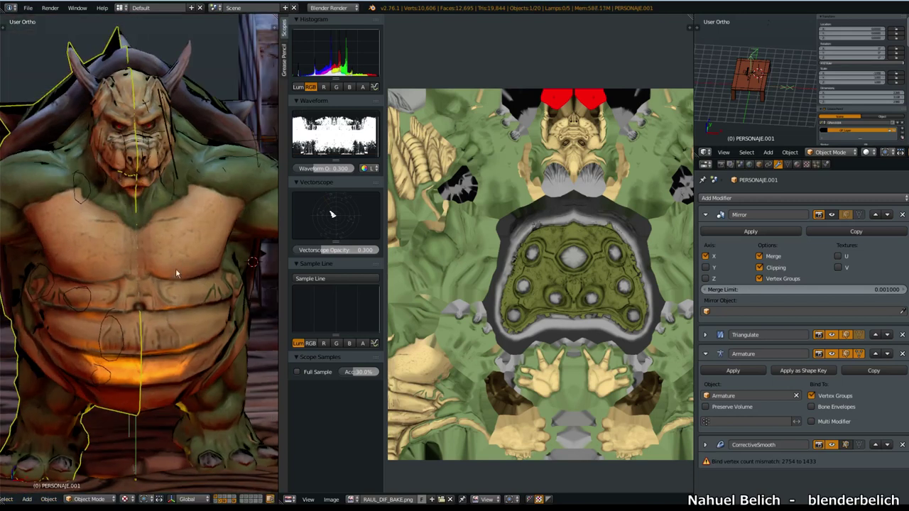
{"action": "mouse_move", "coordinate": [150, 362]}
{"action": "middle_mouse_down"}
{"action": "mouse_move", "coordinate": [204, 310]}
{"action": "mouse_move", "coordinate": [186, 339]}
{"action": "mouse_move", "coordinate": [194, 336]}
{"action": "mouse_move", "coordinate": [180, 331]}
{"action": "mouse_move", "coordinate": [121, 202]}
{"action": "middle_mouse_up"}
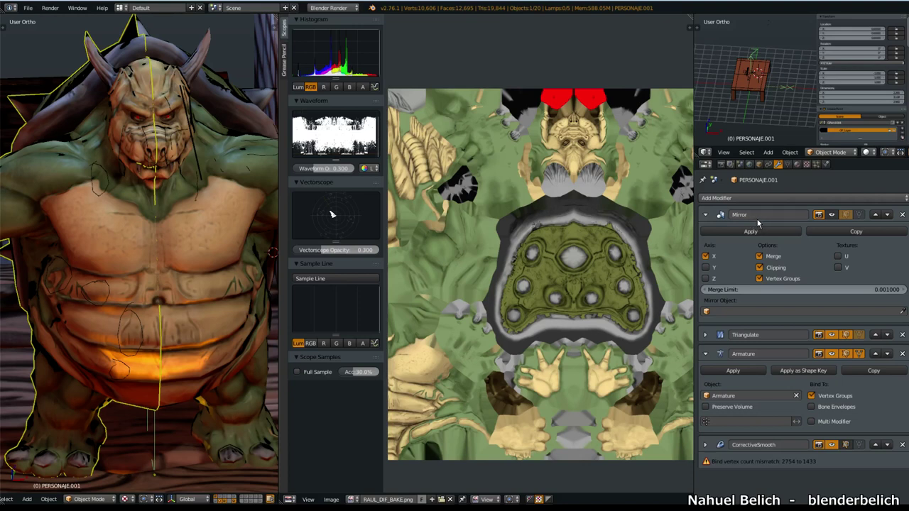
Step: Delete the PERSONAJE.001 duplicate and reselect the original PERSONAJE
{"action": "right_click_drag", "start_coordinate": [119, 316], "coordinate": [93, 325]}
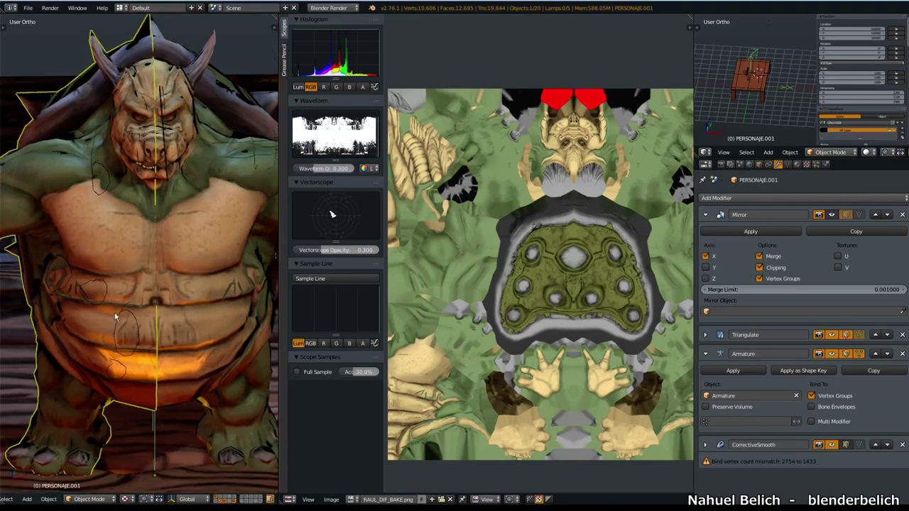
{"action": "right_click", "coordinate": [78, 333]}
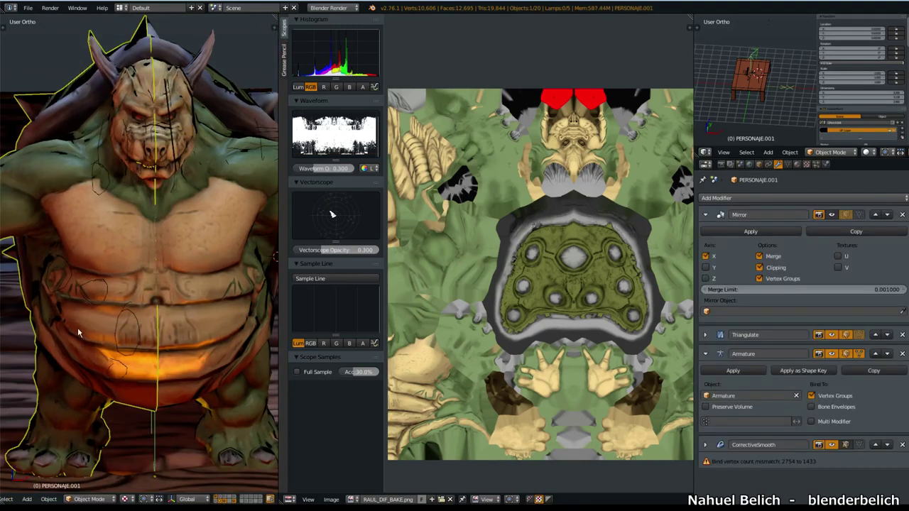
{"action": "key", "text": "x"}
{"action": "left_click", "coordinate": [108, 326]}
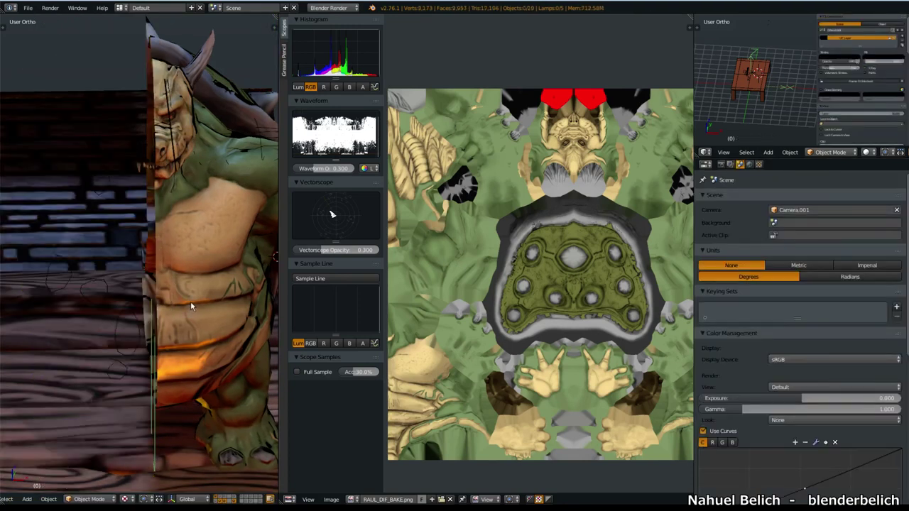
{"action": "key", "text": "ctrl+z"}
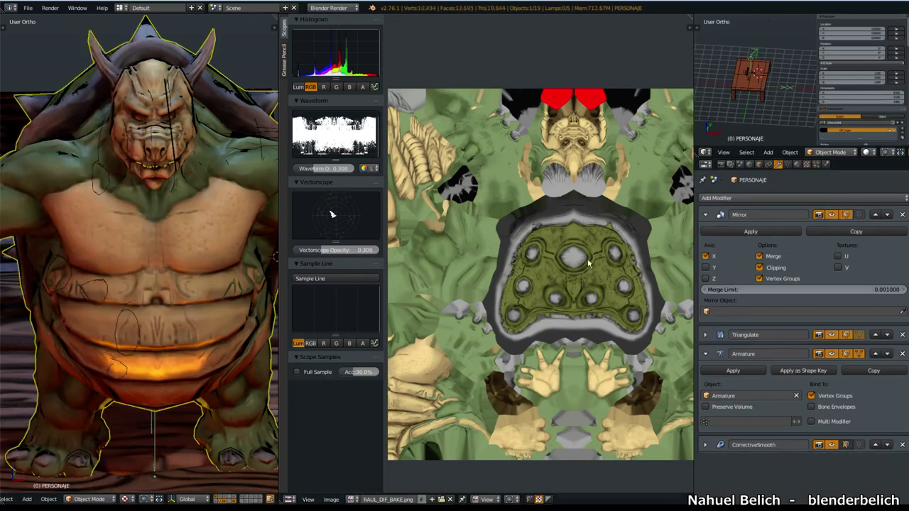
Step: Re-enable Mirror's Textures U option and enter Edit Mode to view the UVs
{"action": "middle_click_drag", "start_coordinate": [172, 263], "coordinate": [138, 277]}
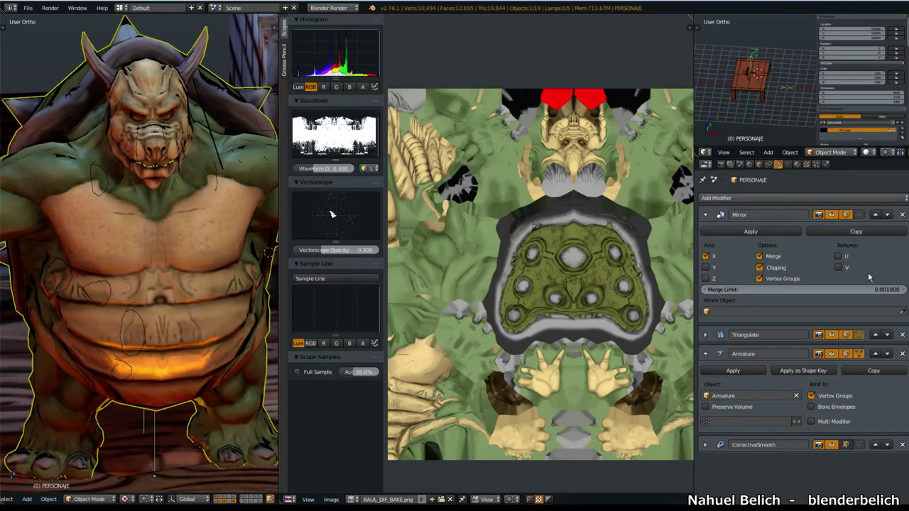
{"action": "left_click", "coordinate": [838, 256]}
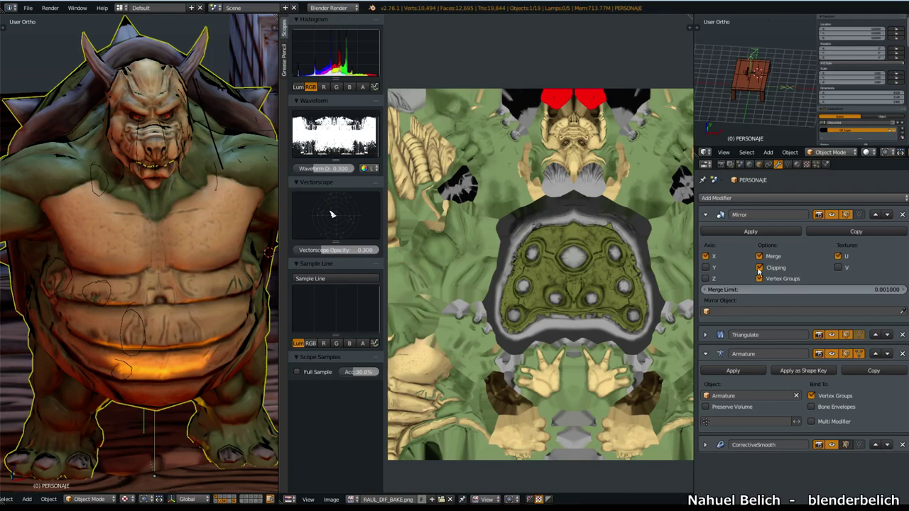
{"action": "key", "text": "Tab"}
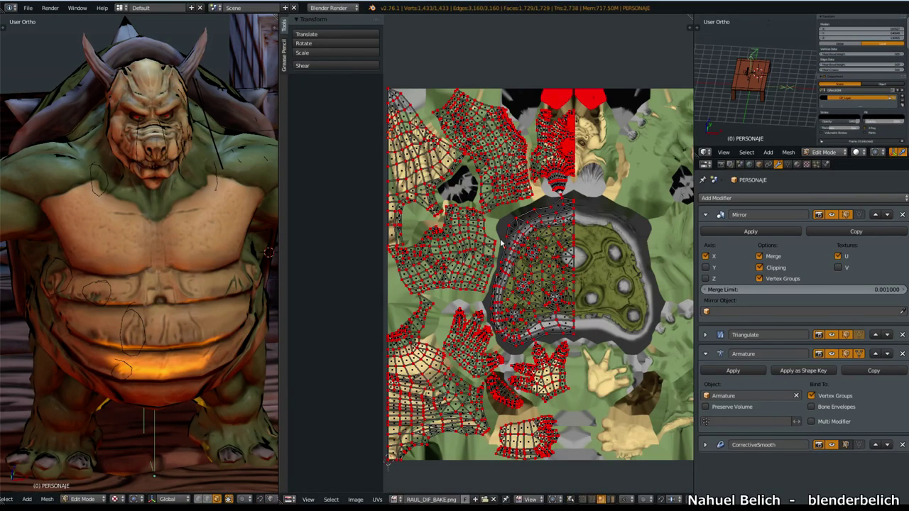
Step: Select the whole belly UV island with L
{"action": "scroll", "coordinate": [501, 243], "scroll_direction": "down", "scroll_amount": 2}
{"action": "key", "text": "a"}
{"action": "left_click_drag", "start_coordinate": [574, 125], "coordinate": [580, 105], "text": "ctrl"}
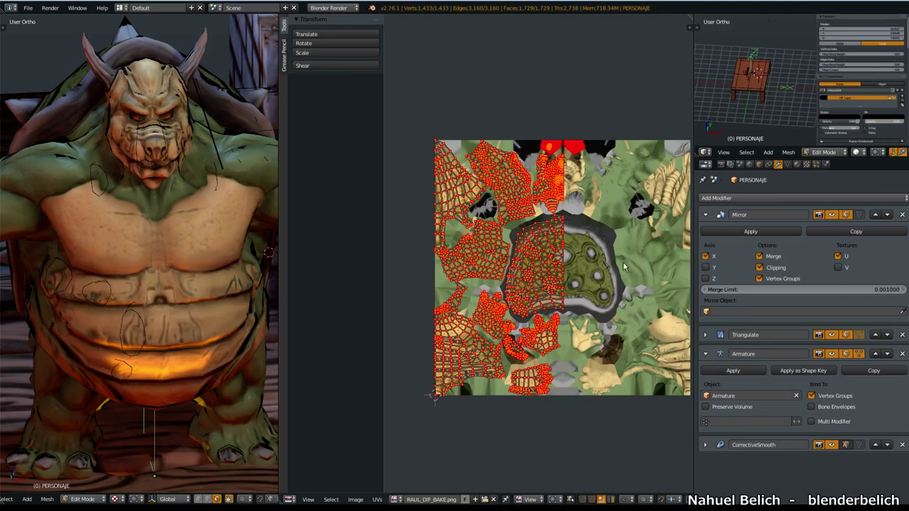
{"action": "key", "text": "a"}
{"action": "key", "text": "l"}
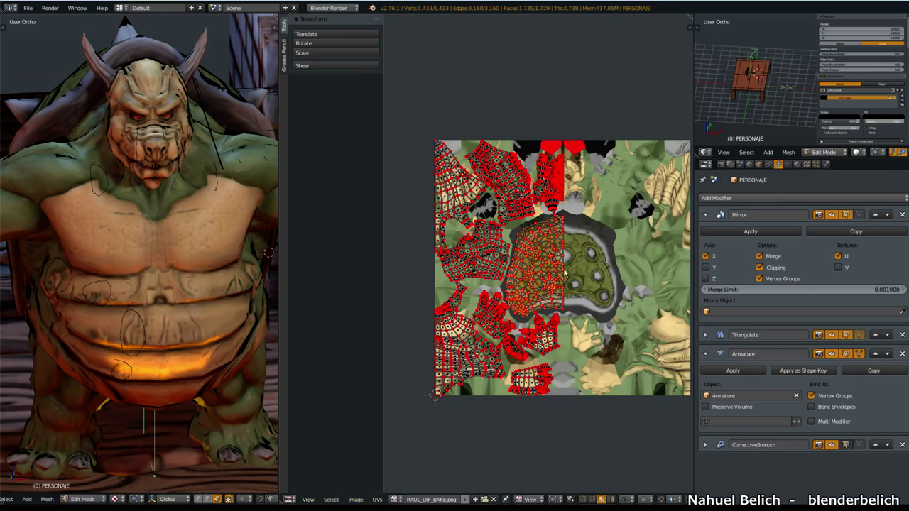
Step: Try flipping the belly island with S X -1 and moving it right, then undo both changes
{"action": "scroll", "coordinate": [587, 262], "scroll_direction": "up", "scroll_amount": 4}
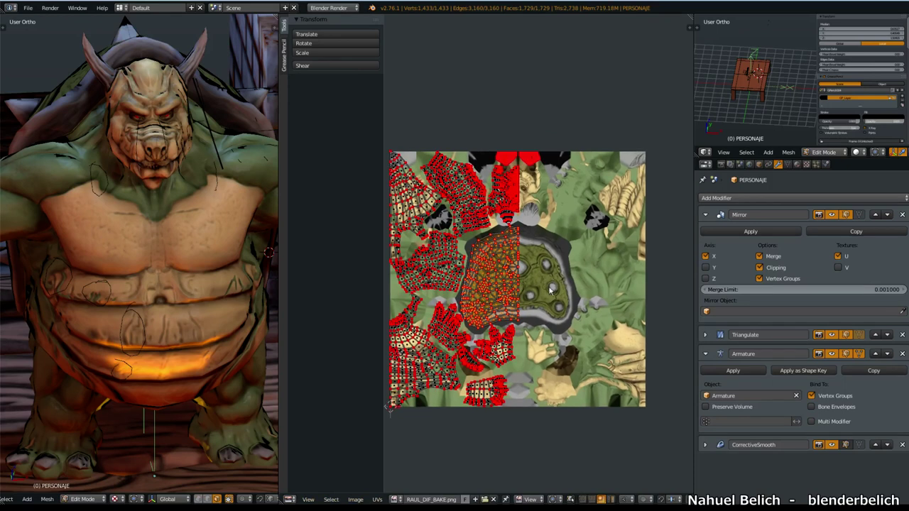
{"action": "key", "text": "s"}
{"action": "type", "text": "x"}
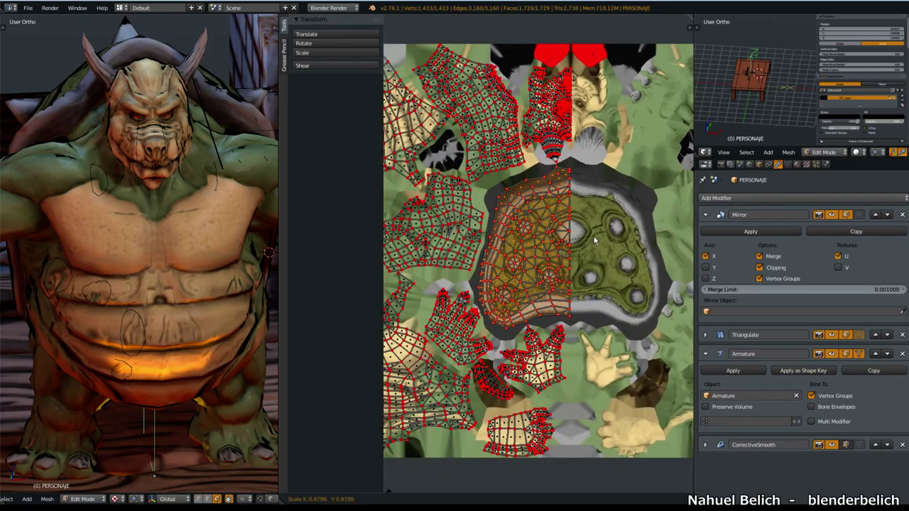
{"action": "type", "text": "-1"}
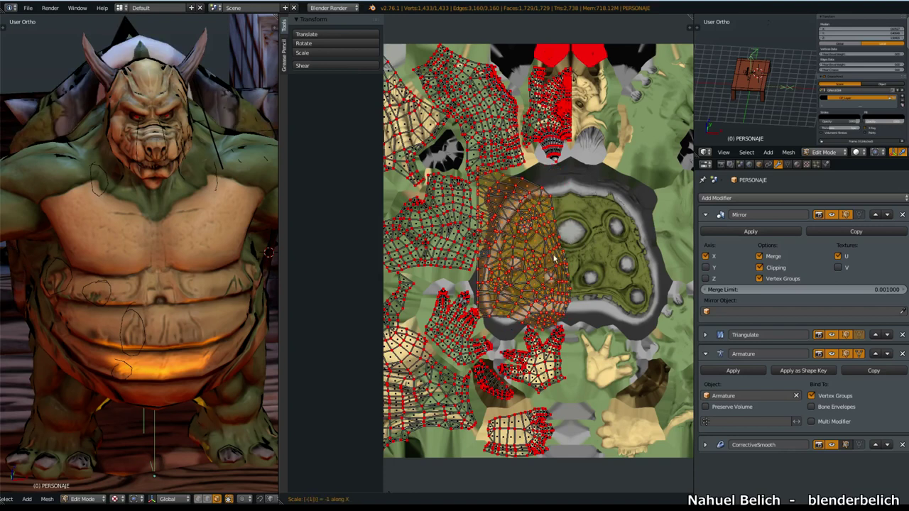
{"action": "key", "text": "Return"}
{"action": "key", "text": "ctrl+v"}
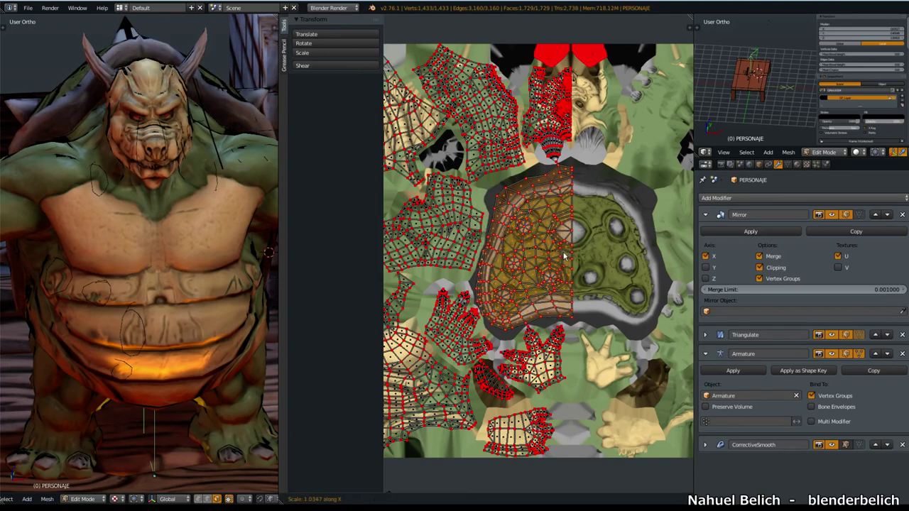
{"action": "key", "text": "Return"}
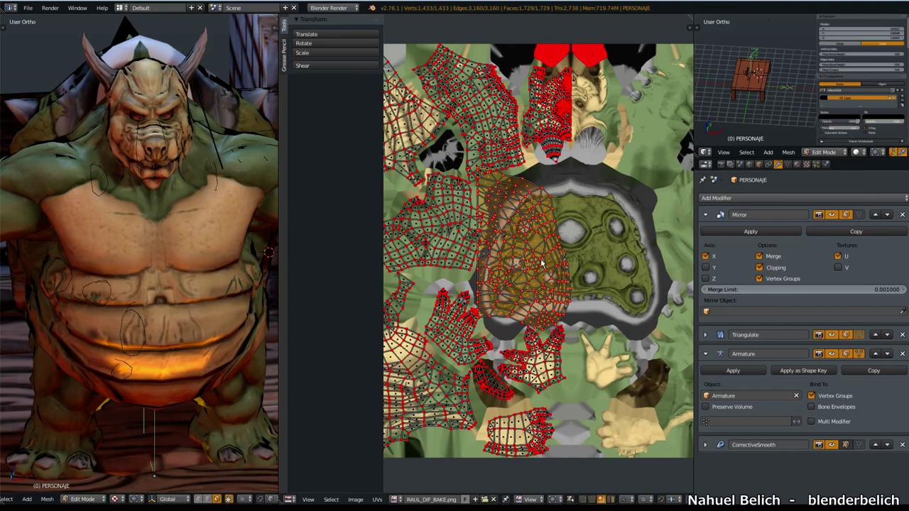
{"action": "key", "text": "g"}
{"action": "left_click", "coordinate": [639, 263]}
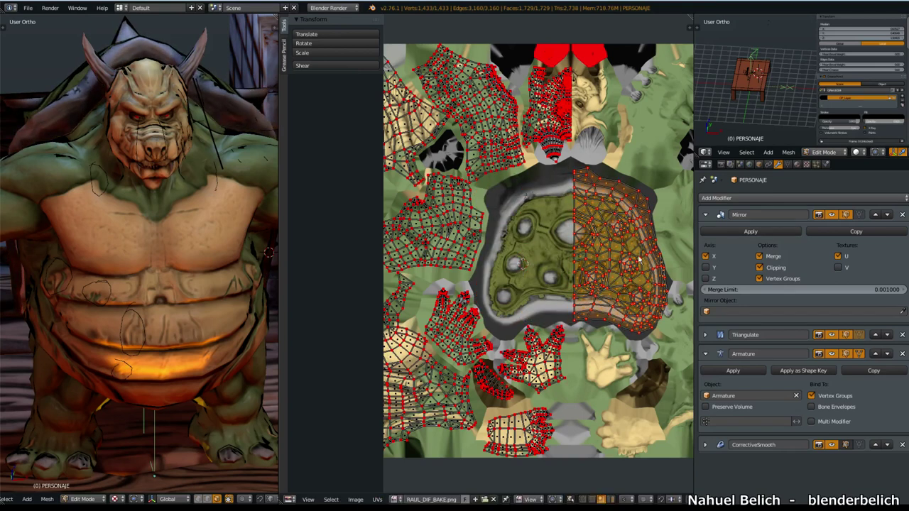
{"action": "key", "text": "ctrl+z"}
{"action": "key", "text": "ctrl+z"}
{"action": "key", "text": "Tab"}
{"action": "key", "text": "Tab"}
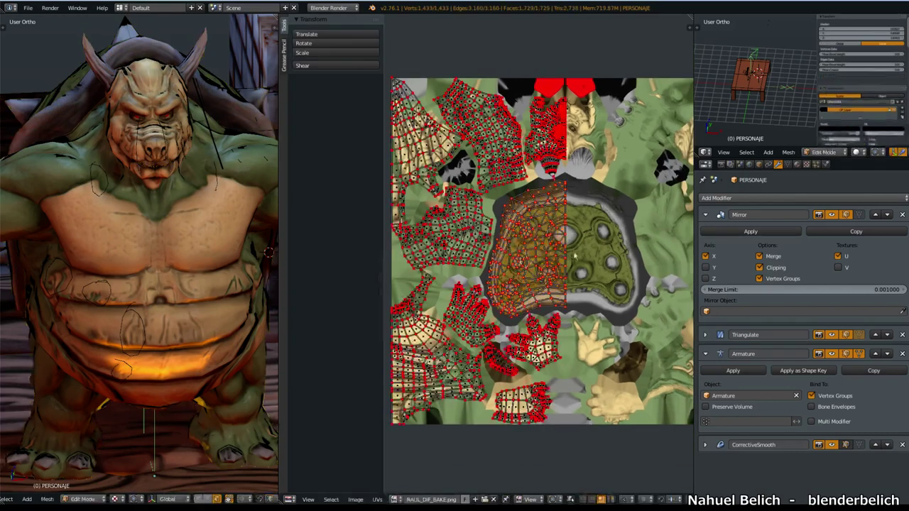
Step: Hide the tool shelf and show the image properties sidebar with N
{"action": "scroll", "coordinate": [397, 264], "scroll_direction": "down", "scroll_amount": 1}
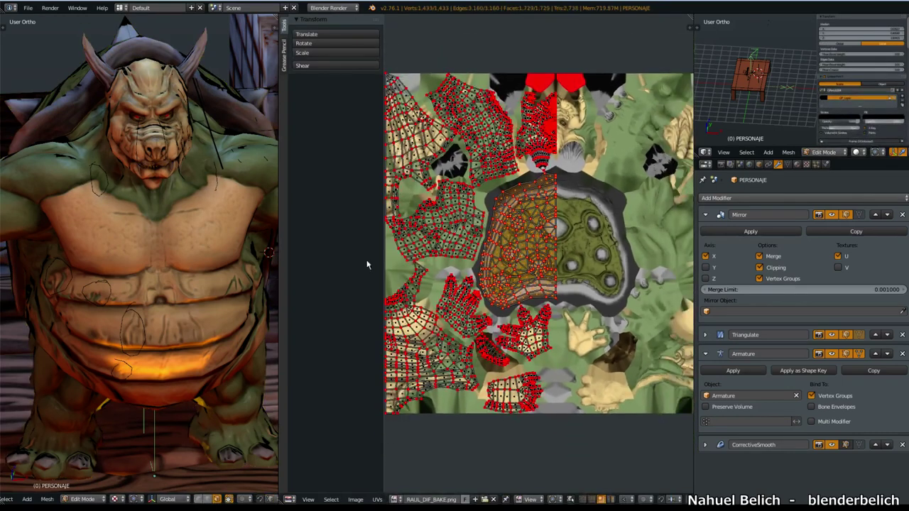
{"action": "key", "text": "t"}
{"action": "scroll", "coordinate": [495, 220], "scroll_direction": "up", "scroll_amount": 2}
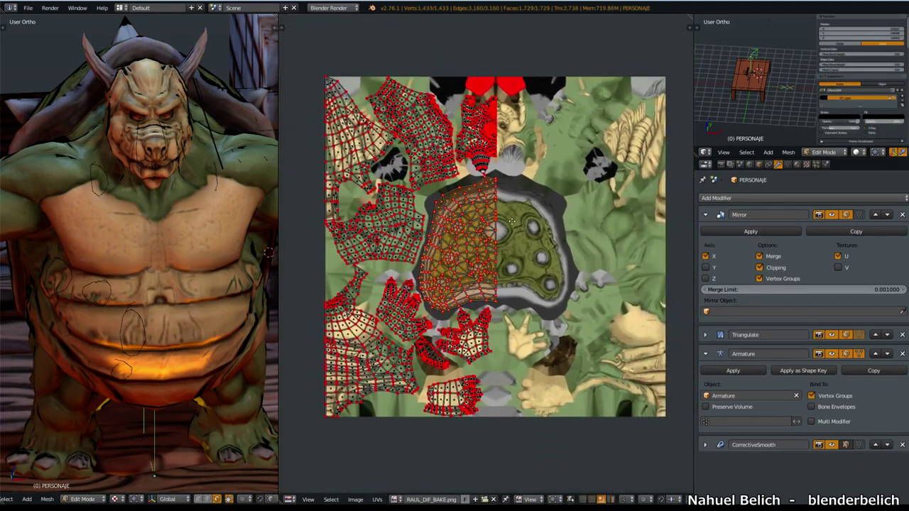
{"action": "scroll", "coordinate": [506, 231], "scroll_direction": "down", "scroll_amount": 1}
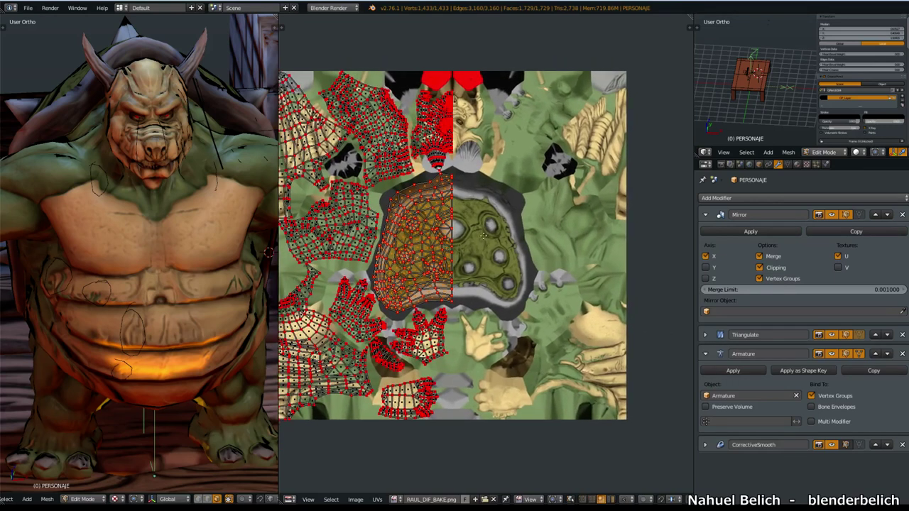
{"action": "key", "text": "n"}
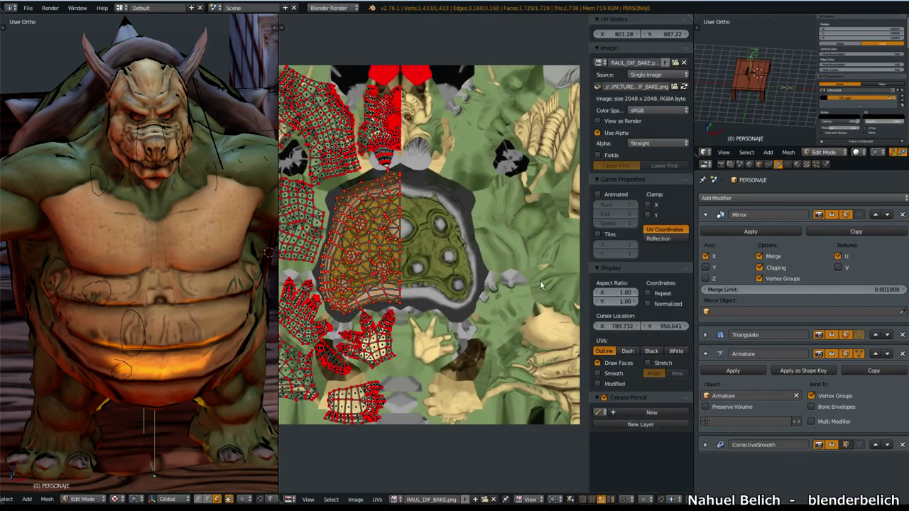
Step: Enable Display > Modified so the mirrored mesh overlays the texture
{"action": "key", "text": "n"}
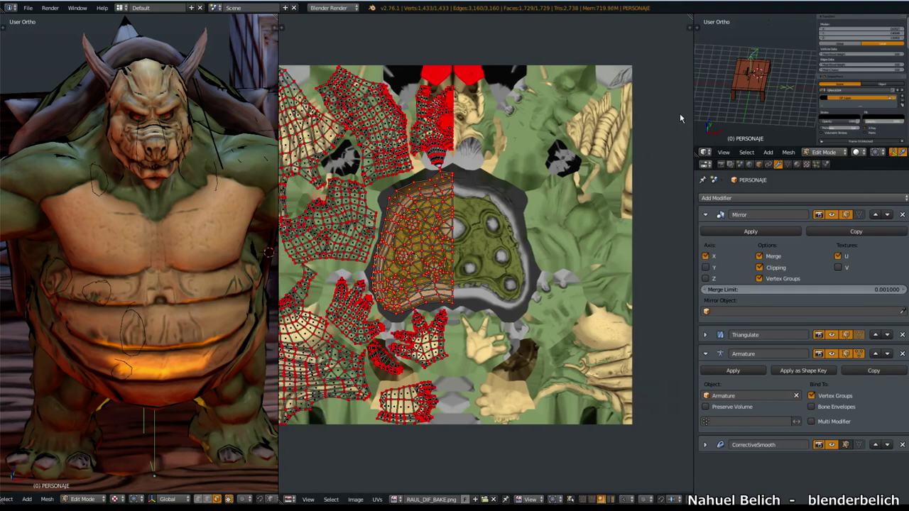
{"action": "left_click", "coordinate": [687, 27]}
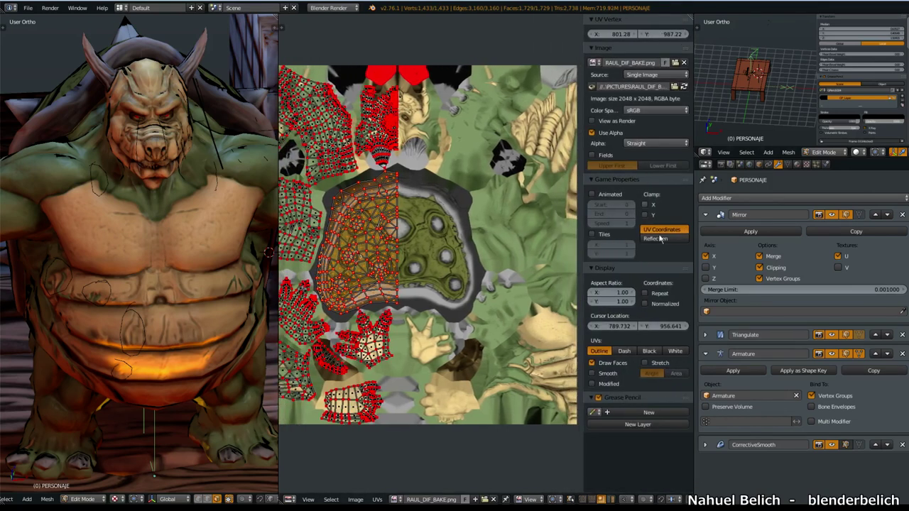
{"action": "left_click", "coordinate": [592, 384]}
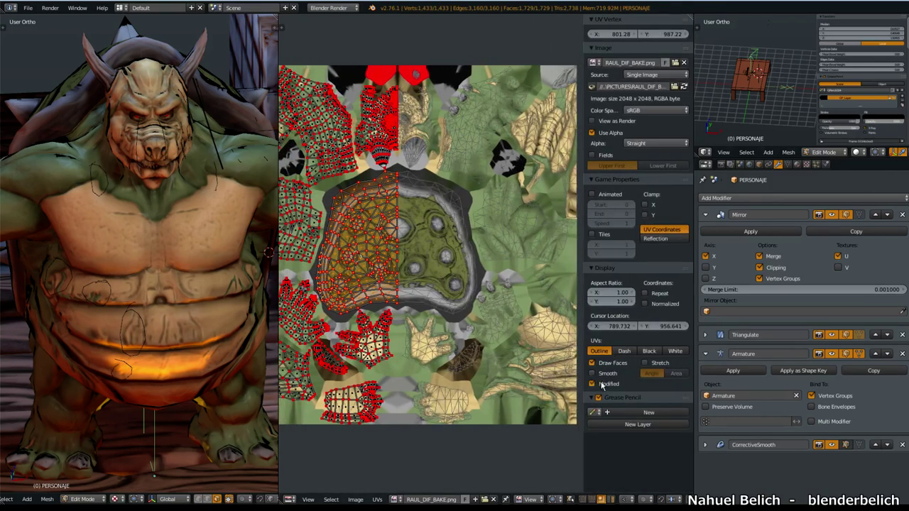
Step: Toggle the Mirror modifier's viewport visibility off and back on
{"action": "scroll", "coordinate": [497, 312], "scroll_direction": "left", "scroll_amount": 1, "text": "ctrl"}
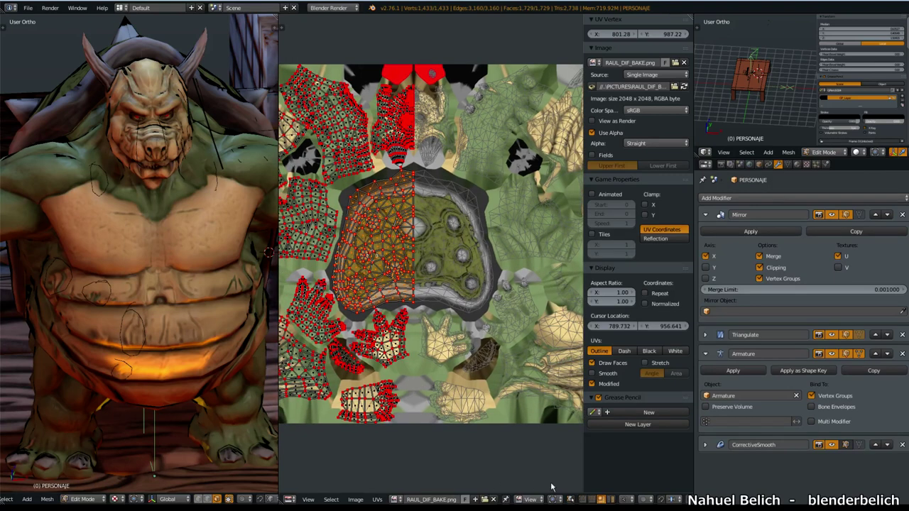
{"action": "scroll", "coordinate": [488, 235], "scroll_direction": "up", "scroll_amount": 3}
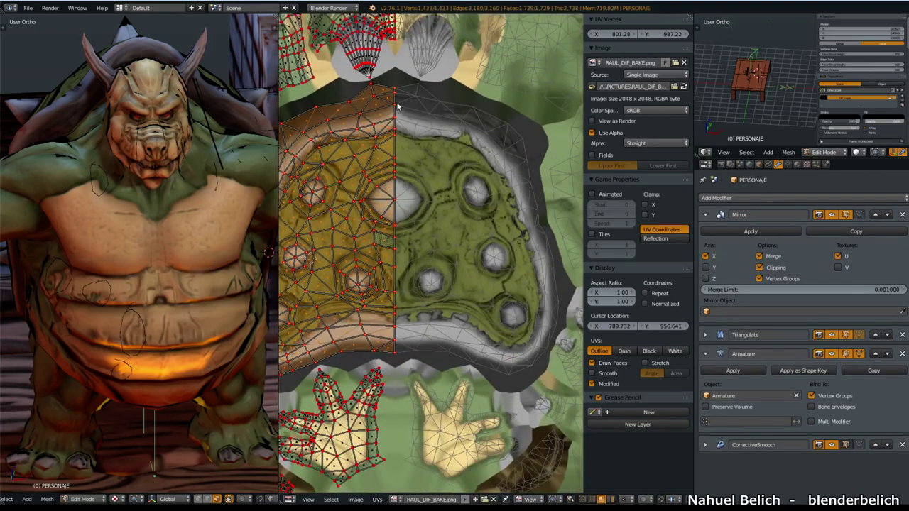
{"action": "scroll", "coordinate": [470, 331], "scroll_direction": "up", "scroll_amount": 1}
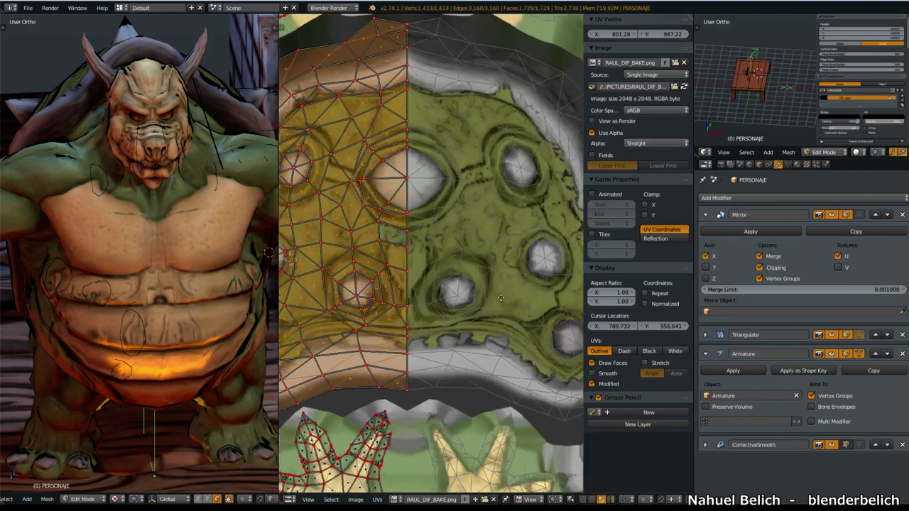
{"action": "scroll", "coordinate": [471, 332], "scroll_direction": "up", "scroll_amount": 1}
{"action": "scroll", "coordinate": [470, 331], "scroll_direction": "up", "scroll_amount": 1}
{"action": "left_click", "coordinate": [836, 215]}
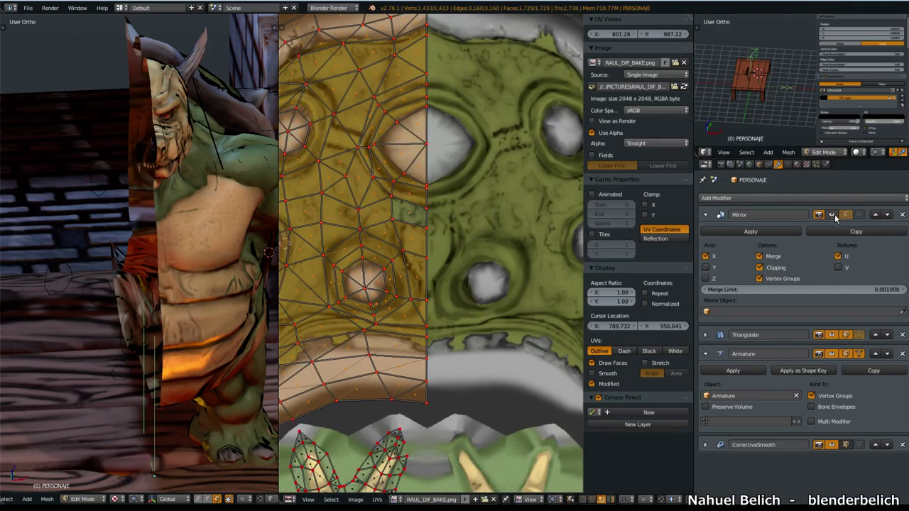
{"action": "left_click", "coordinate": [835, 215]}
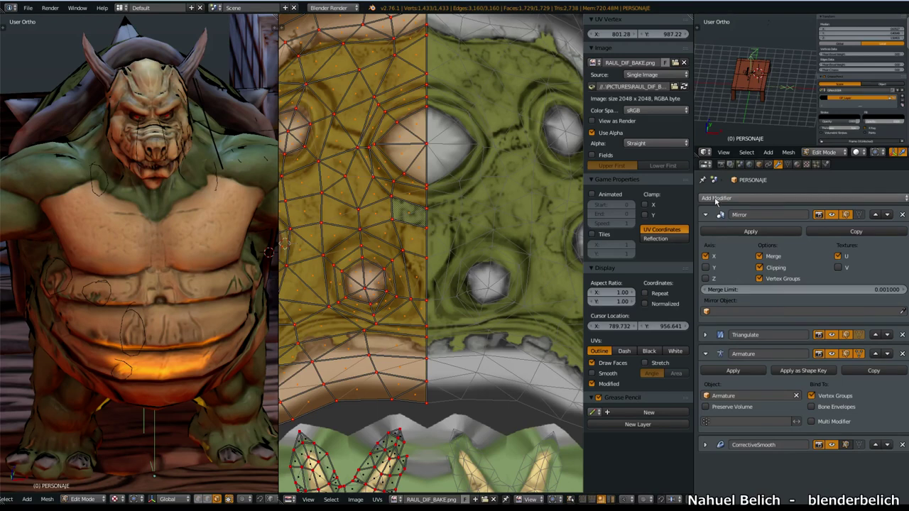
{"action": "left_click", "coordinate": [719, 198]}
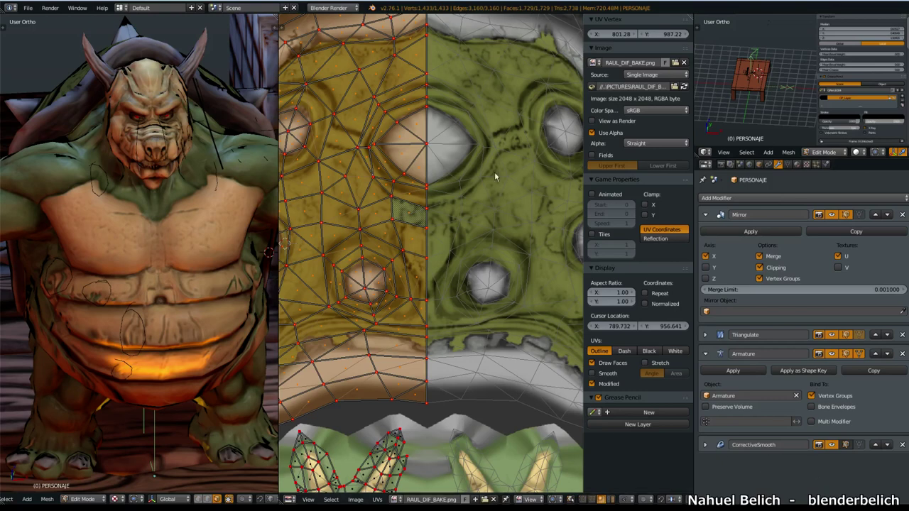
Step: Draw grease pencil strokes with D: one vertical line down the body, several across chest and belly
{"action": "scroll", "coordinate": [494, 172], "scroll_direction": "down", "scroll_amount": 1}
{"action": "scroll", "coordinate": [500, 213], "scroll_direction": "down", "scroll_amount": 3}
{"action": "scroll", "coordinate": [507, 242], "scroll_direction": "down", "scroll_amount": 1}
{"action": "scroll", "coordinate": [506, 243], "scroll_direction": "up", "scroll_amount": 1}
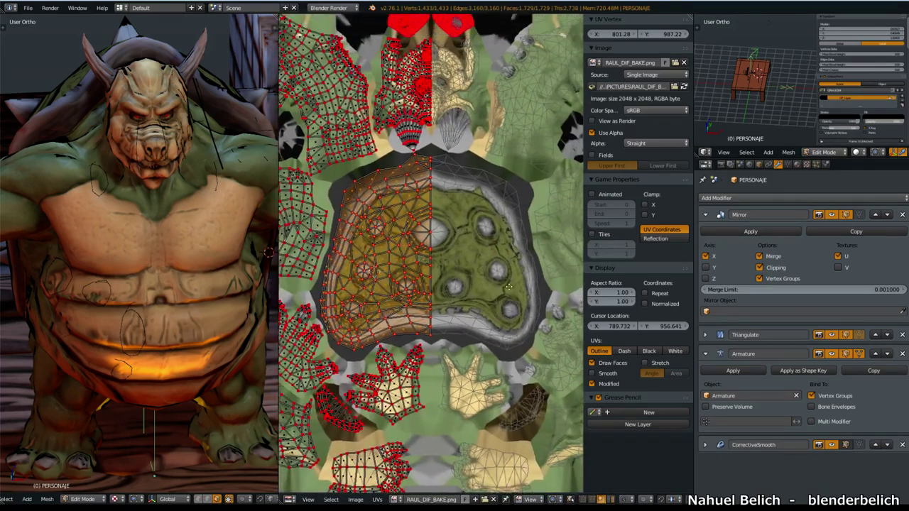
{"action": "scroll", "coordinate": [497, 245], "scroll_direction": "up", "scroll_amount": 1}
{"action": "scroll", "coordinate": [479, 252], "scroll_direction": "up", "scroll_amount": 2}
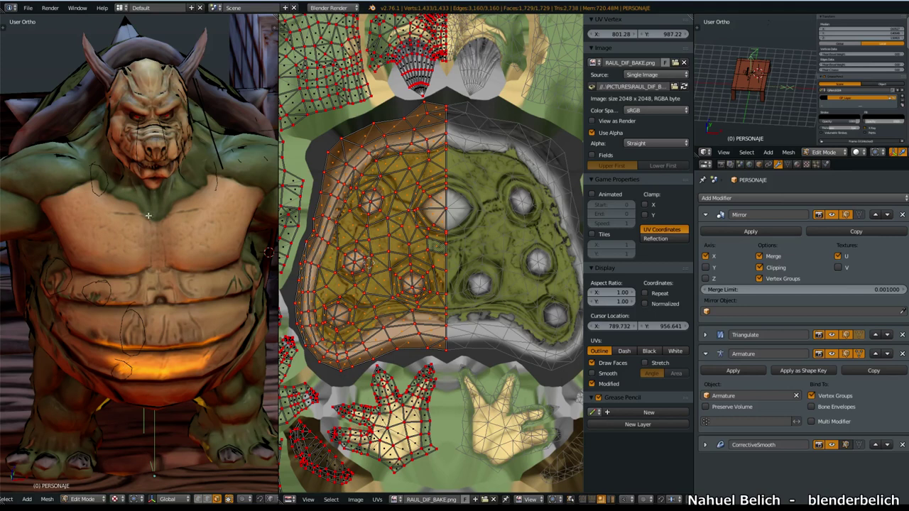
{"action": "mouse_move", "coordinate": [144, 83]}
{"action": "left_mouse_down"}
{"action": "mouse_move", "coordinate": [160, 380]}
{"action": "mouse_move", "coordinate": [179, 437]}
{"action": "left_mouse_up"}
{"action": "left_click_drag", "start_coordinate": [157, 326], "coordinate": [103, 328]}
{"action": "mouse_move", "coordinate": [142, 295]}
{"action": "left_mouse_down"}
{"action": "mouse_move", "coordinate": [87, 293]}
{"action": "mouse_move", "coordinate": [103, 341]}
{"action": "left_mouse_up"}
{"action": "mouse_move", "coordinate": [125, 227]}
{"action": "left_mouse_down"}
{"action": "mouse_move", "coordinate": [92, 228]}
{"action": "mouse_move", "coordinate": [67, 213]}
{"action": "mouse_move", "coordinate": [117, 249]}
{"action": "left_mouse_up"}
{"action": "scroll", "coordinate": [441, 213], "scroll_direction": "down", "scroll_amount": 1}
{"action": "scroll", "coordinate": [433, 227], "scroll_direction": "down", "scroll_amount": 1}
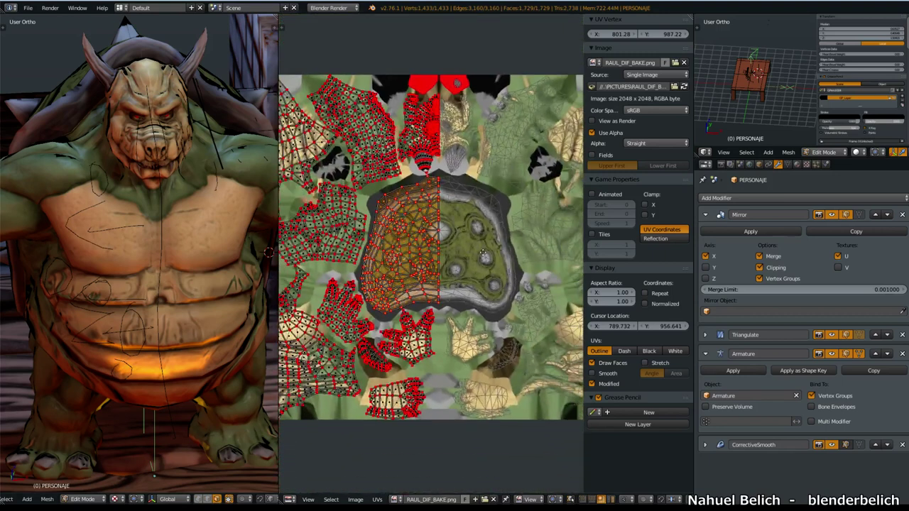
{"action": "scroll", "coordinate": [408, 254], "scroll_direction": "down", "scroll_amount": 1}
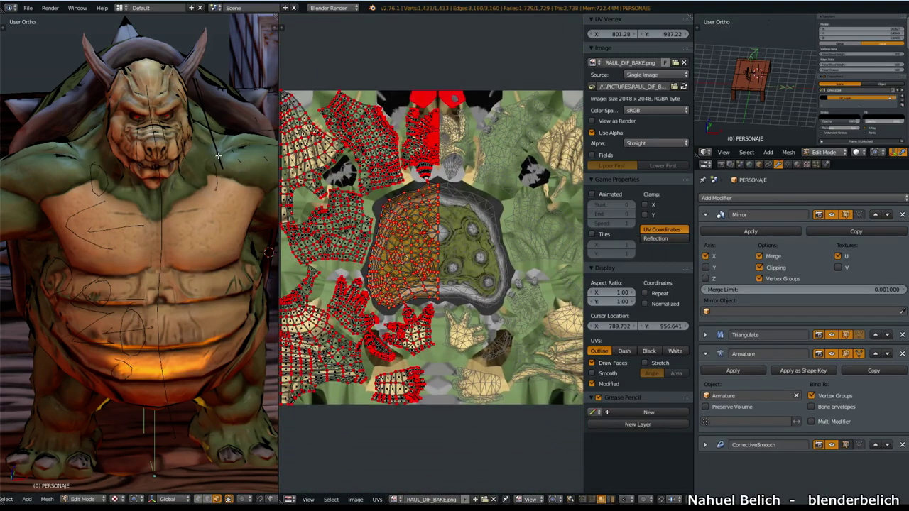
{"action": "scroll", "coordinate": [409, 228], "scroll_direction": "down", "scroll_amount": 1}
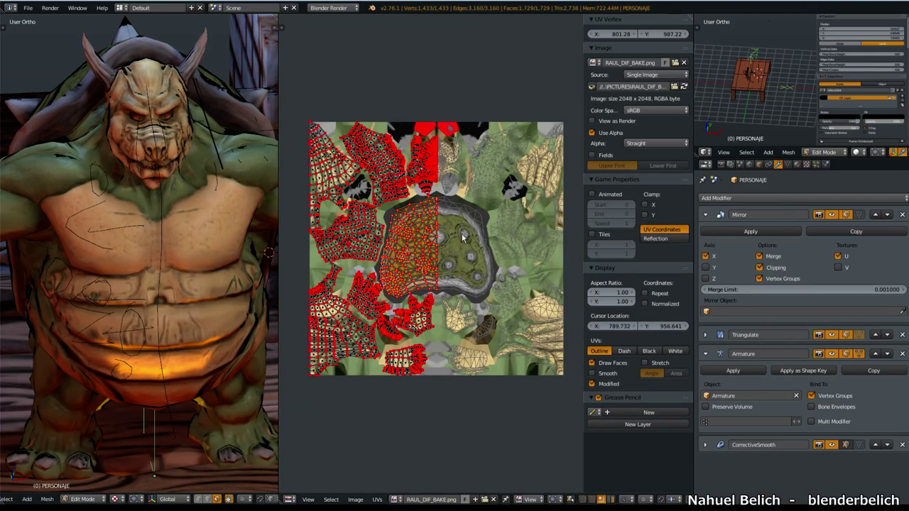
{"action": "scroll", "coordinate": [461, 226], "scroll_direction": "up", "scroll_amount": 1}
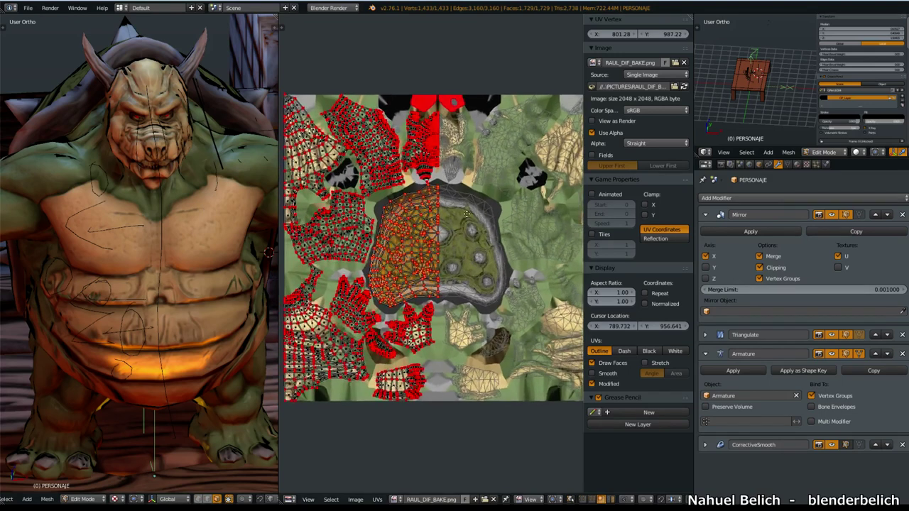
{"action": "scroll", "coordinate": [460, 213], "scroll_direction": "up", "scroll_amount": 2}
{"action": "scroll", "coordinate": [465, 170], "scroll_direction": "up", "scroll_amount": 2}
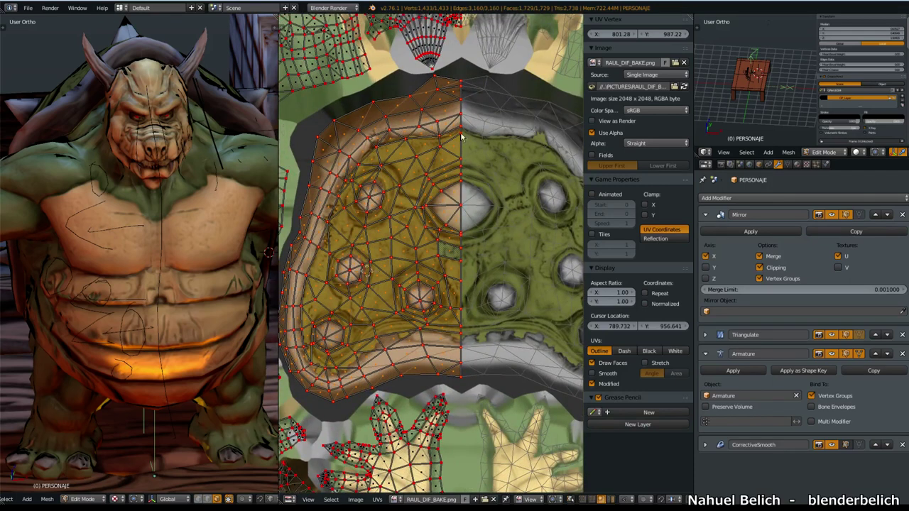
{"action": "mouse_move", "coordinate": [215, 207]}
{"action": "middle_mouse_down"}
{"action": "mouse_move", "coordinate": [236, 278]}
{"action": "mouse_move", "coordinate": [209, 269]}
{"action": "mouse_move", "coordinate": [150, 329]}
{"action": "middle_mouse_up"}
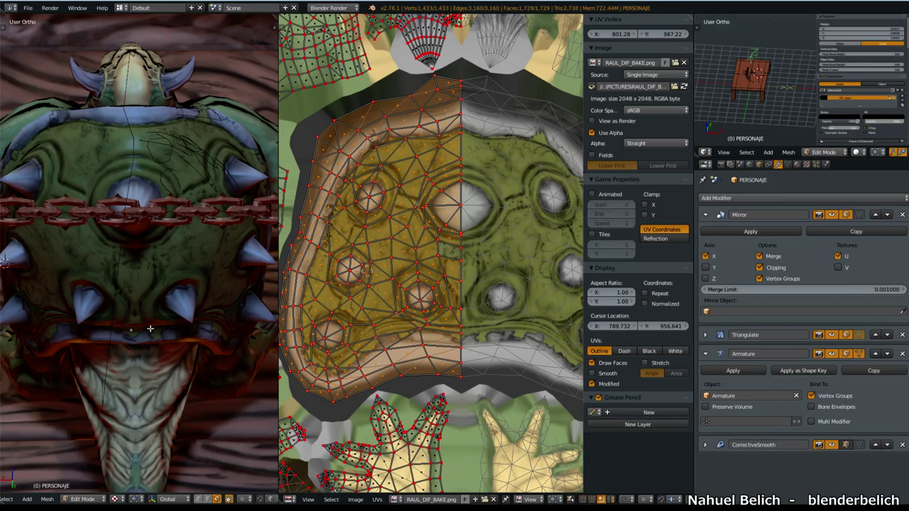
{"action": "mouse_move", "coordinate": [209, 312]}
{"action": "middle_mouse_down"}
{"action": "mouse_move", "coordinate": [197, 303]}
{"action": "mouse_move", "coordinate": [199, 319]}
{"action": "mouse_move", "coordinate": [183, 329]}
{"action": "middle_mouse_up"}
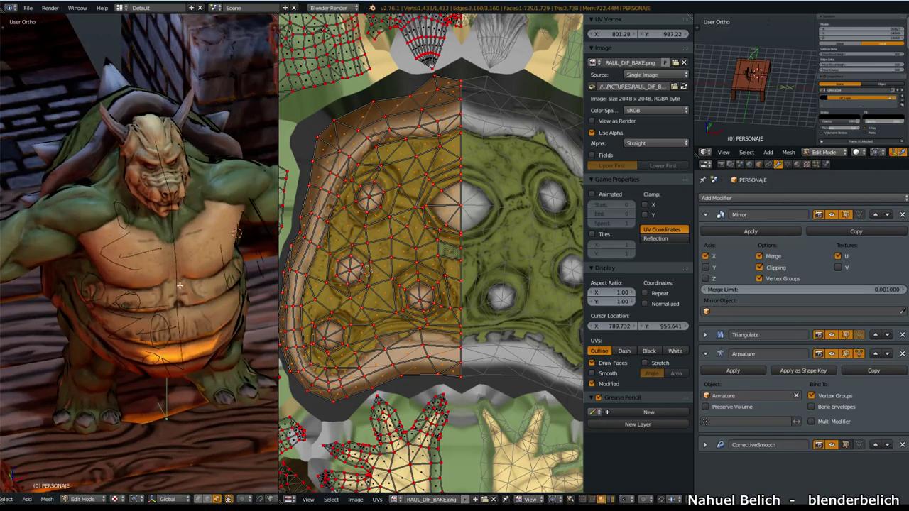
{"action": "middle_click_drag", "start_coordinate": [196, 276], "coordinate": [197, 311]}
{"action": "scroll", "coordinate": [437, 246], "scroll_direction": "down", "scroll_amount": 1}
{"action": "scroll", "coordinate": [439, 242], "scroll_direction": "down", "scroll_amount": 1}
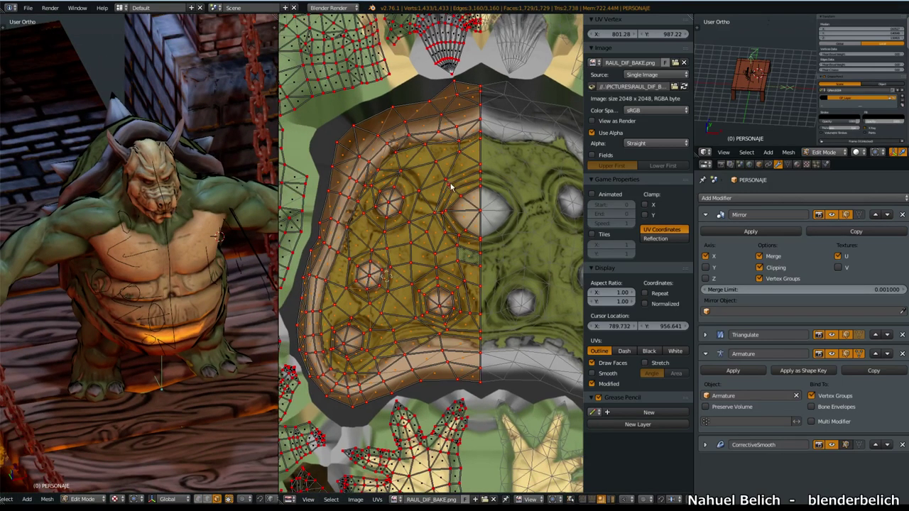
{"action": "scroll", "coordinate": [438, 242], "scroll_direction": "down", "scroll_amount": 2}
{"action": "mouse_move", "coordinate": [431, 248]}
{"action": "middle_mouse_down"}
{"action": "mouse_move", "coordinate": [449, 253]}
{"action": "mouse_move", "coordinate": [440, 254]}
{"action": "mouse_move", "coordinate": [443, 232]}
{"action": "mouse_move", "coordinate": [440, 246]}
{"action": "mouse_move", "coordinate": [447, 240]}
{"action": "mouse_move", "coordinate": [439, 215]}
{"action": "middle_mouse_up"}
{"action": "scroll", "coordinate": [435, 252], "scroll_direction": "up", "scroll_amount": 1}
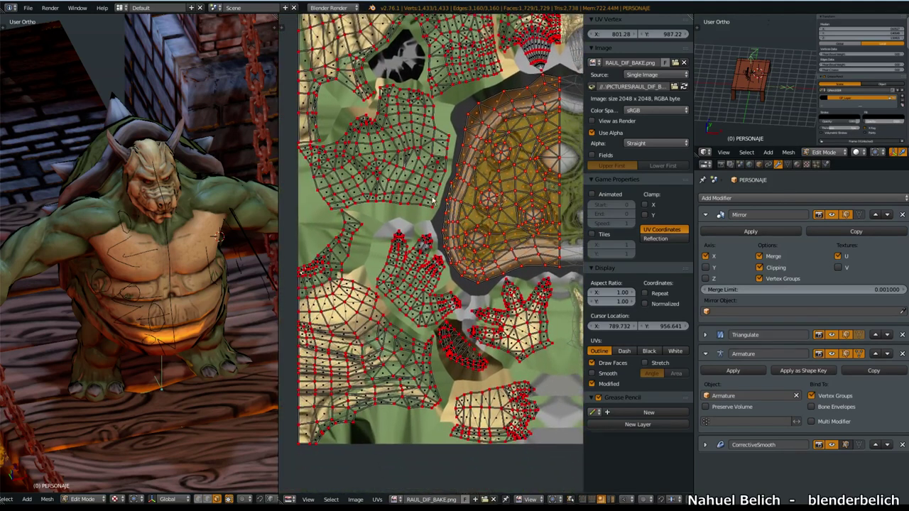
{"action": "scroll", "coordinate": [406, 233], "scroll_direction": "up", "scroll_amount": 1}
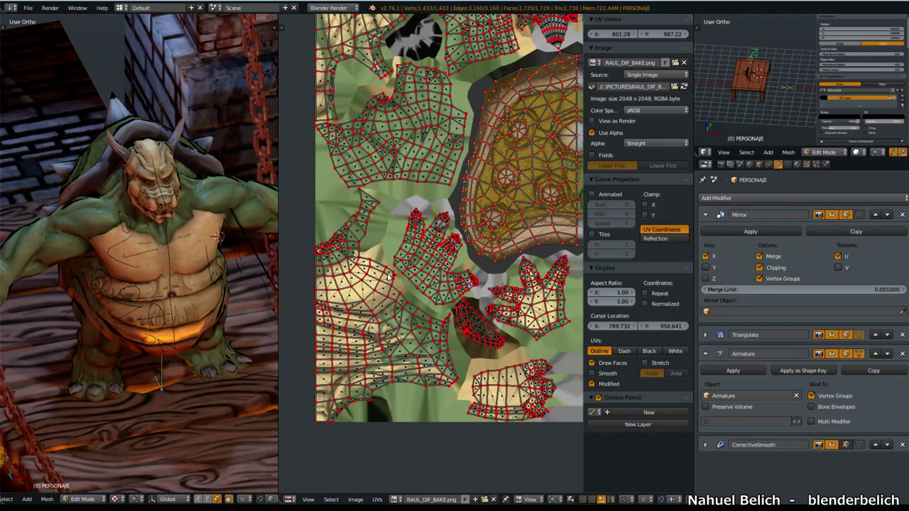
{"action": "middle_click_drag", "start_coordinate": [406, 261], "coordinate": [363, 318]}
{"action": "scroll", "coordinate": [493, 110], "scroll_direction": "up", "scroll_amount": 1}
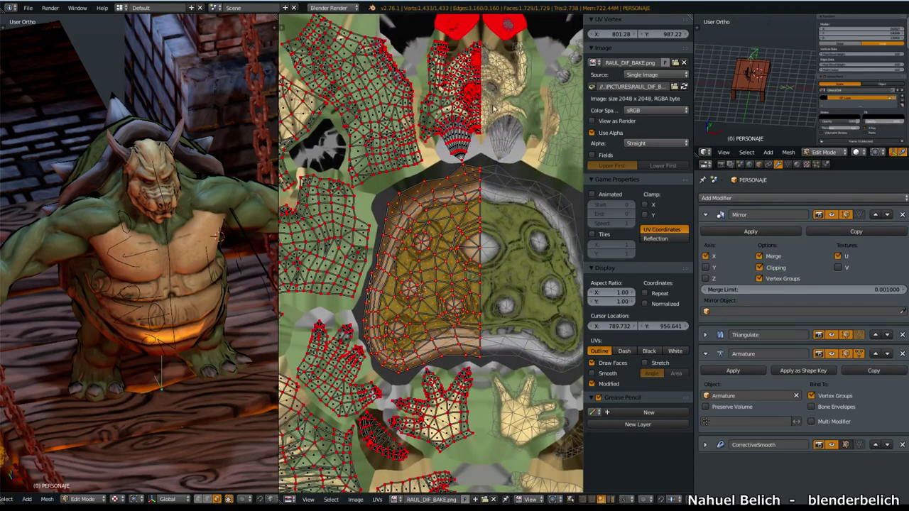
{"action": "scroll", "coordinate": [490, 107], "scroll_direction": "down", "scroll_amount": 1}
{"action": "scroll", "coordinate": [459, 101], "scroll_direction": "down", "scroll_amount": 1}
{"action": "mouse_move", "coordinate": [444, 365]}
{"action": "middle_mouse_down"}
{"action": "mouse_move", "coordinate": [461, 248]}
{"action": "mouse_move", "coordinate": [524, 230]}
{"action": "middle_mouse_up"}
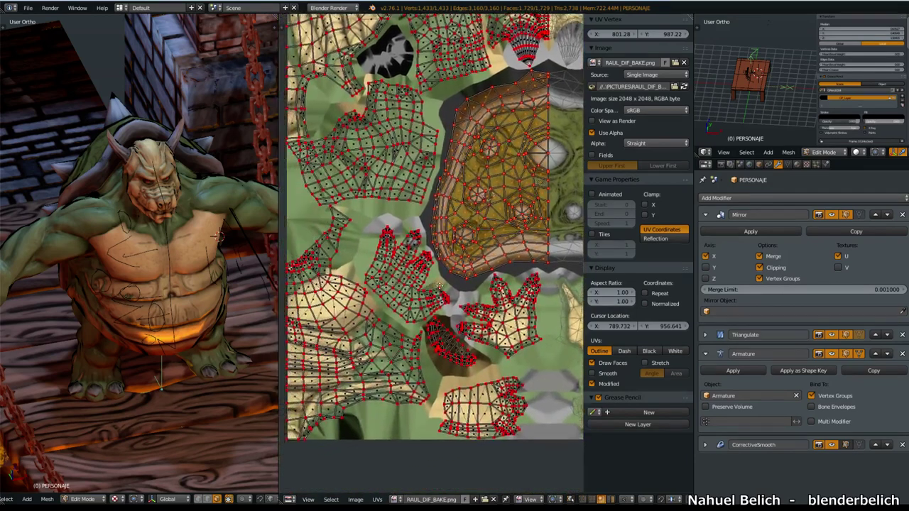
{"action": "scroll", "coordinate": [454, 215], "scroll_direction": "up", "scroll_amount": 2}
{"action": "middle_click_drag", "start_coordinate": [435, 166], "coordinate": [420, 219]}
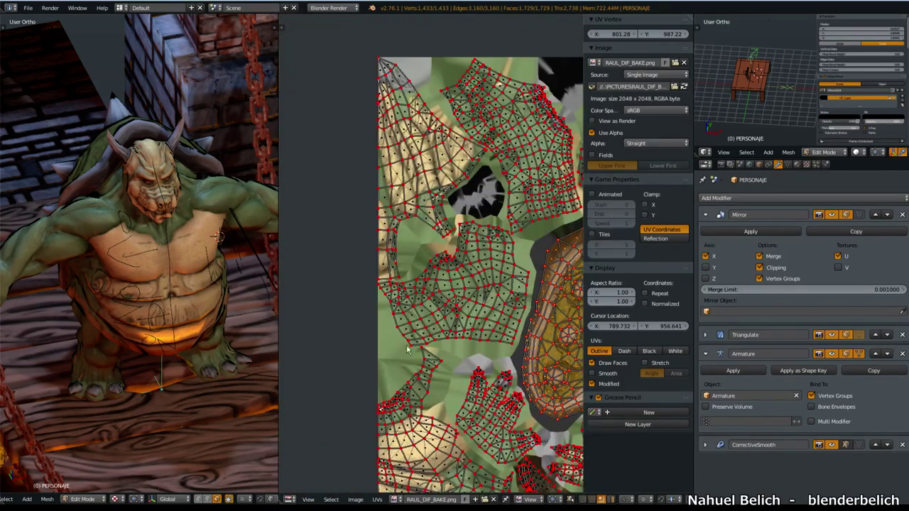
{"action": "scroll", "coordinate": [408, 348], "scroll_direction": "up", "scroll_amount": 2}
{"action": "scroll", "coordinate": [400, 316], "scroll_direction": "up", "scroll_amount": 2}
{"action": "scroll", "coordinate": [400, 315], "scroll_direction": "up", "scroll_amount": 2}
{"action": "scroll", "coordinate": [416, 342], "scroll_direction": "up", "scroll_amount": 1}
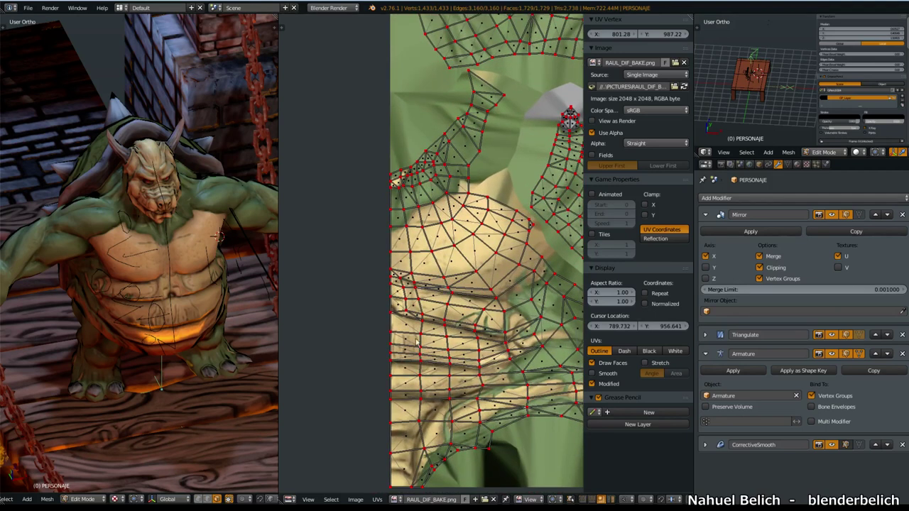
{"action": "scroll", "coordinate": [455, 280], "scroll_direction": "down", "scroll_amount": 1}
{"action": "scroll", "coordinate": [496, 302], "scroll_direction": "down", "scroll_amount": 7}
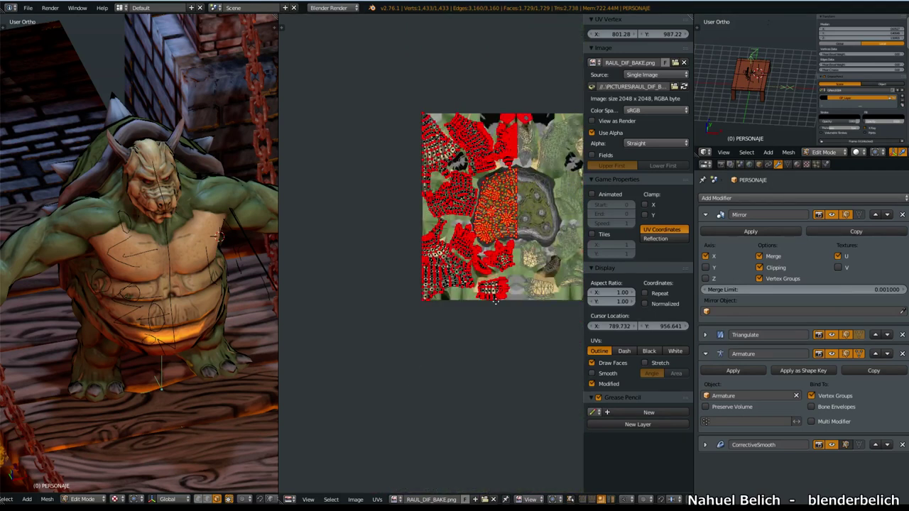
{"action": "scroll", "coordinate": [495, 302], "scroll_direction": "up", "scroll_amount": 2}
{"action": "middle_click_drag", "start_coordinate": [486, 289], "coordinate": [464, 274]}
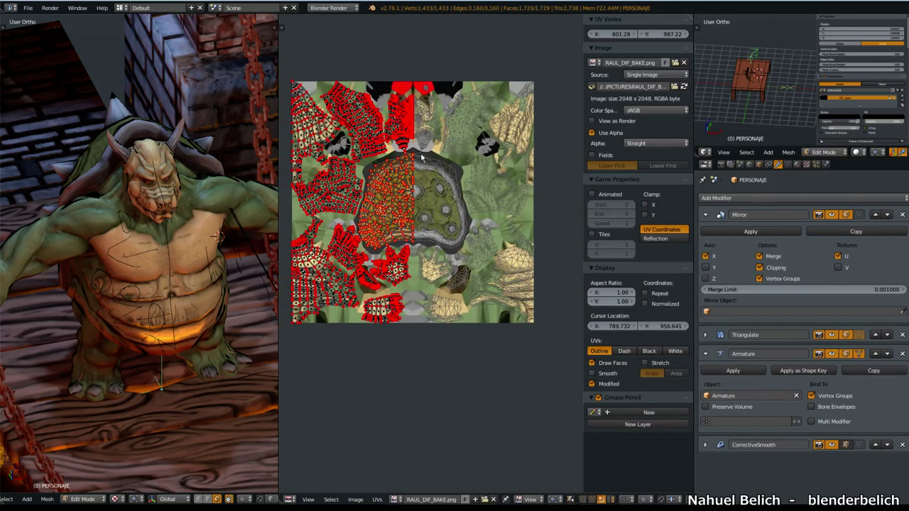
{"action": "middle_click_drag", "start_coordinate": [365, 307], "coordinate": [388, 307]}
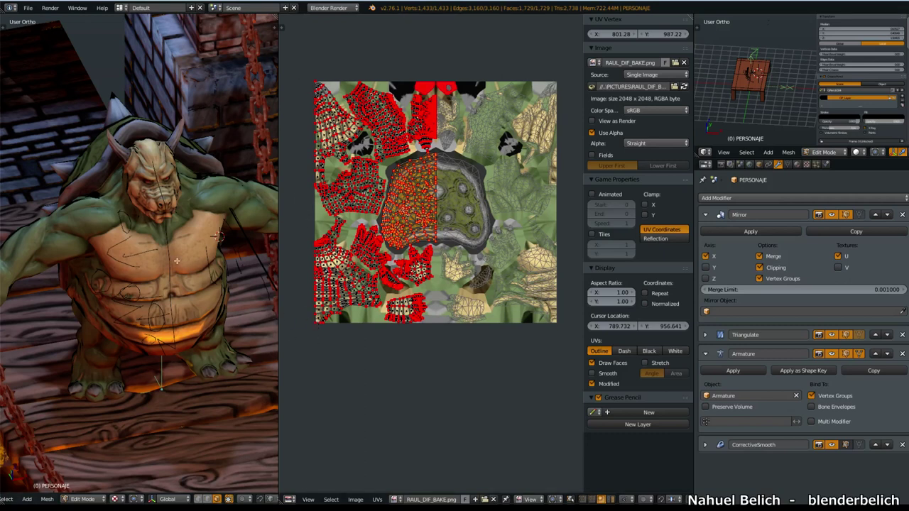
{"action": "scroll", "coordinate": [389, 293], "scroll_direction": "up", "scroll_amount": 2}
{"action": "scroll", "coordinate": [418, 332], "scroll_direction": "up", "scroll_amount": 2}
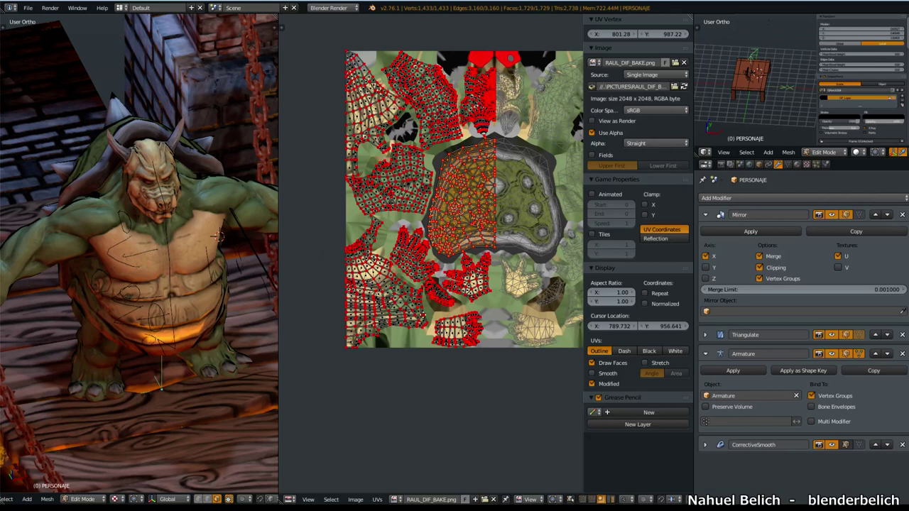
{"action": "scroll", "coordinate": [457, 284], "scroll_direction": "down", "scroll_amount": 1}
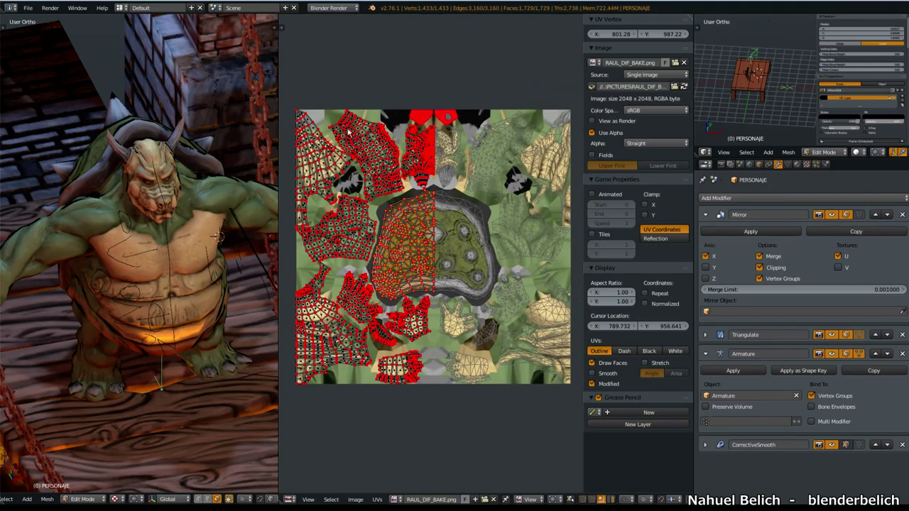
Step: Enable Display > Repeat and zoom in on the chest UV island
{"action": "left_click", "coordinate": [644, 294]}
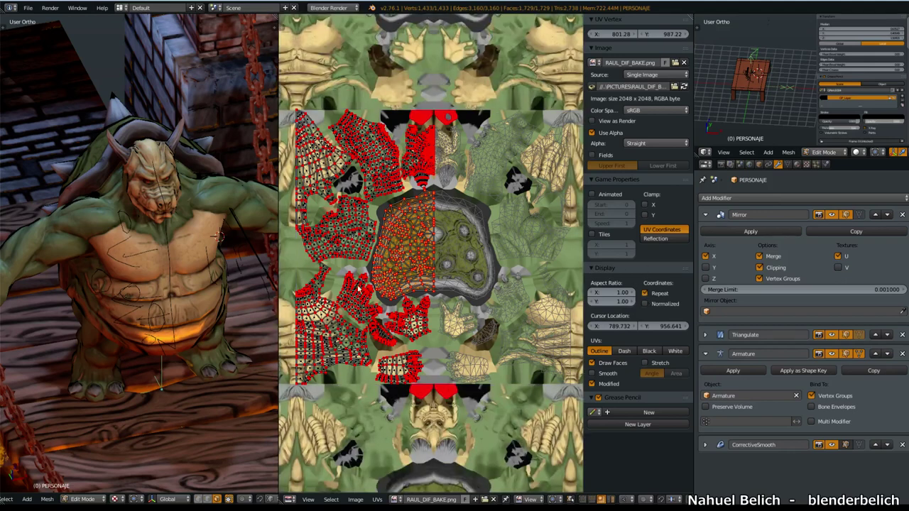
{"action": "scroll", "coordinate": [449, 226], "scroll_direction": "up", "scroll_amount": 2}
{"action": "scroll", "coordinate": [449, 226], "scroll_direction": "up", "scroll_amount": 2}
{"action": "scroll", "coordinate": [448, 226], "scroll_direction": "up", "scroll_amount": 3}
{"action": "scroll", "coordinate": [449, 226], "scroll_direction": "up", "scroll_amount": 2}
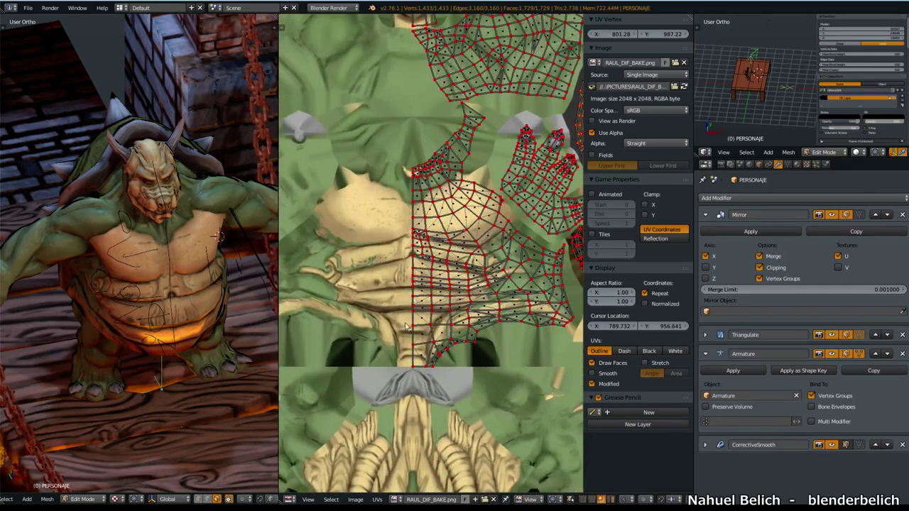
{"action": "scroll", "coordinate": [454, 234], "scroll_direction": "up", "scroll_amount": 2}
{"action": "scroll", "coordinate": [465, 245], "scroll_direction": "up", "scroll_amount": 1}
{"action": "scroll", "coordinate": [470, 250], "scroll_direction": "up", "scroll_amount": 1}
{"action": "scroll", "coordinate": [470, 250], "scroll_direction": "down", "scroll_amount": 1}
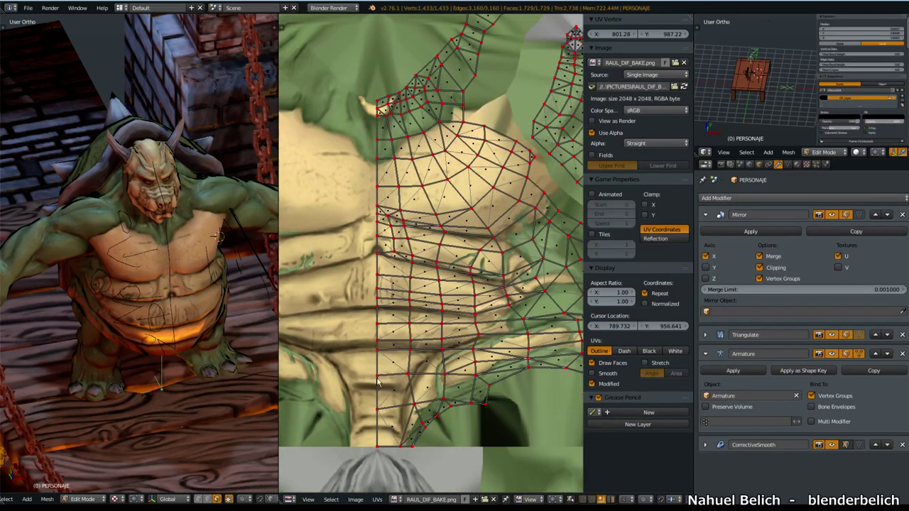
{"action": "scroll", "coordinate": [522, 239], "scroll_direction": "down", "scroll_amount": 3}
{"action": "scroll", "coordinate": [497, 227], "scroll_direction": "down", "scroll_amount": 3}
{"action": "scroll", "coordinate": [441, 205], "scroll_direction": "down", "scroll_amount": 1}
{"action": "scroll", "coordinate": [386, 188], "scroll_direction": "up", "scroll_amount": 2}
{"action": "scroll", "coordinate": [386, 189], "scroll_direction": "up", "scroll_amount": 2}
{"action": "scroll", "coordinate": [457, 229], "scroll_direction": "up", "scroll_amount": 2}
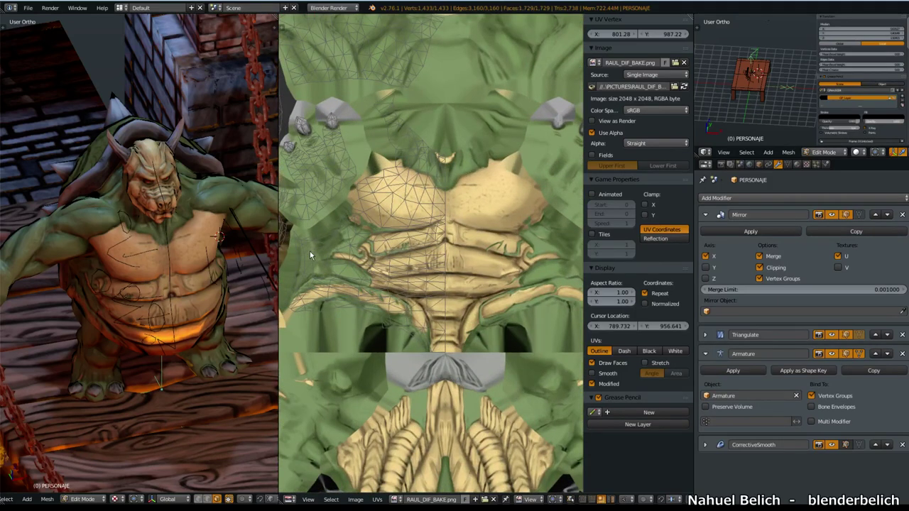
Step: Select all UVs with A and open the image editor's mode menu
{"action": "key", "text": "a"}
{"action": "scroll", "coordinate": [310, 251], "scroll_direction": "down", "scroll_amount": 2}
{"action": "scroll", "coordinate": [426, 213], "scroll_direction": "up", "scroll_amount": 2}
{"action": "scroll", "coordinate": [448, 206], "scroll_direction": "up", "scroll_amount": 1}
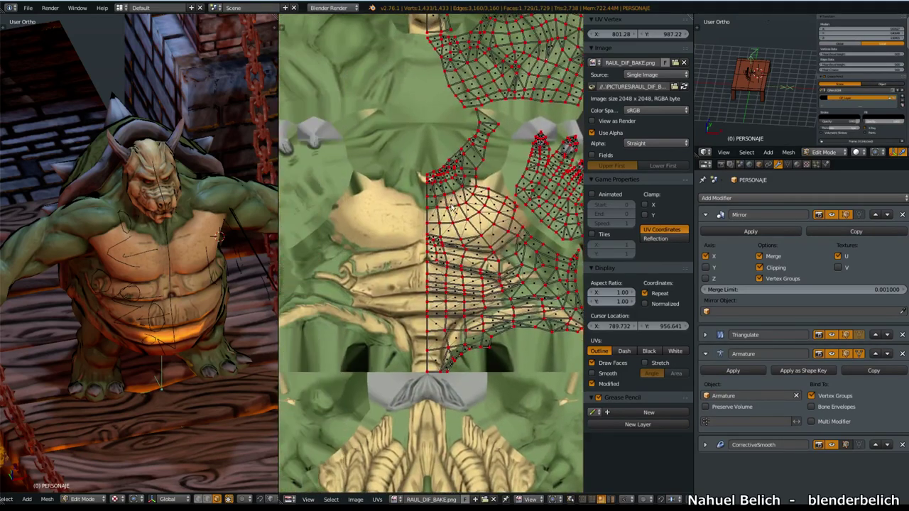
{"action": "scroll", "coordinate": [453, 208], "scroll_direction": "down", "scroll_amount": 2}
{"action": "scroll", "coordinate": [455, 224], "scroll_direction": "down", "scroll_amount": 2}
{"action": "scroll", "coordinate": [457, 242], "scroll_direction": "down", "scroll_amount": 2}
{"action": "scroll", "coordinate": [460, 267], "scroll_direction": "down", "scroll_amount": 1}
{"action": "scroll", "coordinate": [465, 277], "scroll_direction": "up", "scroll_amount": 2}
{"action": "scroll", "coordinate": [482, 305], "scroll_direction": "up", "scroll_amount": 1}
{"action": "scroll", "coordinate": [501, 334], "scroll_direction": "up", "scroll_amount": 2}
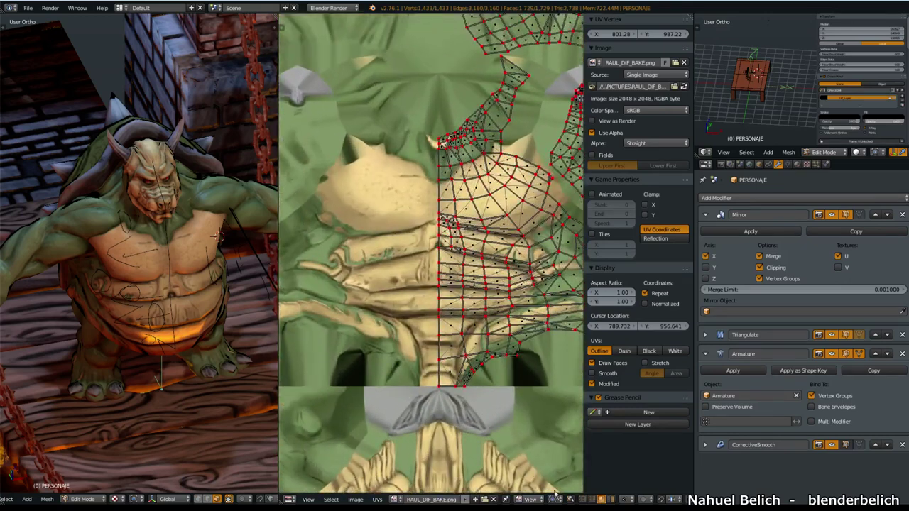
{"action": "left_click", "coordinate": [529, 499]}
Step: Switch to Paint mode, enable X tiling, and set the brush radius to 8 px
{"action": "left_click", "coordinate": [529, 475]}
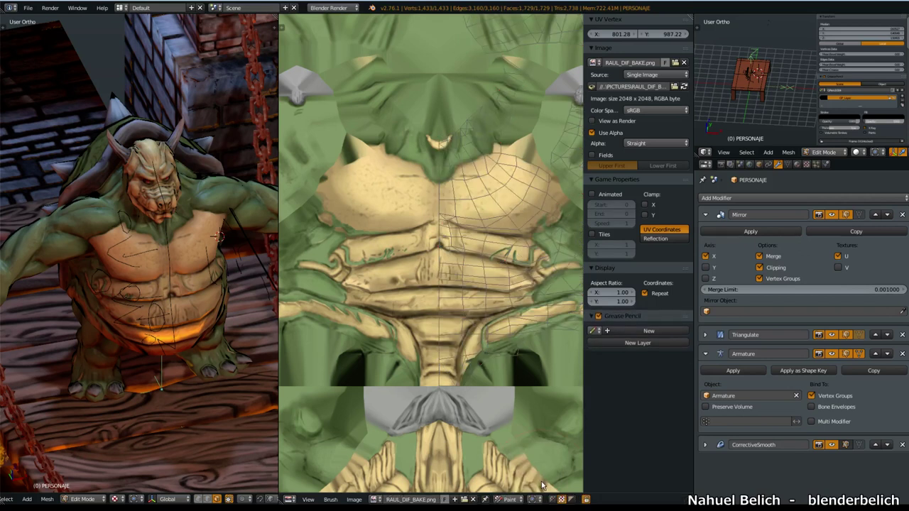
{"action": "left_click", "coordinate": [285, 27]}
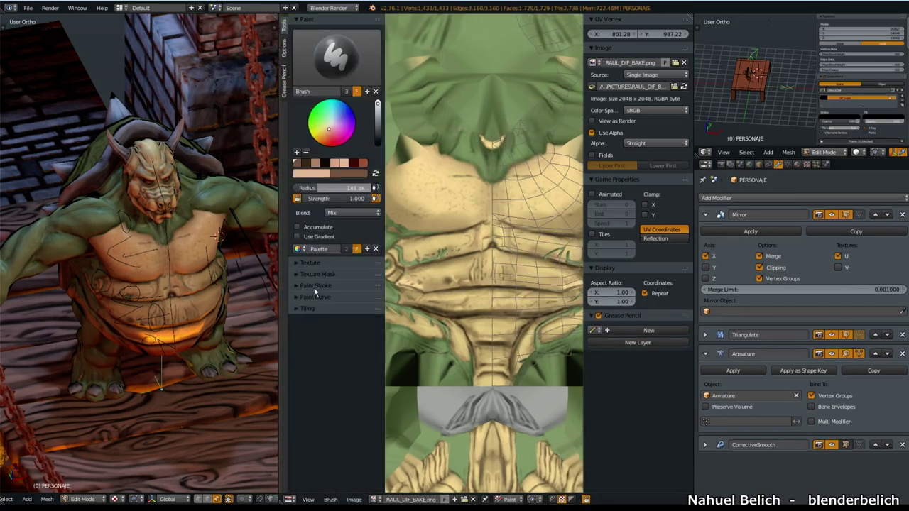
{"action": "left_click", "coordinate": [313, 310]}
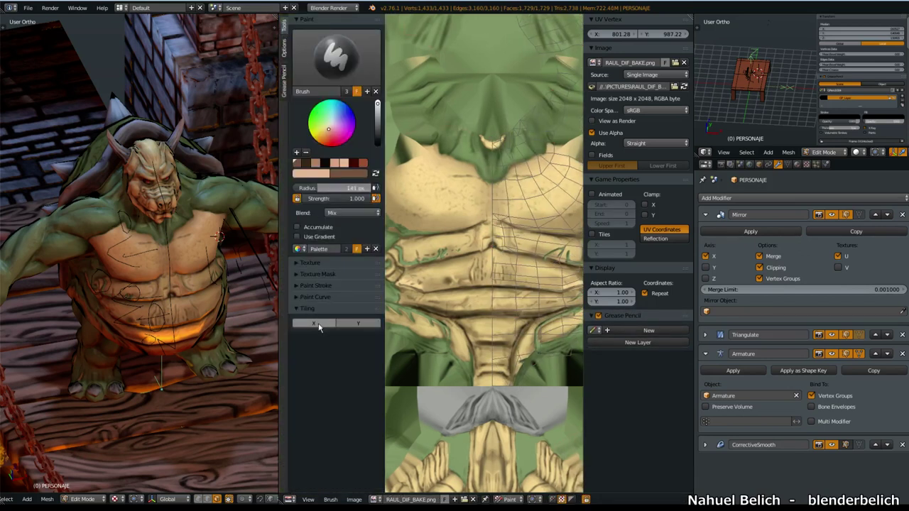
{"action": "scroll", "coordinate": [489, 292], "scroll_direction": "up", "scroll_amount": 2}
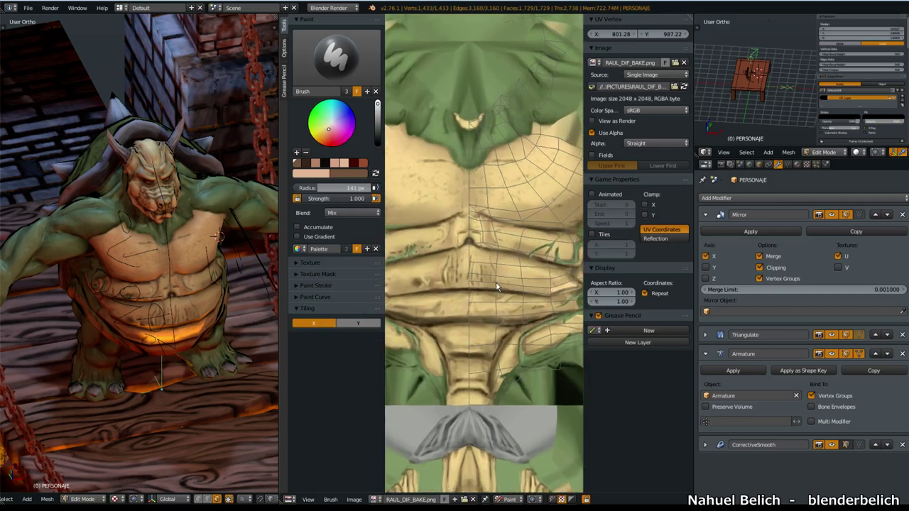
{"action": "left_click", "coordinate": [645, 293]}
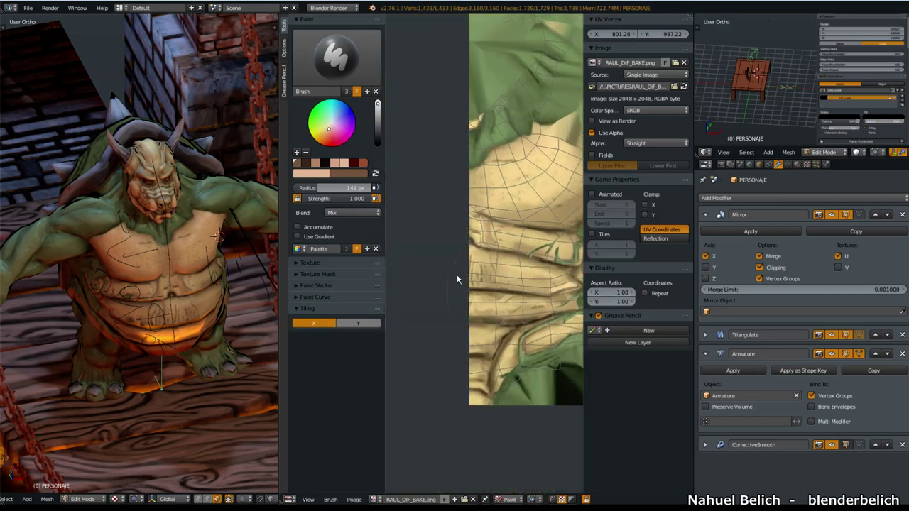
{"action": "left_click", "coordinate": [645, 294]}
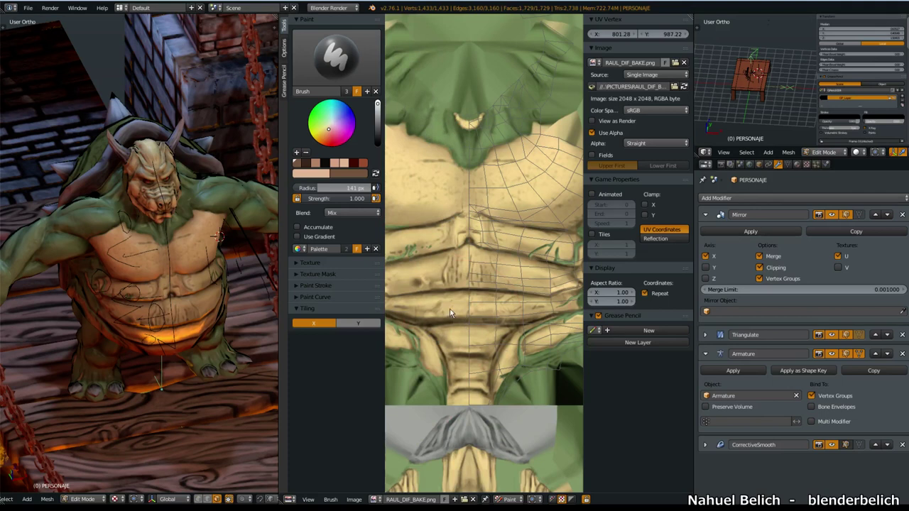
{"action": "key", "text": "f"}
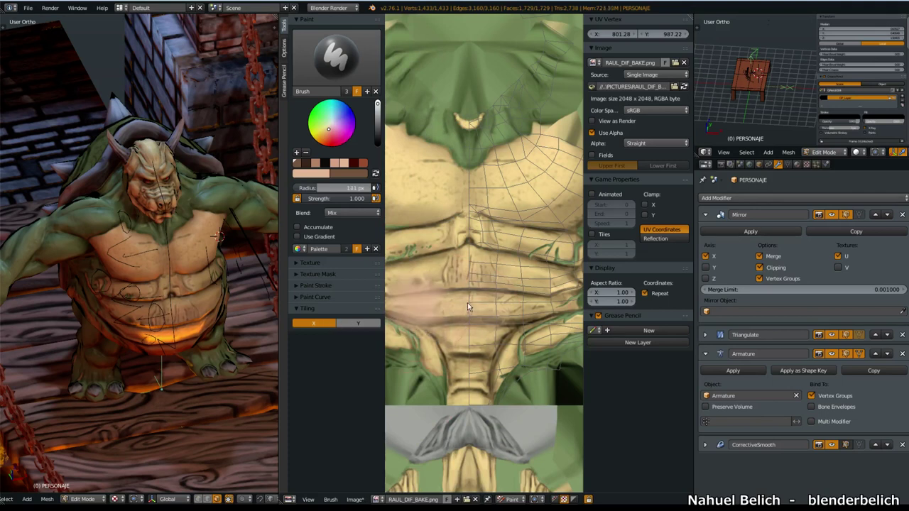
{"action": "left_click", "coordinate": [473, 307]}
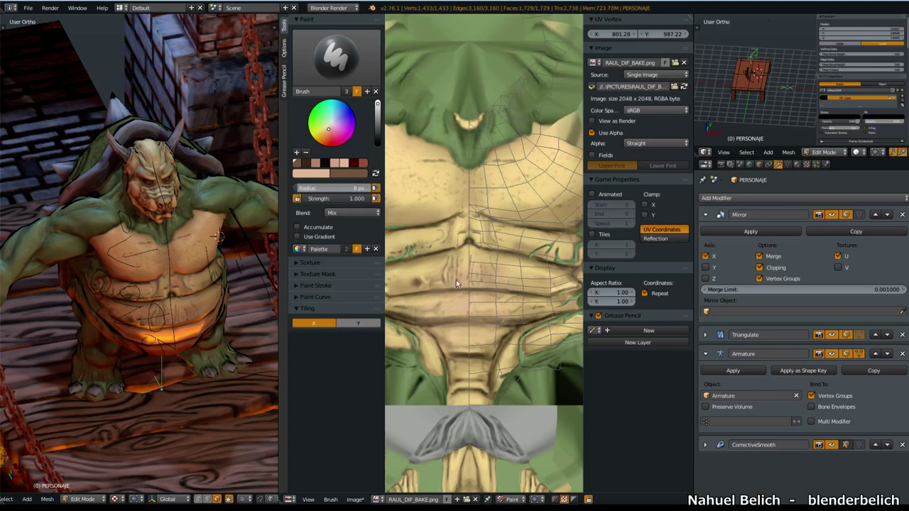
Step: Pick magenta as the paint colour and turn off texture Repeat
{"action": "left_click", "coordinate": [347, 127]}
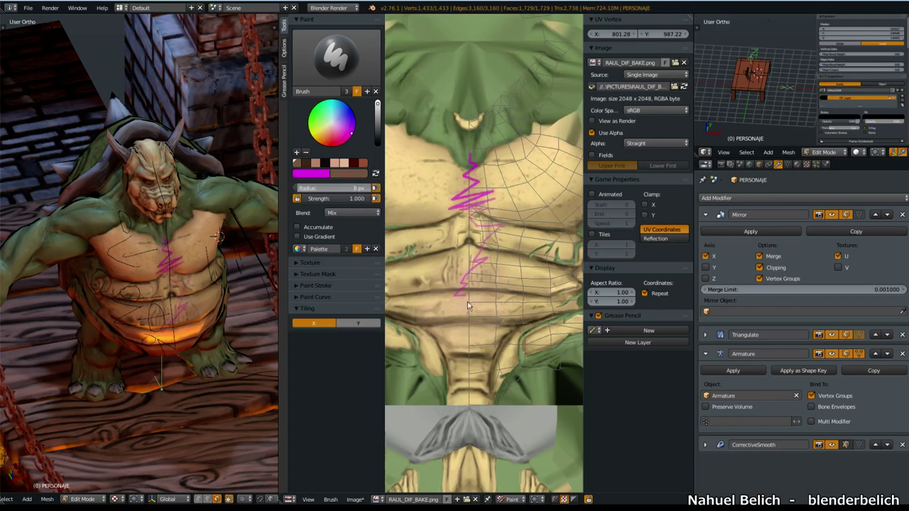
{"action": "scroll", "coordinate": [467, 305], "scroll_direction": "down", "scroll_amount": 3}
{"action": "left_click", "coordinate": [644, 292]}
Step: Orbit to a frontal view of the ogre's torso to check the magenta stroke
{"action": "scroll", "coordinate": [535, 291], "scroll_direction": "down", "scroll_amount": 2}
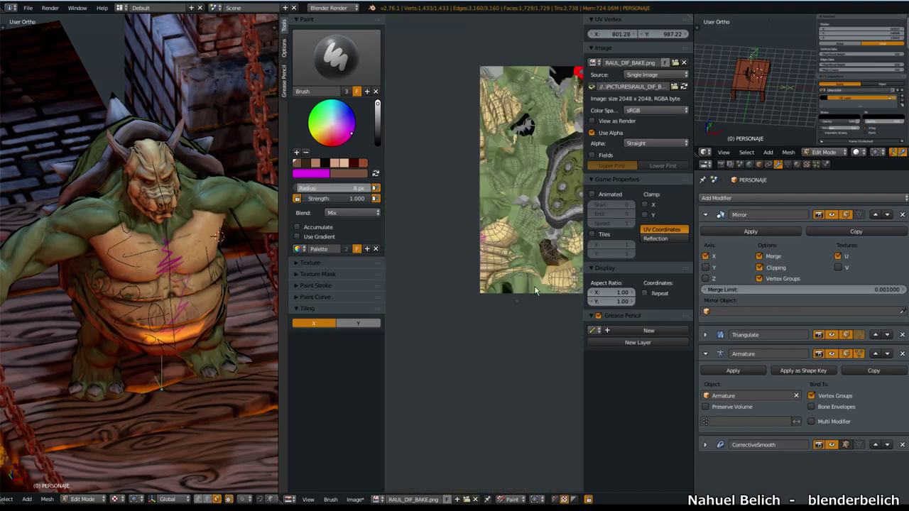
{"action": "scroll", "coordinate": [535, 291], "scroll_direction": "right", "scroll_amount": 3, "text": "ctrl"}
{"action": "scroll", "coordinate": [506, 303], "scroll_direction": "down", "scroll_amount": 2}
{"action": "scroll", "coordinate": [472, 267], "scroll_direction": "up", "scroll_amount": 2}
{"action": "scroll", "coordinate": [504, 266], "scroll_direction": "down", "scroll_amount": 1}
{"action": "scroll", "coordinate": [504, 266], "scroll_direction": "up", "scroll_amount": 1}
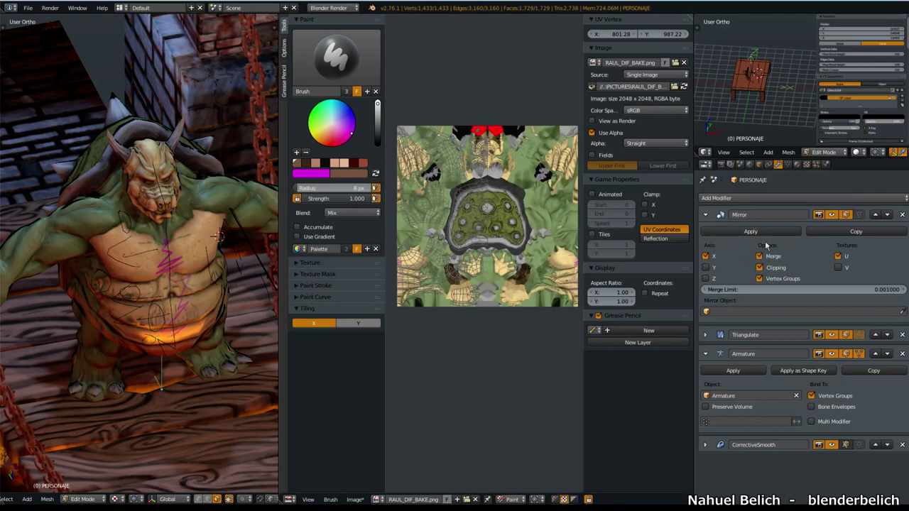
{"action": "mouse_move", "coordinate": [199, 270]}
{"action": "middle_mouse_down"}
{"action": "mouse_move", "coordinate": [213, 261]}
{"action": "mouse_move", "coordinate": [222, 339]}
{"action": "middle_mouse_up"}
{"action": "scroll", "coordinate": [213, 261], "scroll_direction": "up", "scroll_amount": 2}
{"action": "scroll", "coordinate": [213, 261], "scroll_direction": "up", "scroll_amount": 2}
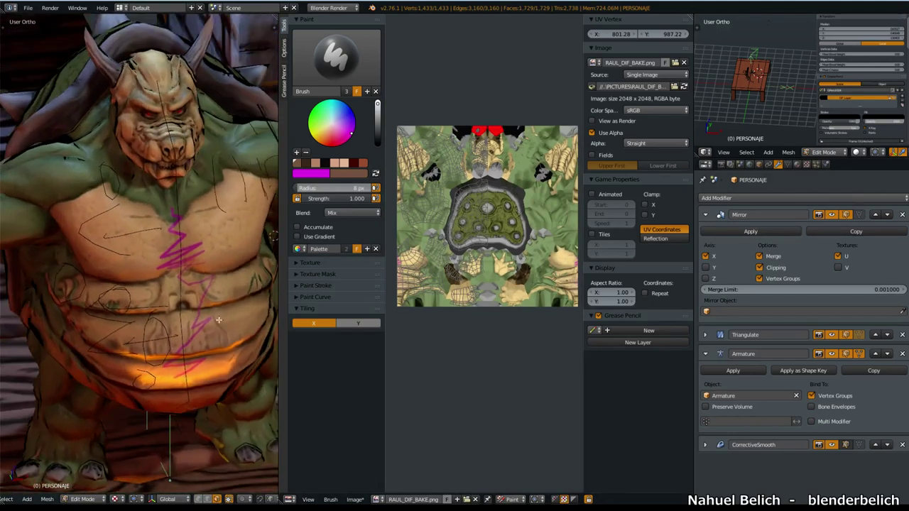
{"action": "scroll", "coordinate": [223, 339], "scroll_direction": "down", "scroll_amount": 2}
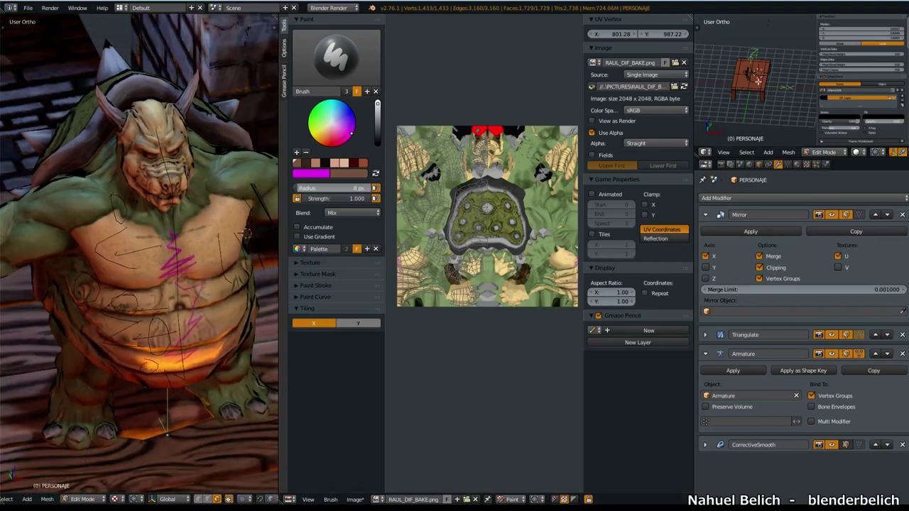
{"action": "key", "text": "ctrl+Up"}
{"action": "scroll", "coordinate": [489, 278], "scroll_direction": "up", "scroll_amount": 2}
{"action": "scroll", "coordinate": [450, 258], "scroll_direction": "up", "scroll_amount": 2}
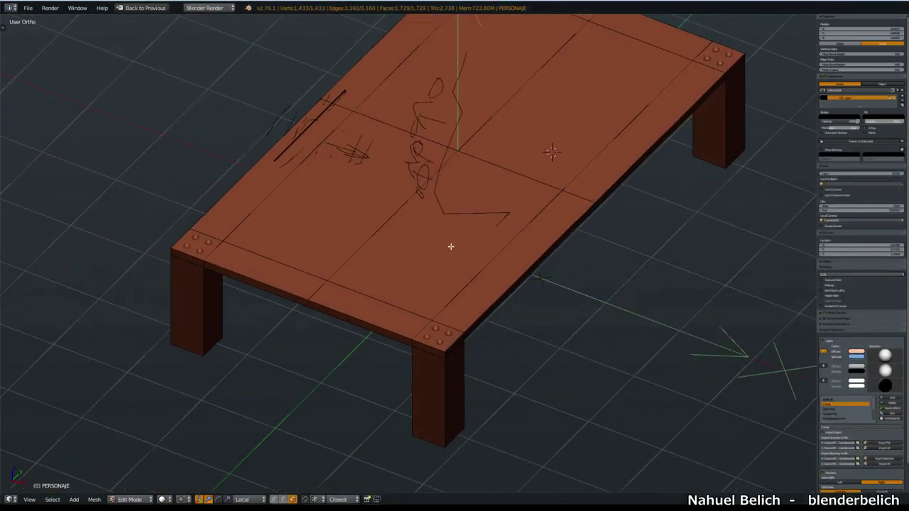
{"action": "scroll", "coordinate": [459, 241], "scroll_direction": "up", "scroll_amount": 2}
{"action": "key", "text": "ctrl+Up"}
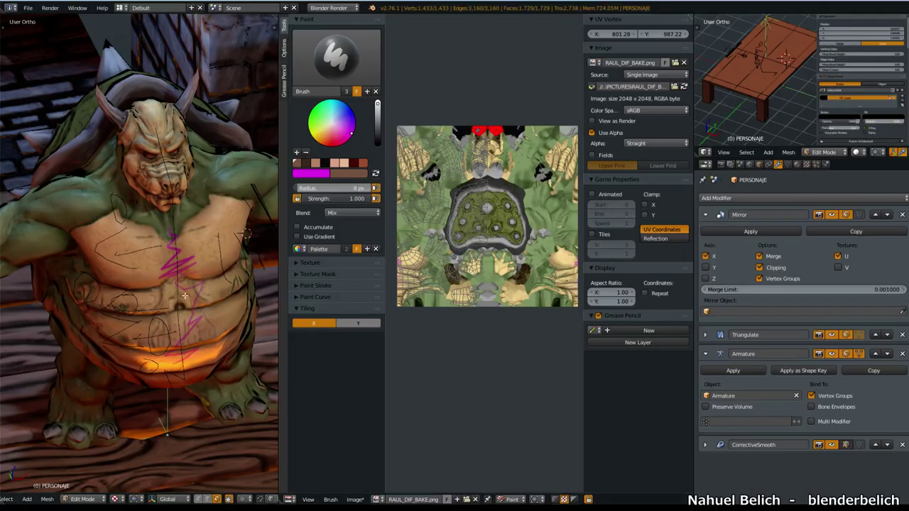
{"action": "key", "text": "ctrl+Up"}
{"action": "scroll", "coordinate": [433, 284], "scroll_direction": "down", "scroll_amount": 1}
{"action": "scroll", "coordinate": [432, 284], "scroll_direction": "down", "scroll_amount": 2}
{"action": "scroll", "coordinate": [443, 323], "scroll_direction": "down", "scroll_amount": 1}
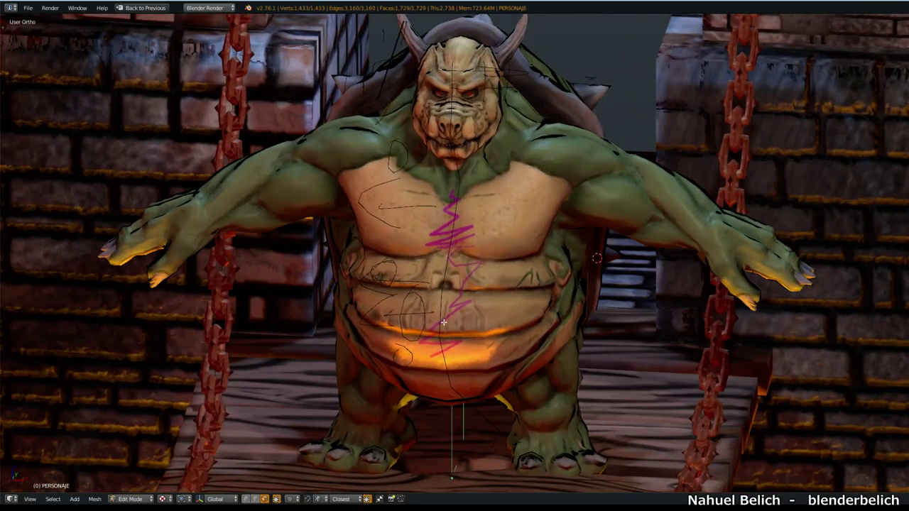
{"action": "middle_click_drag", "start_coordinate": [562, 283], "coordinate": [551, 266]}
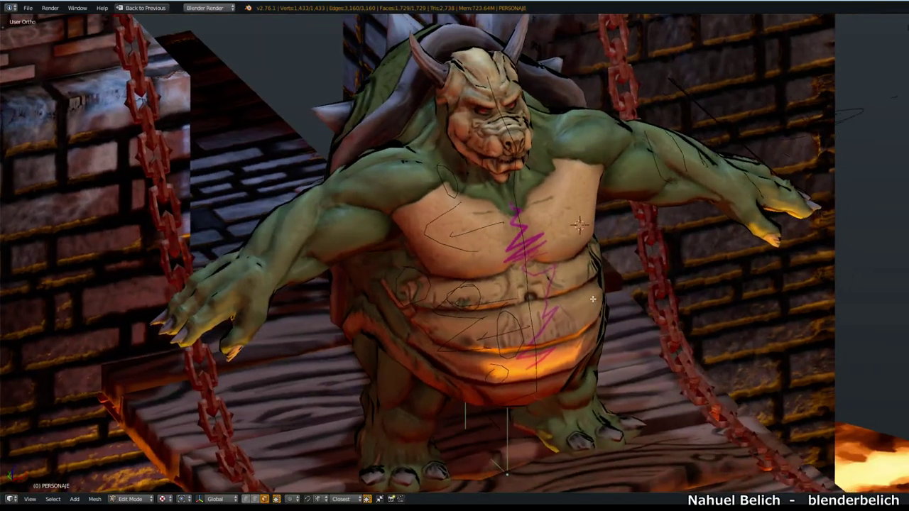
{"action": "scroll", "coordinate": [551, 267], "scroll_direction": "up", "scroll_amount": 1}
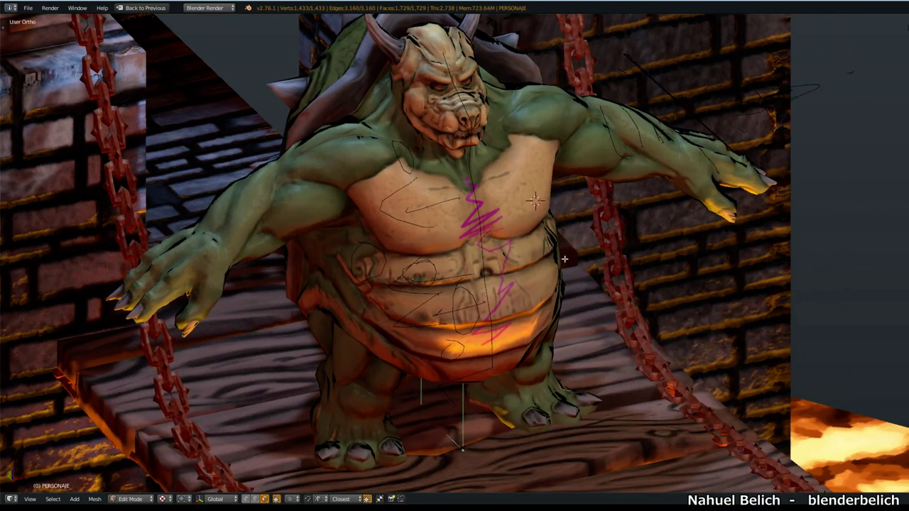
{"action": "mouse_move", "coordinate": [546, 258]}
{"action": "middle_mouse_down"}
{"action": "mouse_move", "coordinate": [543, 307]}
{"action": "mouse_move", "coordinate": [525, 313]}
{"action": "middle_mouse_up"}
{"action": "scroll", "coordinate": [543, 307], "scroll_direction": "down", "scroll_amount": 2}
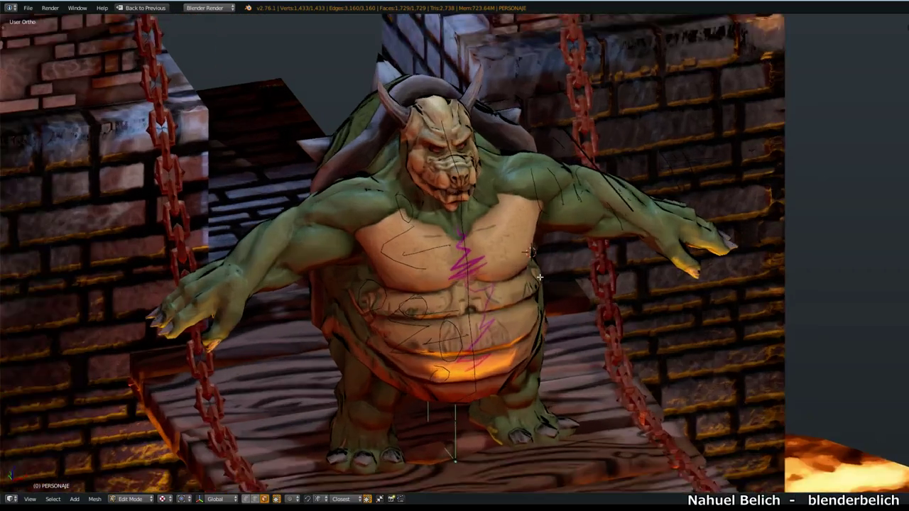
{"action": "key", "text": "ctrl+Up"}
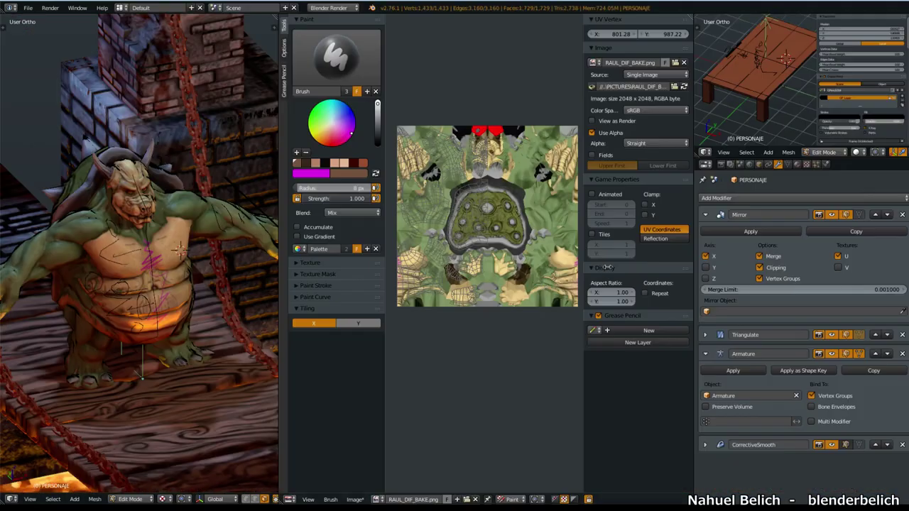